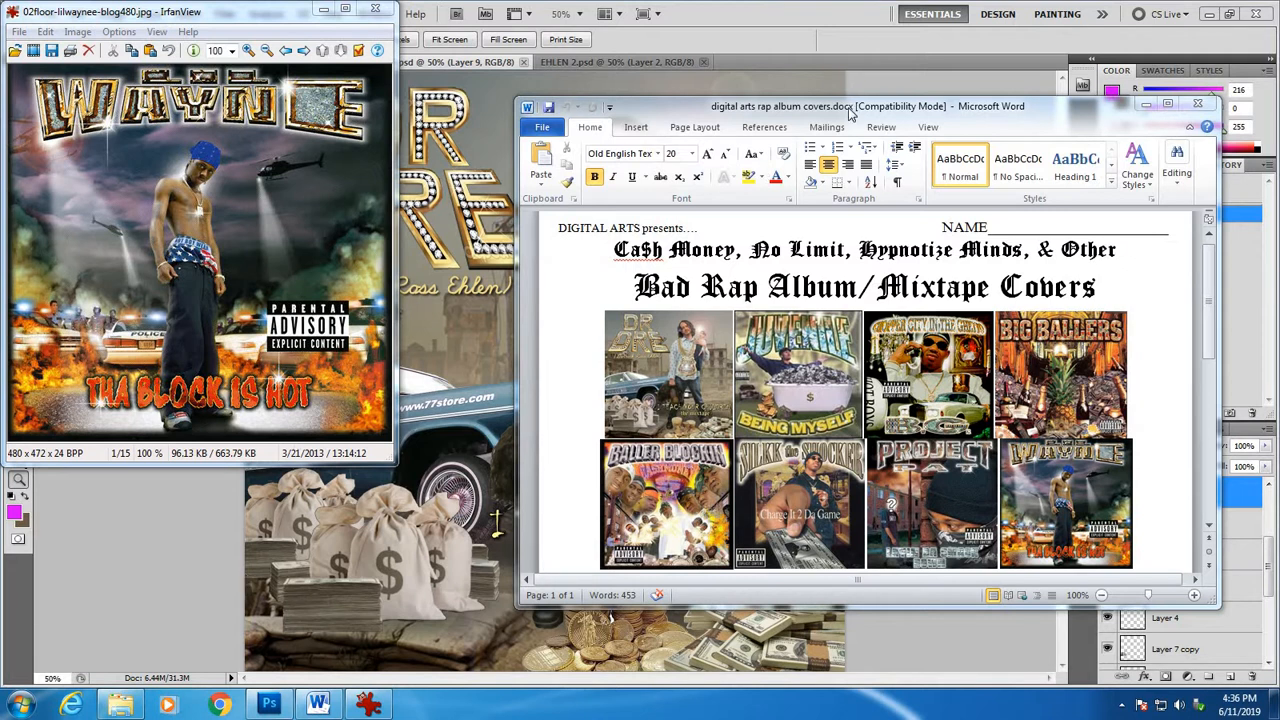
left_click_drag(848, 112, 840, 109)
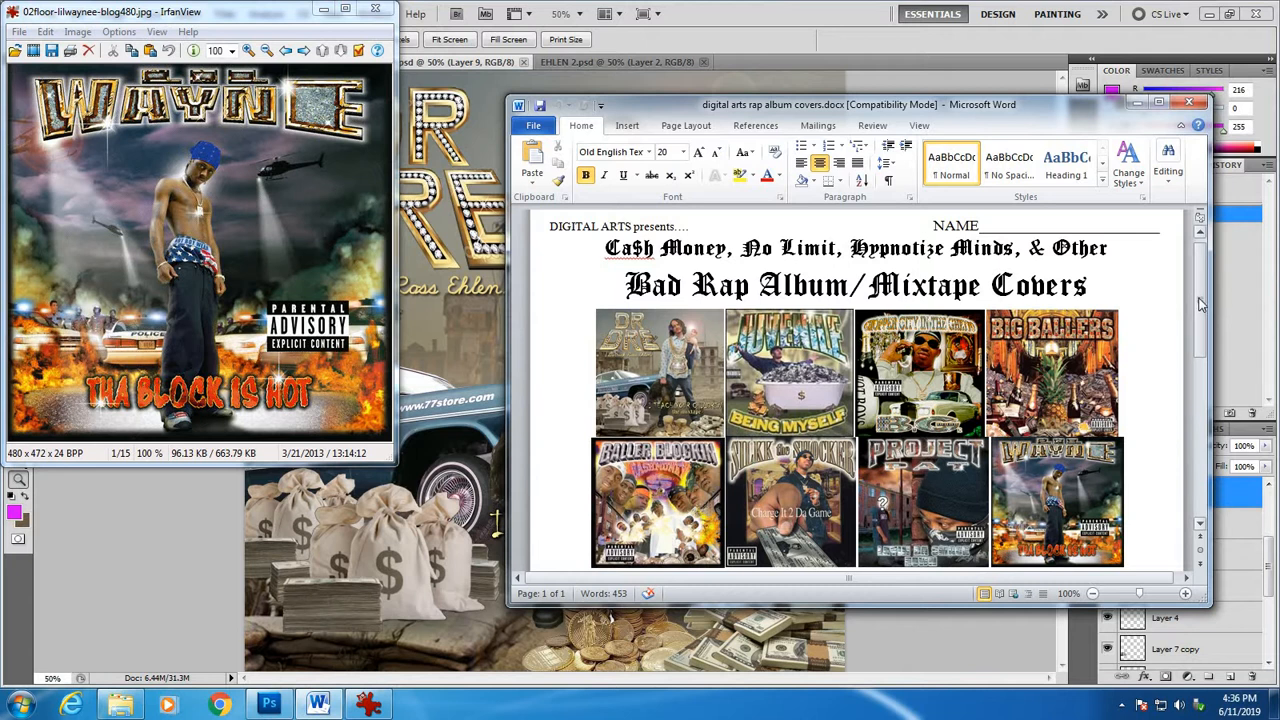
left_click_drag(1201, 303, 1203, 303)
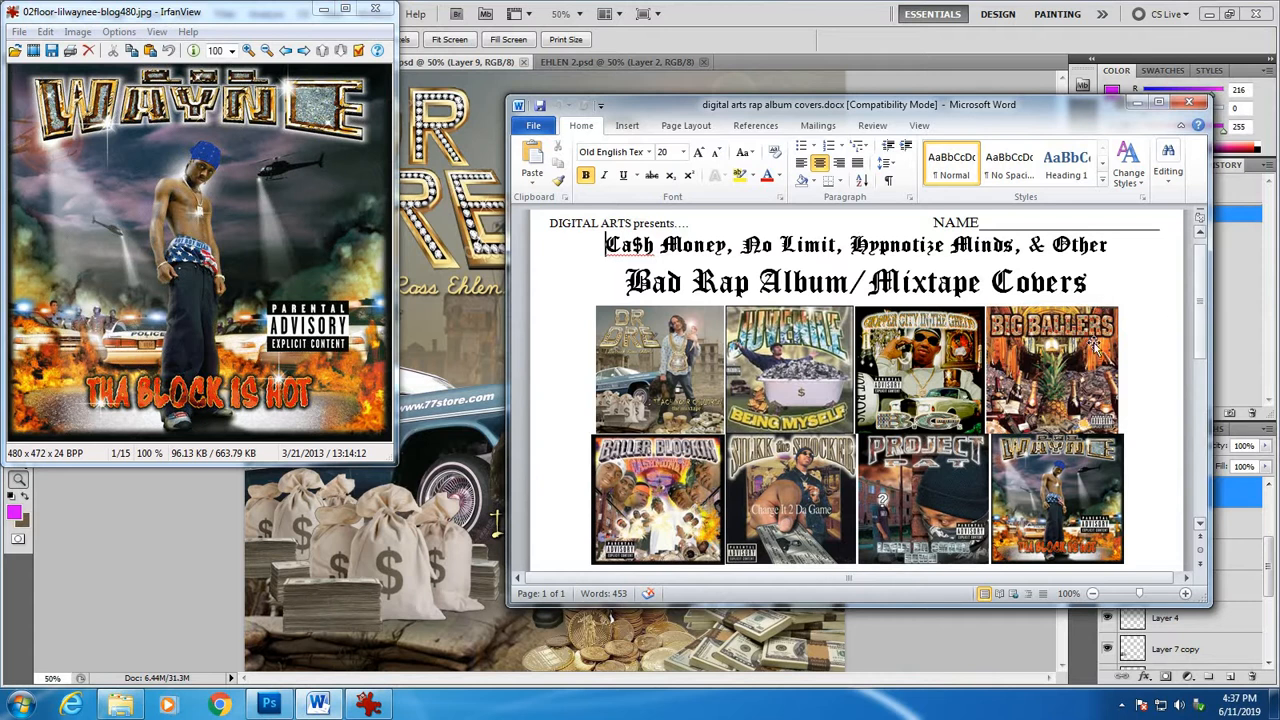
left_click(220, 18)
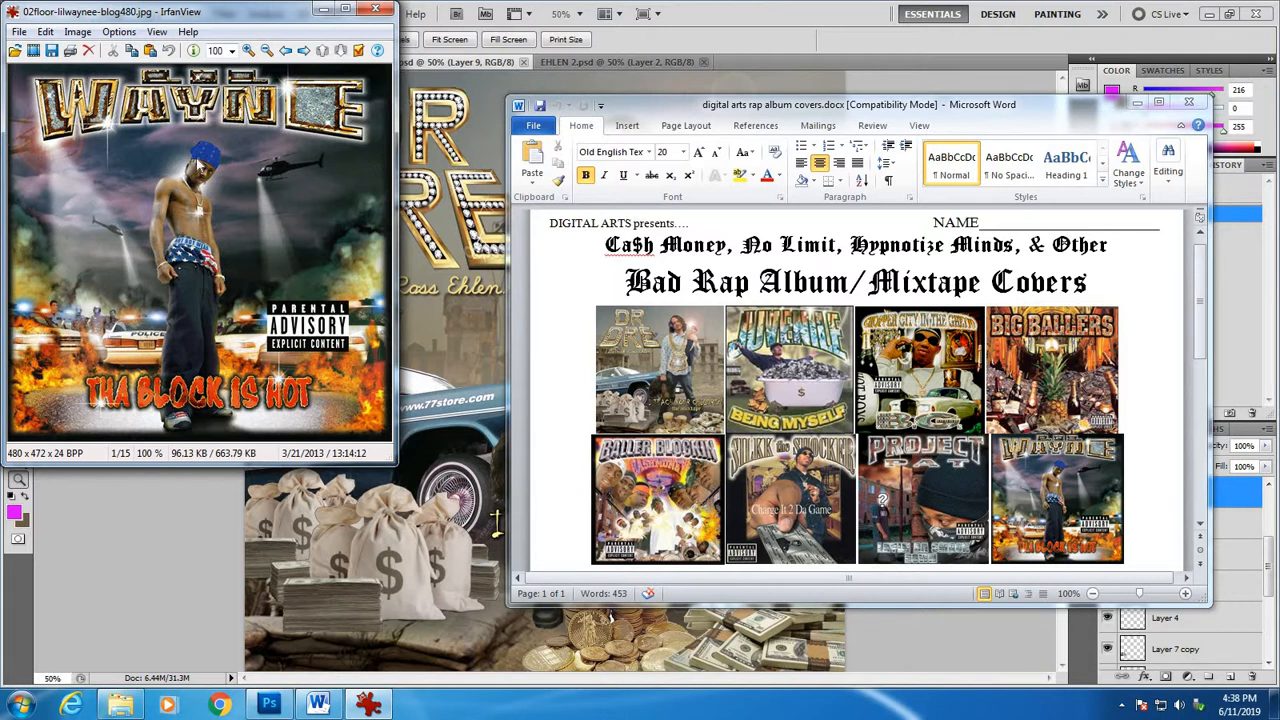
Browse the sample rap album covers in the image viewer from the Wayne cover to the Project Pat cover
scroll(199, 163, "down", 1)
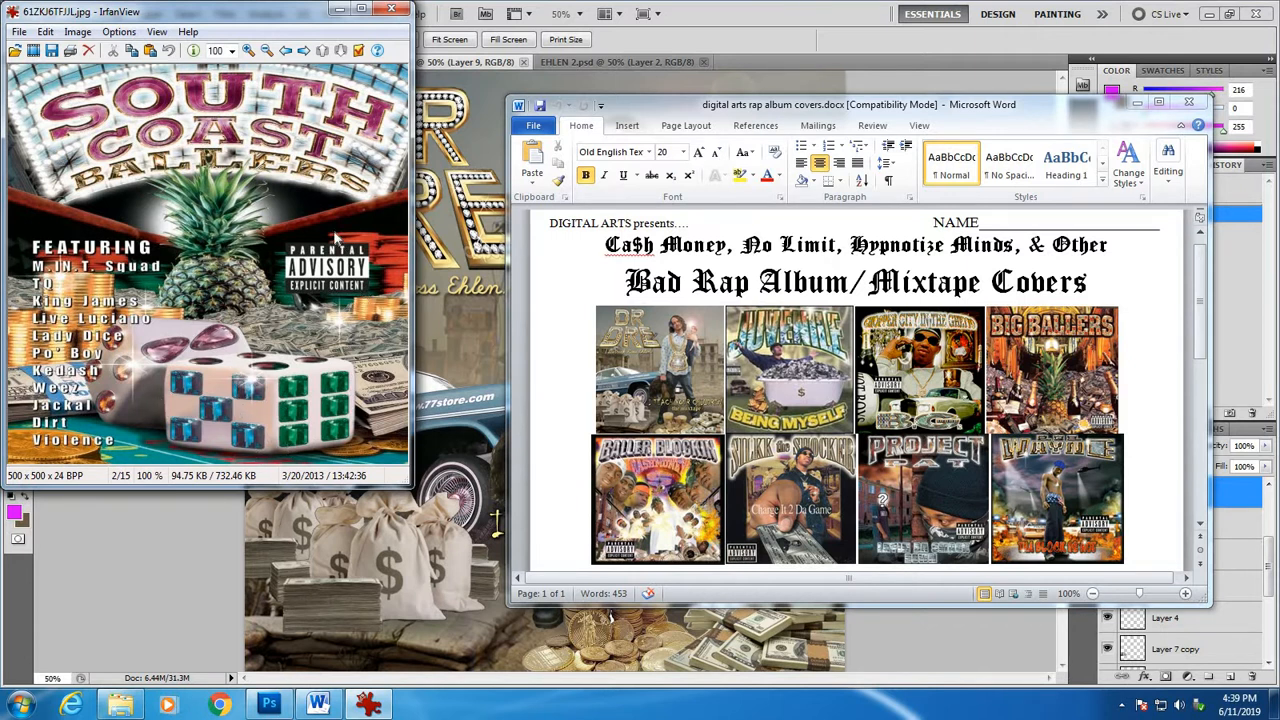
key("Right")
key("Right")
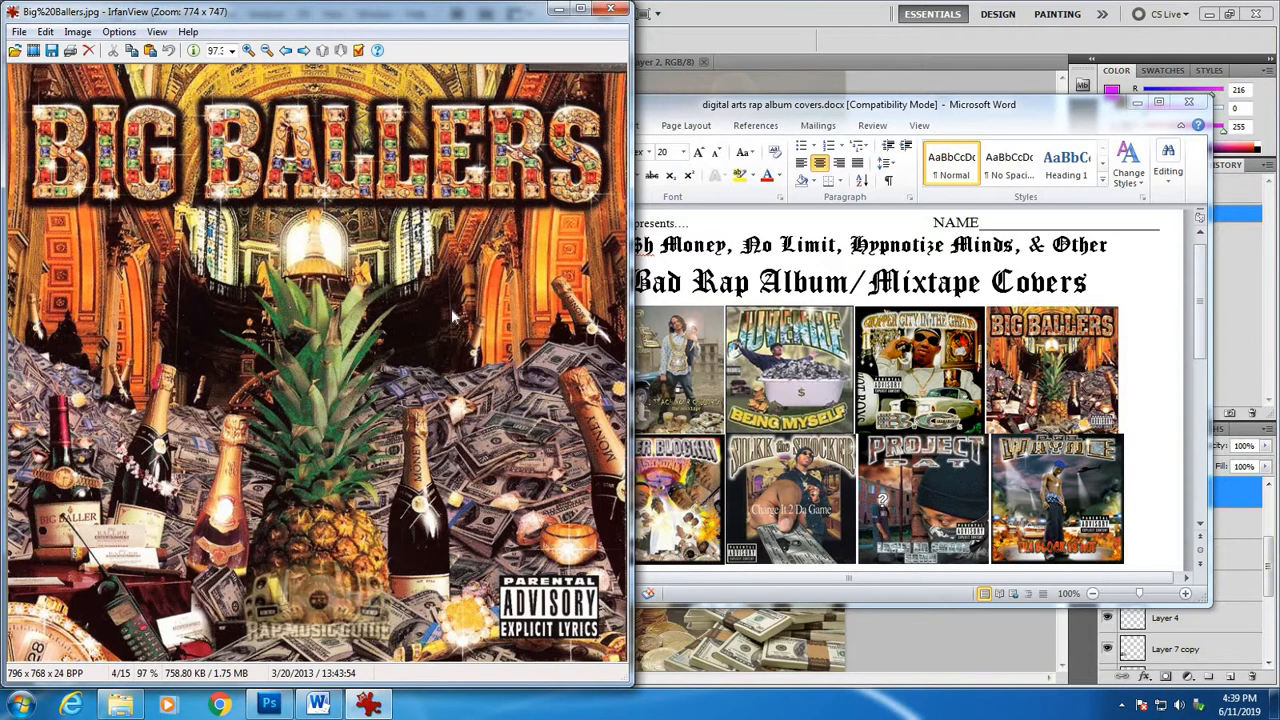
key("Right")
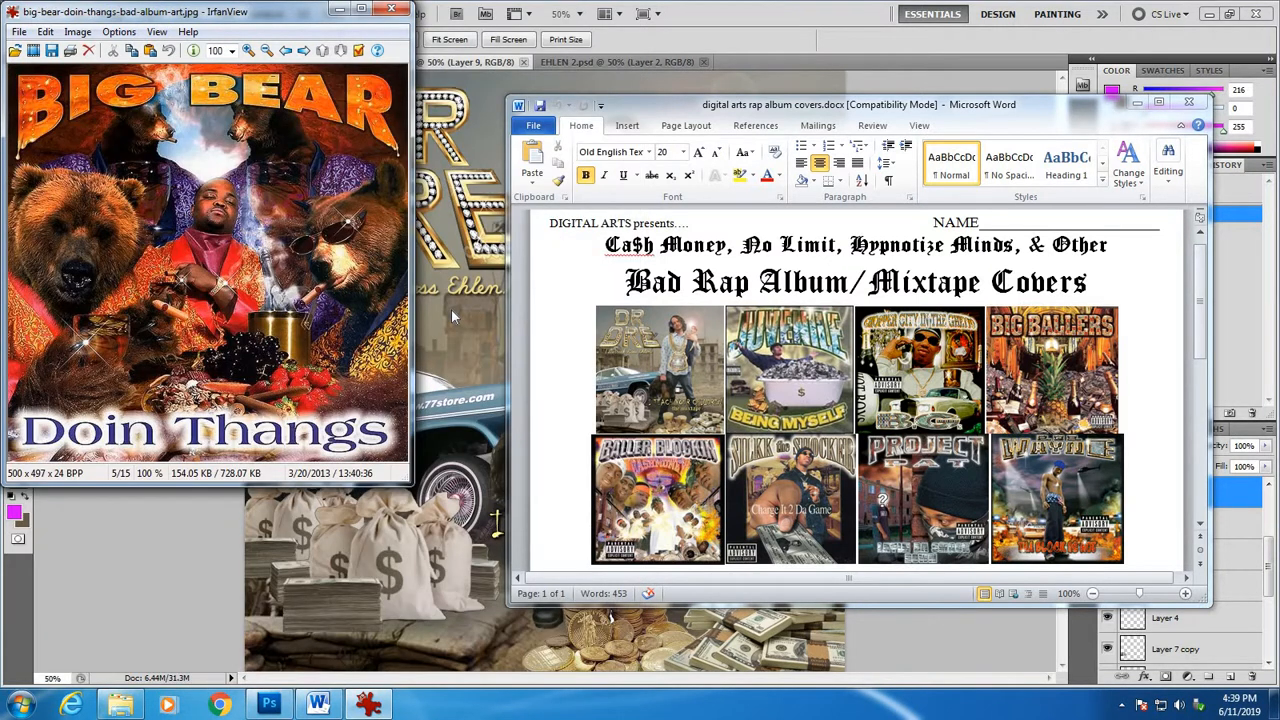
key("Right")
key("Right")
key("Right")
key("Right")
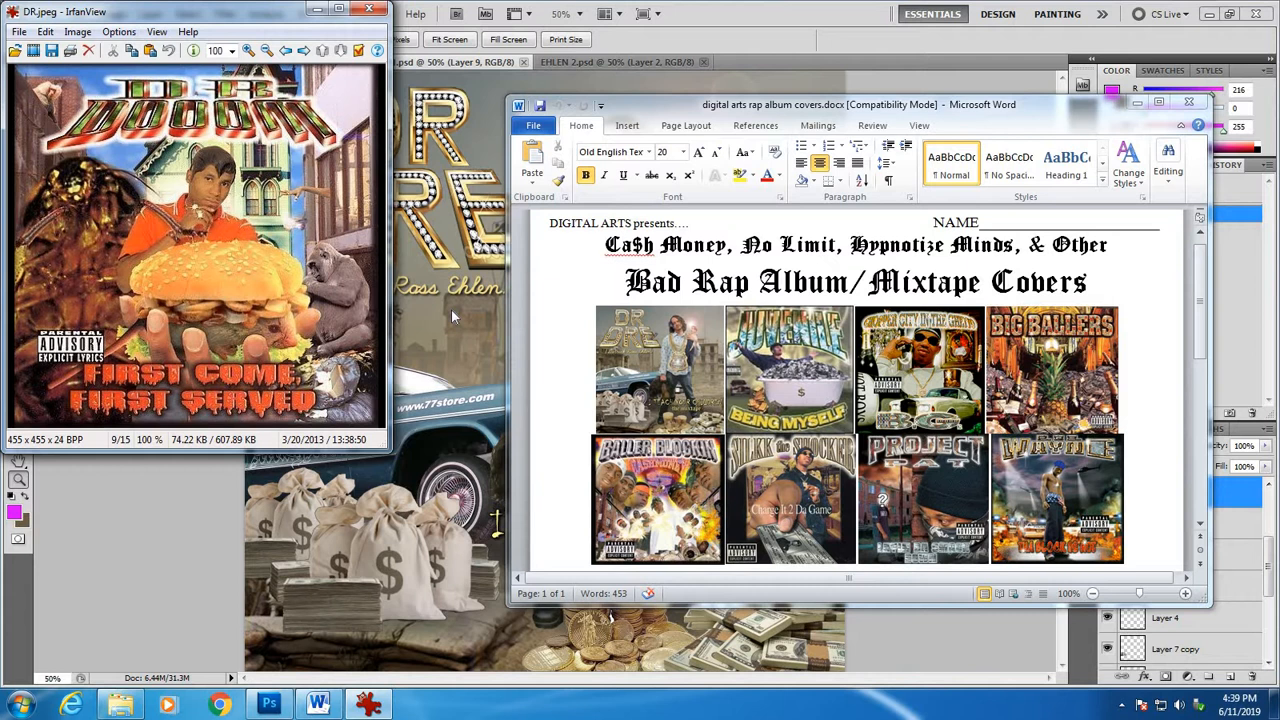
key("Right")
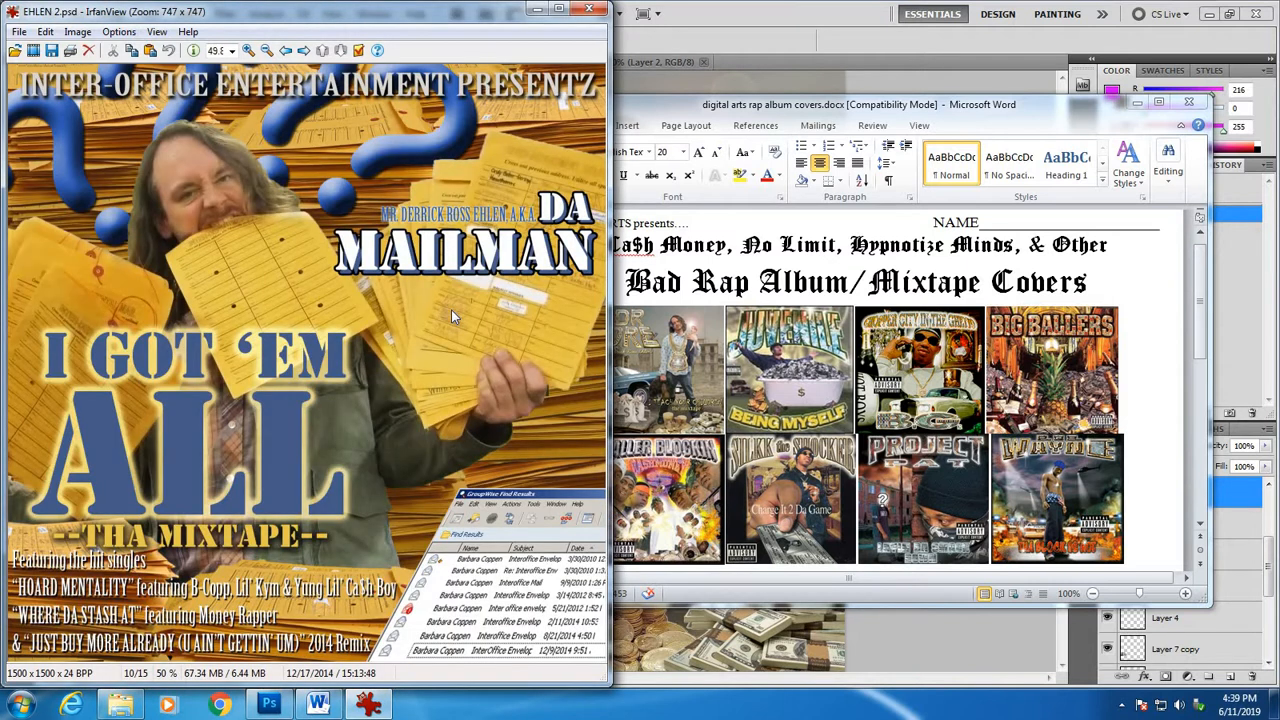
key("Right")
key("Right")
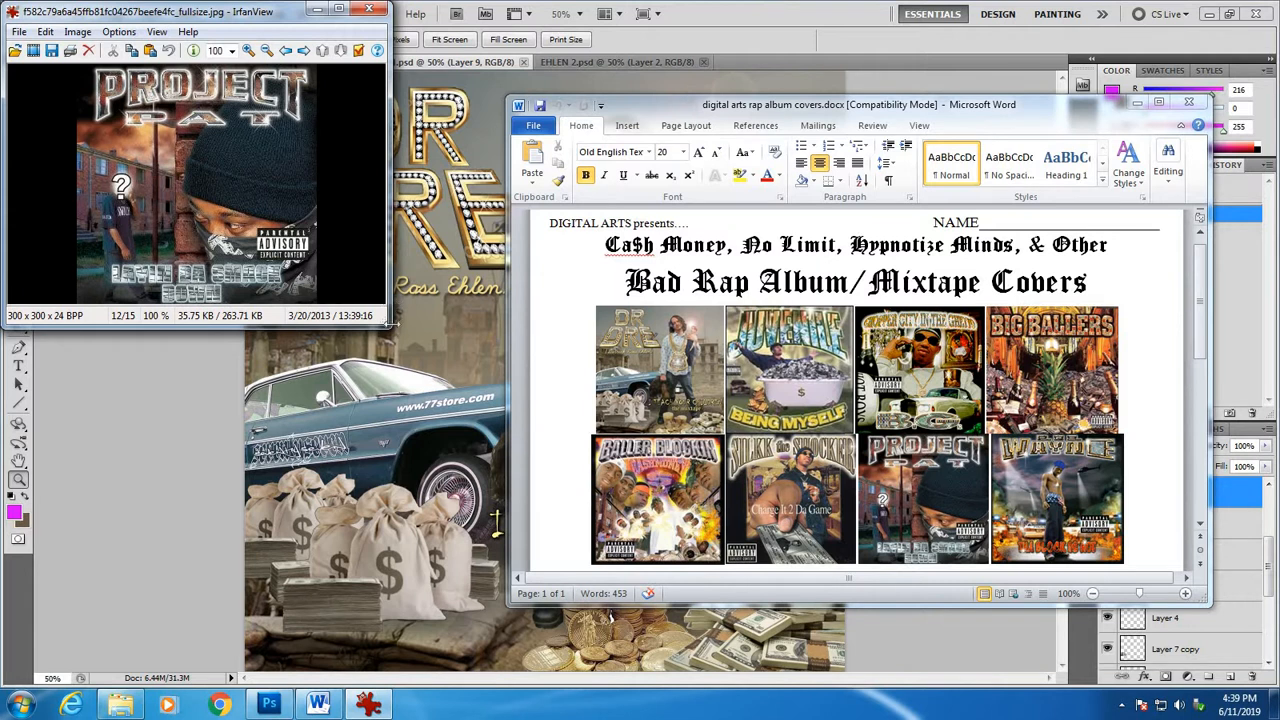
Enlarge the Project Pat cover to about 195% and resize the viewer window to fit around it
left_click_drag(389, 328, 548, 580)
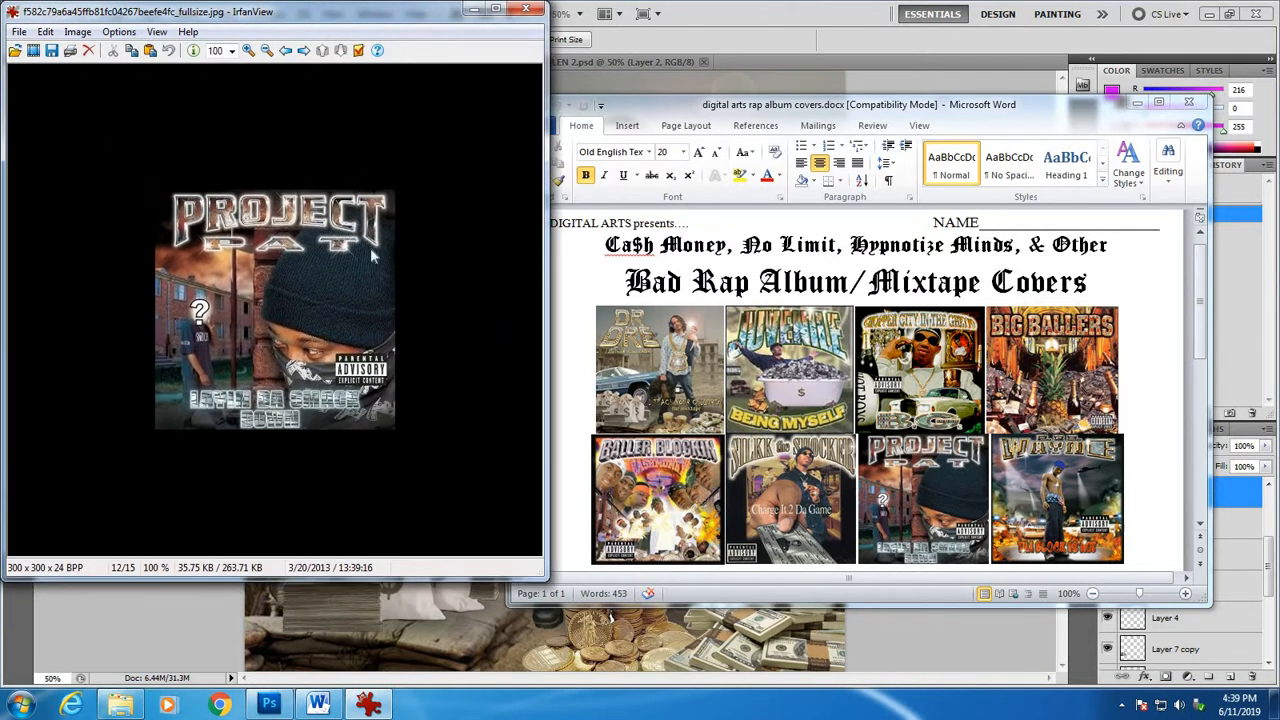
left_click(249, 51)
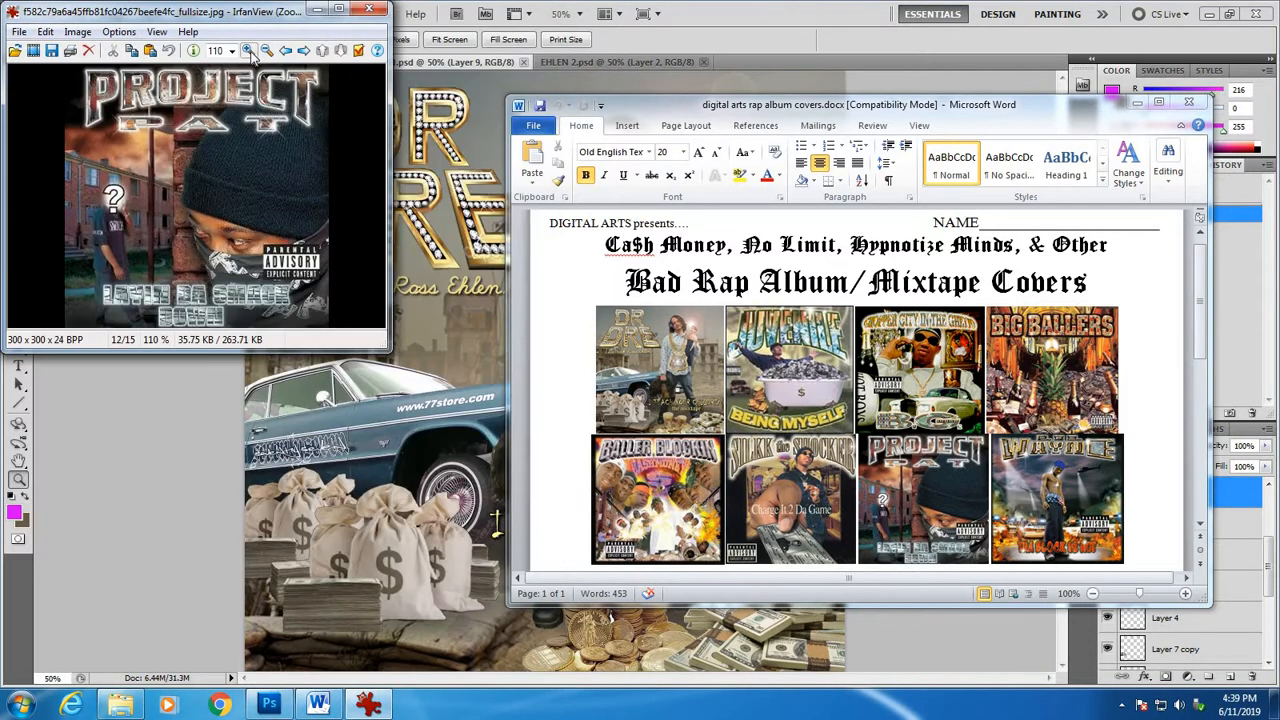
left_click(250, 52)
left_click(249, 51)
left_click(248, 51)
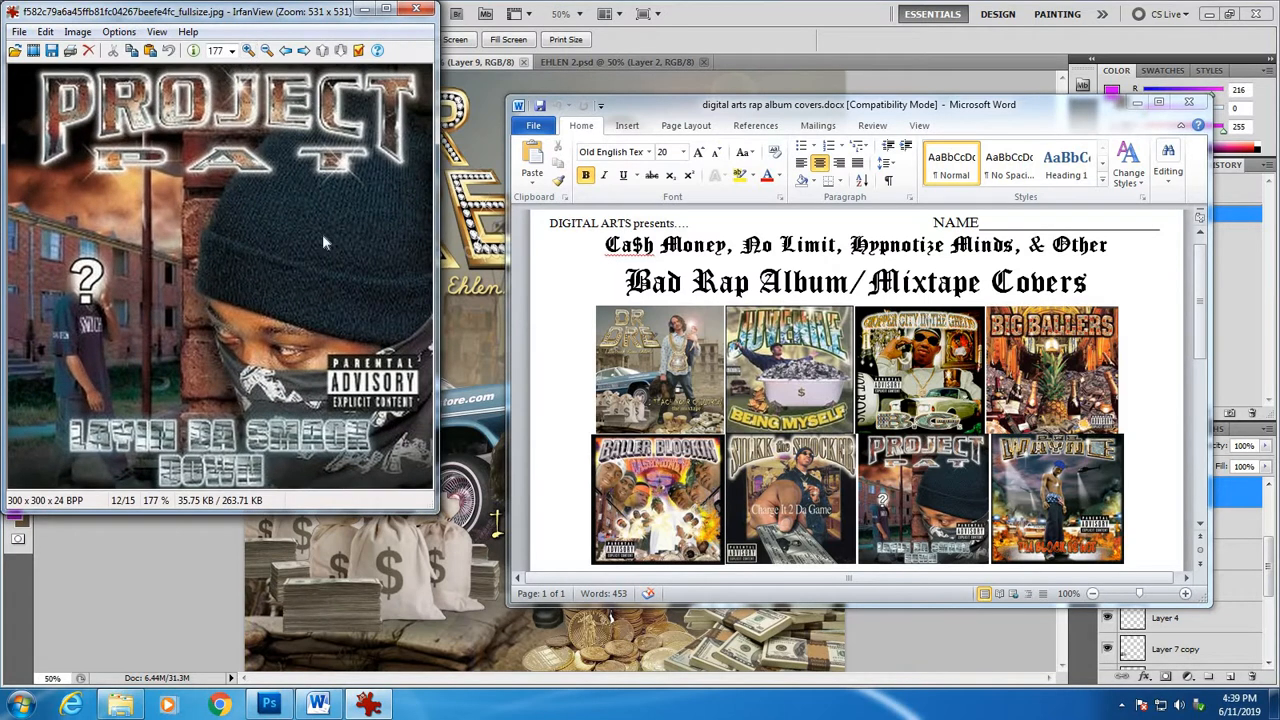
left_click(248, 51)
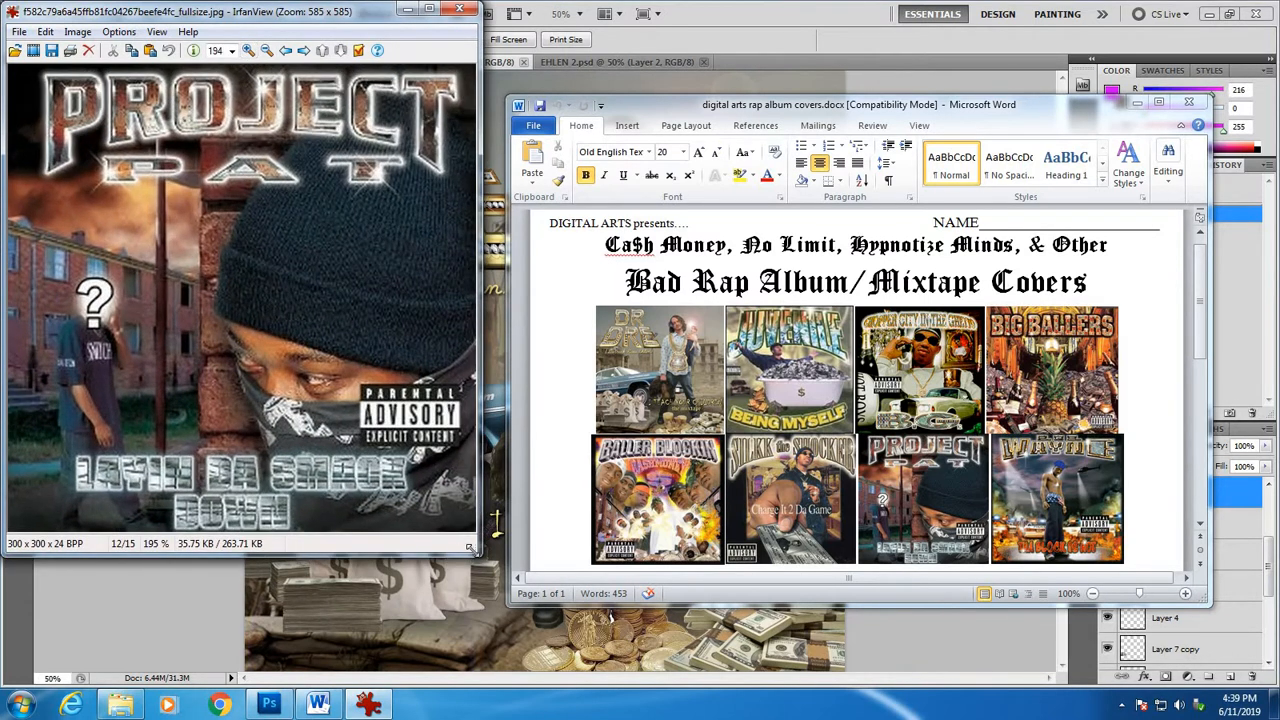
left_click_drag(477, 551, 521, 578)
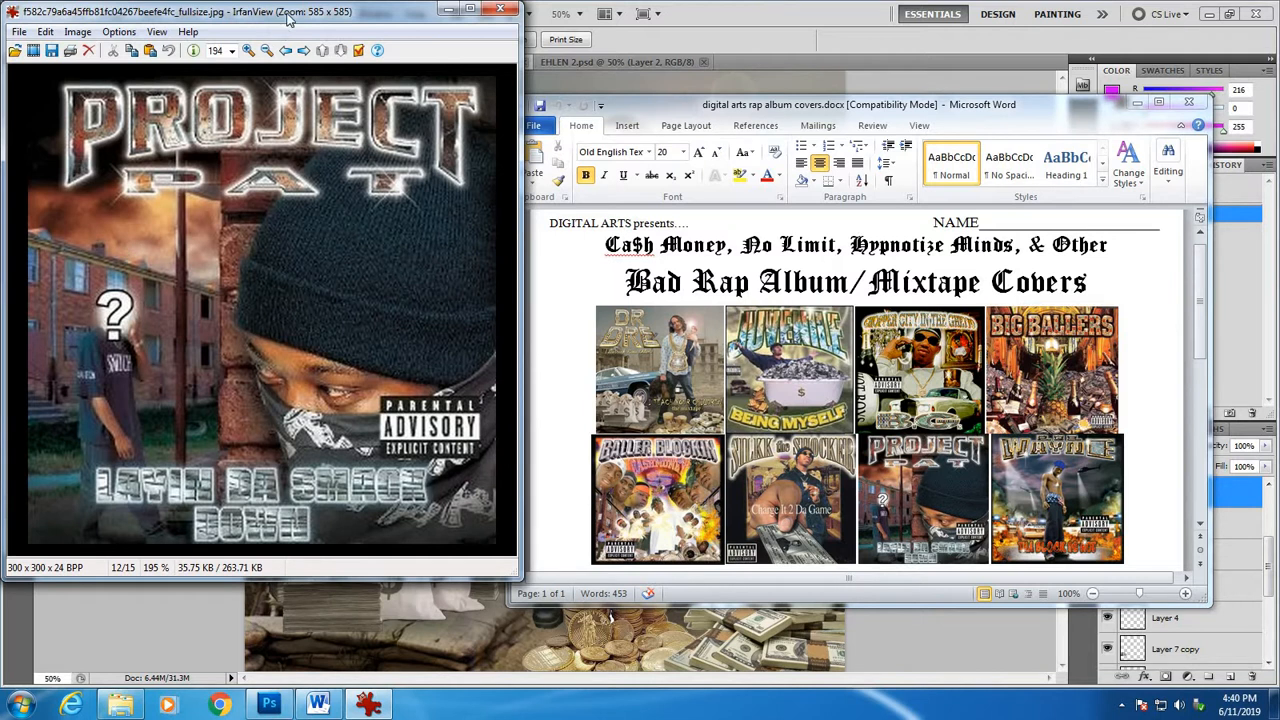
View the Juvenile, Rally Boys and R-Money sample covers and close the image viewer
key("space")
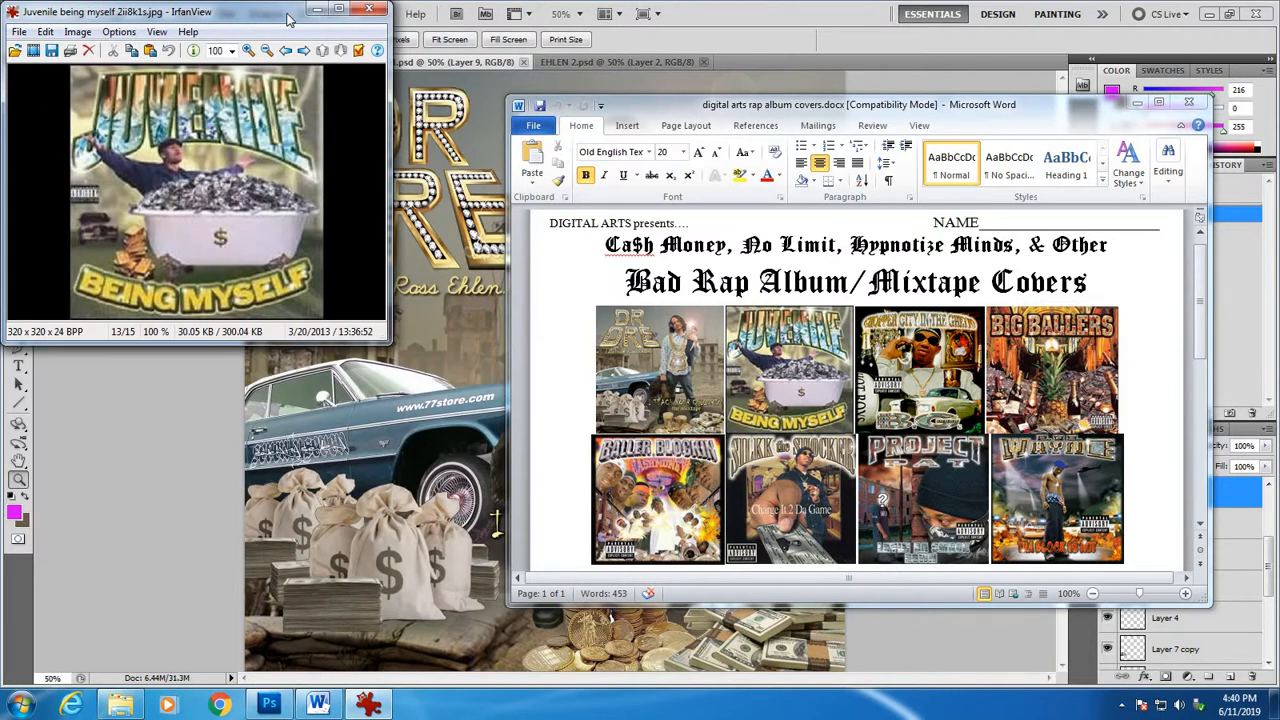
key("space")
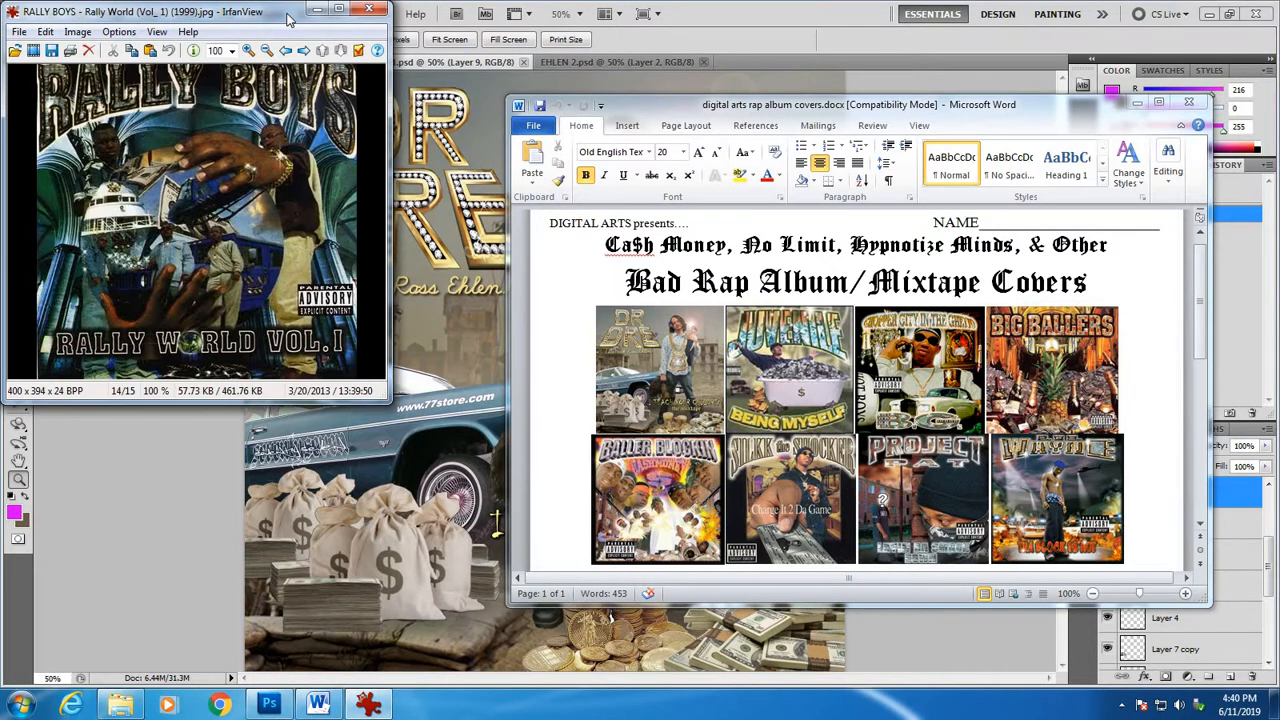
key("space")
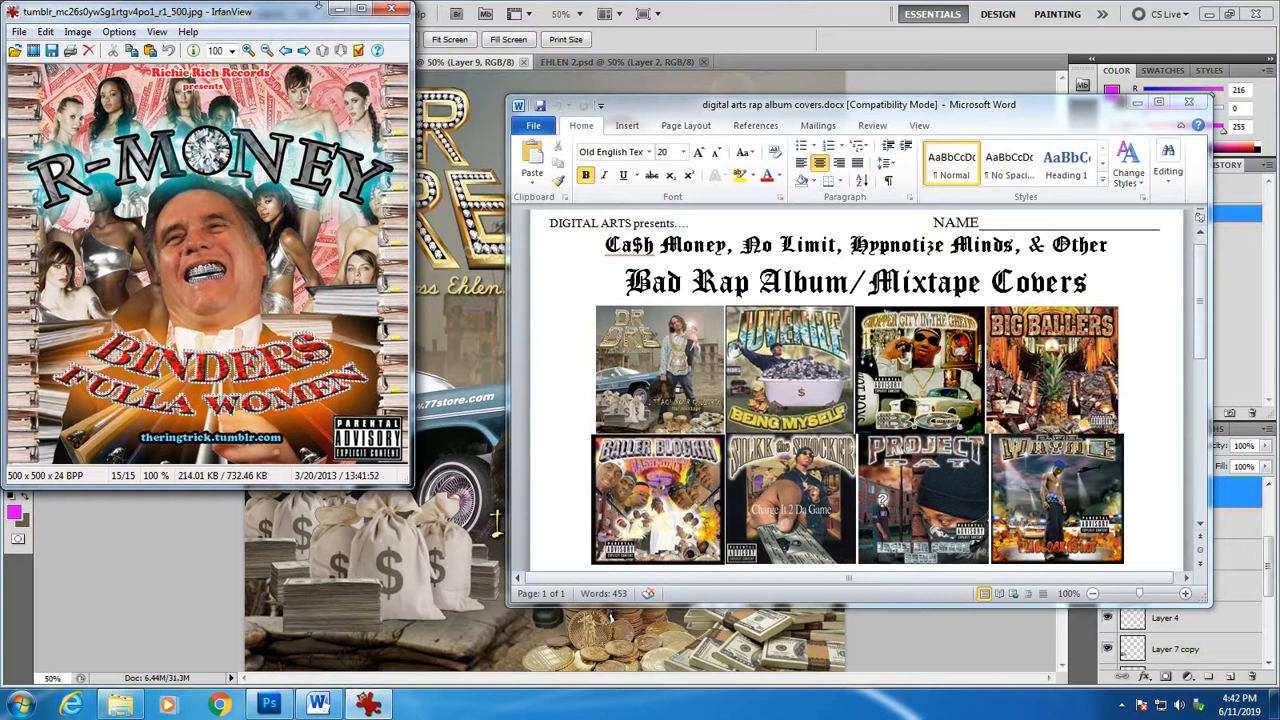
left_click(391, 9)
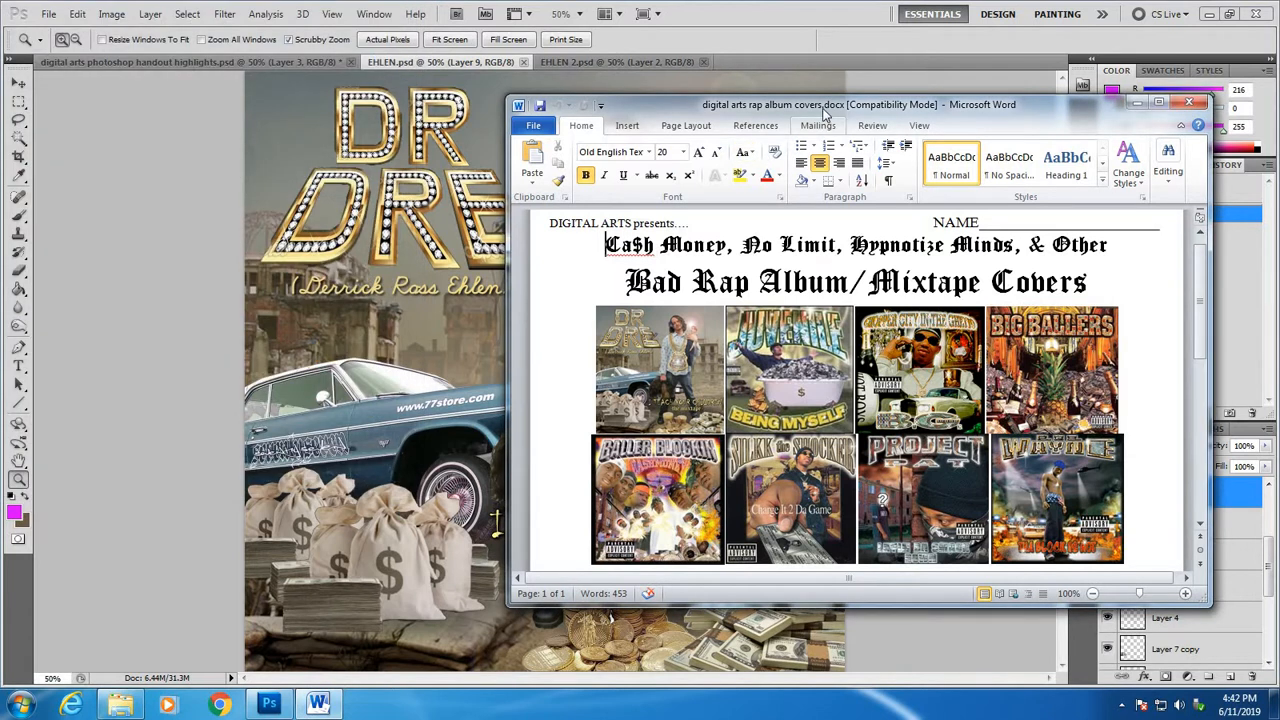
Examine the Planning/Requirements section of the rap album covers handout and move the document window off the screen
left_click_drag(826, 114, 810, 115)
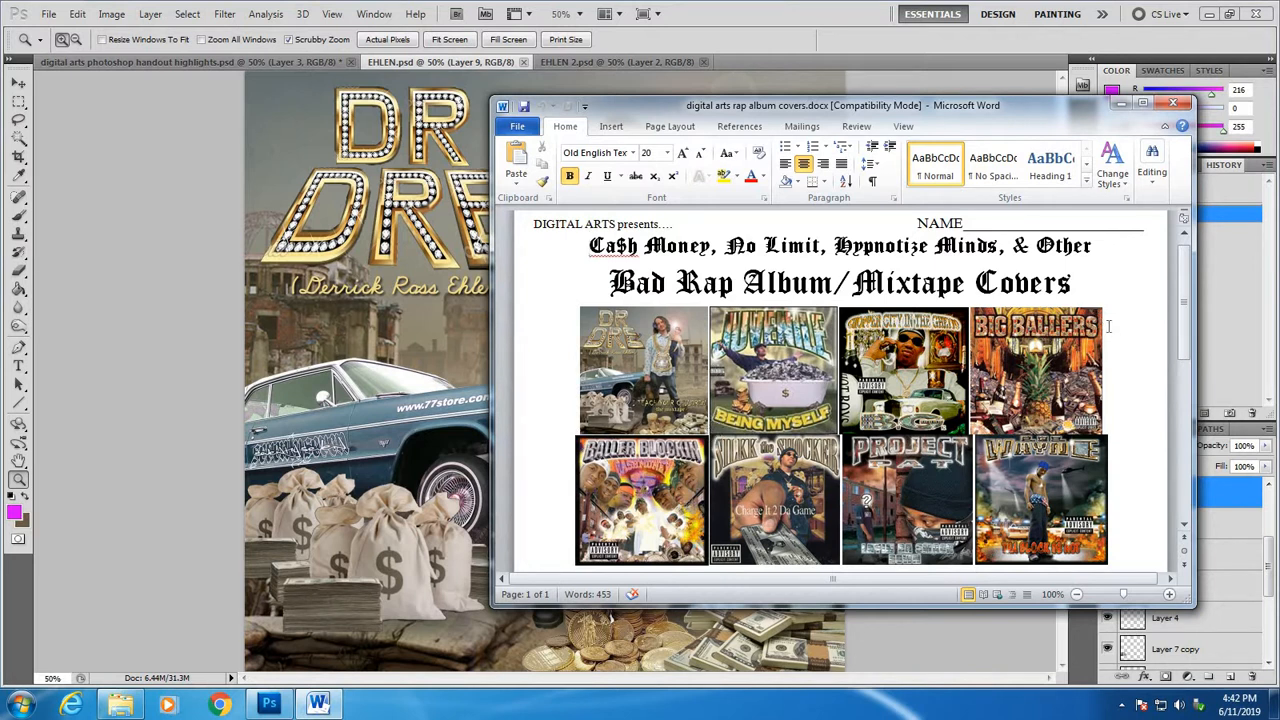
left_click_drag(994, 110, 1026, 128)
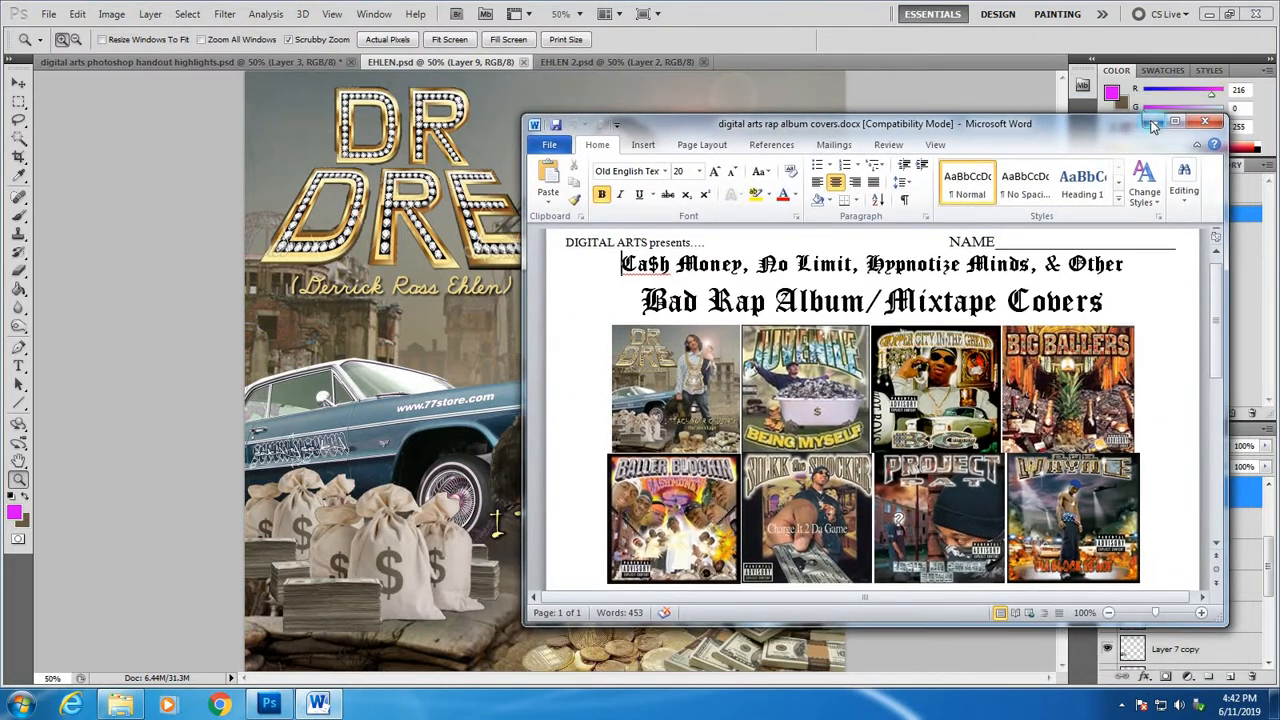
left_click_drag(1218, 339, 1240, 470)
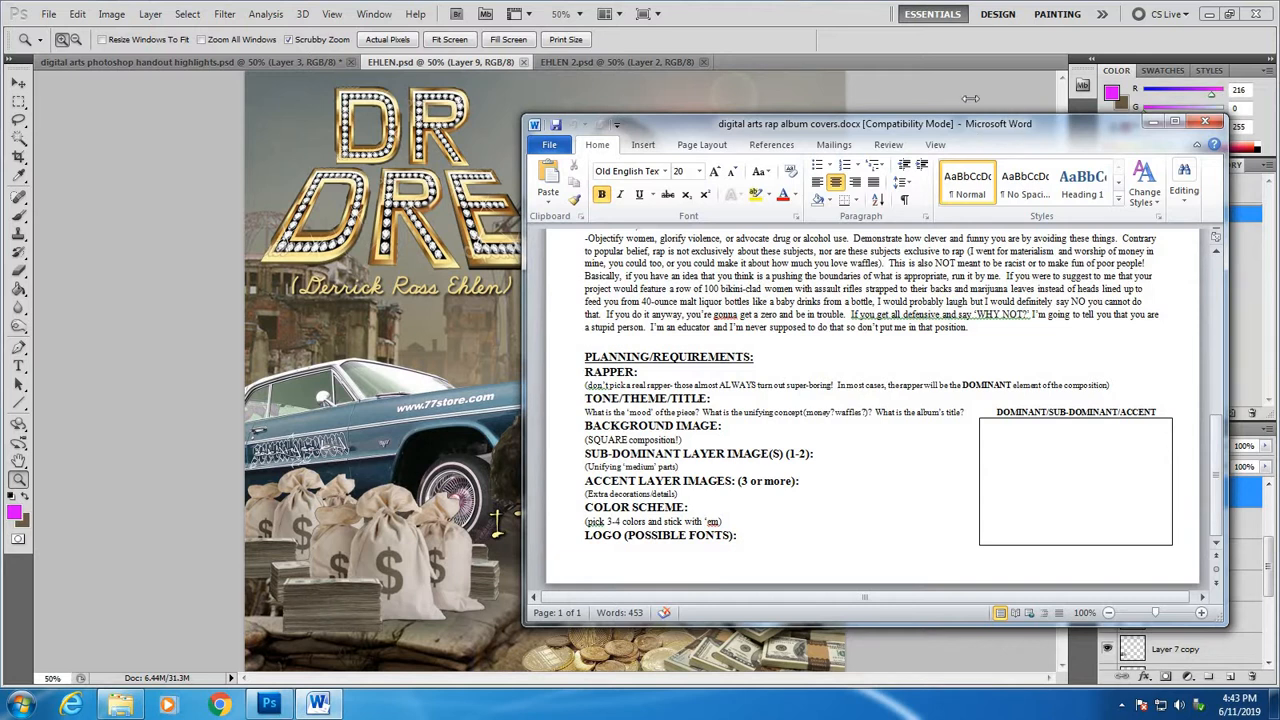
left_click_drag(788, 122, 1279, 92)
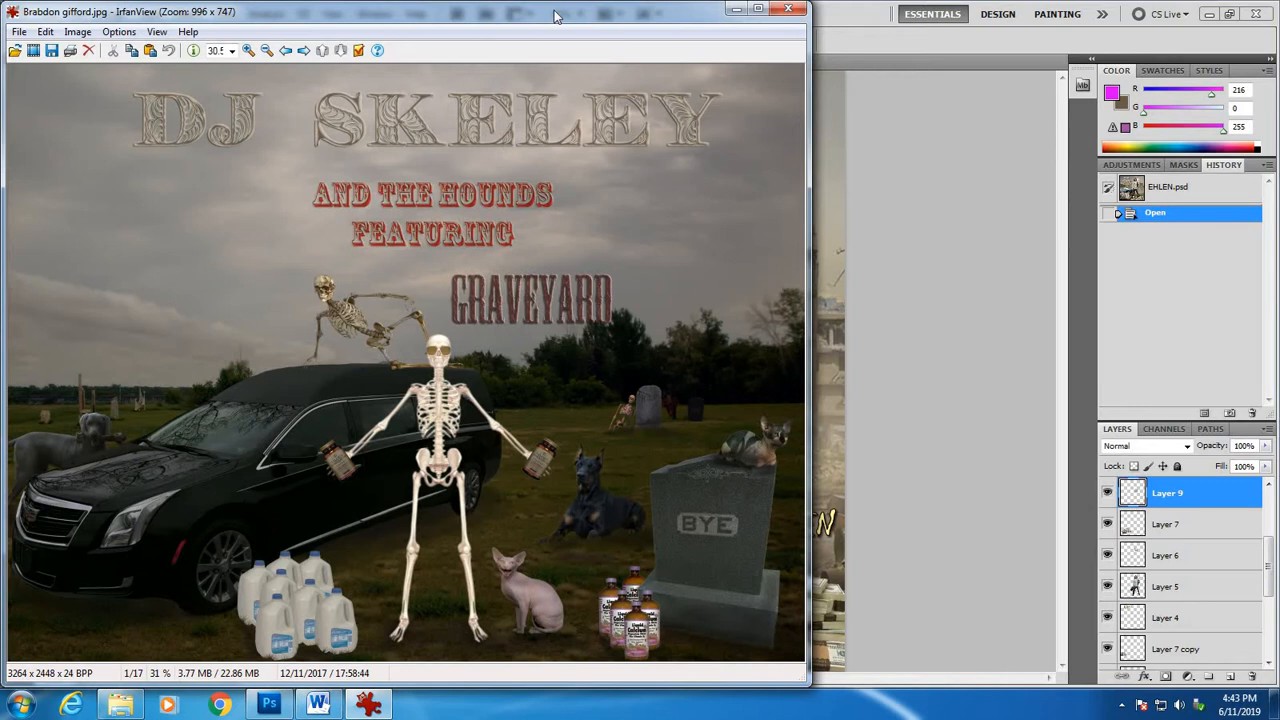
Browse the student example covers from DJ Skeley to Straight Outta Nature and close the image viewer
key("Right")
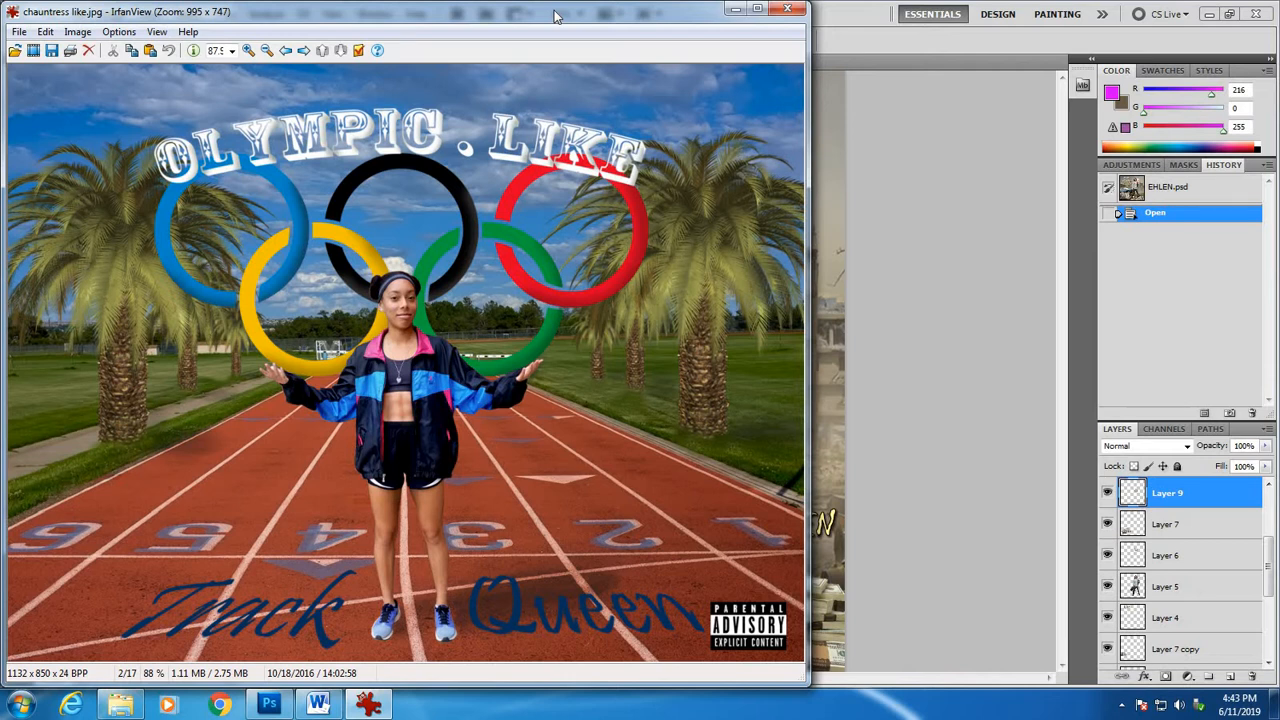
key("Right")
key("Right")
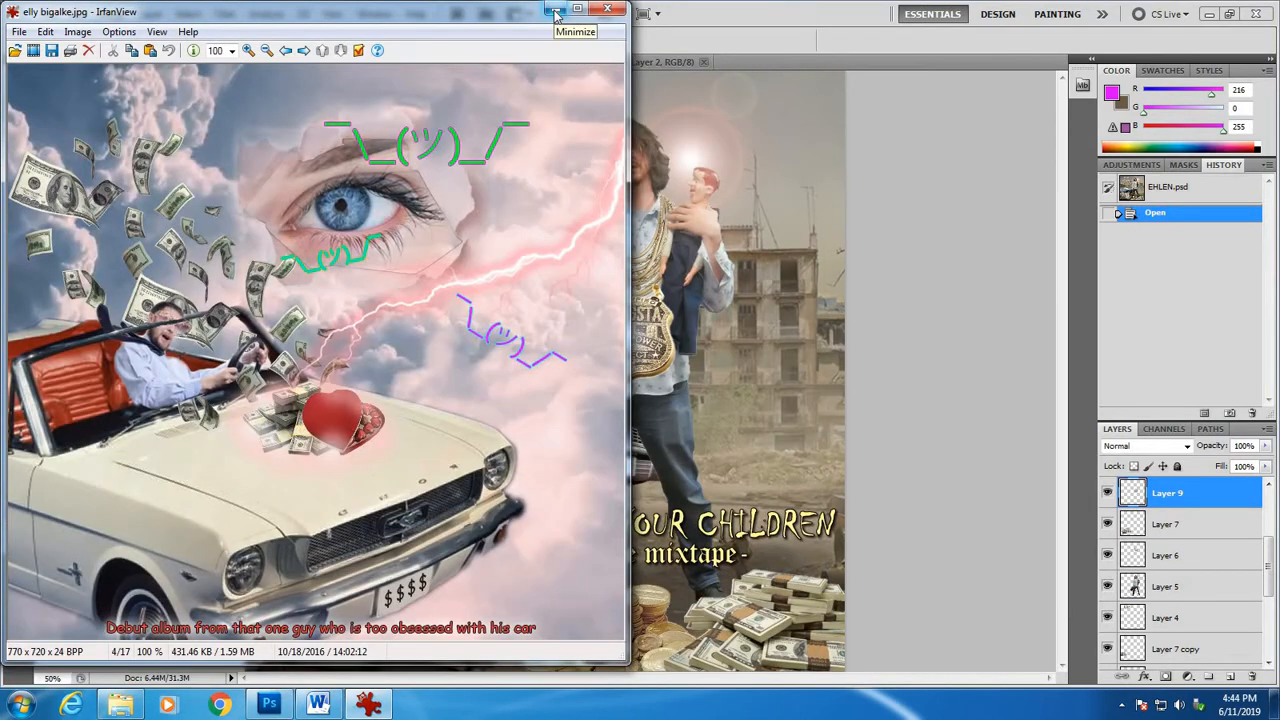
key("Right")
key("Right")
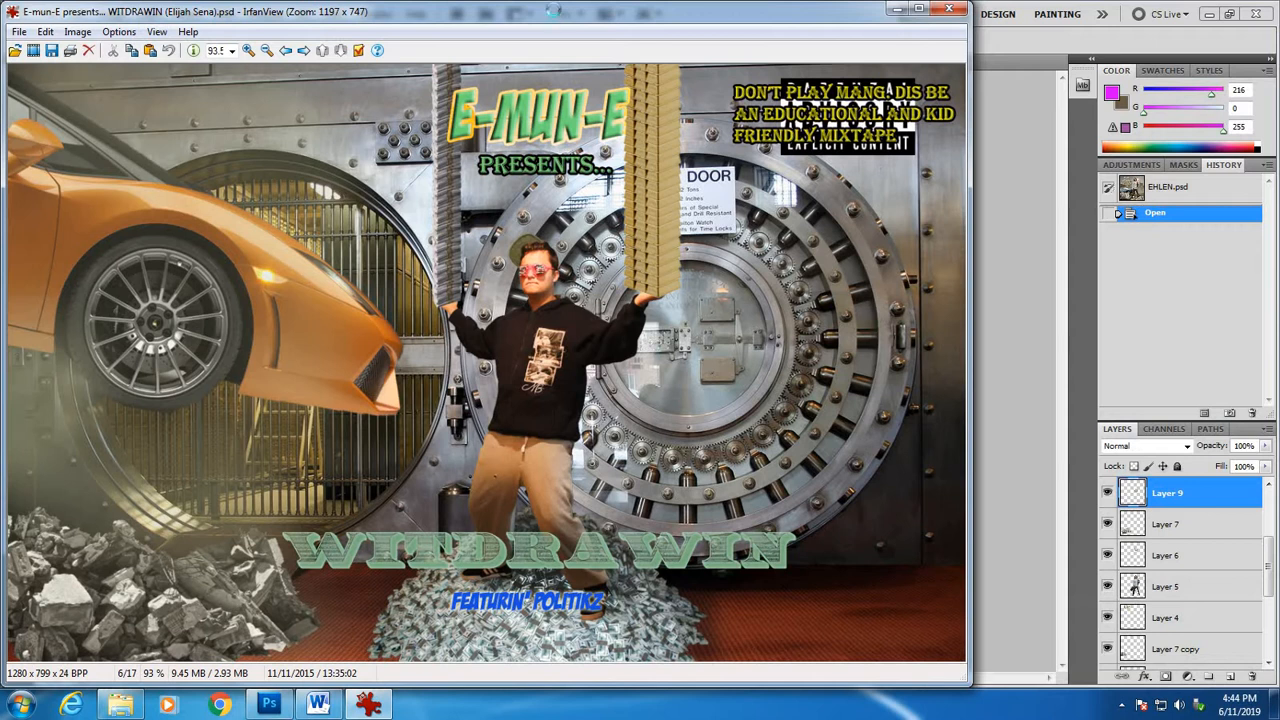
key("Right")
key("Right")
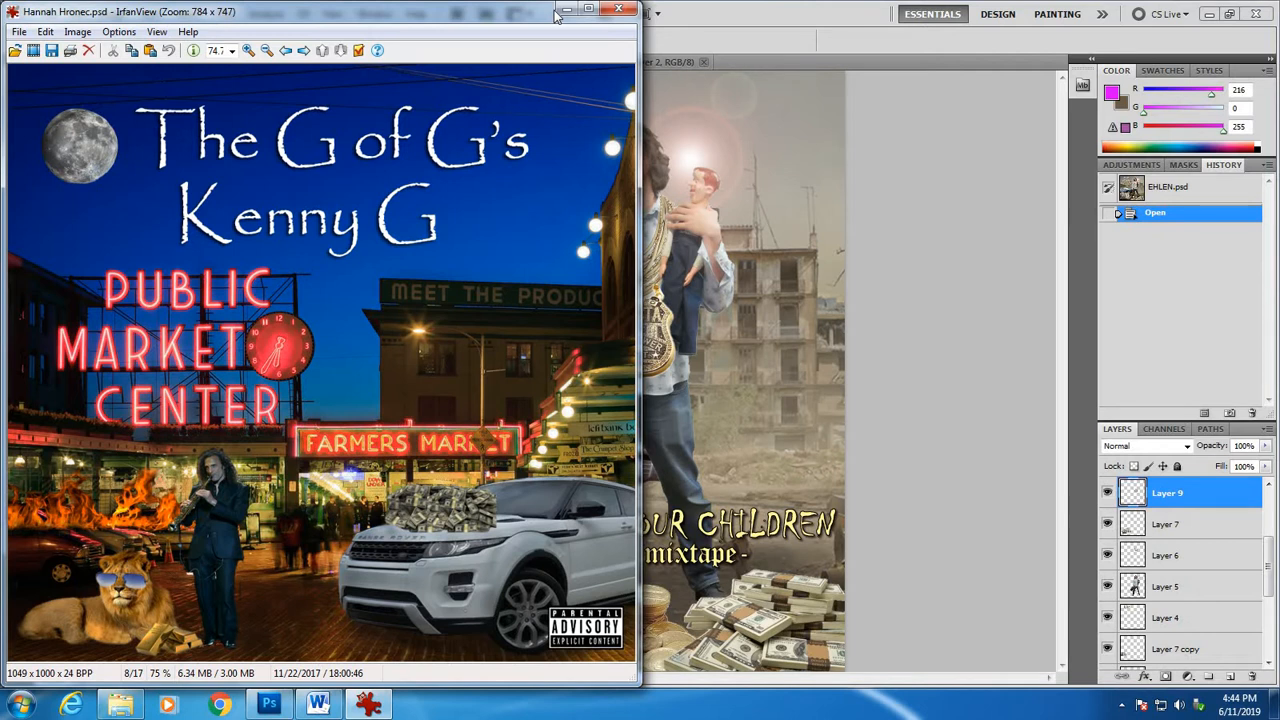
key("Right")
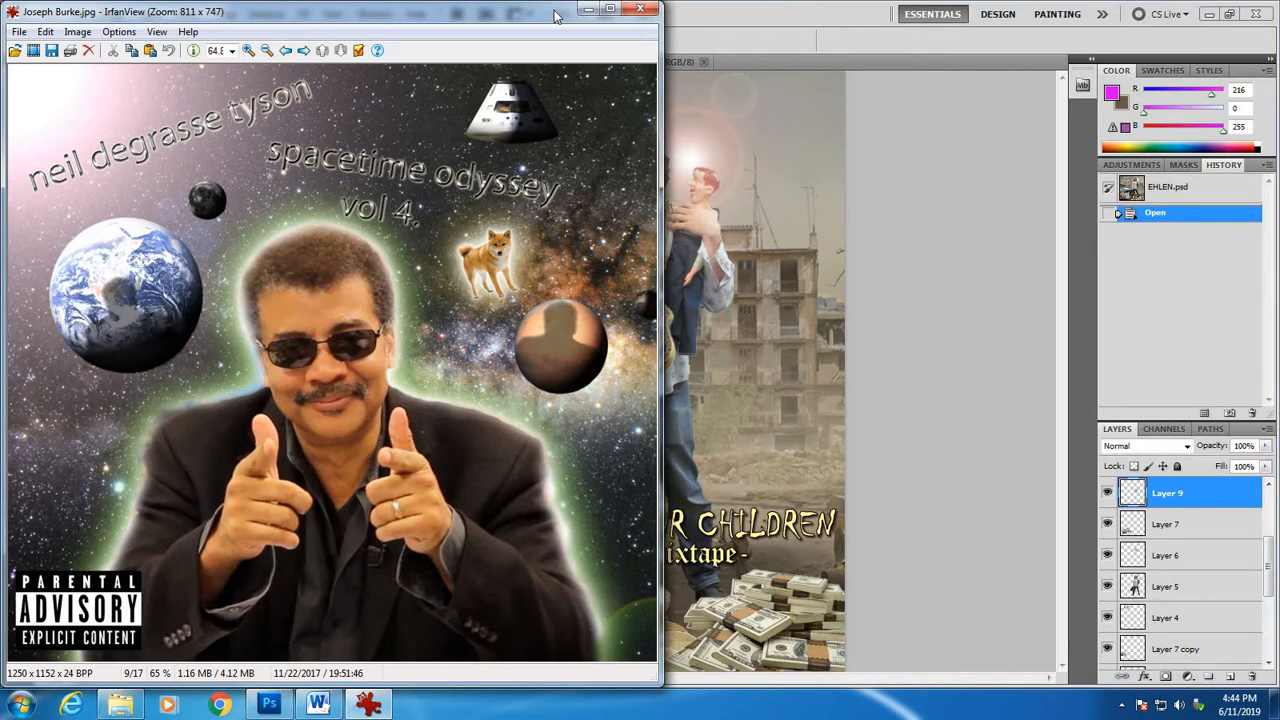
key("Right")
key("Right")
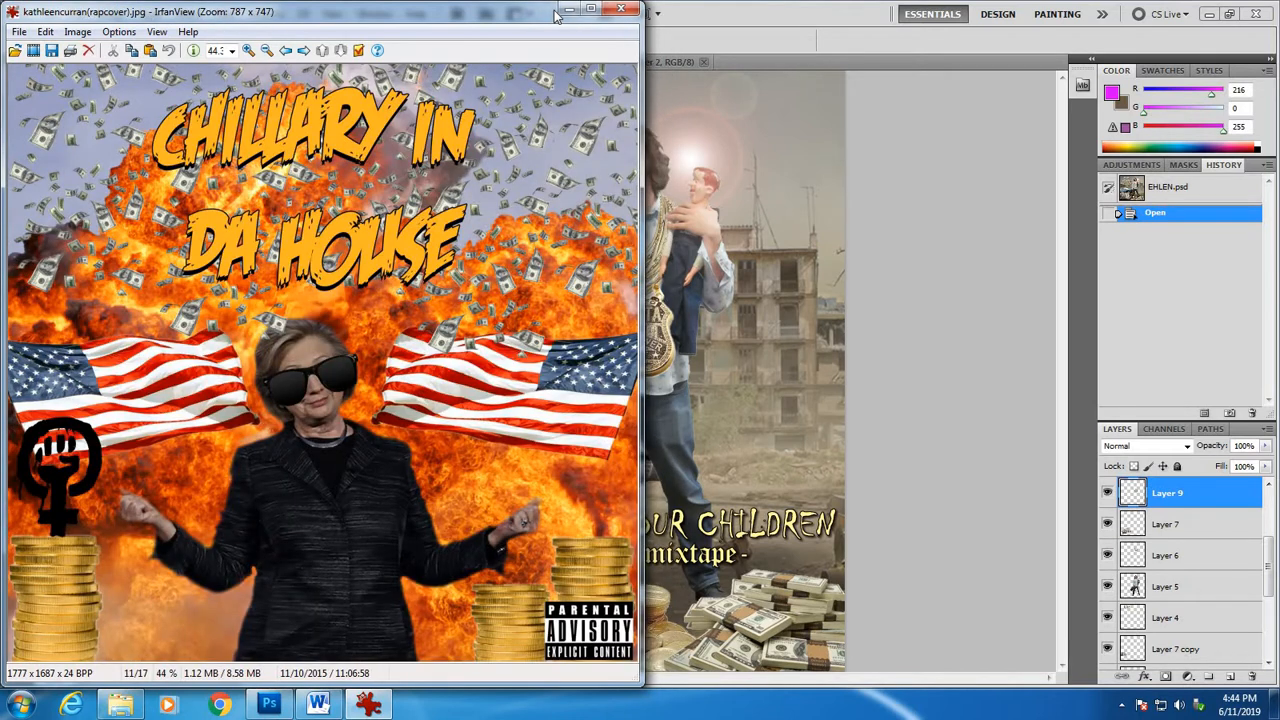
key("Right")
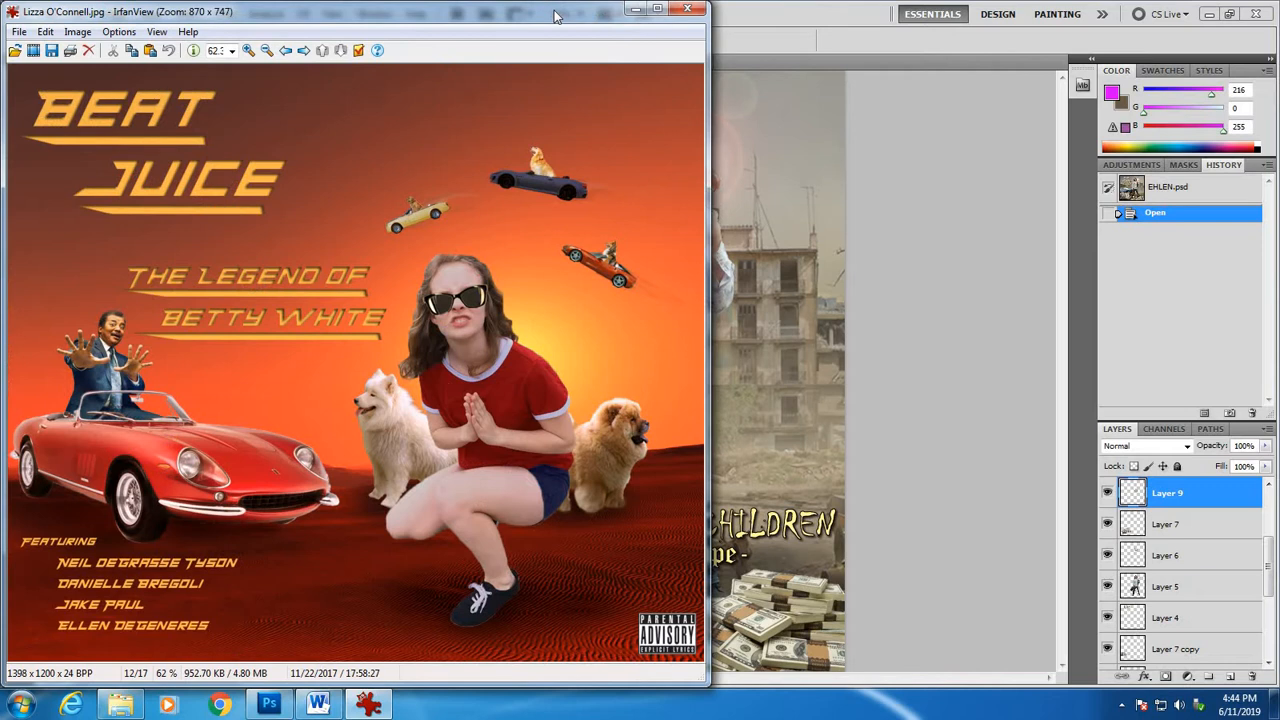
key("Right")
key("Right")
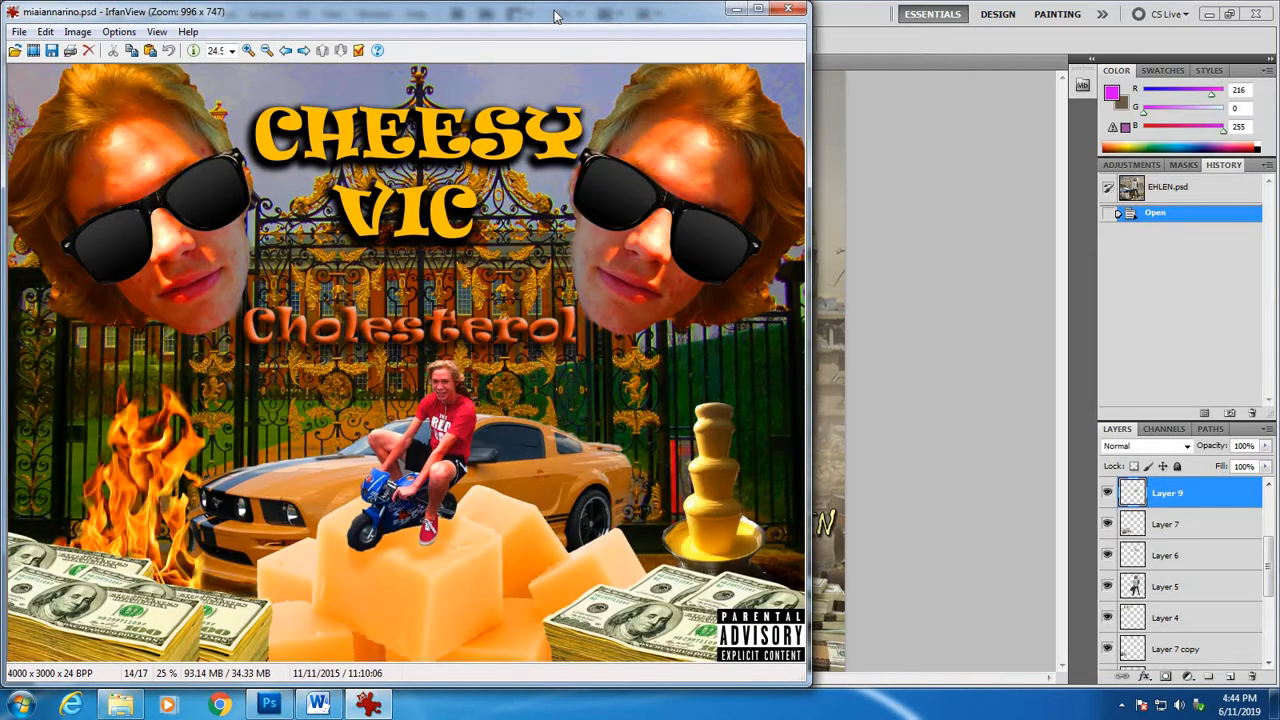
key("Right")
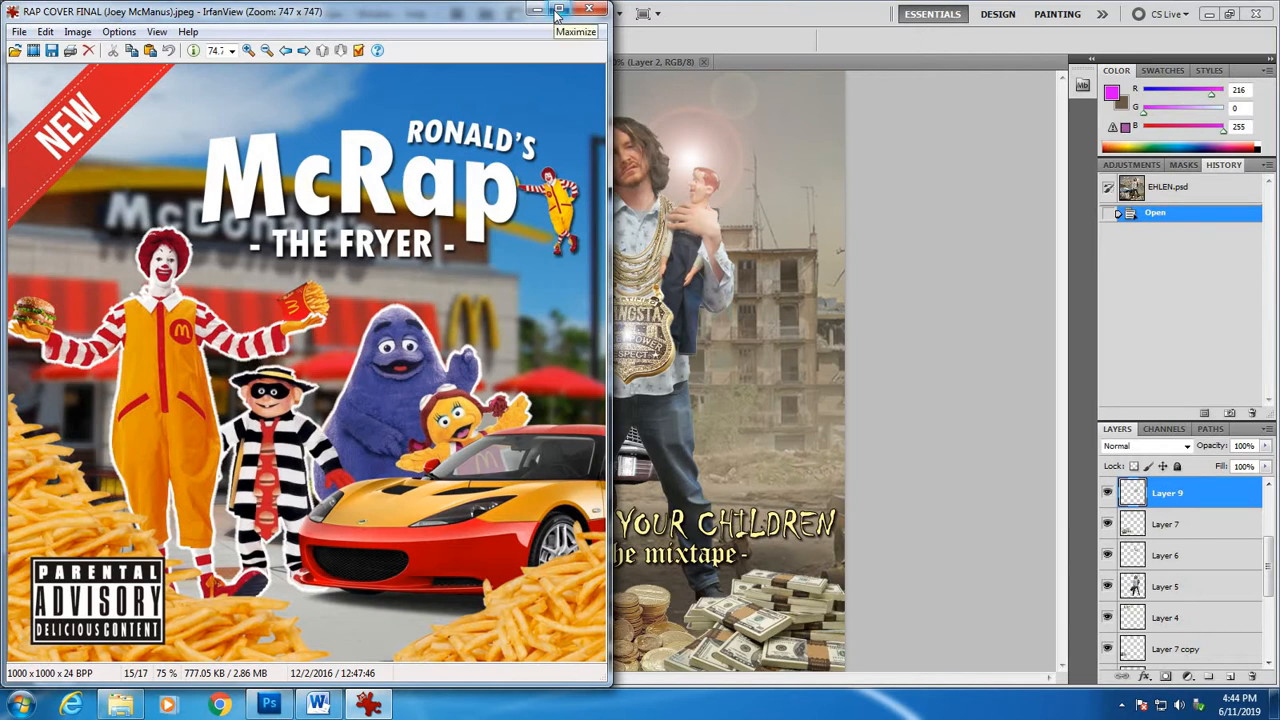
key("Right")
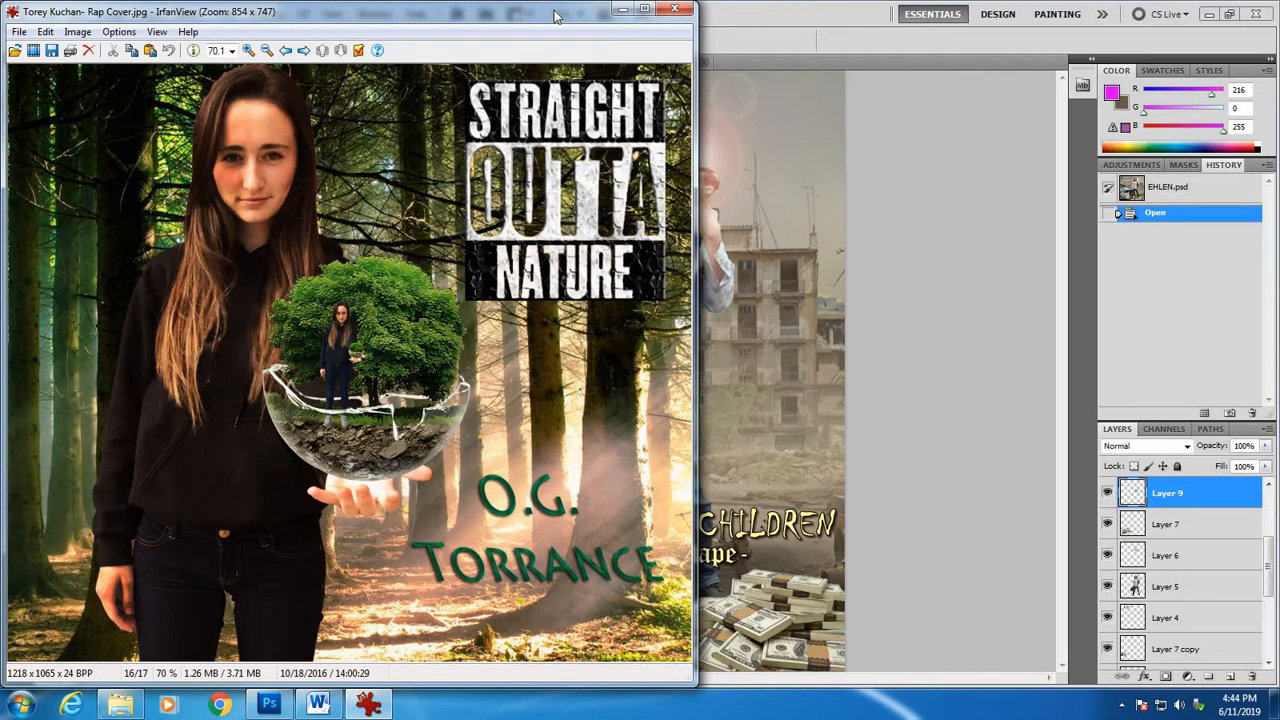
key("Right")
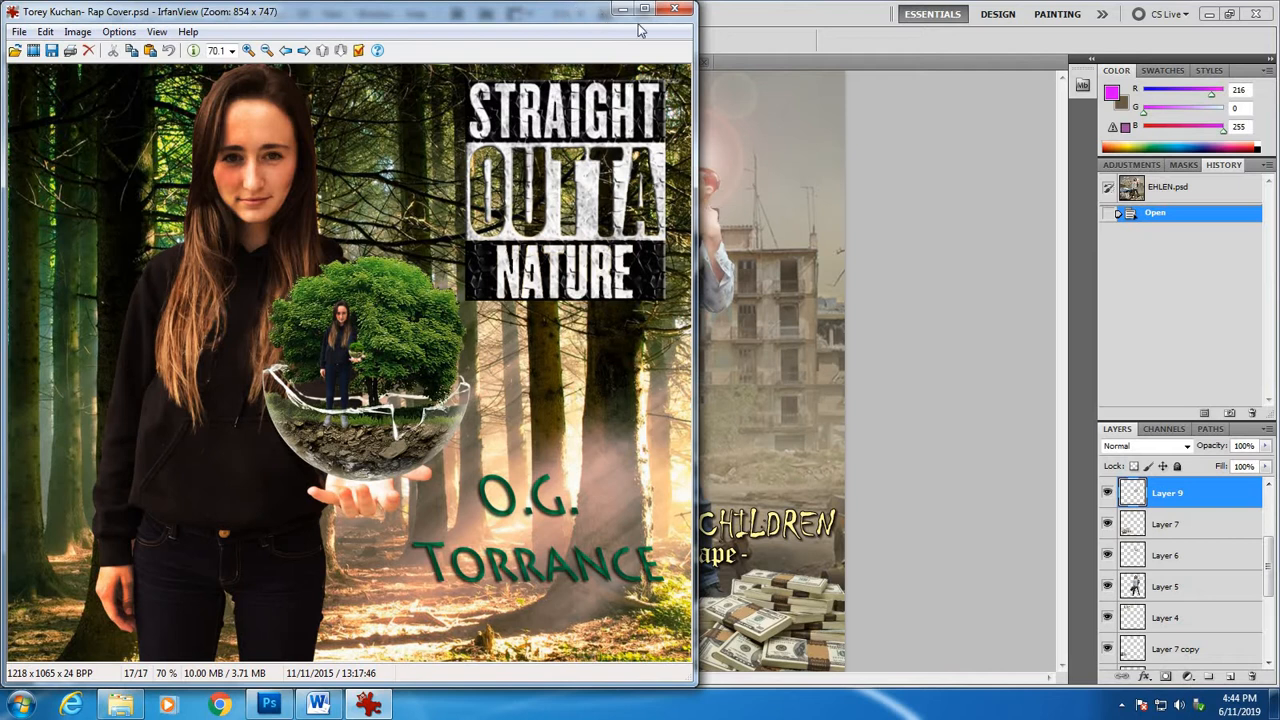
left_click(674, 9)
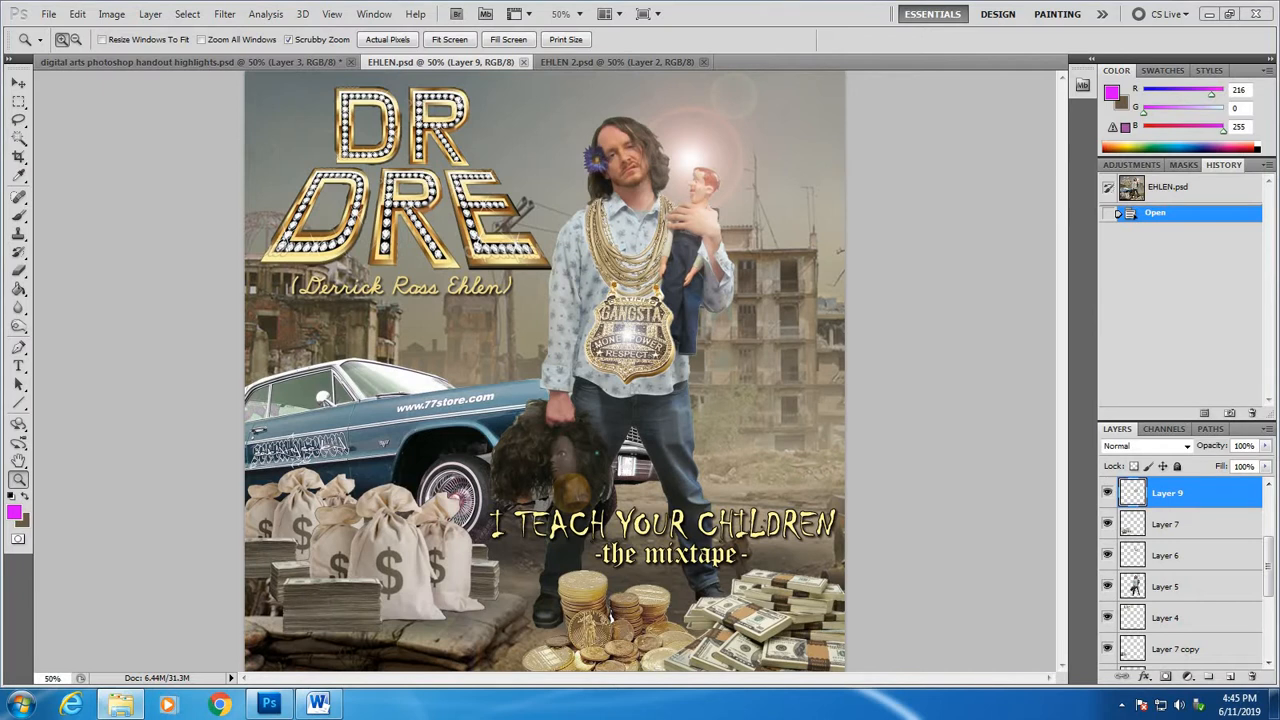
Bring the "photo rap cover" folder window onto the screen and look through its source images
left_click_drag(1279, 125, 926, 148)
scroll(1155, 308, "down", 2)
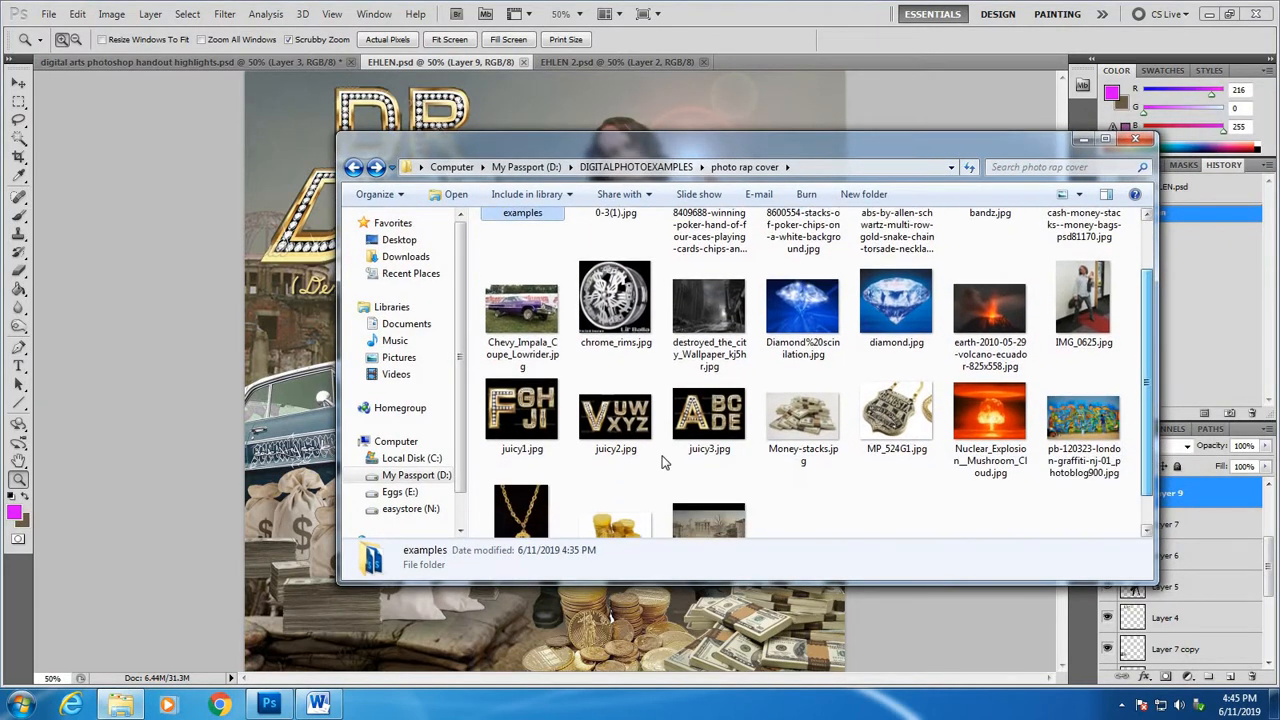
Show the DIGITALPHOTOEXAMPLES parent folder, return to the "photo rap cover" folder and reposition its window
mouse_move(1148, 358)
left_mouse_down()
mouse_move(1149, 371)
mouse_move(1157, 293)
mouse_move(1157, 392)
mouse_move(1166, 276)
left_mouse_up()
left_click_drag(726, 141, 837, 118)
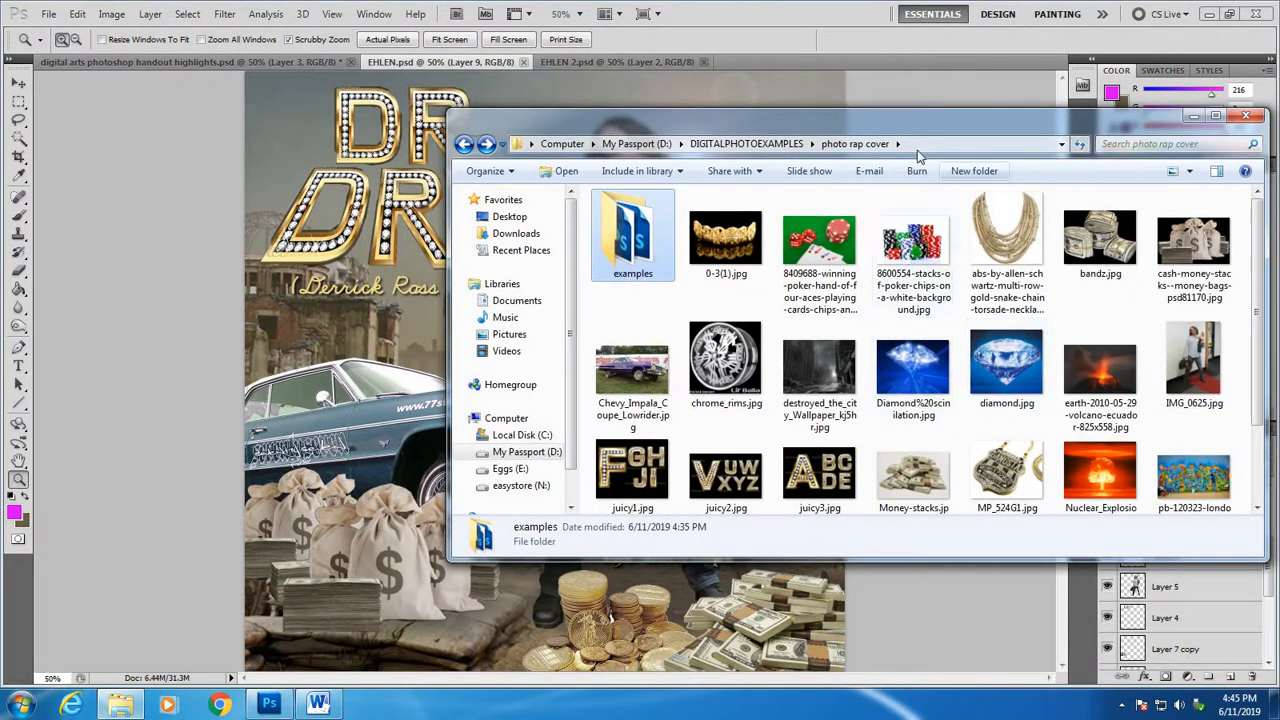
left_click(725, 143)
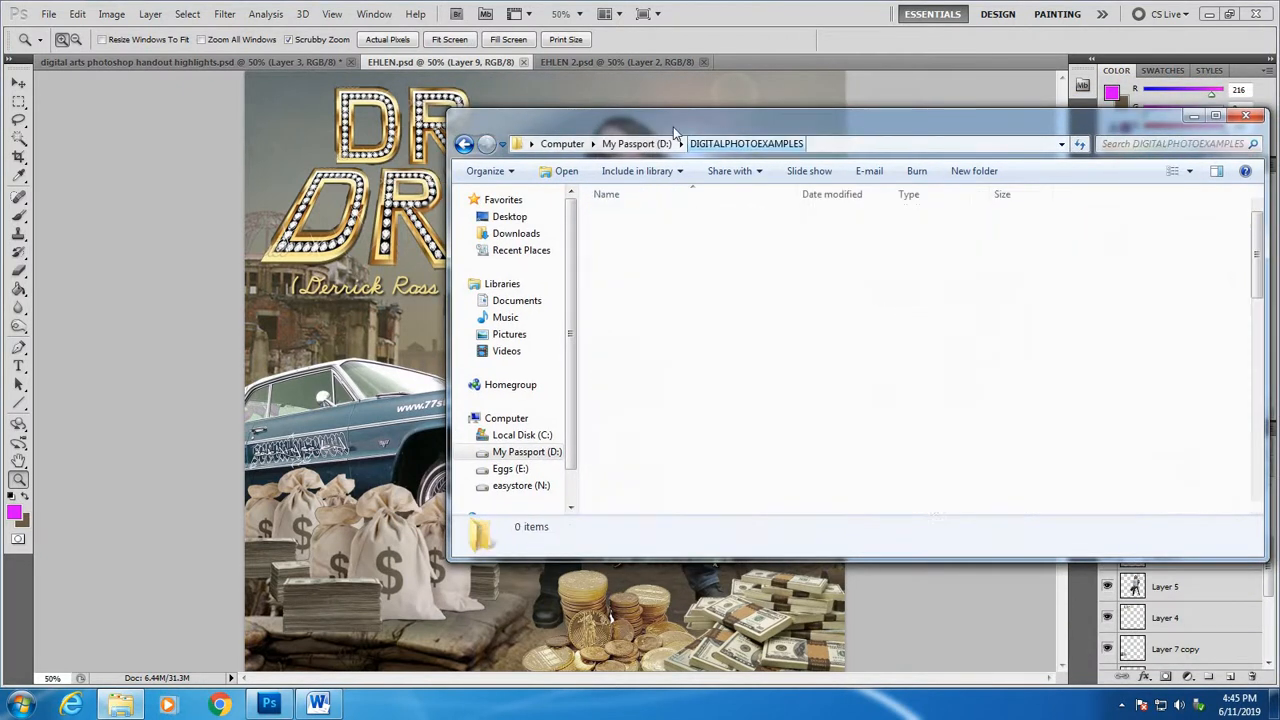
left_click(463, 143)
left_click_drag(737, 121, 924, 127)
left_click_drag(905, 135, 717, 138)
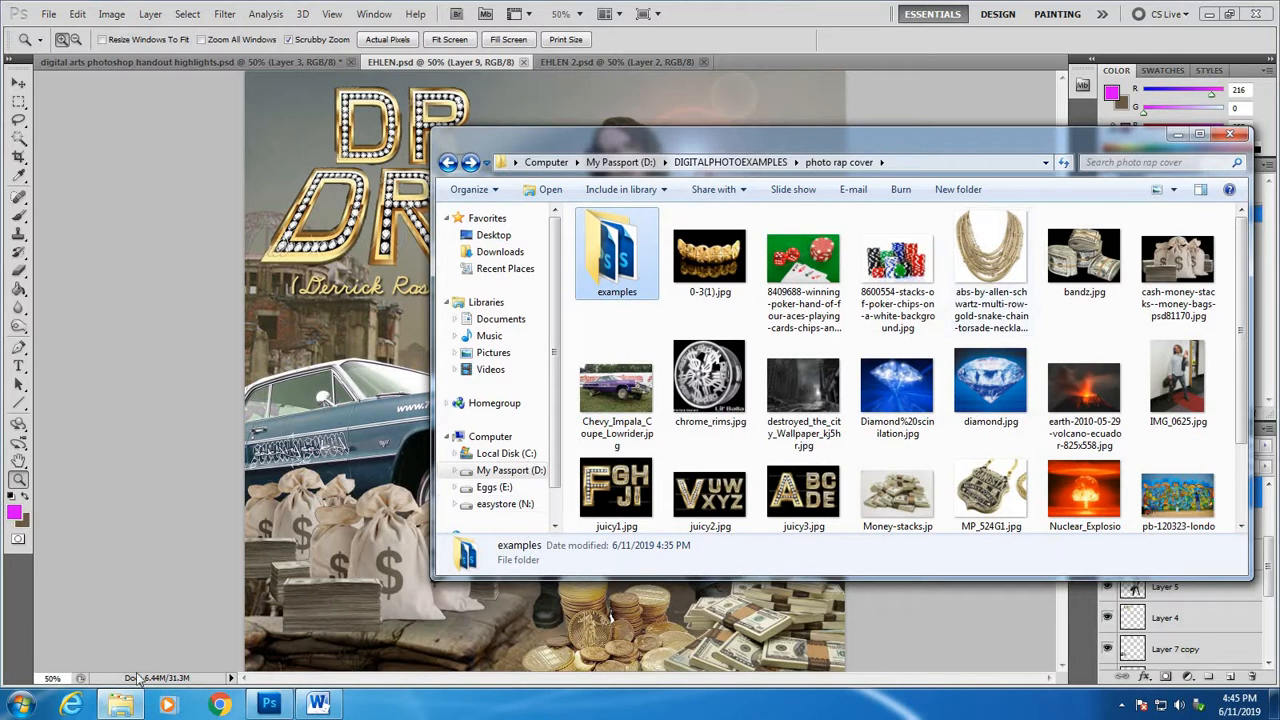
Switch to Chrome, search Google Images for "fancy car" and maximize the browser window
left_click(220, 705)
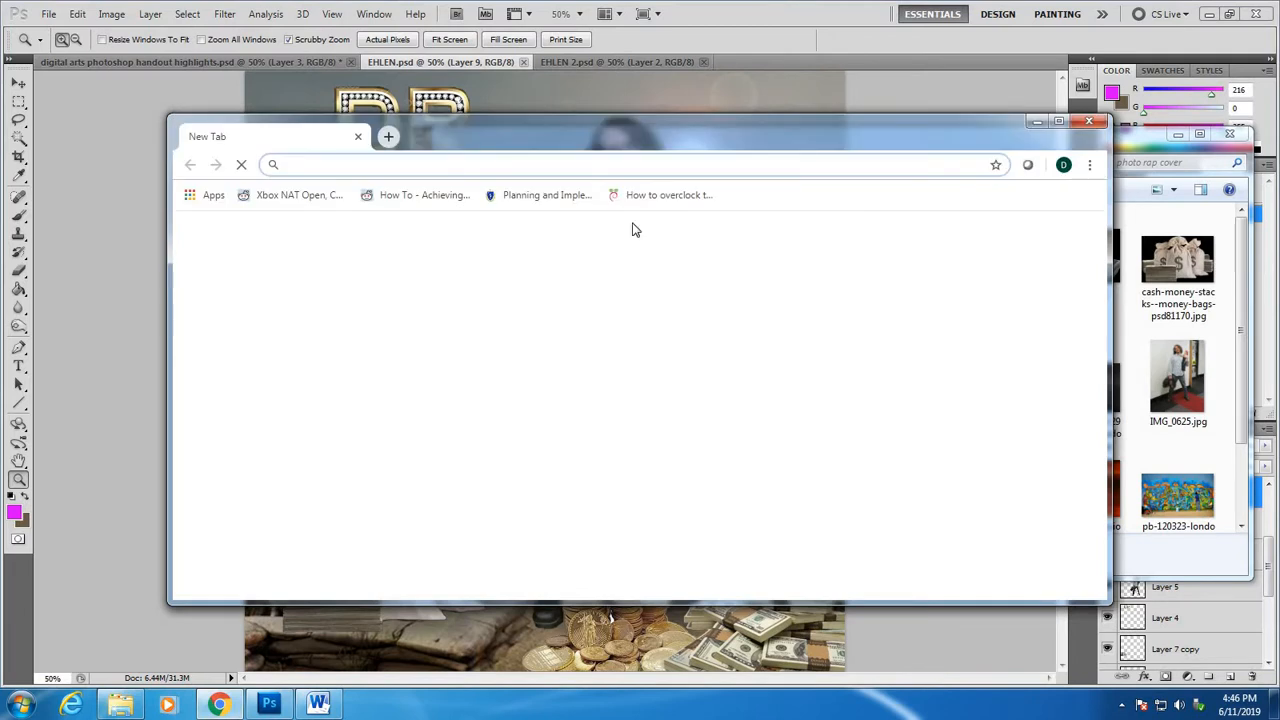
left_click(984, 237)
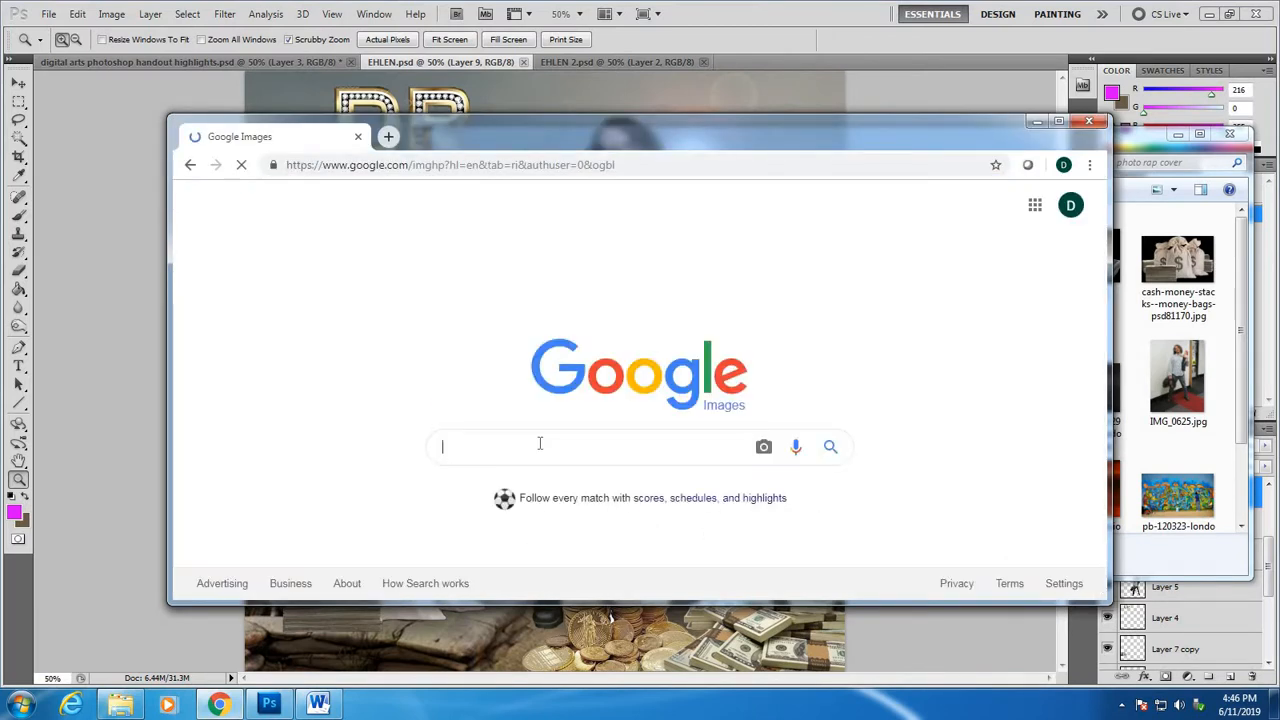
type("f")
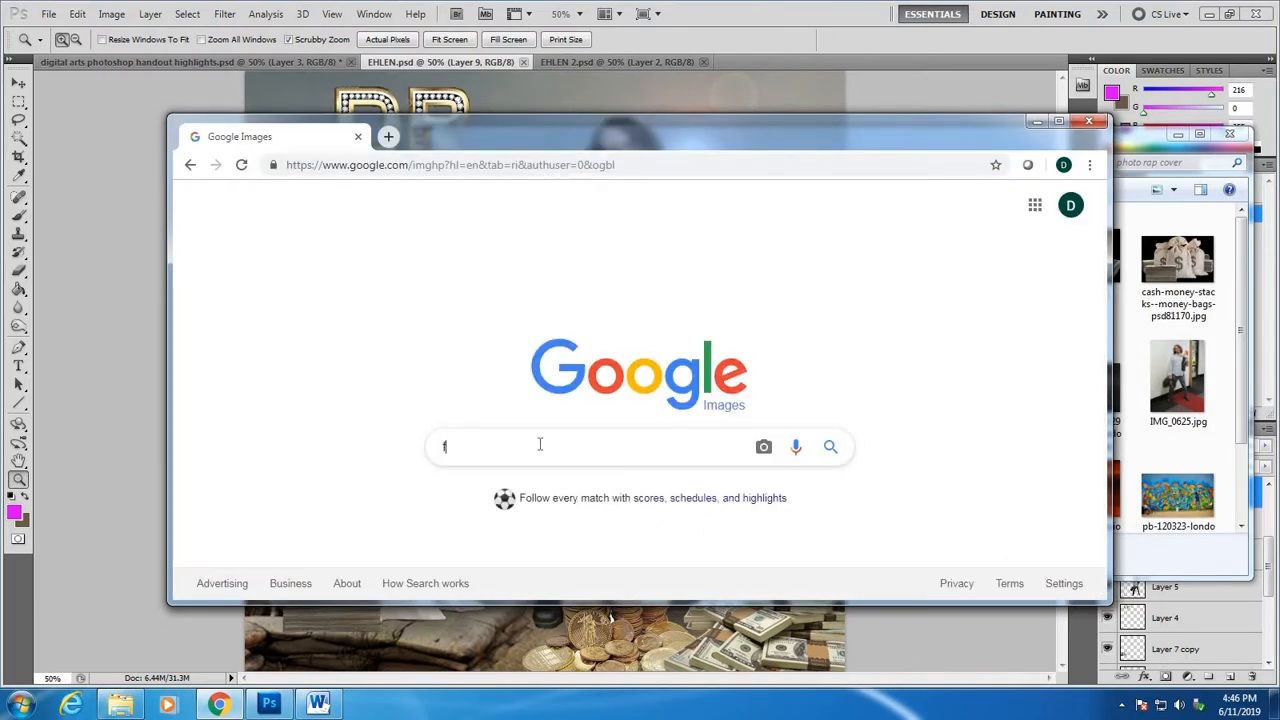
type("ancy car")
key("Return")
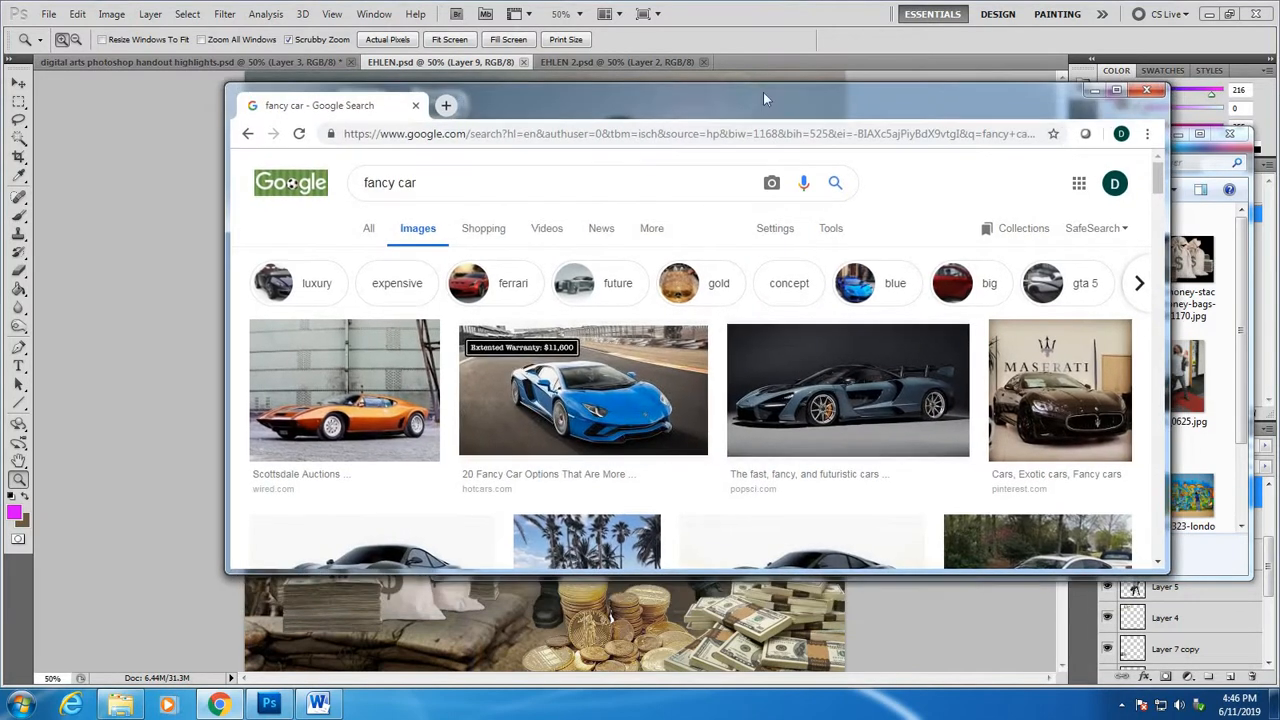
left_click_drag(675, 132, 705, 91)
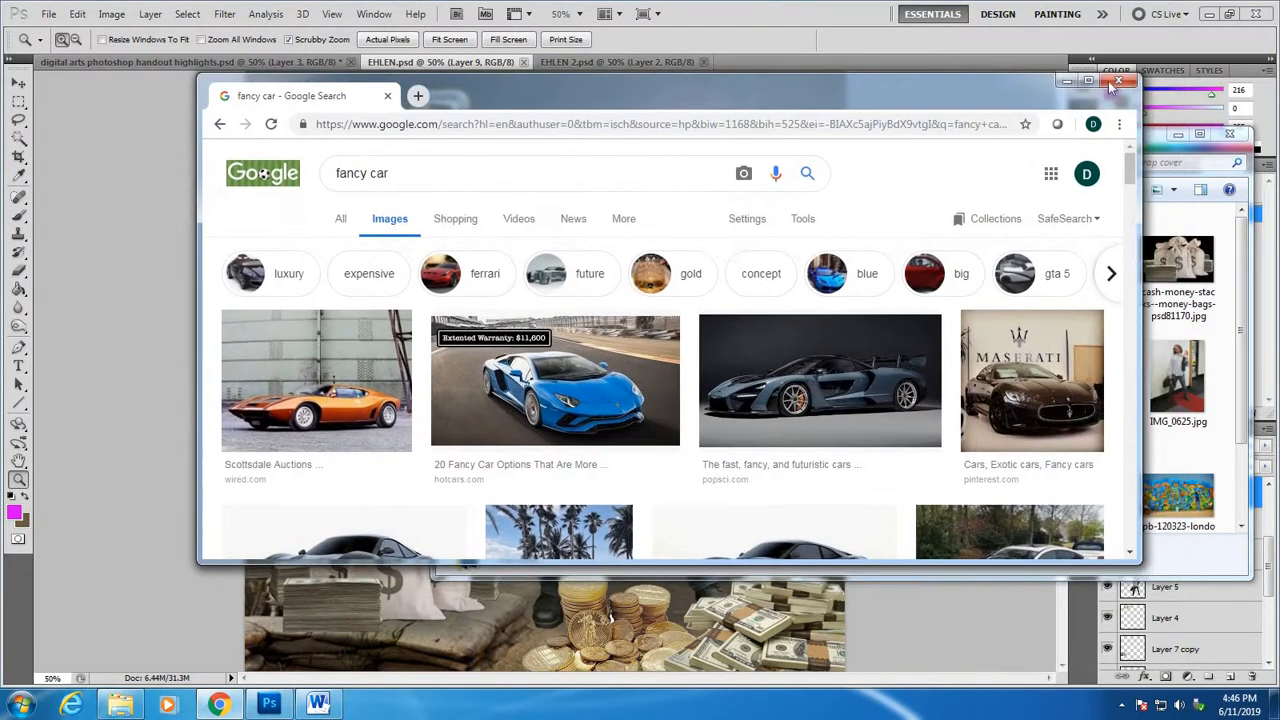
left_click(1088, 80)
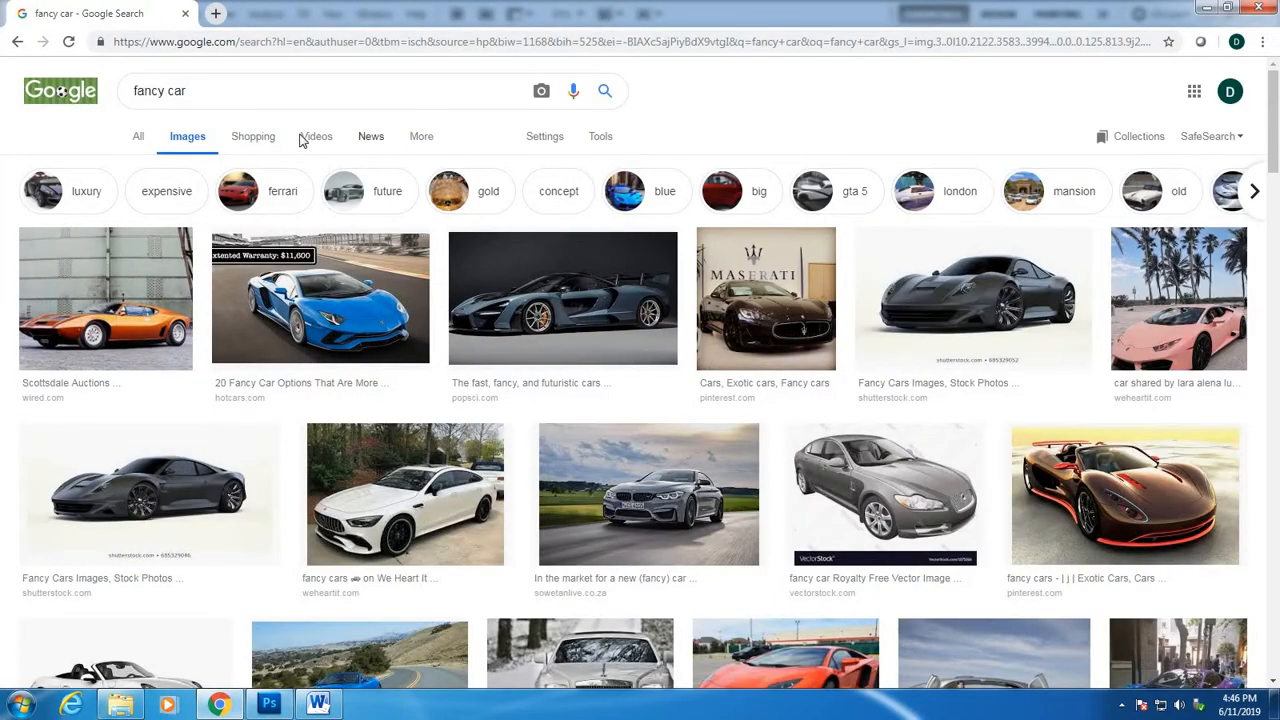
Show the search filters and limit the fancy car image results to Large size
left_click(606, 136)
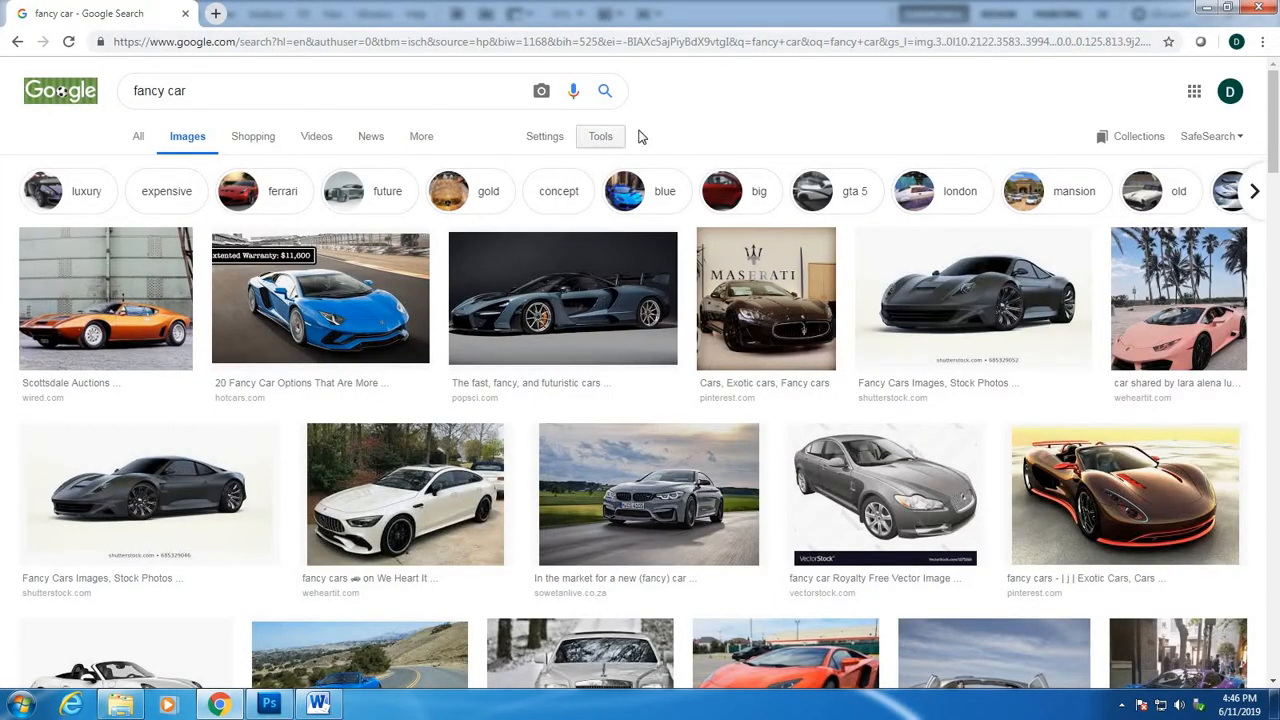
left_click(603, 140)
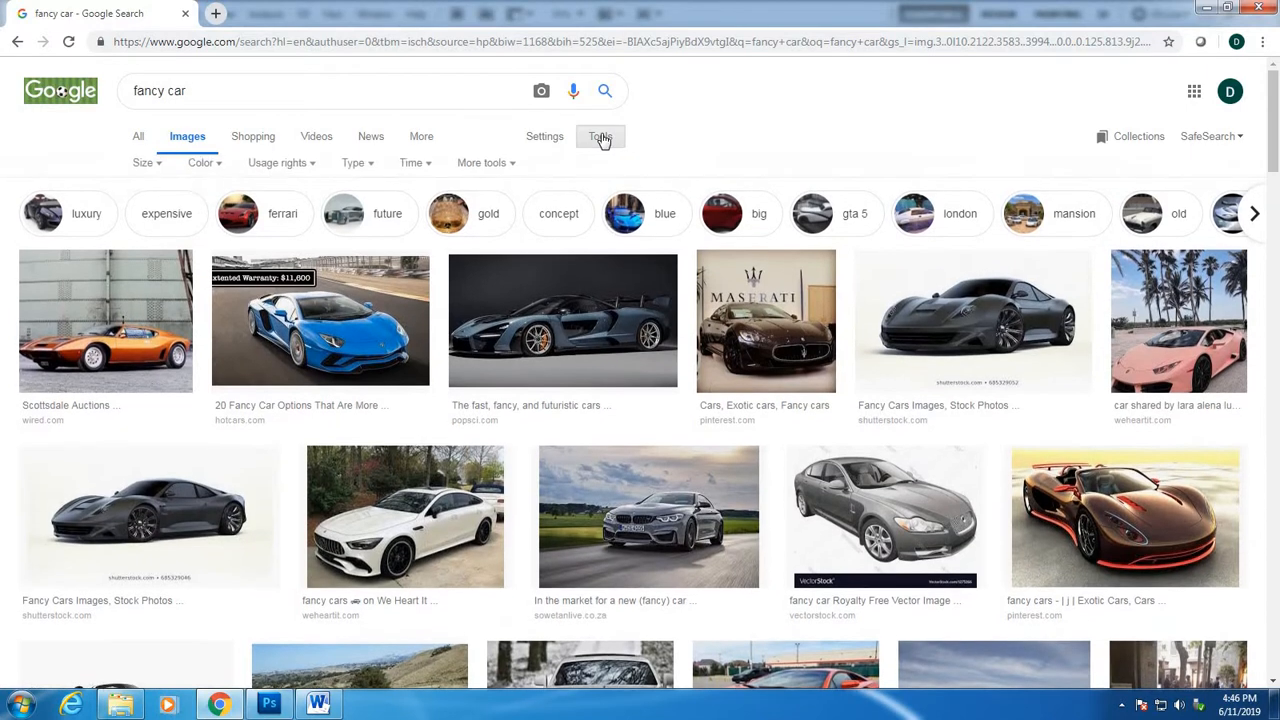
left_click(150, 168)
left_click(145, 220)
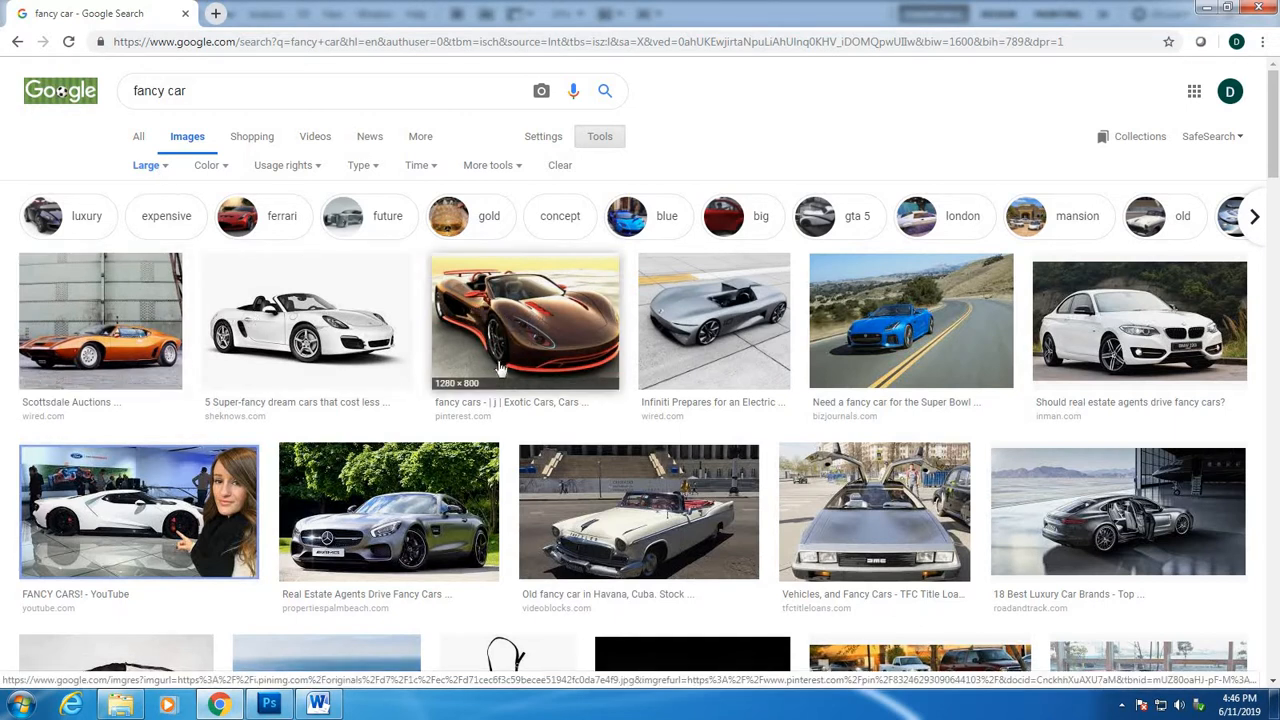
Preview the orange car image, visit its Wired source page and show the save options for the full photo
left_click(104, 338)
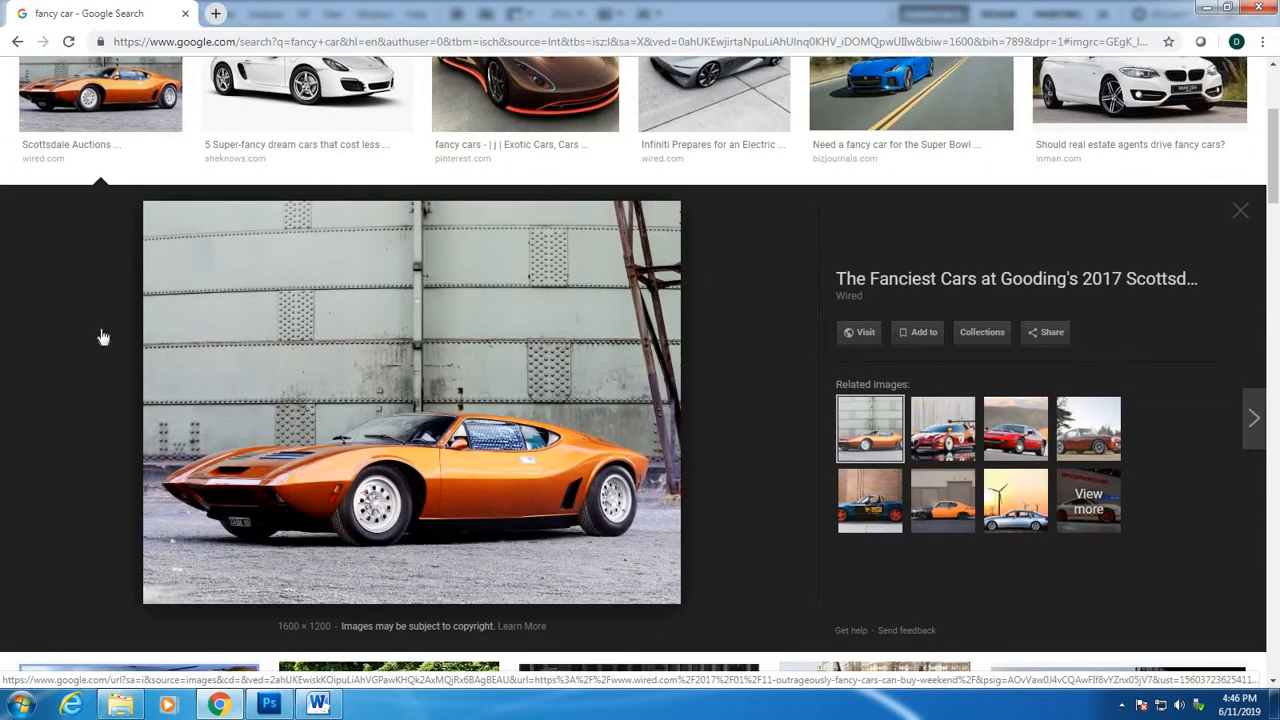
left_click(425, 367)
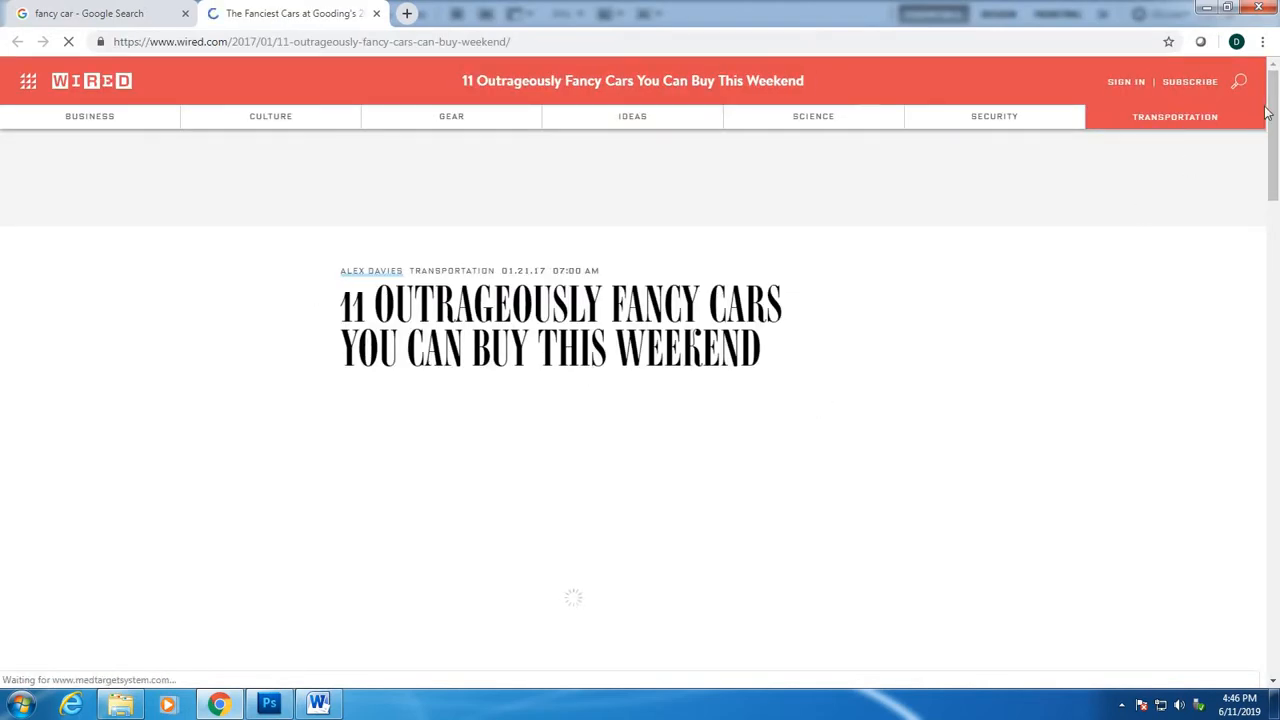
left_click_drag(1273, 135, 1273, 198)
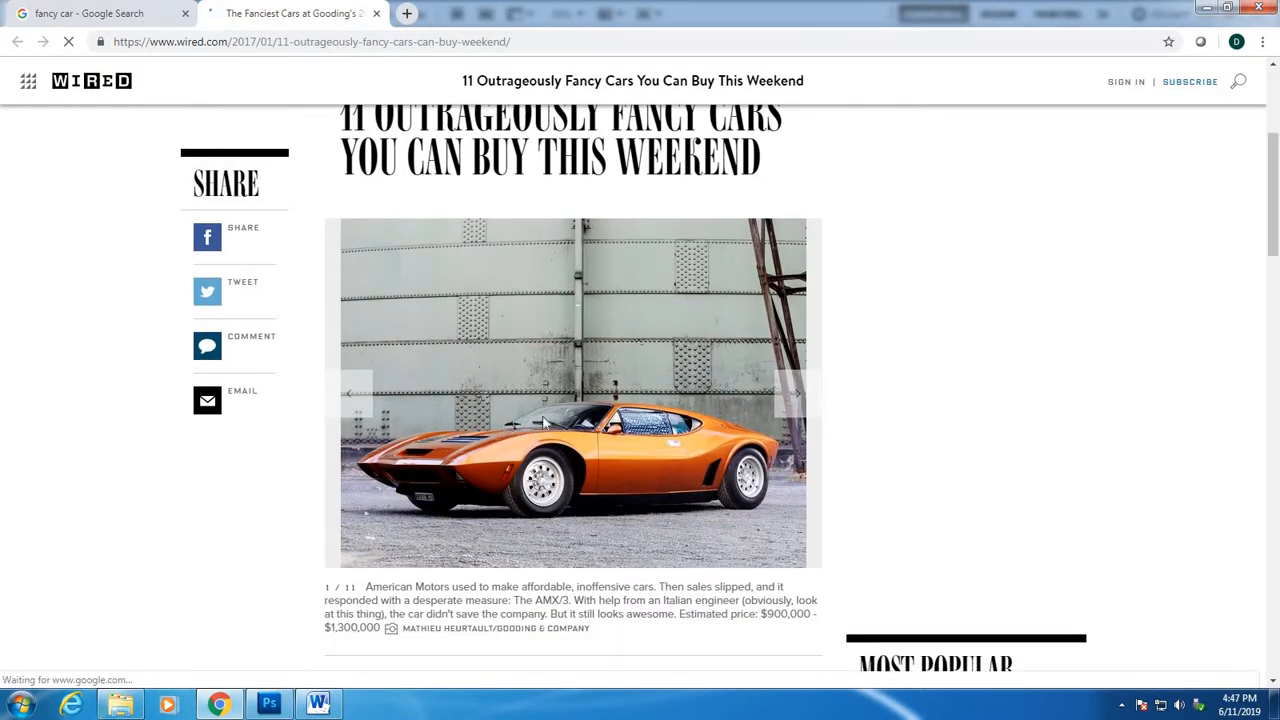
right_click(541, 425)
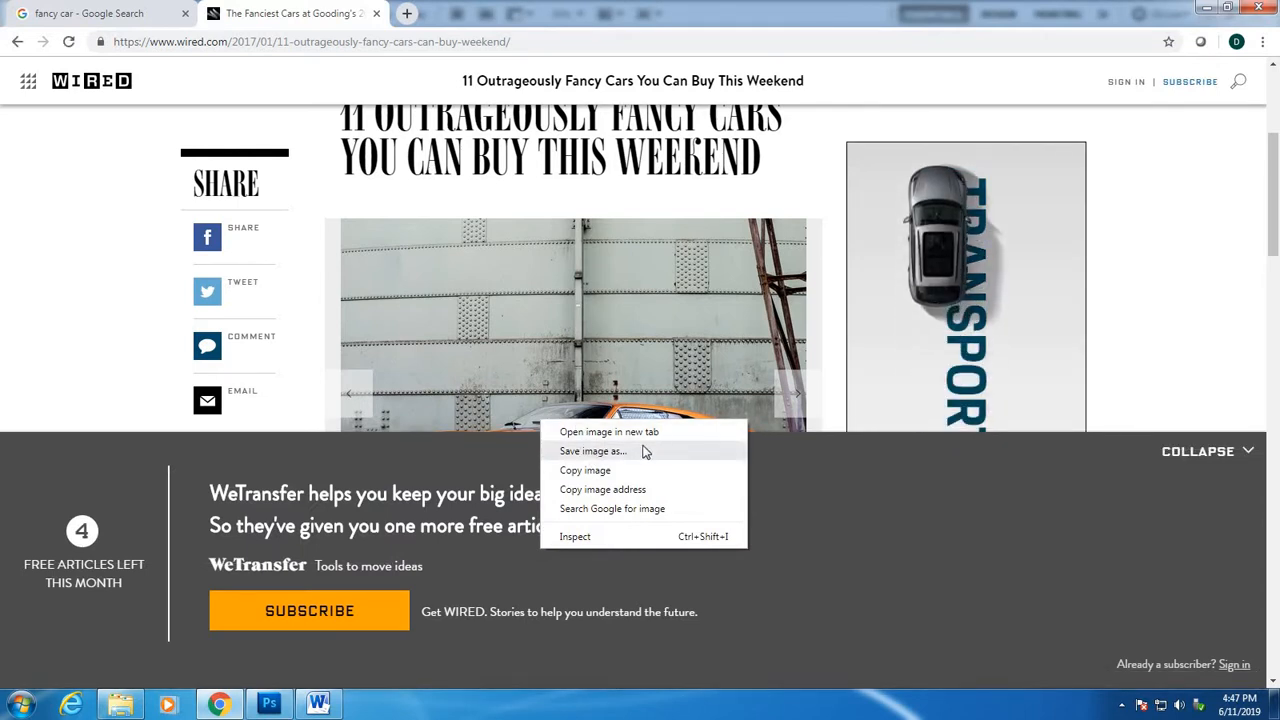
Return to the fancy car results and filter them to the Photo type, labeled for reuse with modification
left_click(115, 12)
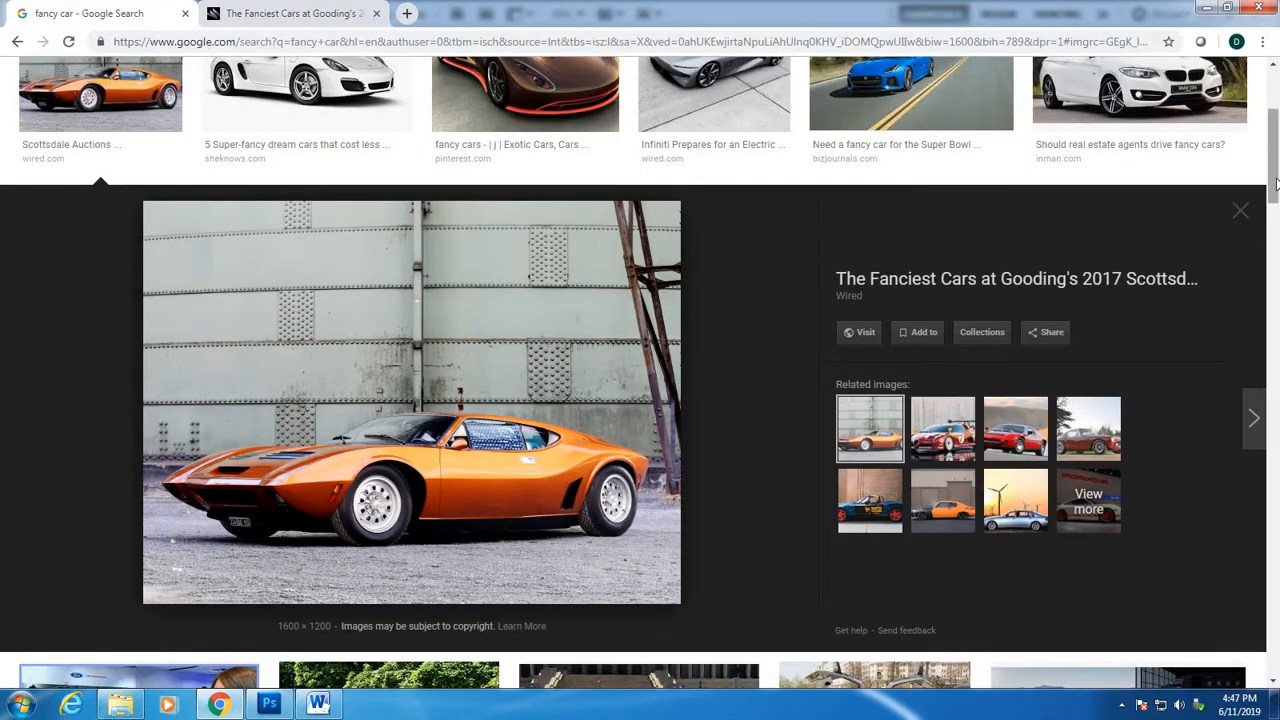
scroll(815, 145, "up", 3)
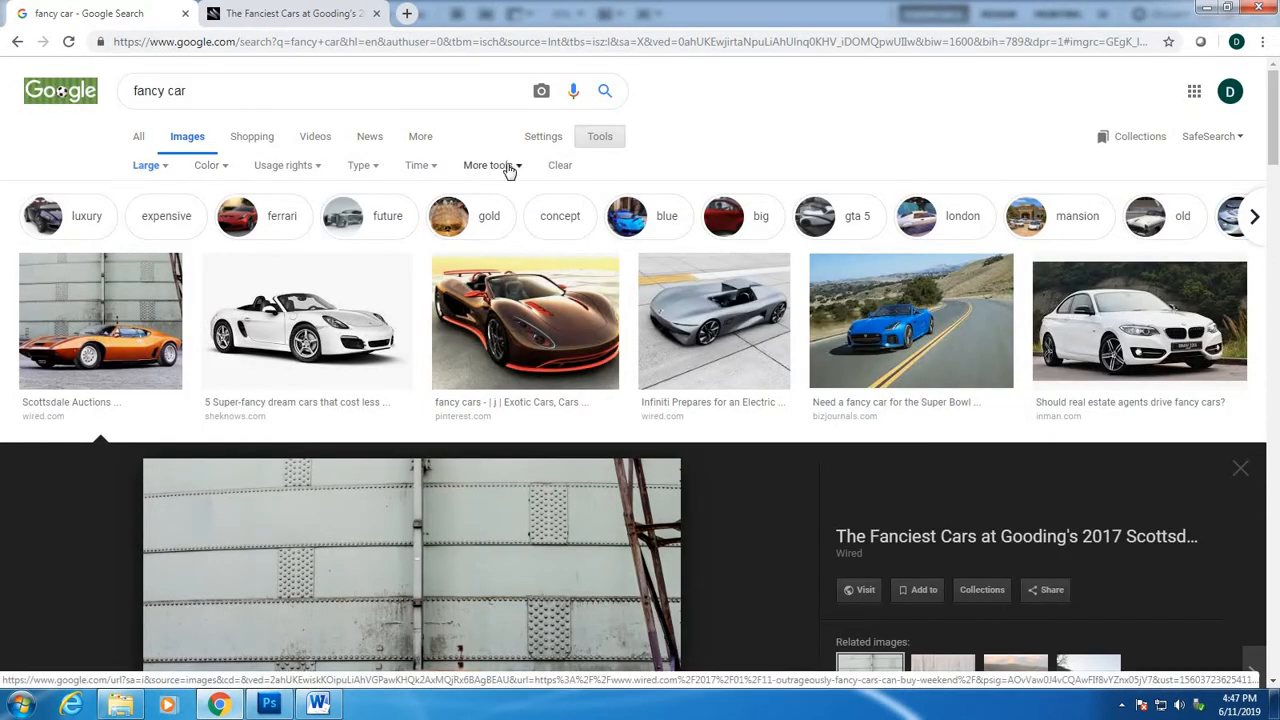
left_click(362, 168)
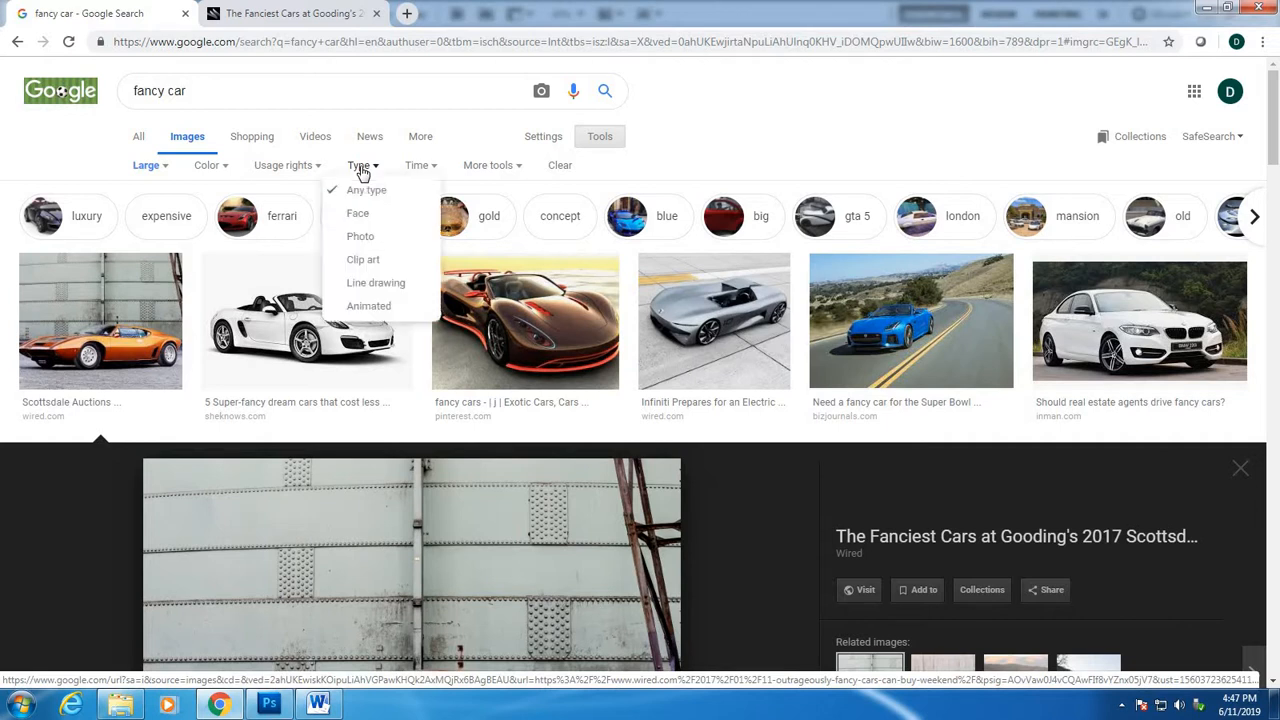
left_click(372, 238)
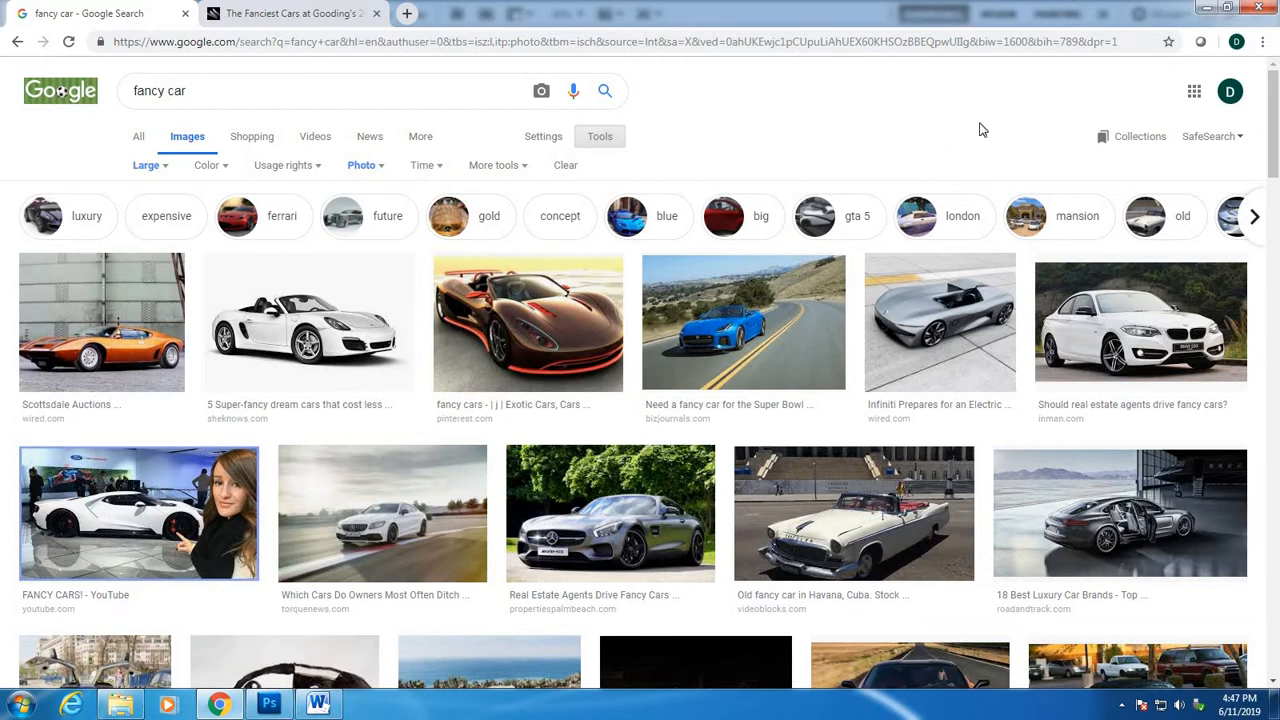
left_click(304, 168)
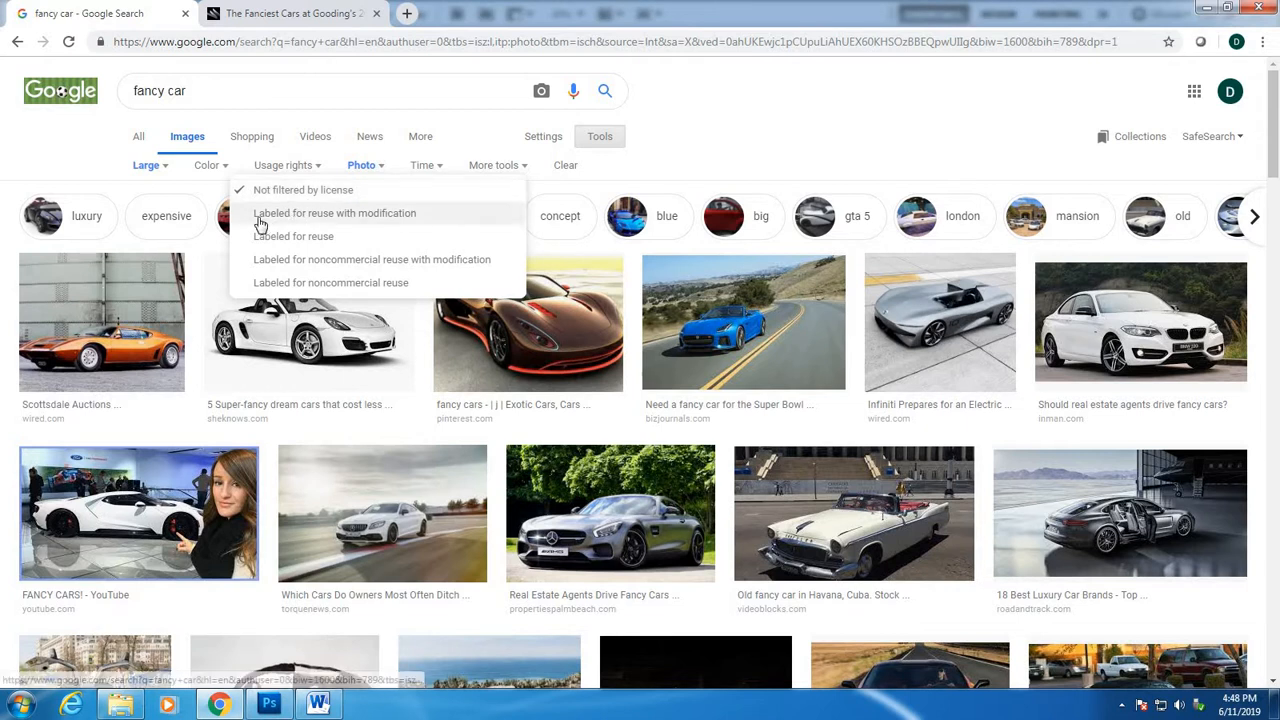
left_click(384, 223)
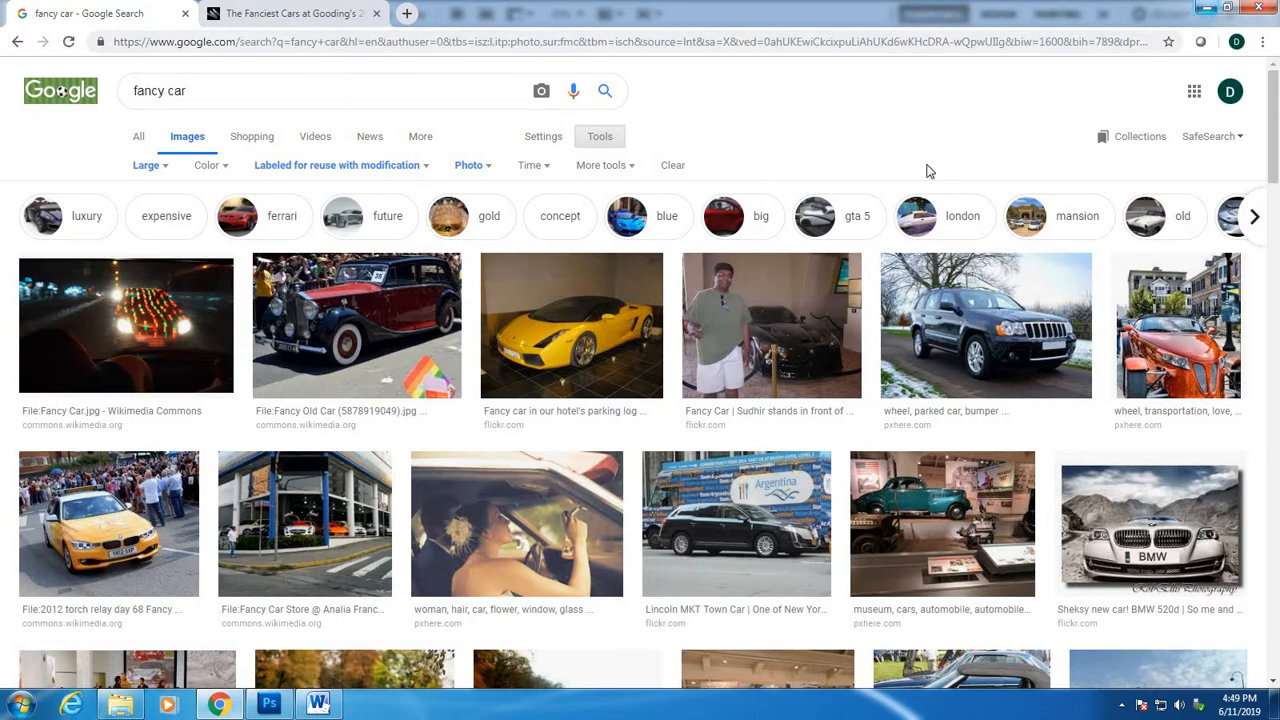
Preview the red and black Fancy Old Car image and show its save options without saving it
left_click(367, 326)
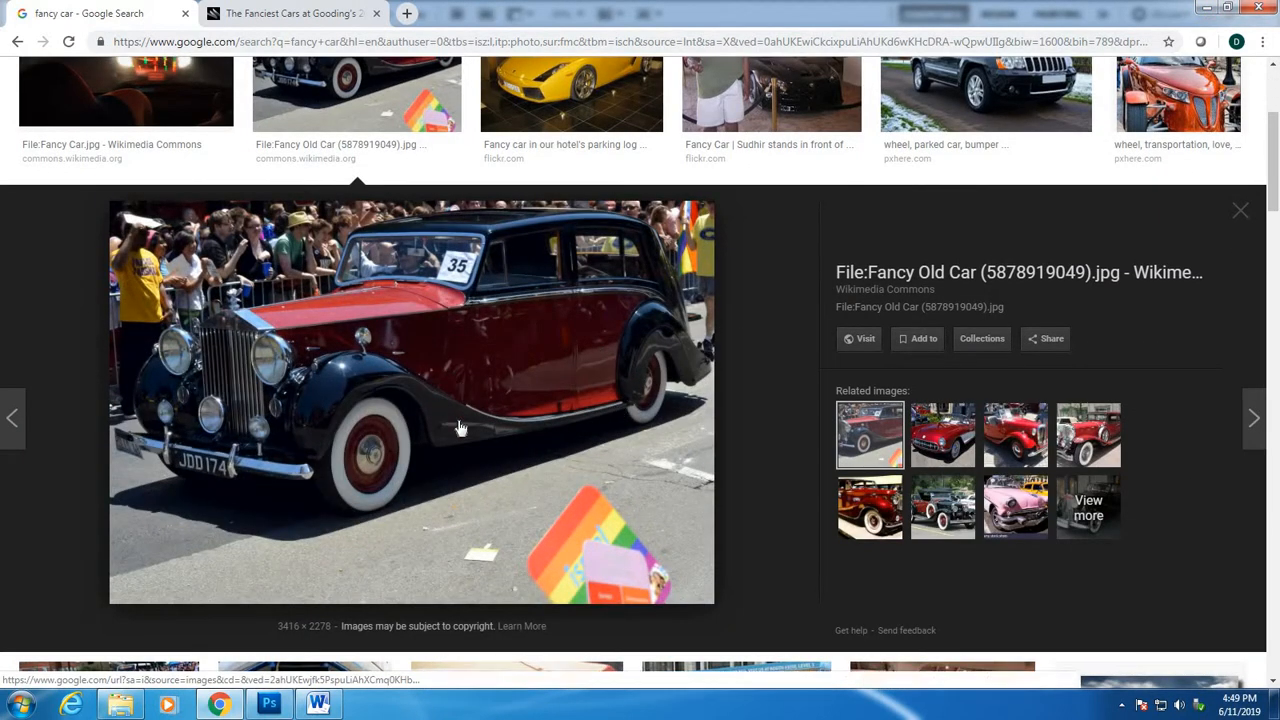
right_click(438, 372)
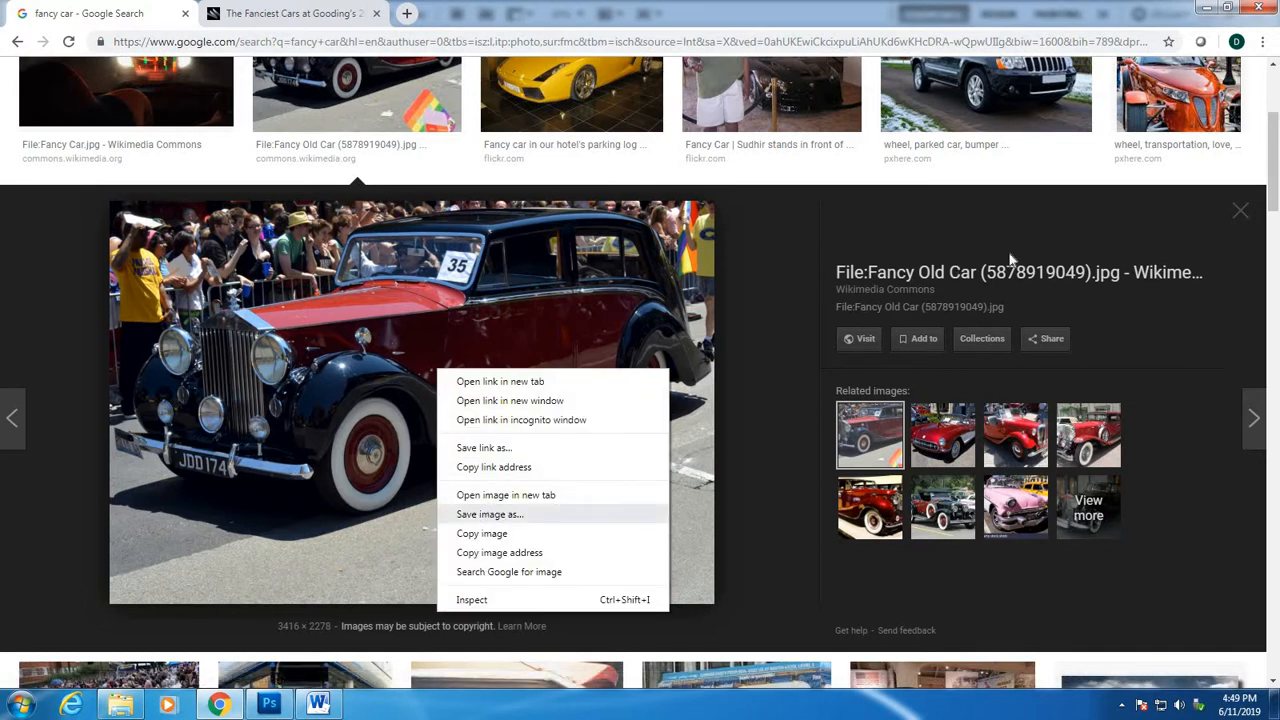
left_click(1162, 243)
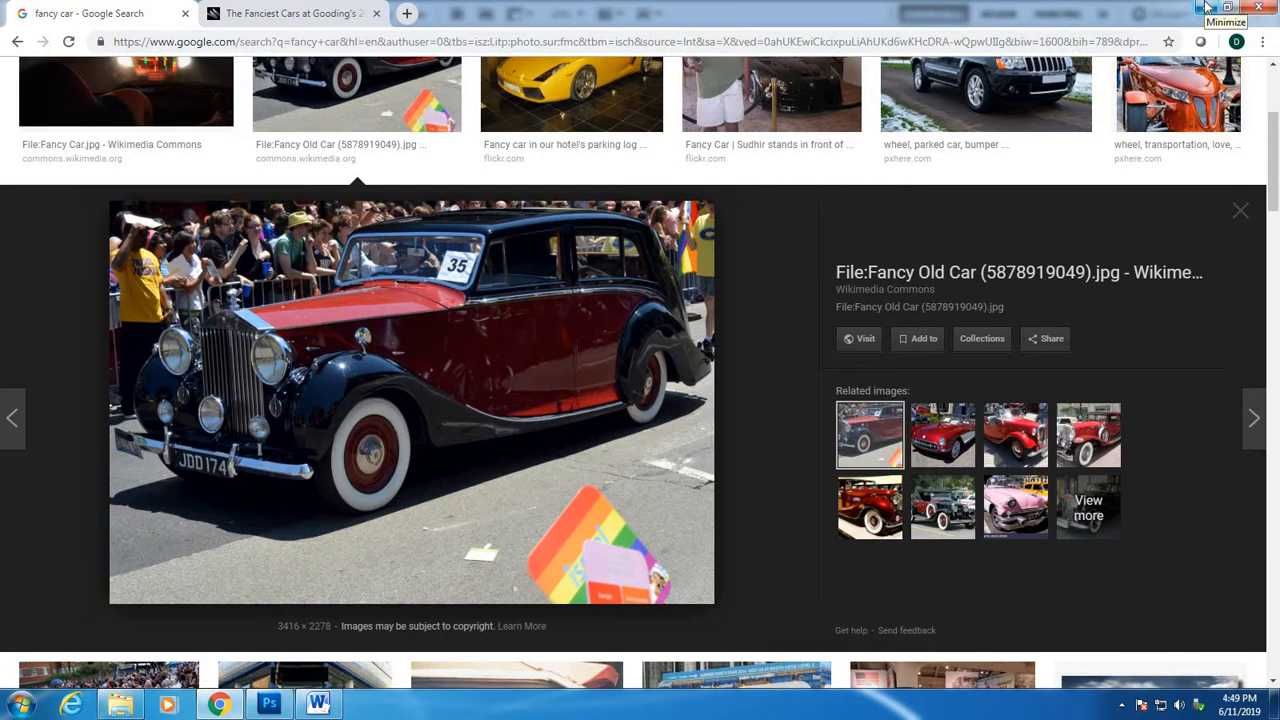
scroll(900, 288, "up", 3)
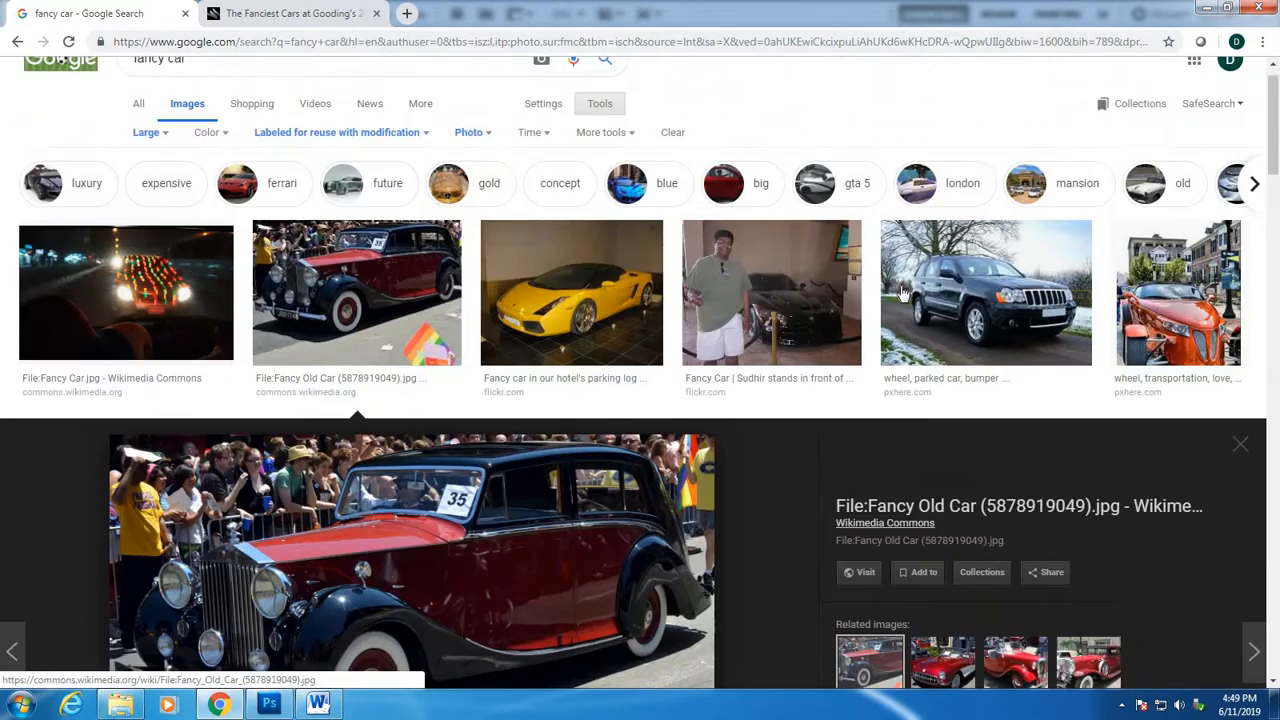
Minimize the browser, return to Photoshop, and view and close the EHLEN 2.psd cover
left_click(1207, 8)
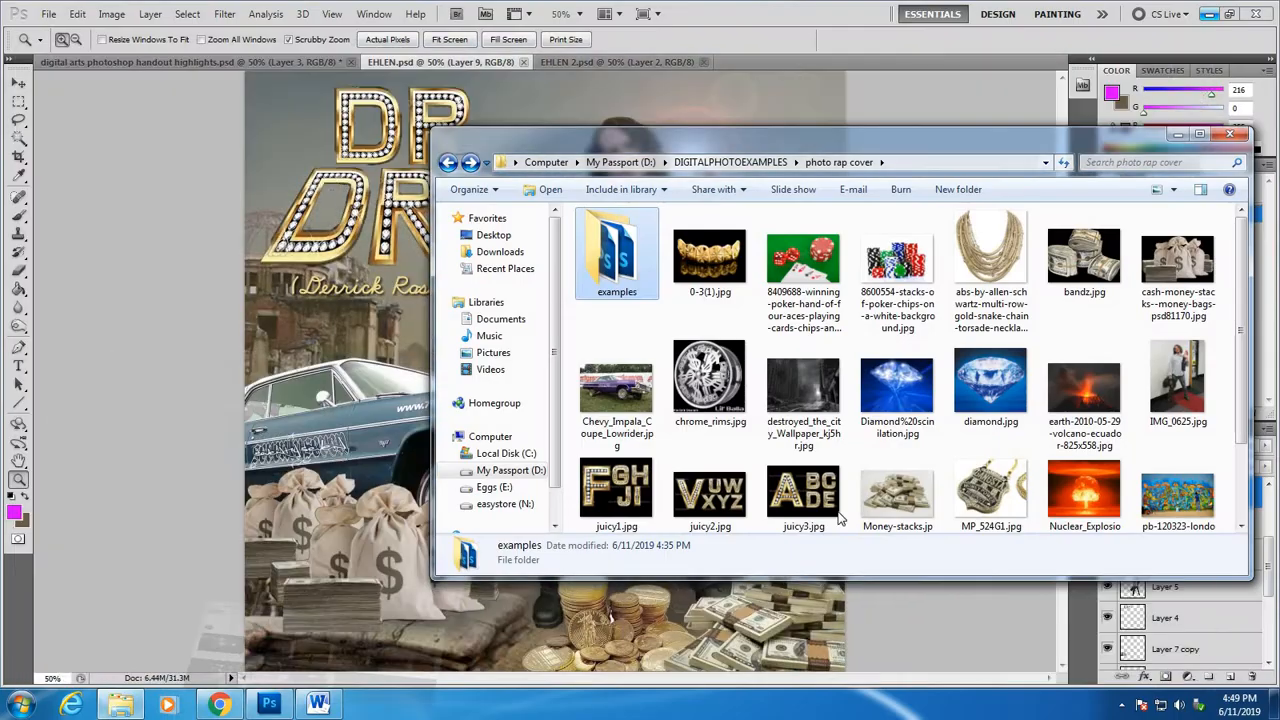
left_click(131, 331)
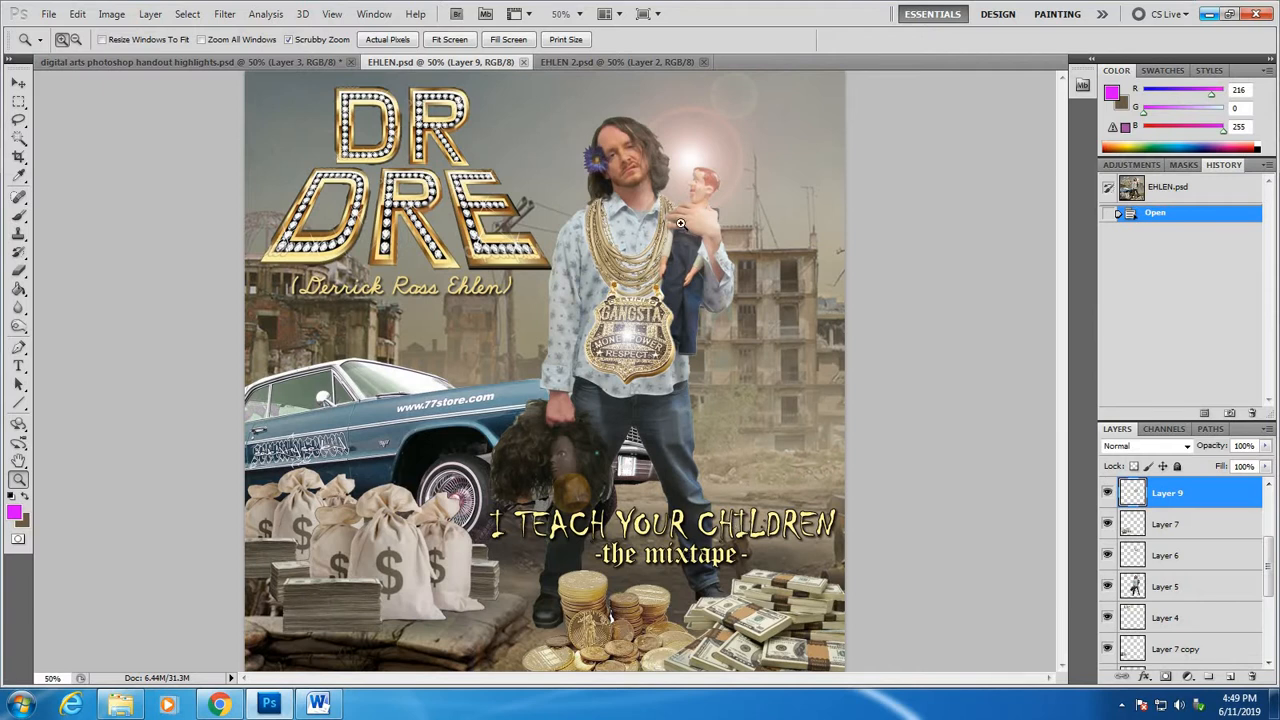
left_click(600, 62)
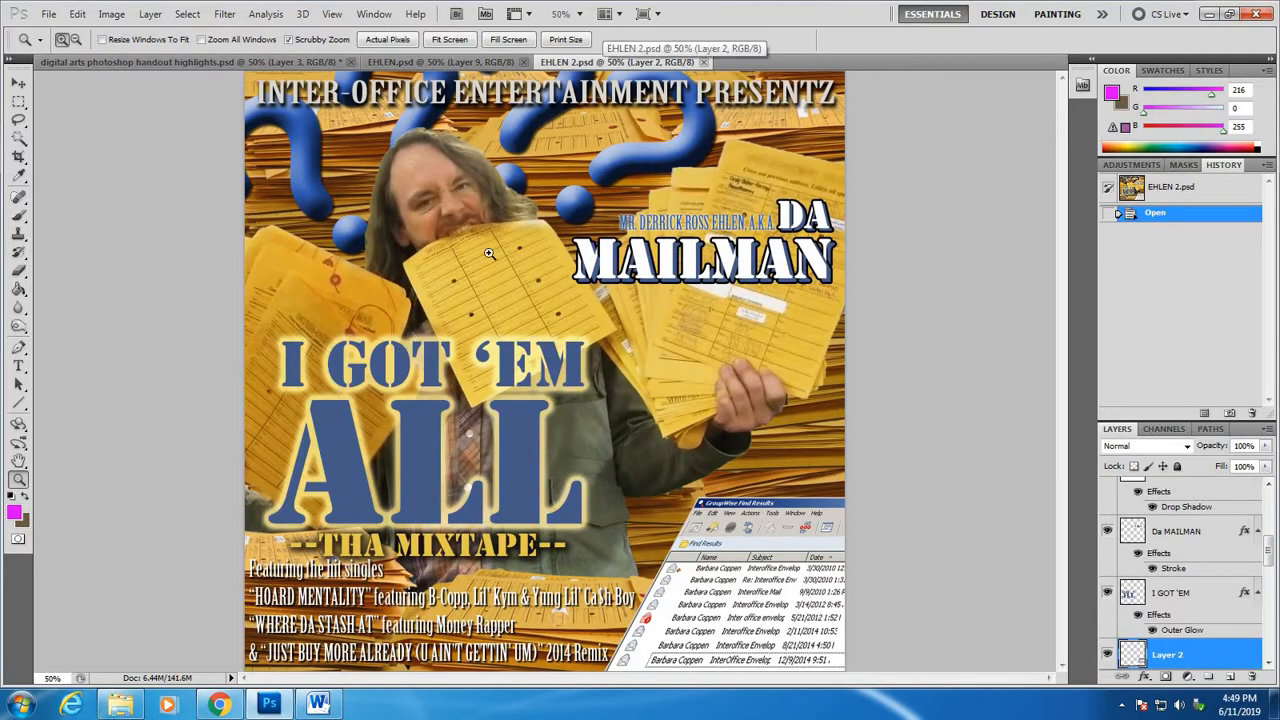
left_click(703, 62)
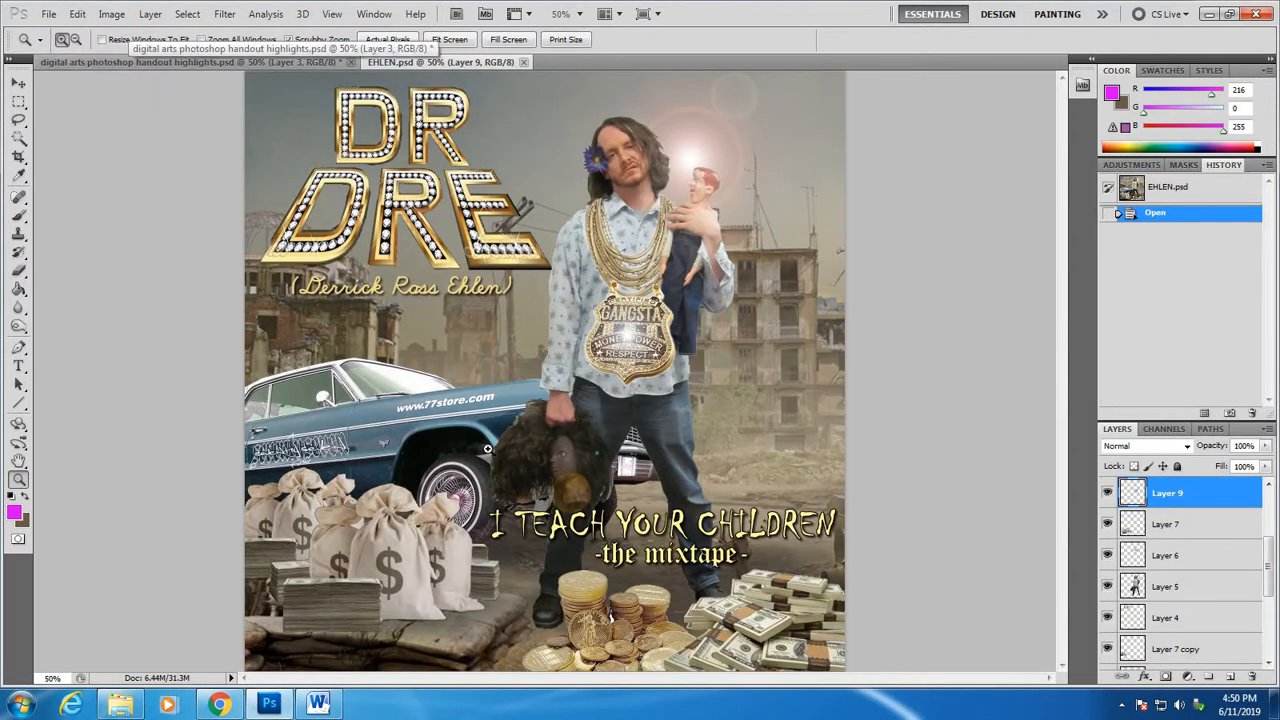
Open warzone_matte.jpg from the "photo rap cover" folder as a new document in Photoshop
left_click(122, 706)
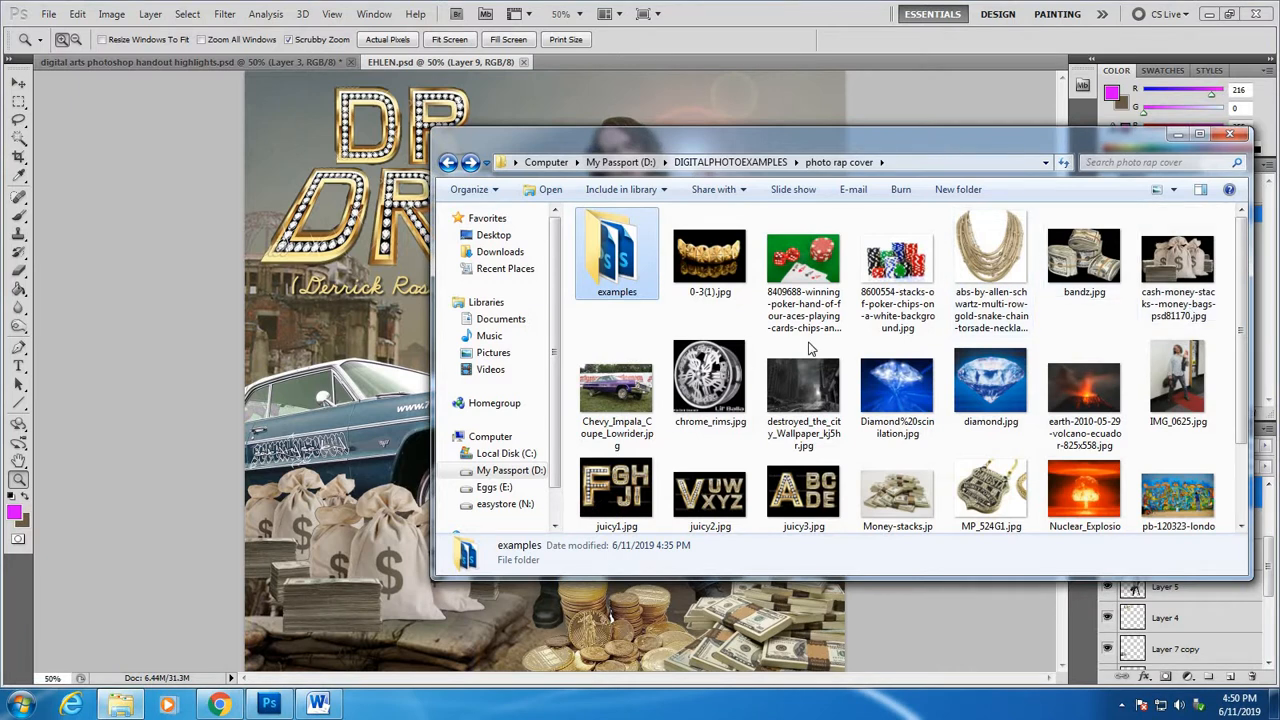
left_click_drag(1242, 322, 1278, 420)
left_click_drag(803, 478, 713, 68)
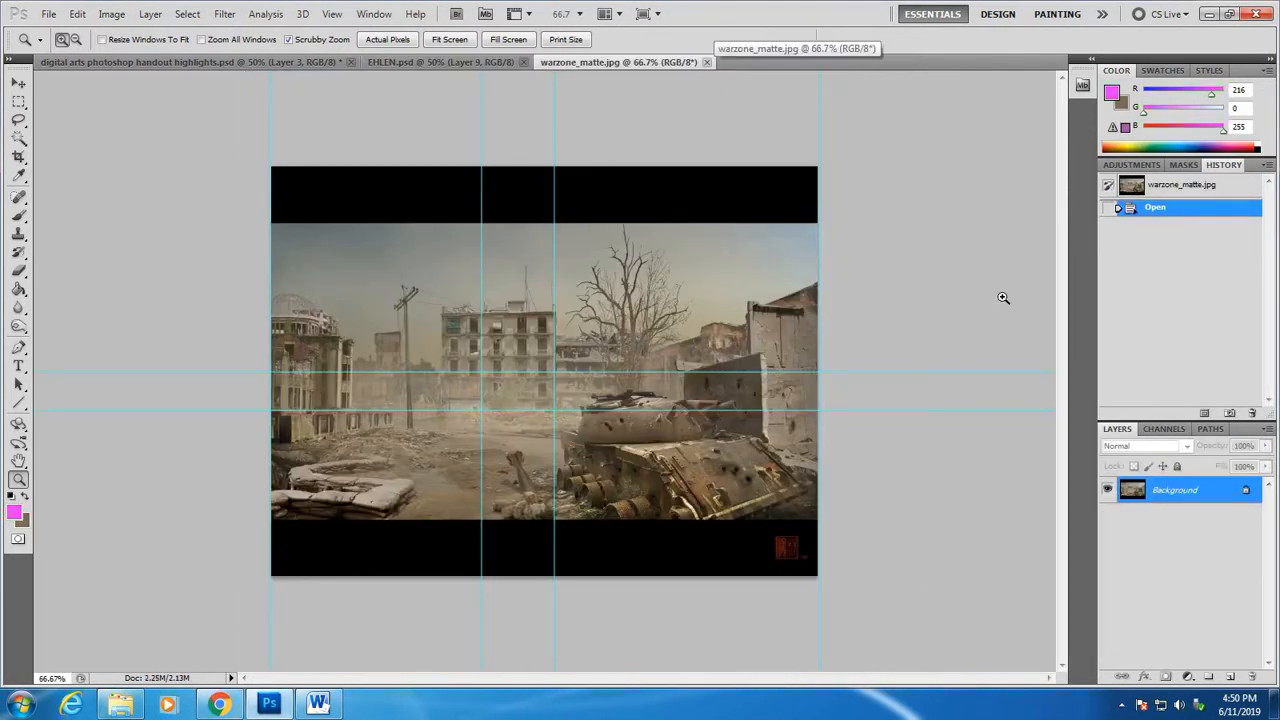
Move all the vertical and horizontal guides off the warzone image into the empty area around the canvas
key("v")
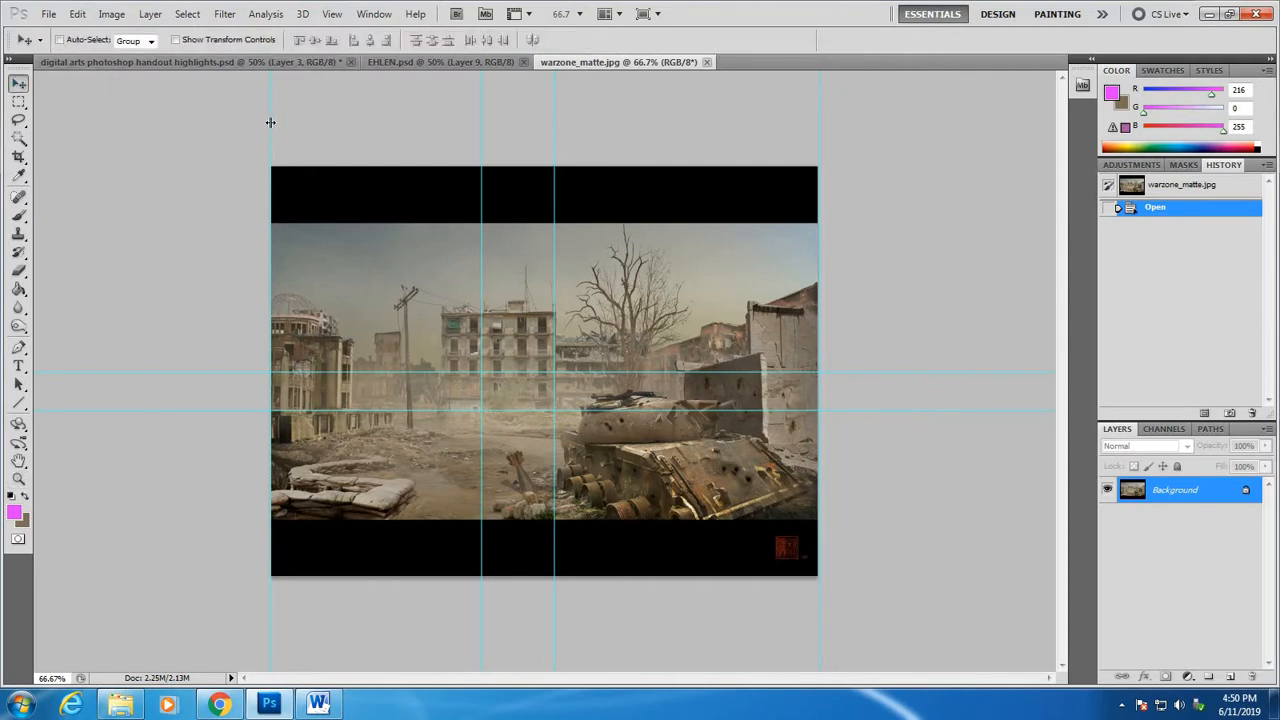
left_click_drag(270, 122, 212, 122)
left_click_drag(482, 123, 211, 127)
left_click_drag(553, 114, 876, 110)
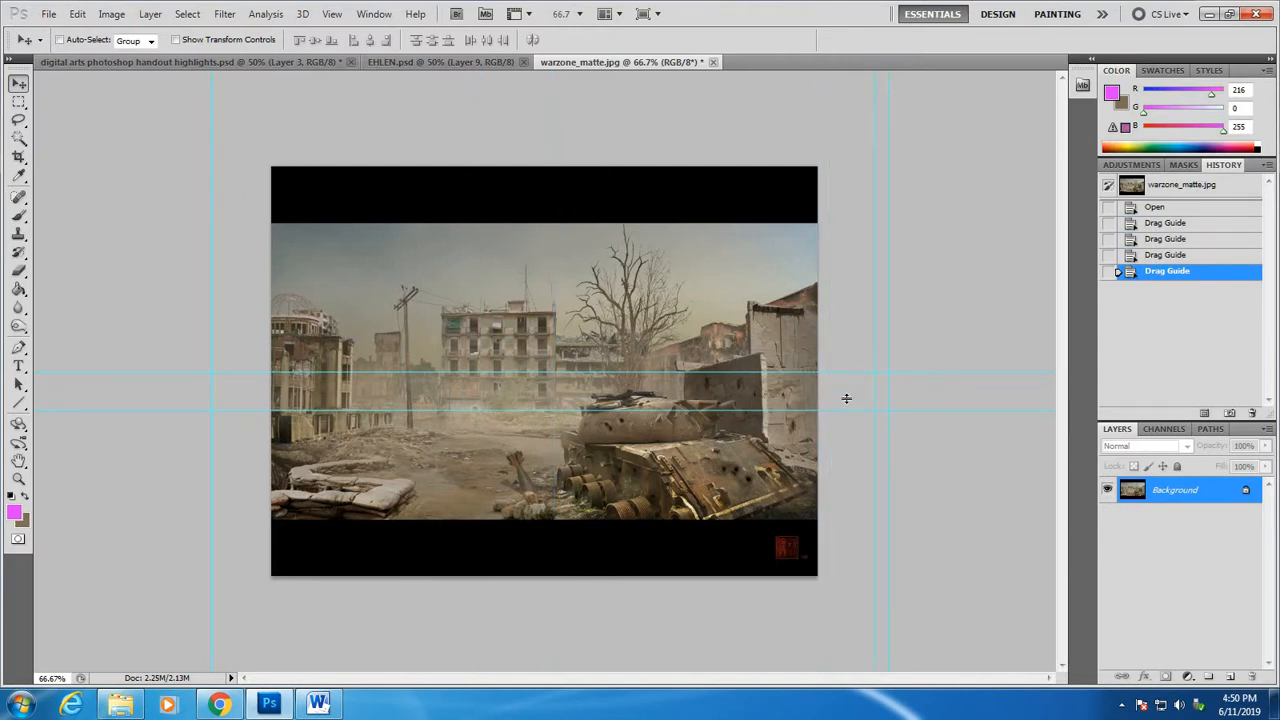
left_click_drag(846, 398, 855, 612)
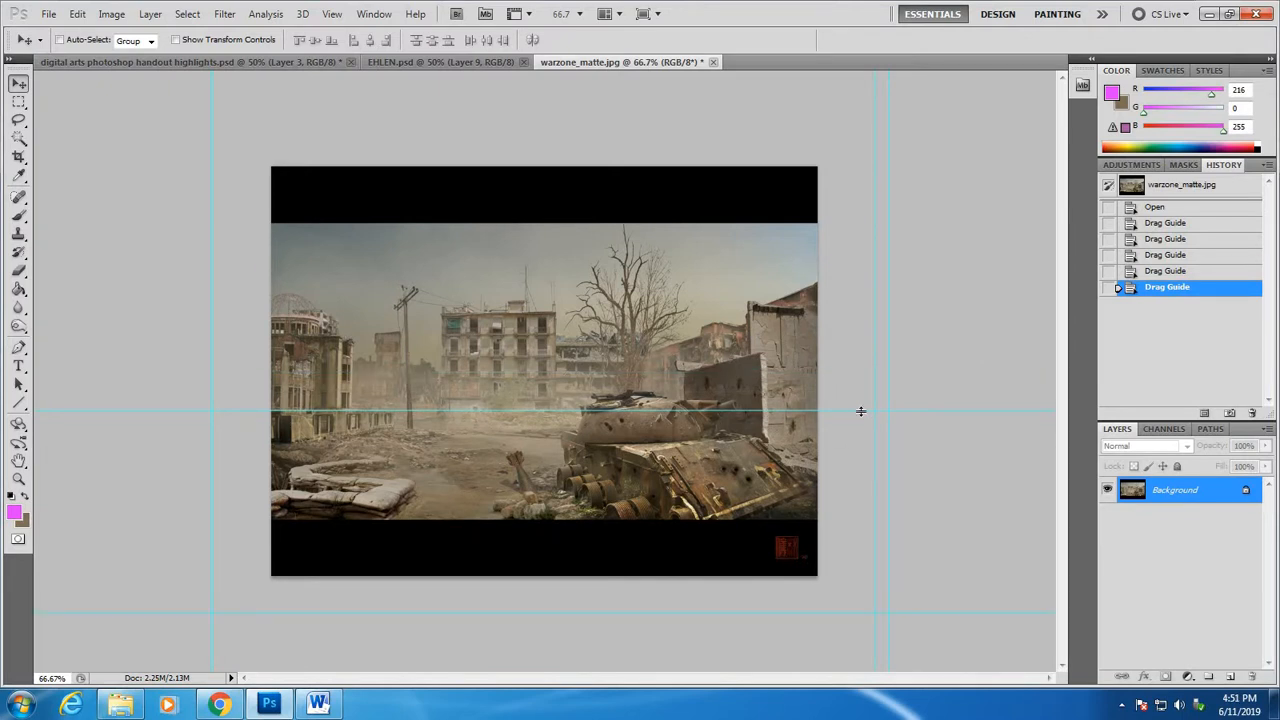
left_click_drag(860, 411, 869, 594)
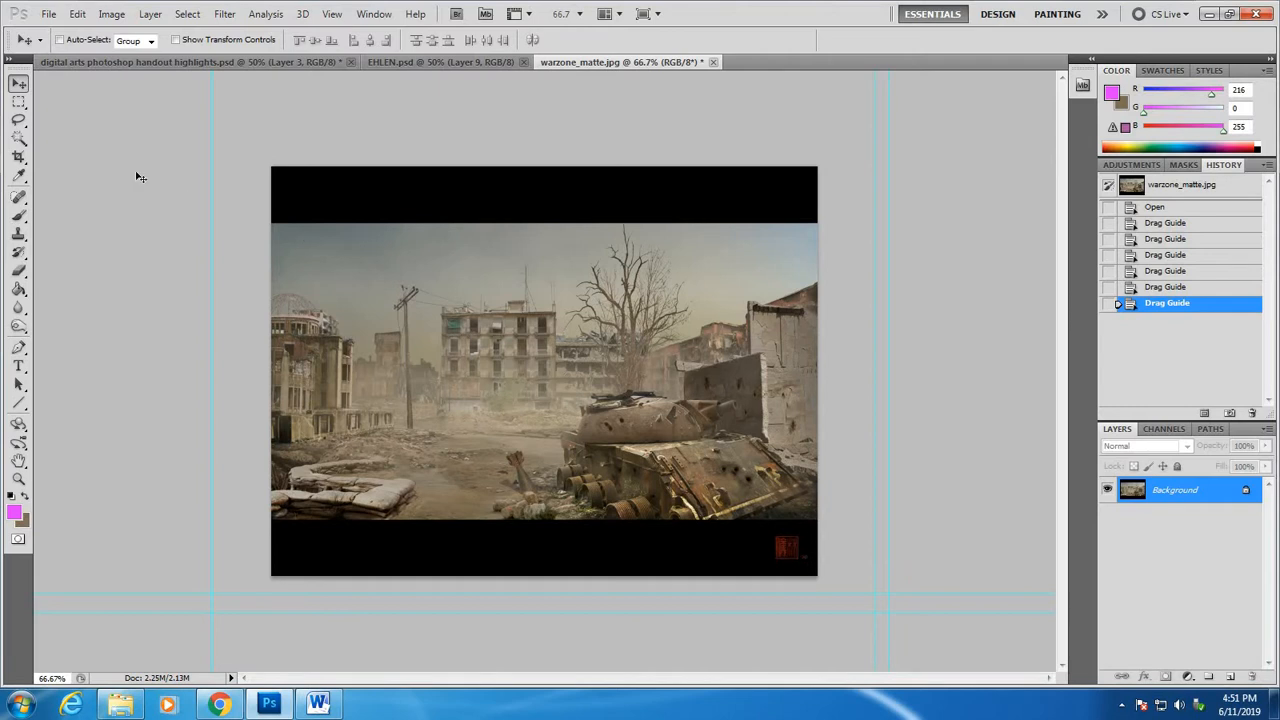
Crop the warzone image to remove the black bars above and below the picture
left_click(18, 157)
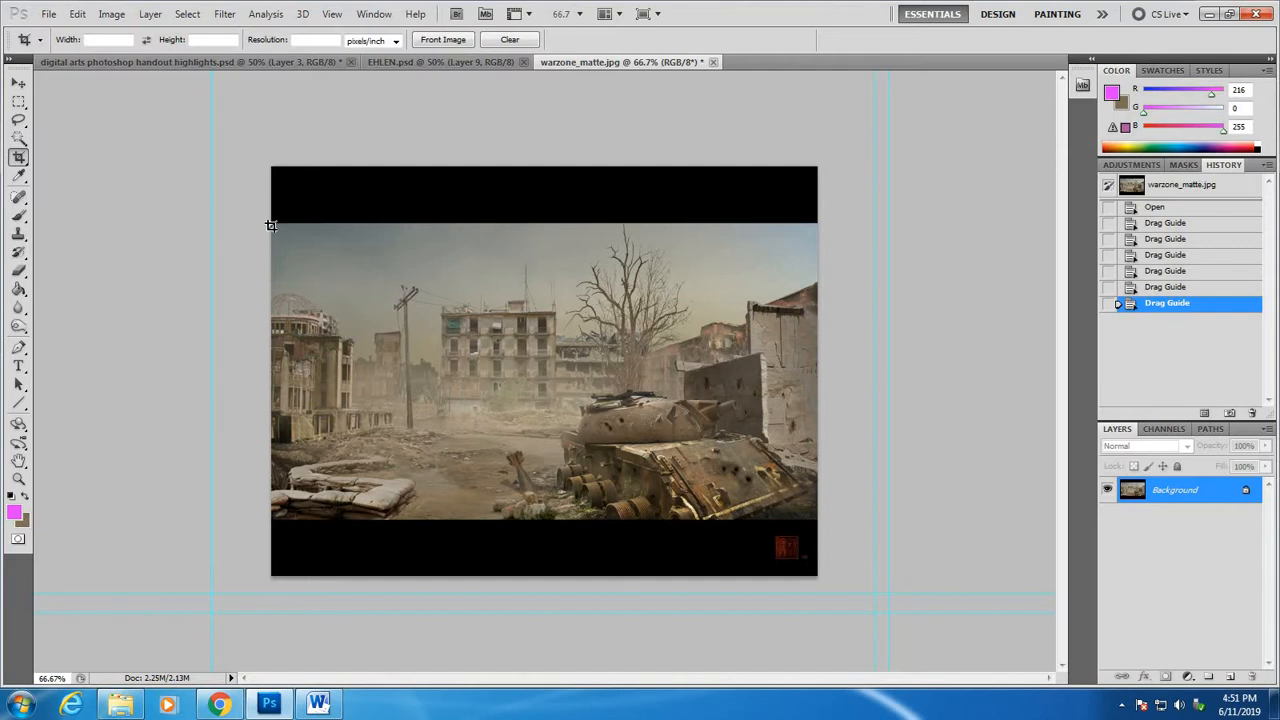
left_click_drag(270, 225, 862, 517)
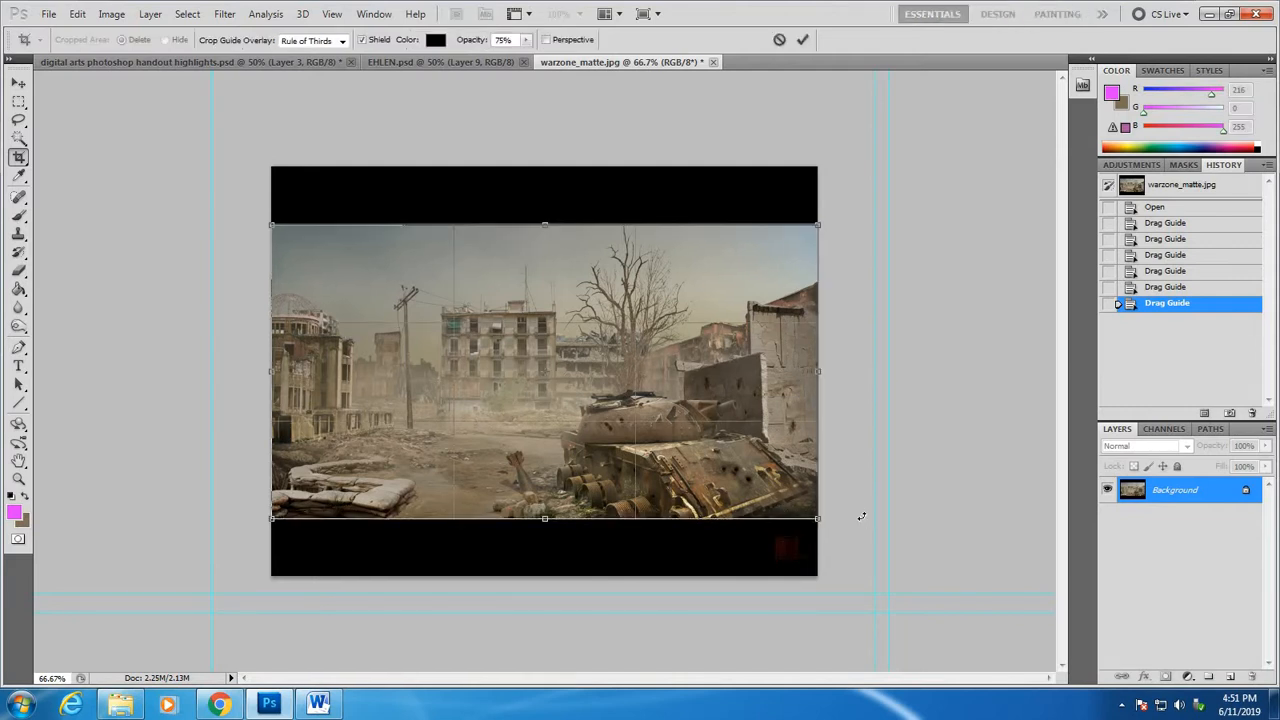
key("Return")
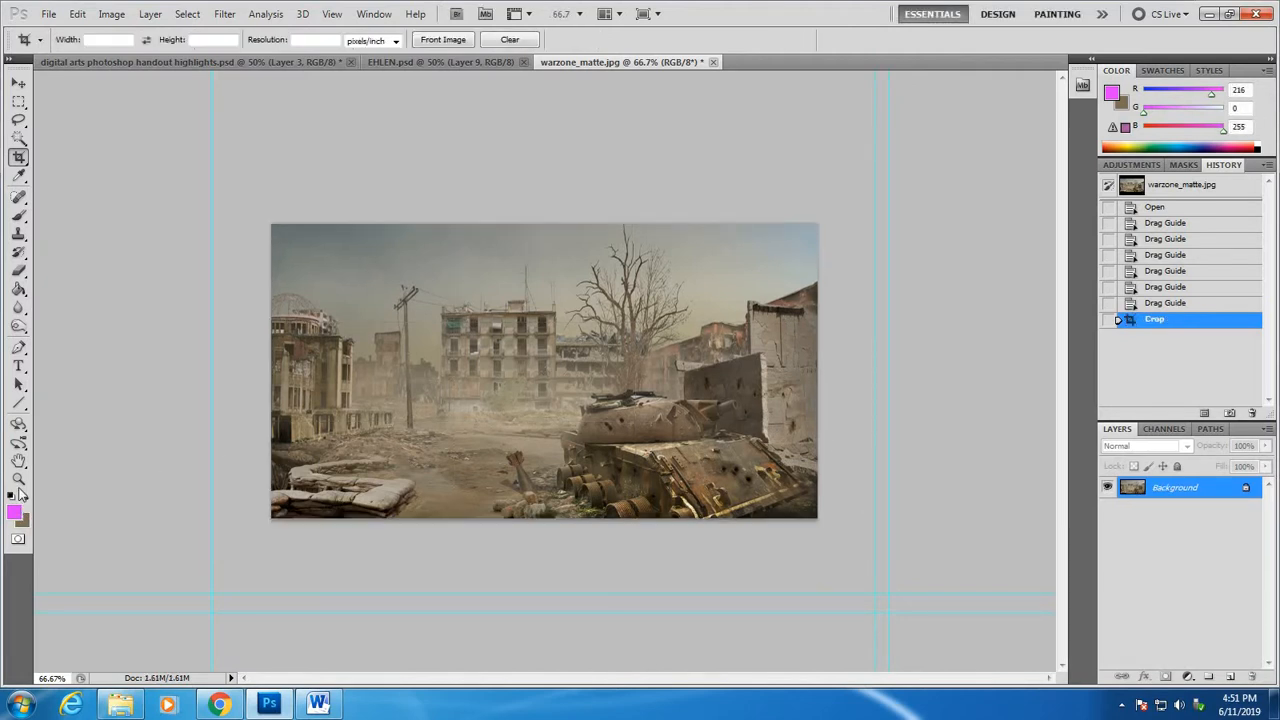
Crop the warzone image to a 7.653 by 7.653 in square at 72 pixels/inch around the sandbags and apartment building, and clear the crop dimensions
left_click(18, 478)
left_click(557, 446)
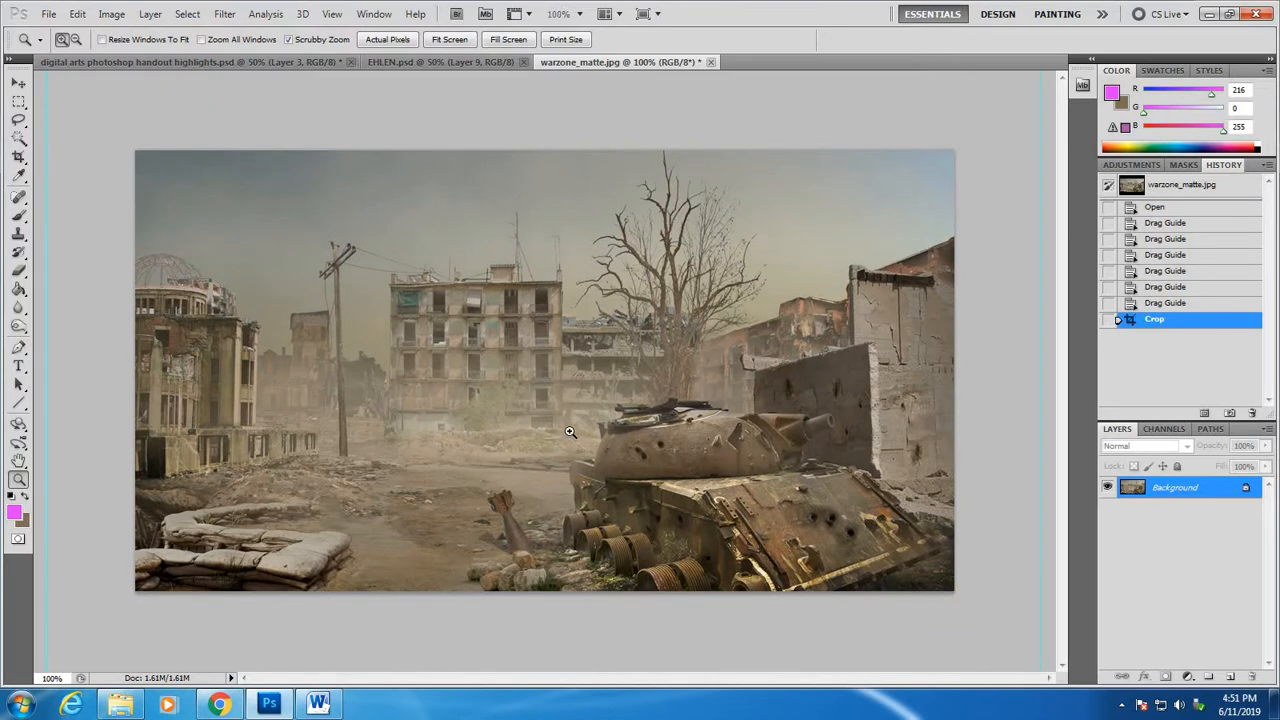
left_click(19, 156)
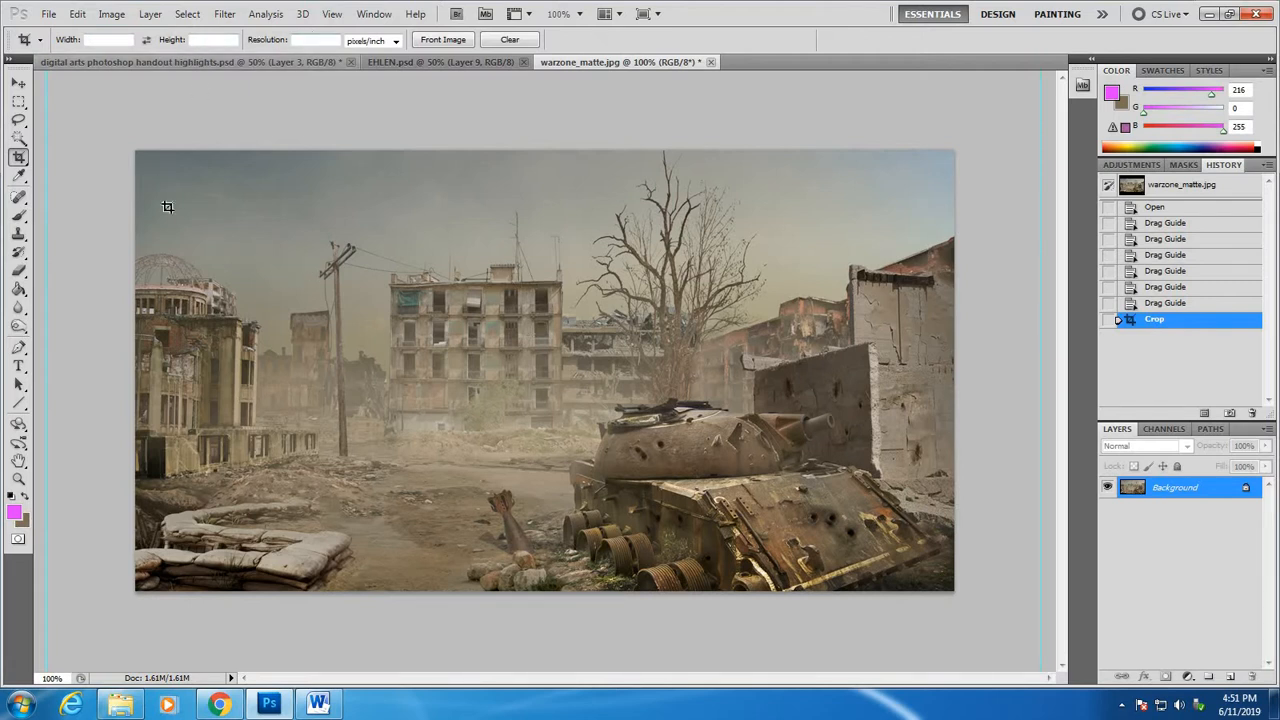
left_click(440, 44)
left_click_drag(127, 40, 5, 63)
type("77")
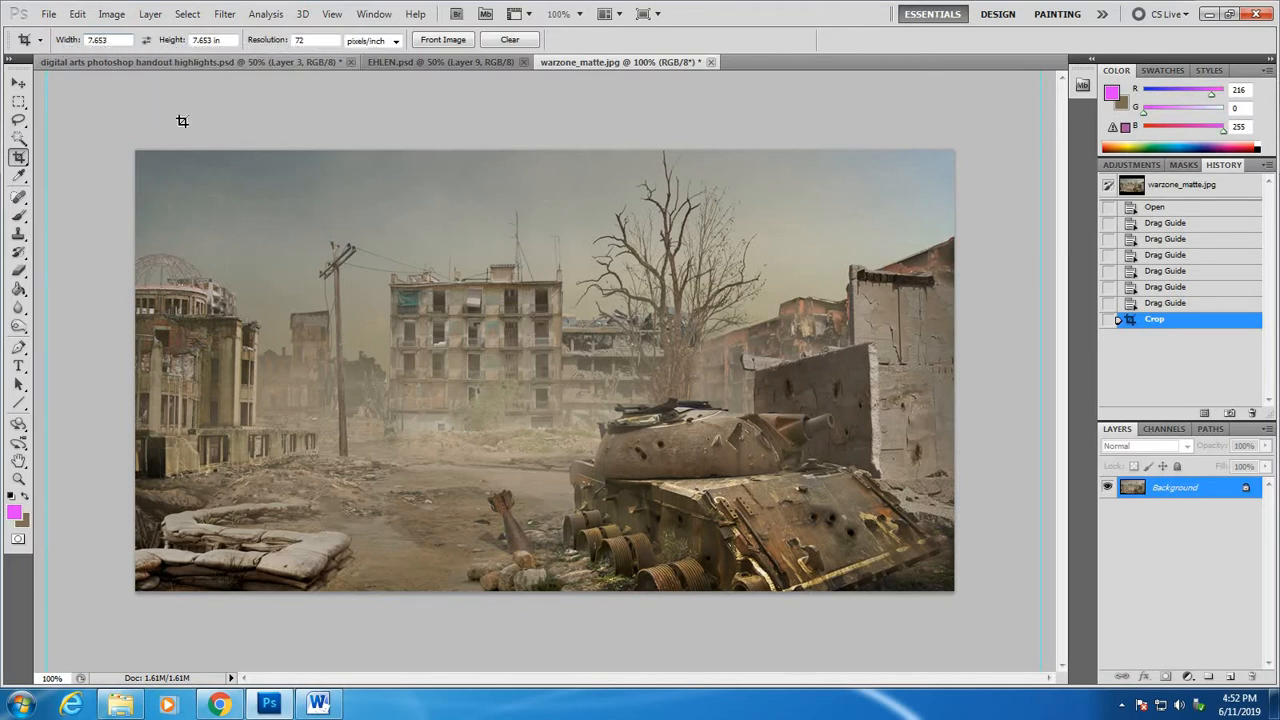
left_click_drag(117, 107, 827, 639)
left_click_drag(471, 247, 543, 237)
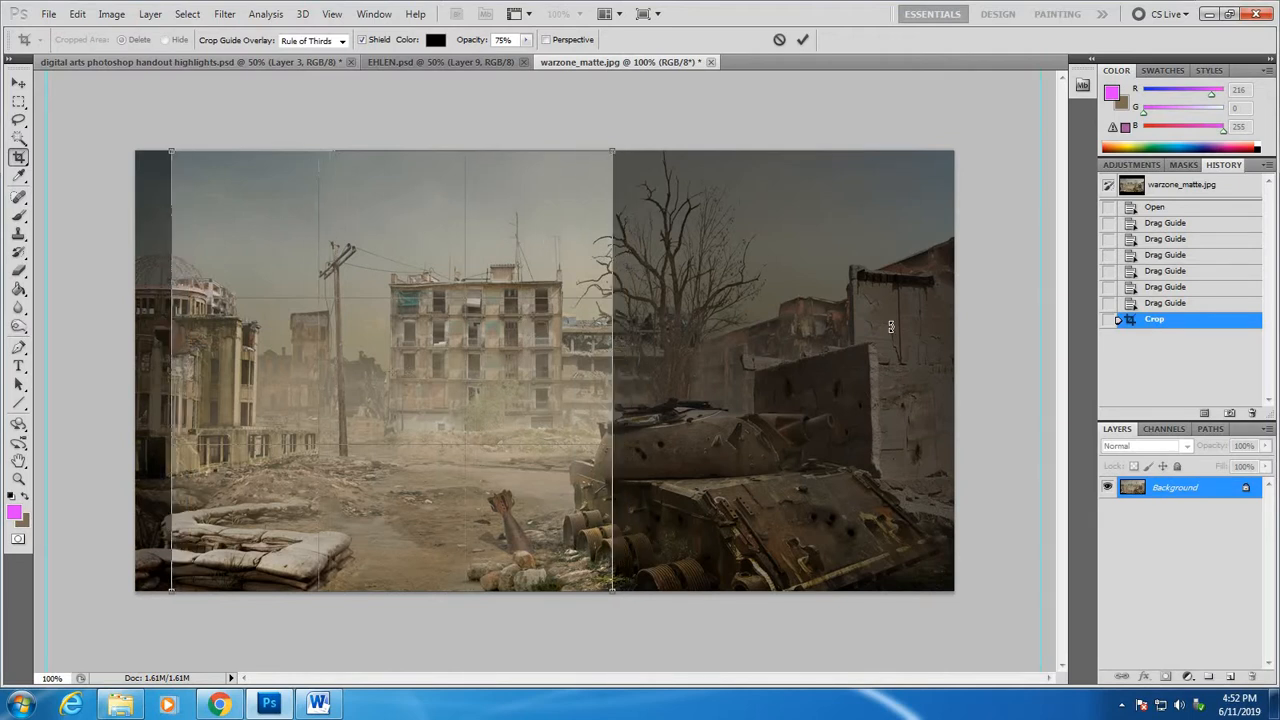
key("Return")
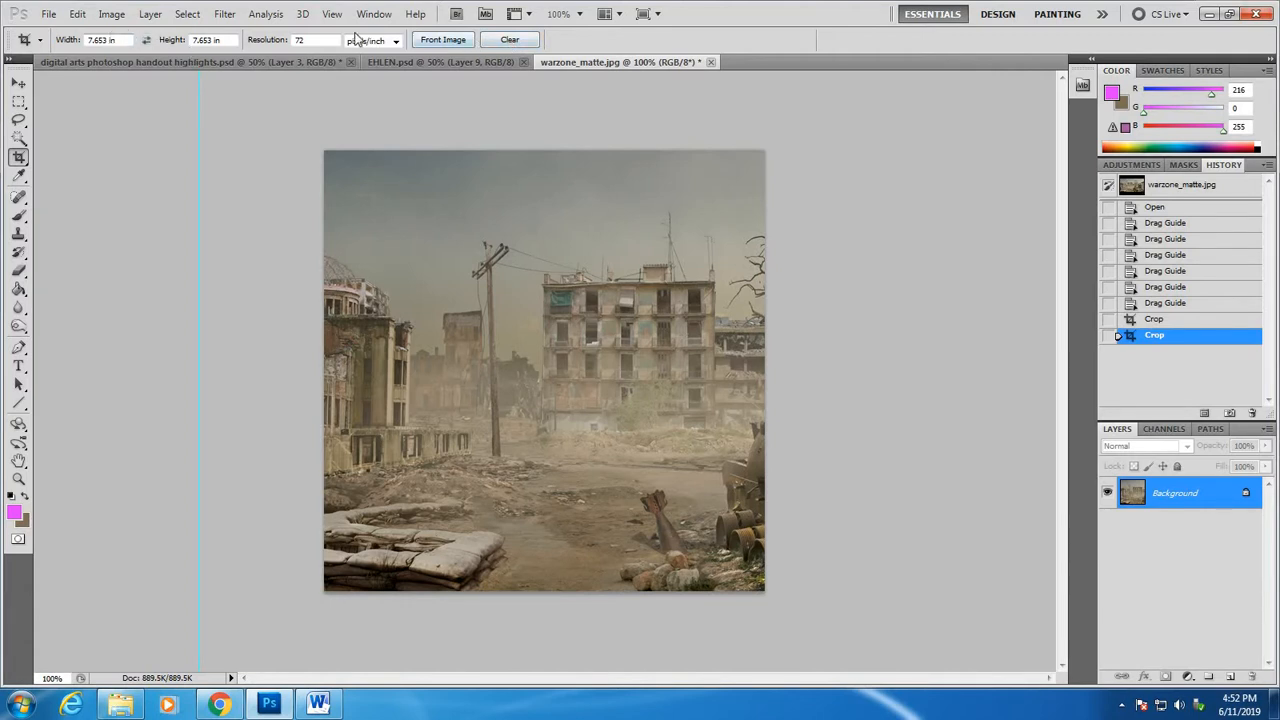
left_click(509, 40)
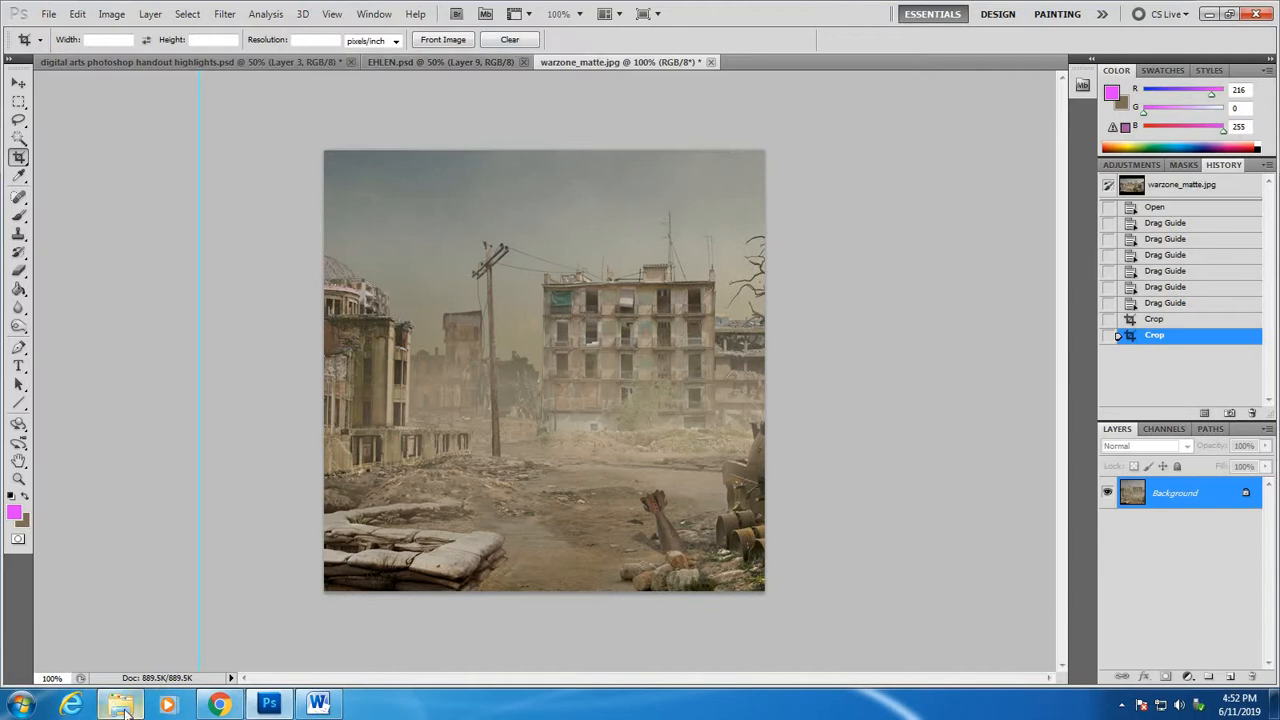
Open IMG_0625.jpg from the "photo rap cover" folder as a separate document in Photoshop
mouse_move(125, 710)
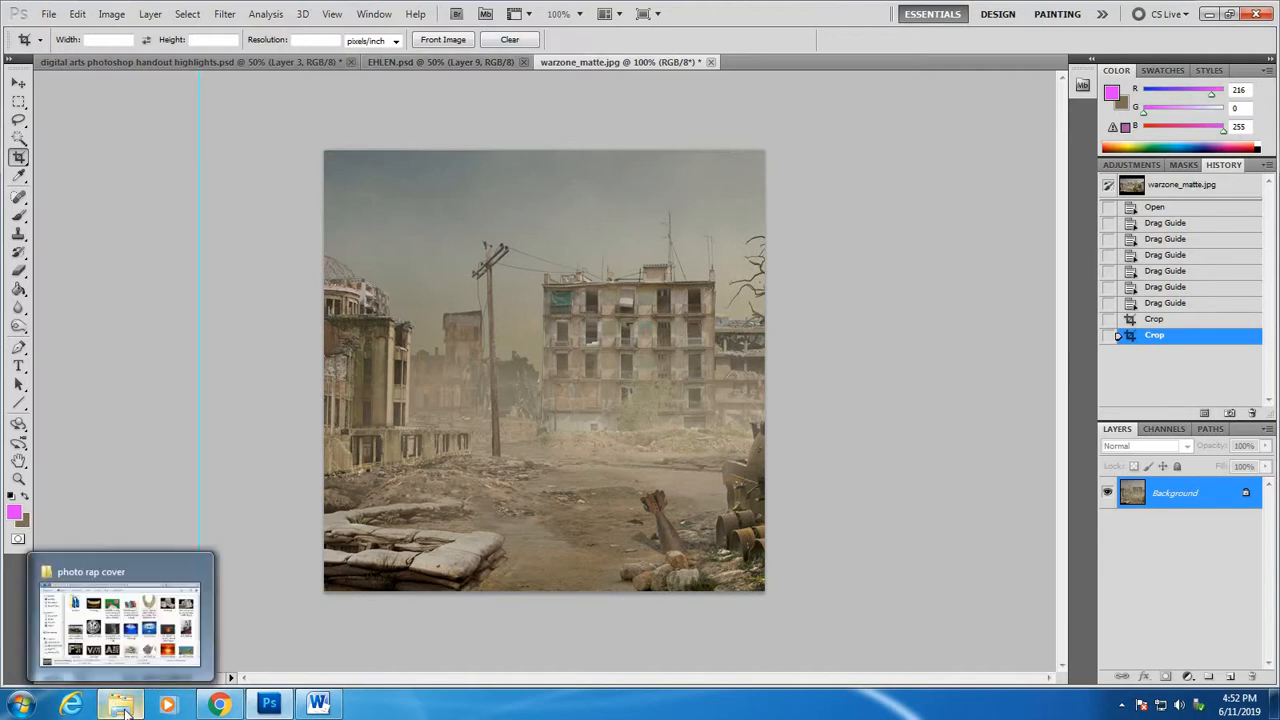
left_click(125, 708)
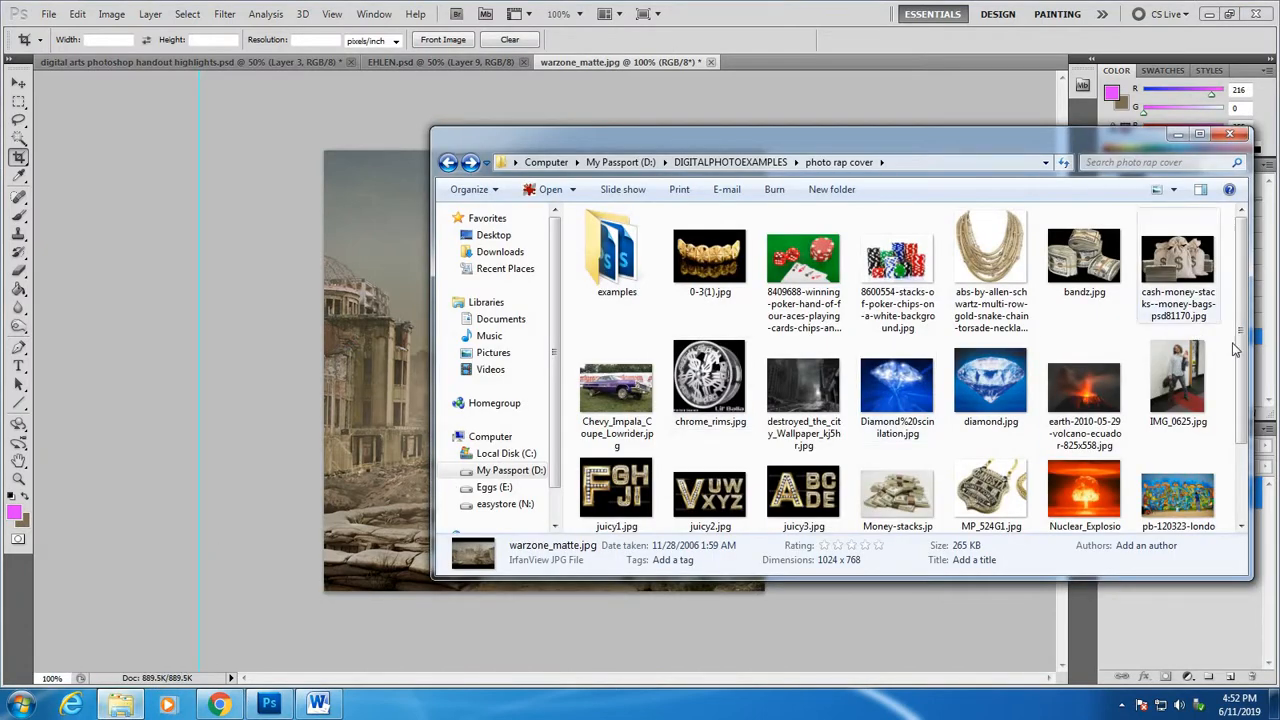
scroll(1245, 320, "down", 1)
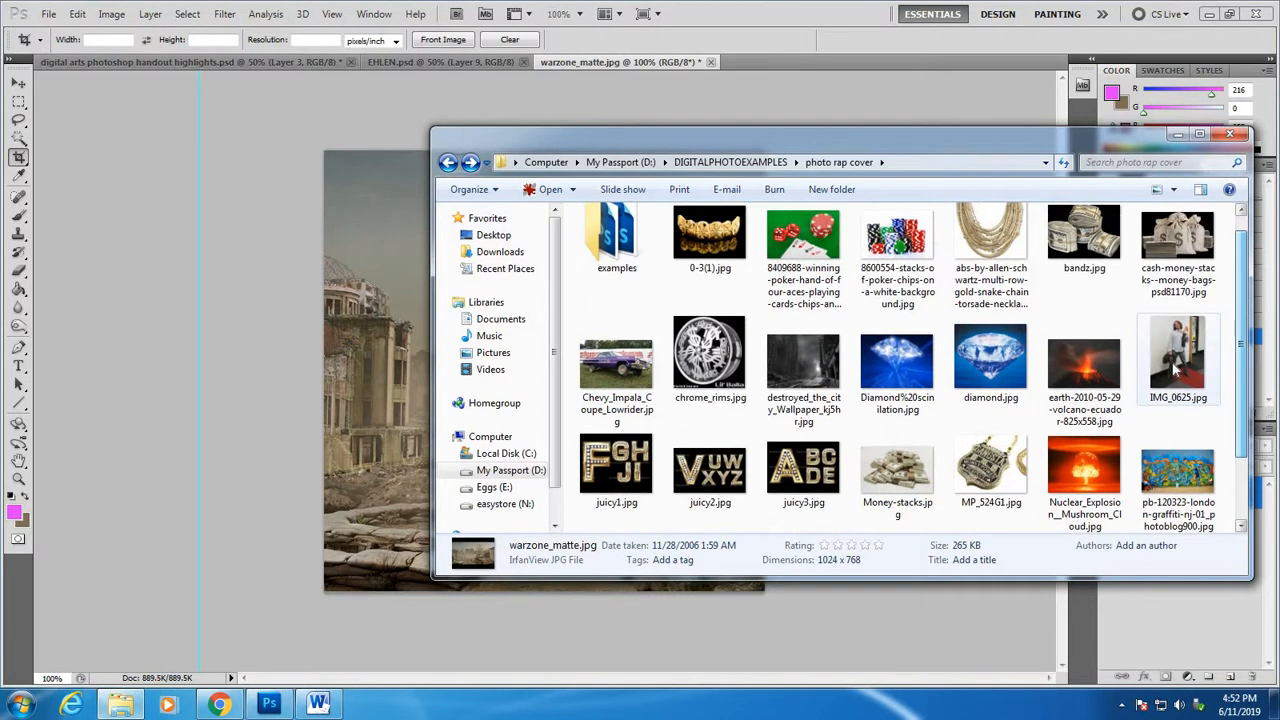
left_click(1180, 370)
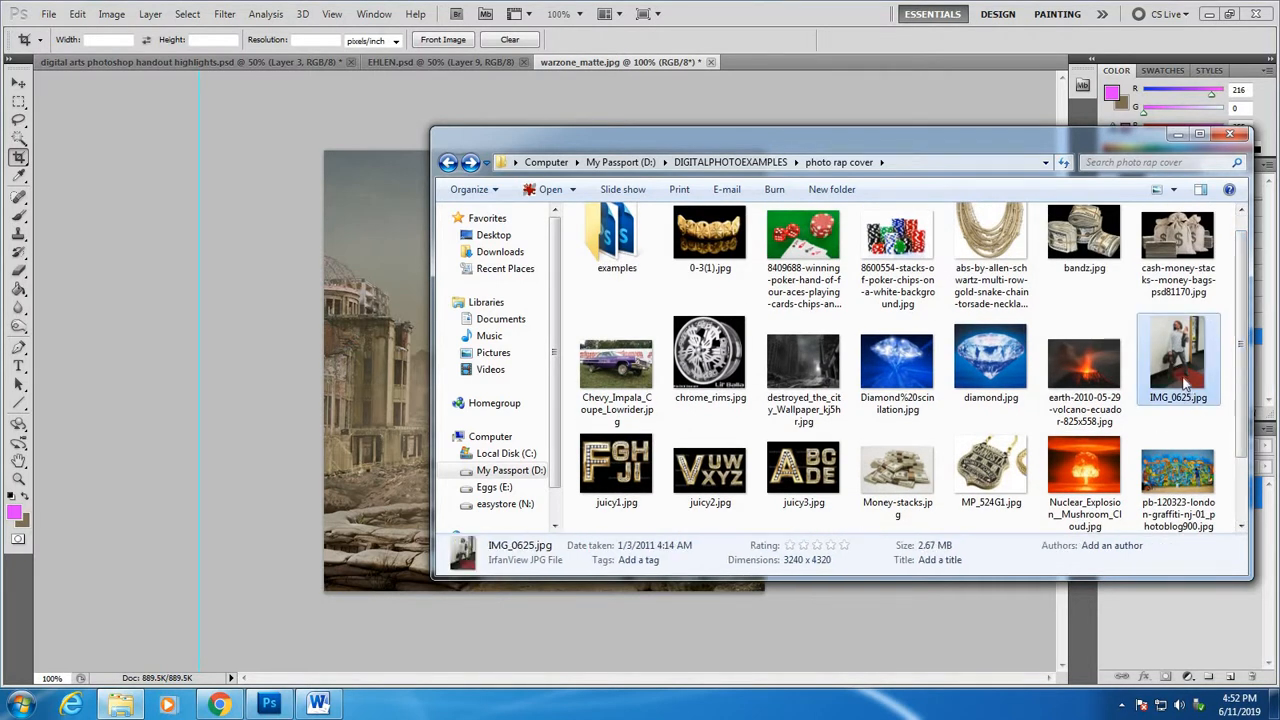
left_click_drag(1185, 384, 803, 64)
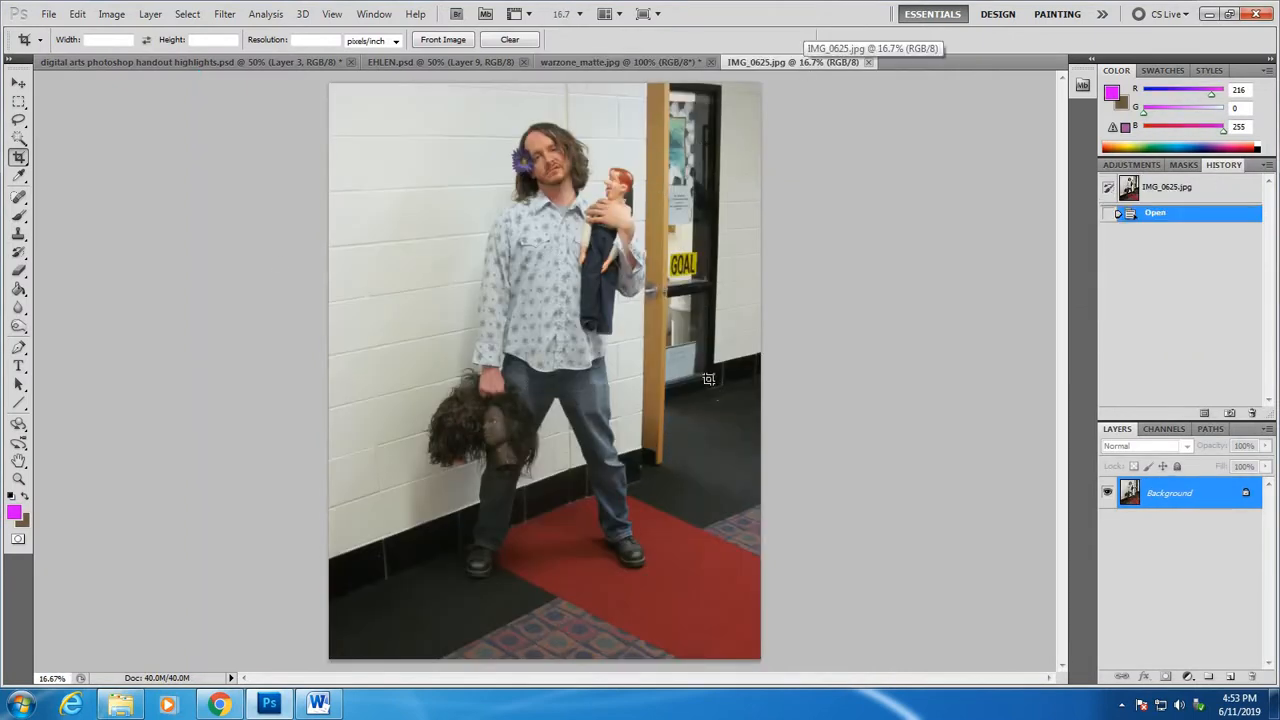
Select the standing man with the Quick Selection tool, covering his head, shirt, the hairy prop, both legs and shoes
left_click(20, 138)
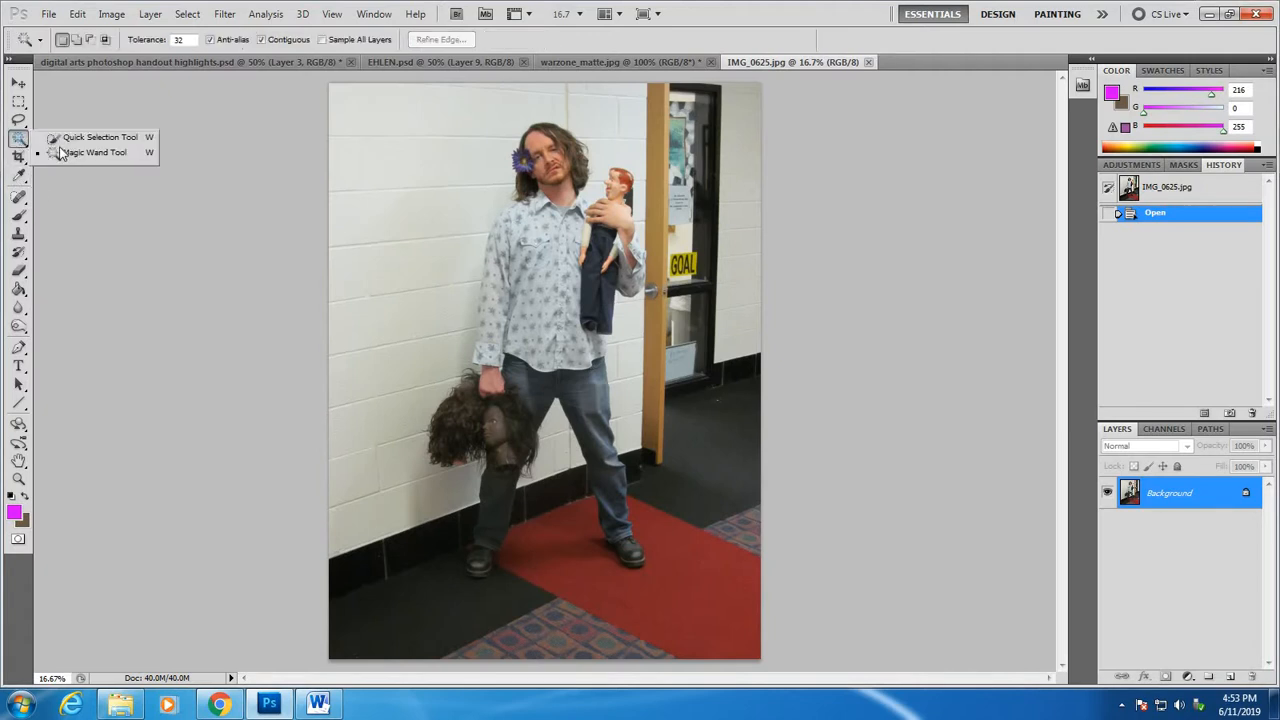
left_click(60, 138)
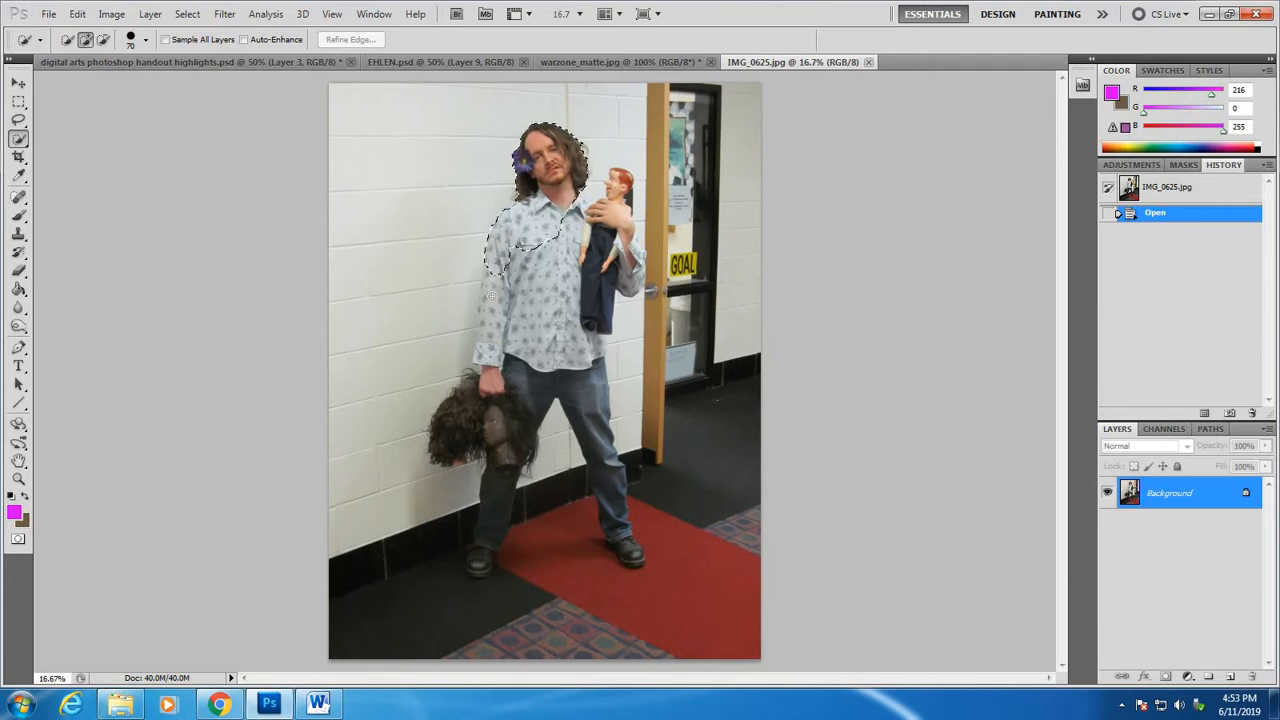
left_click_drag(497, 352, 490, 405)
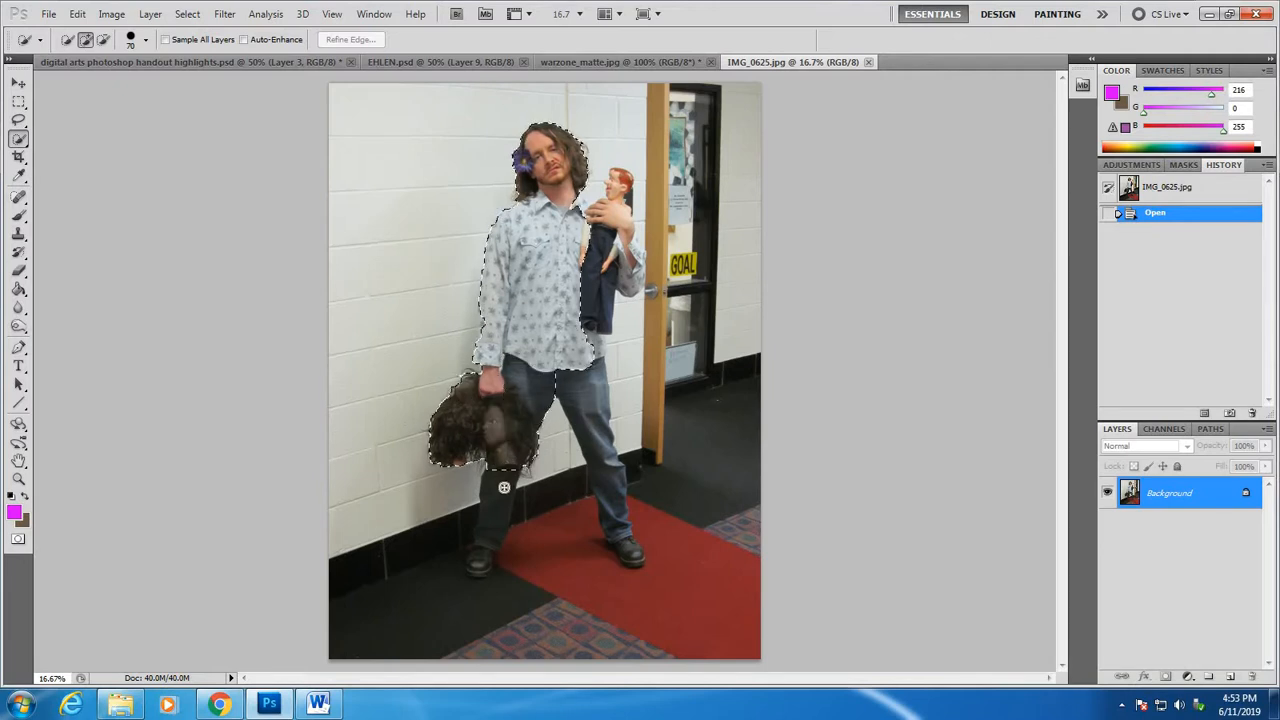
mouse_move(495, 518)
left_mouse_down()
mouse_move(478, 570)
mouse_move(474, 560)
left_mouse_up()
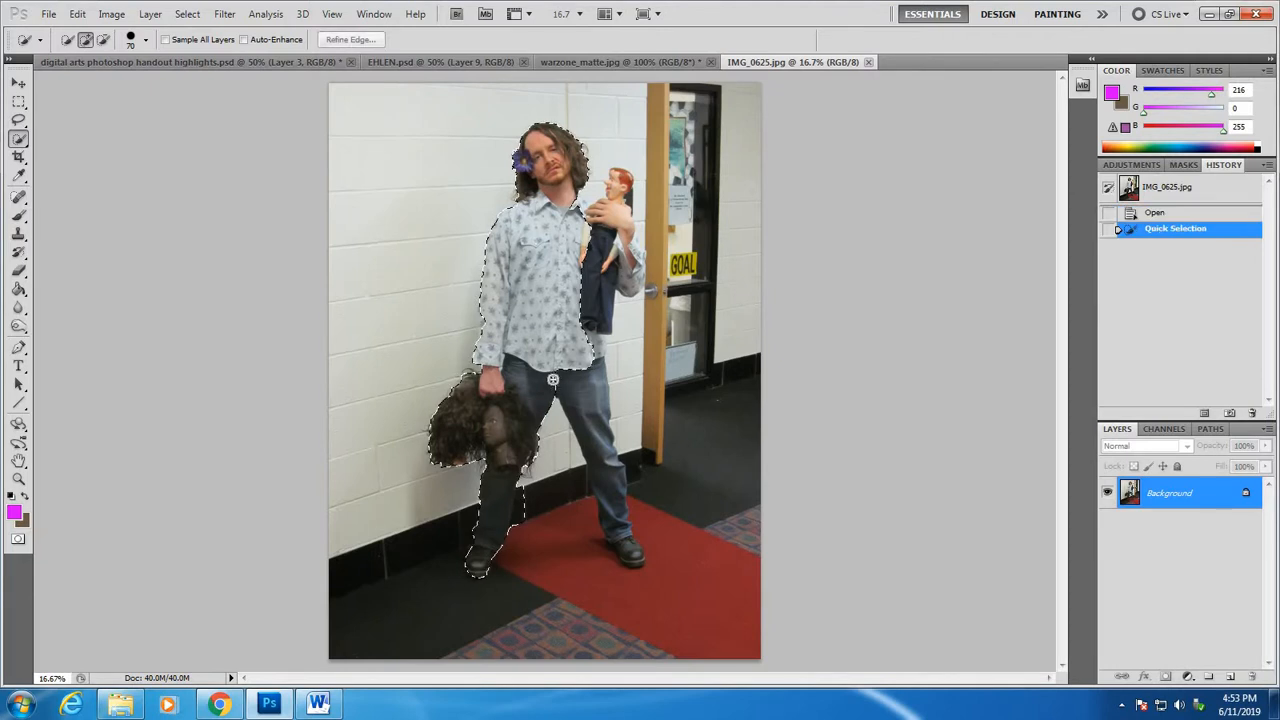
left_click_drag(593, 406, 614, 516)
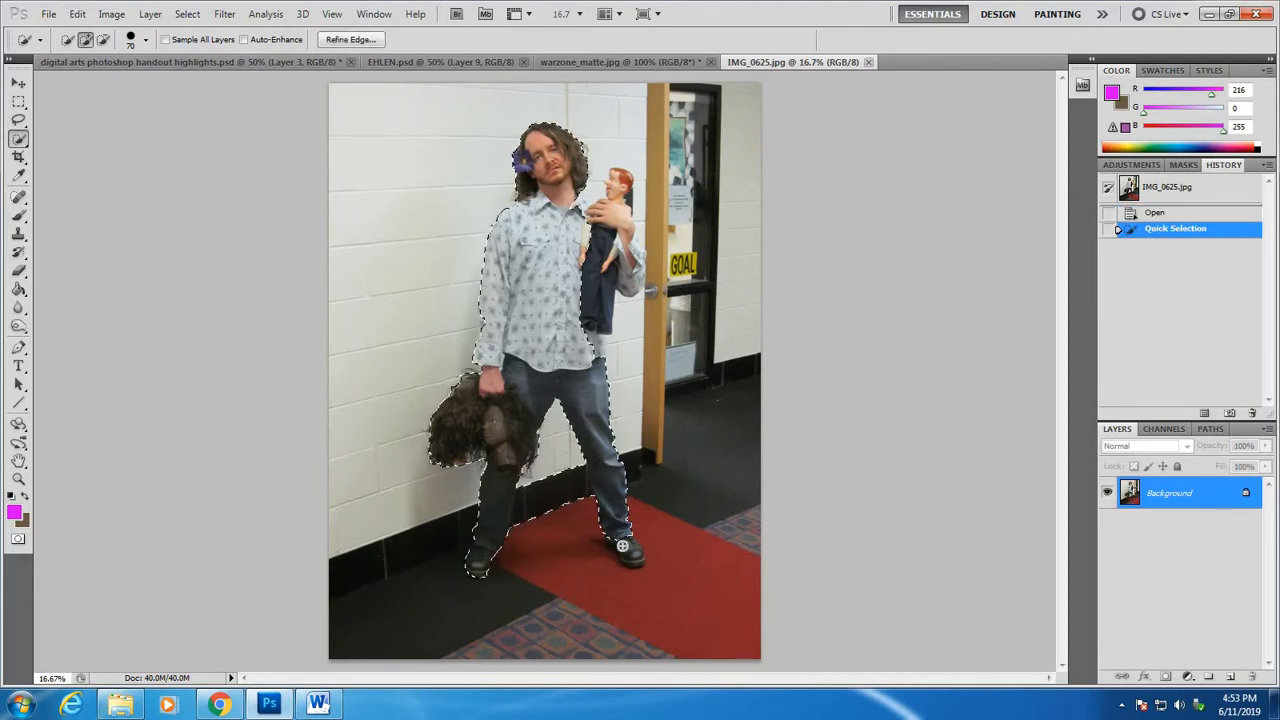
left_click_drag(636, 561, 630, 550)
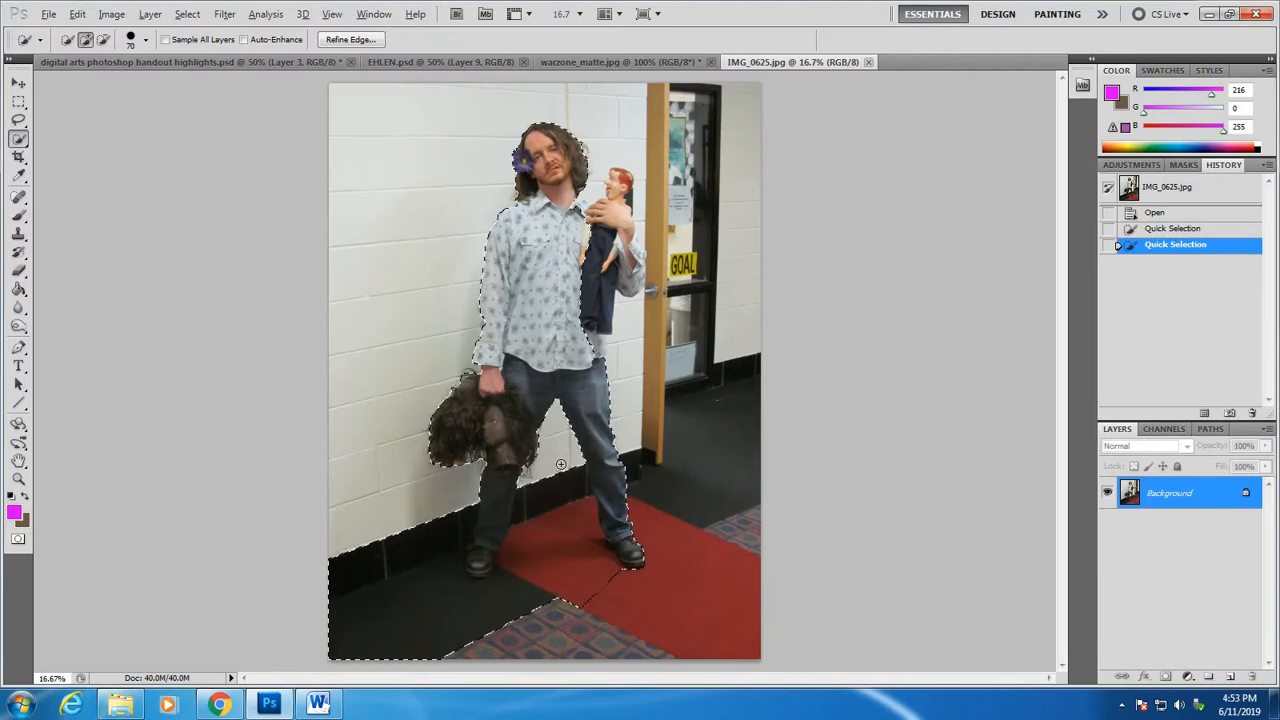
Subtract the floor and wall areas from the selection and fit it around the man's bent arm and the doll
key("alt")
mouse_move(564, 580)
left_mouse_down()
mouse_move(578, 627)
mouse_move(606, 628)
mouse_move(533, 595)
mouse_move(519, 566)
mouse_move(535, 520)
mouse_move(524, 505)
mouse_move(511, 622)
mouse_move(493, 653)
mouse_move(492, 602)
mouse_move(515, 585)
mouse_move(441, 625)
mouse_move(428, 587)
mouse_move(449, 536)
left_mouse_up()
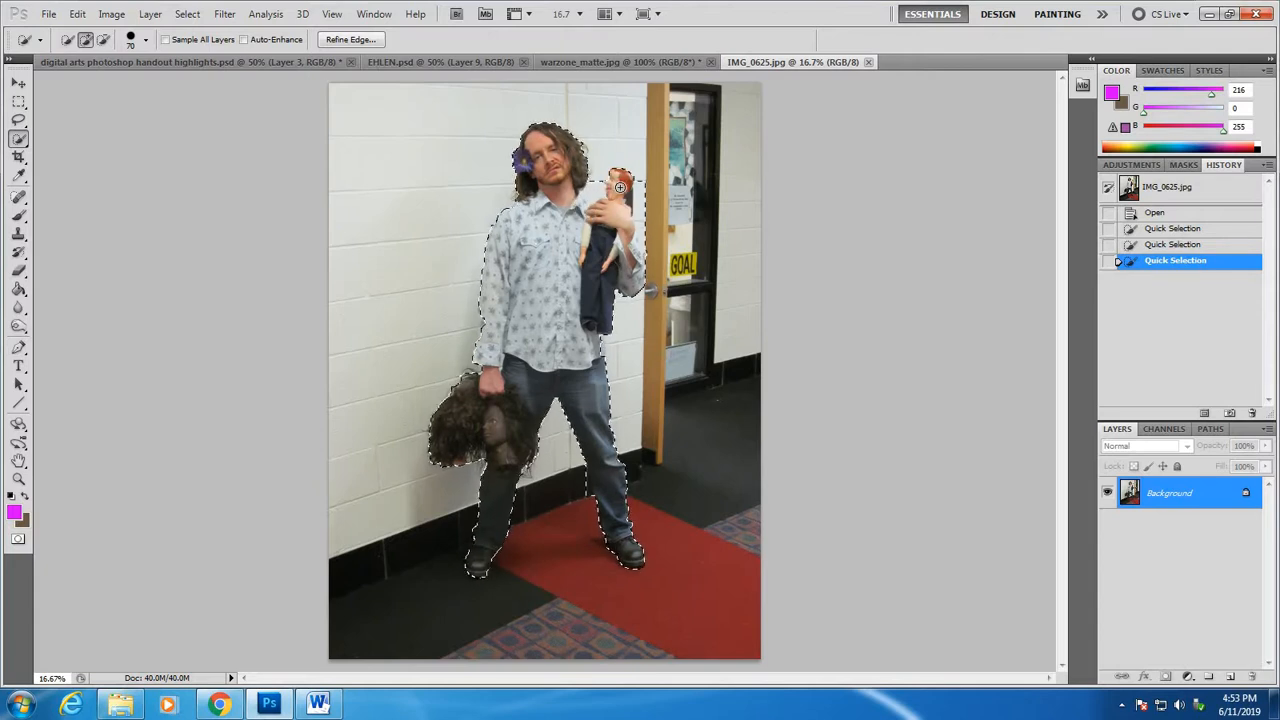
left_click_drag(650, 186, 644, 173)
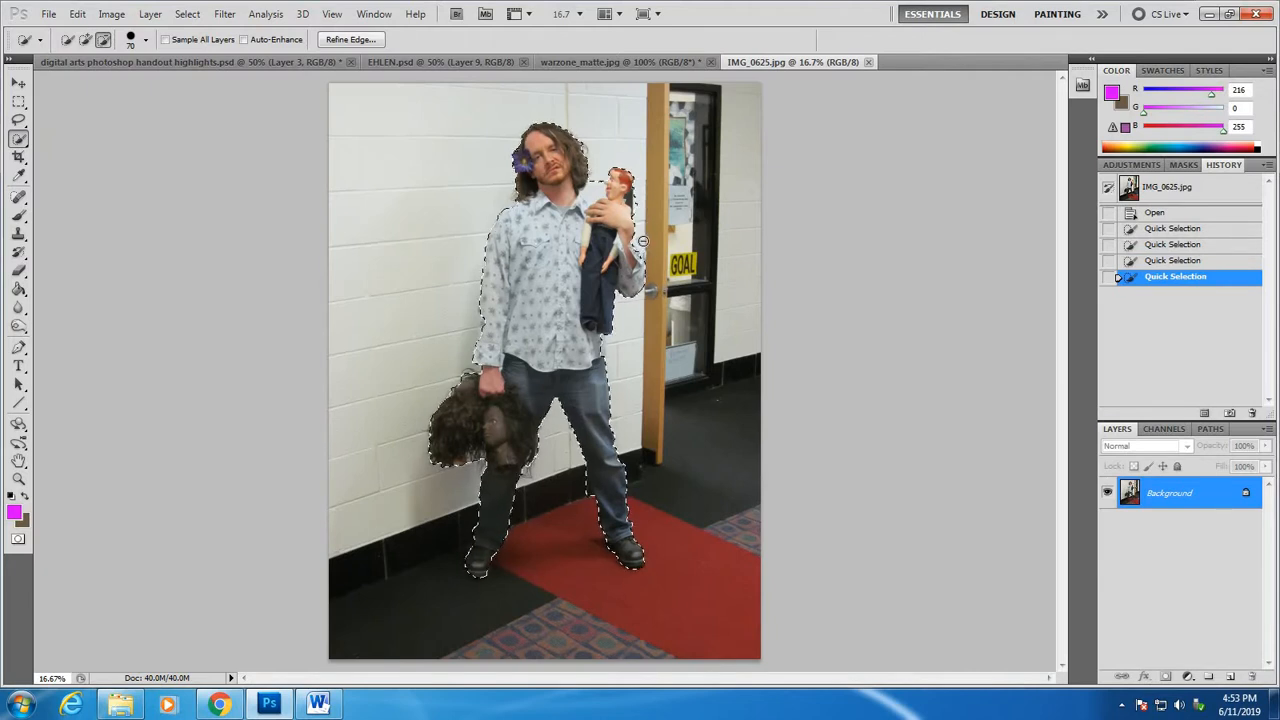
left_click_drag(634, 270, 640, 256)
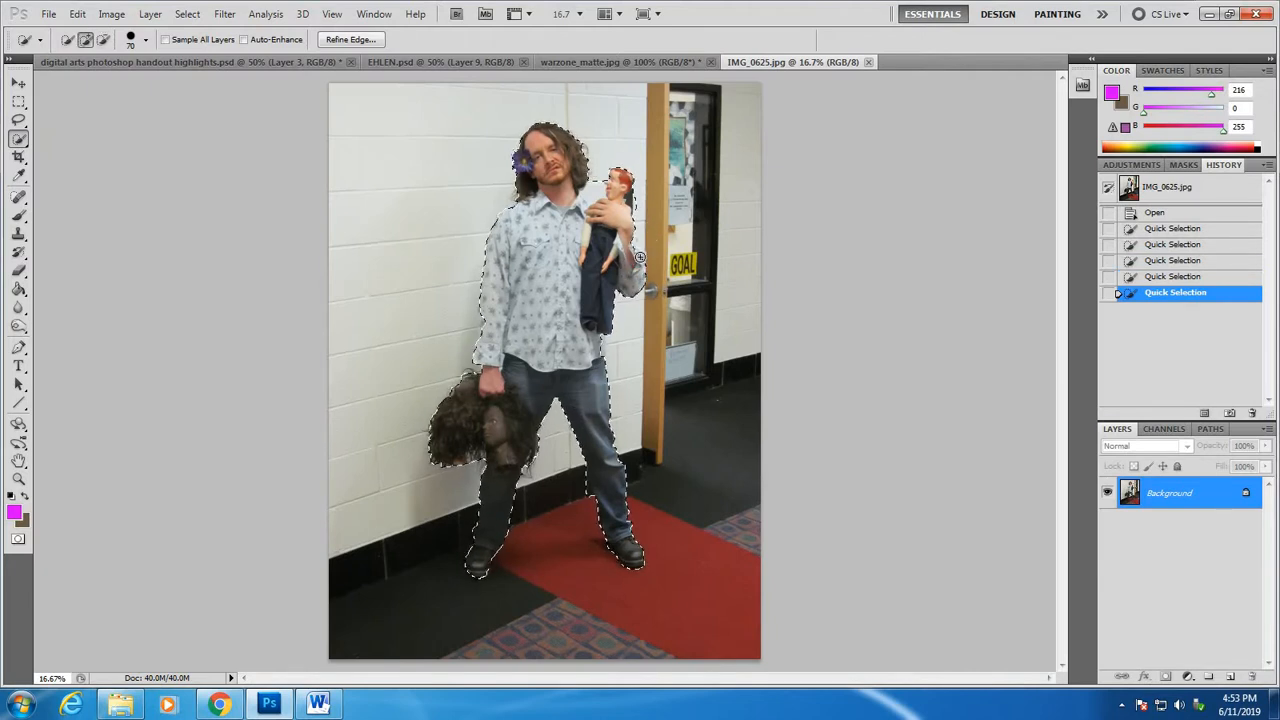
mouse_move(653, 172)
left_mouse_down()
mouse_move(625, 176)
mouse_move(588, 147)
left_mouse_up()
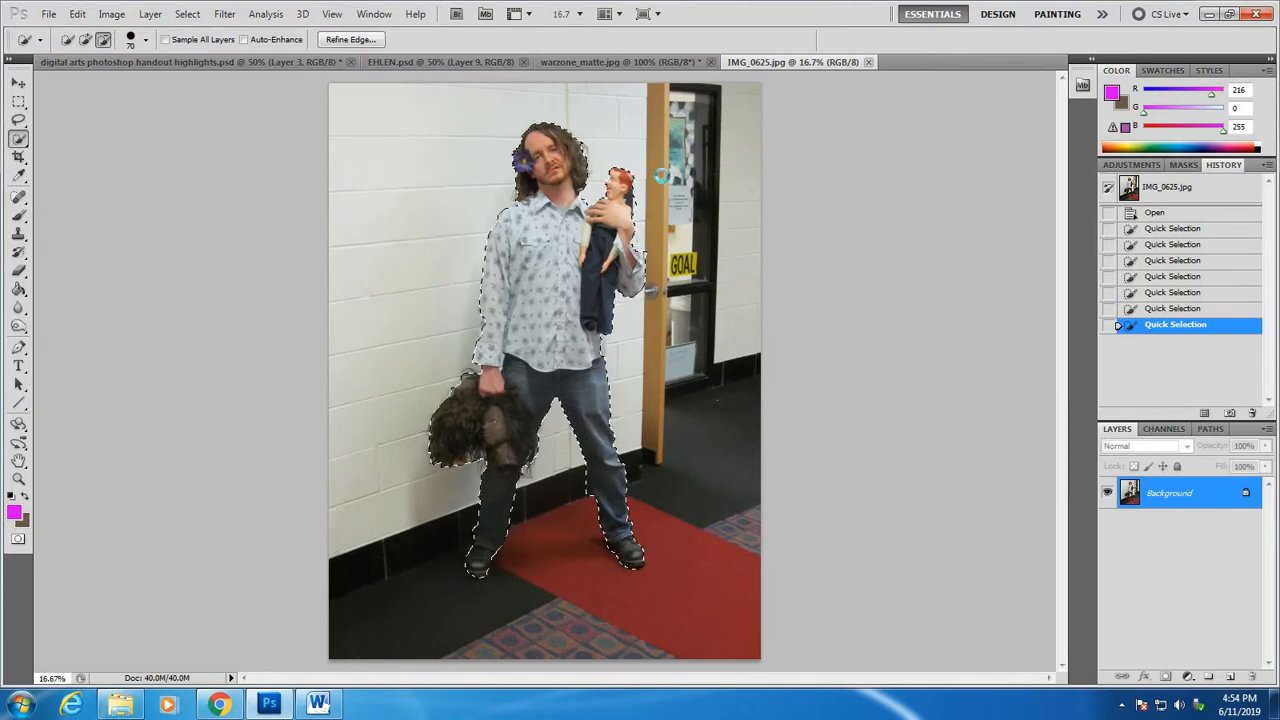
left_click_drag(661, 175, 607, 187)
key("alt")
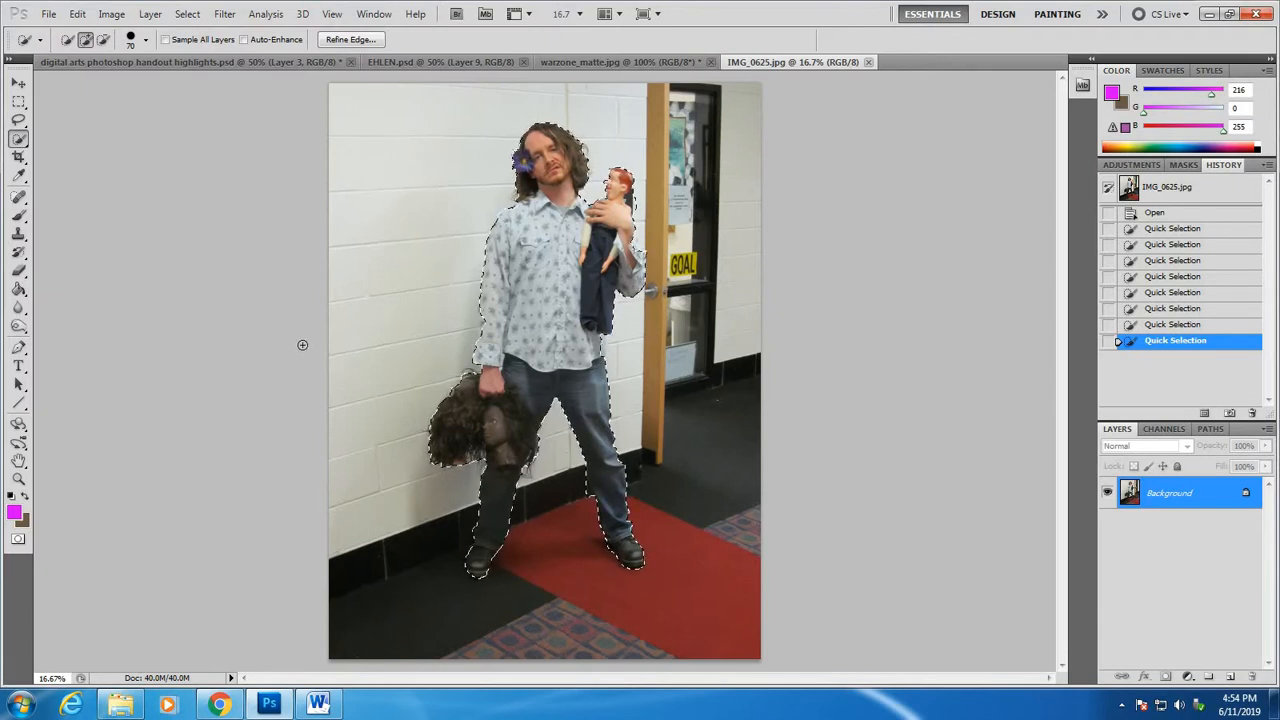
Refine the edge of the man's selection with a 4.5 px feather, output as a selection
left_click(353, 39)
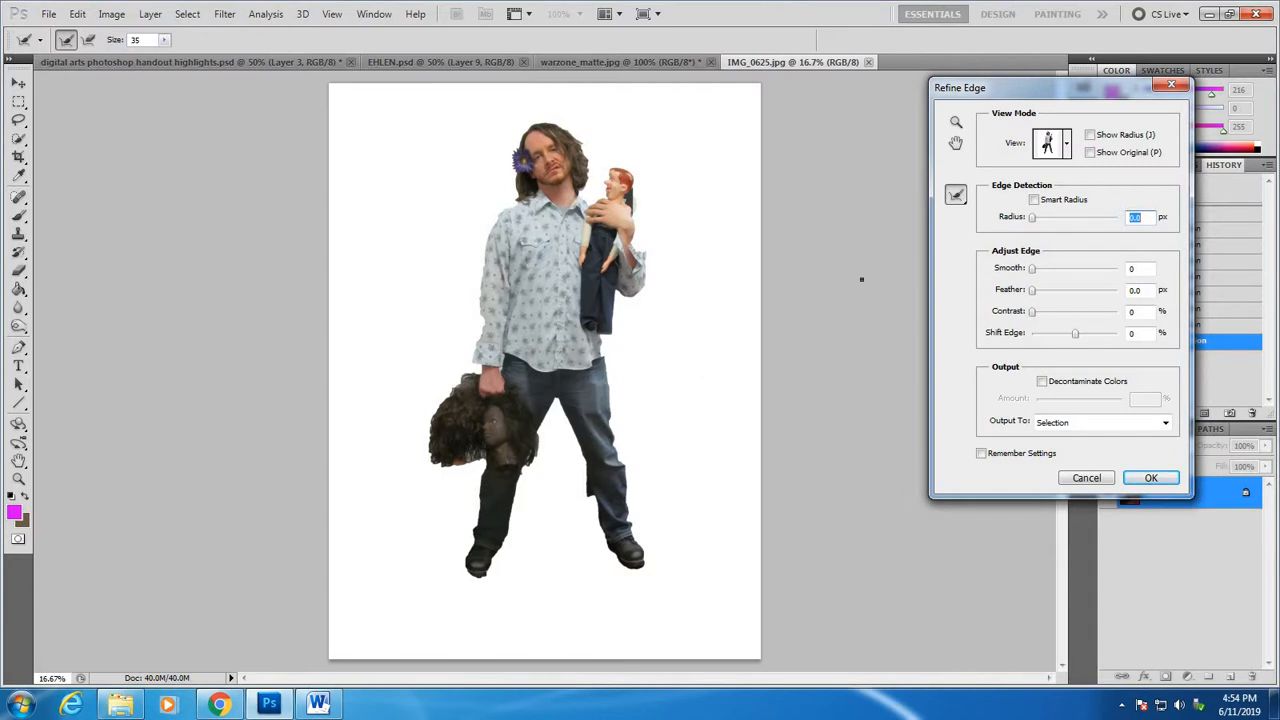
mouse_move(1031, 290)
left_mouse_down()
mouse_move(1108, 300)
mouse_move(1055, 298)
left_mouse_up()
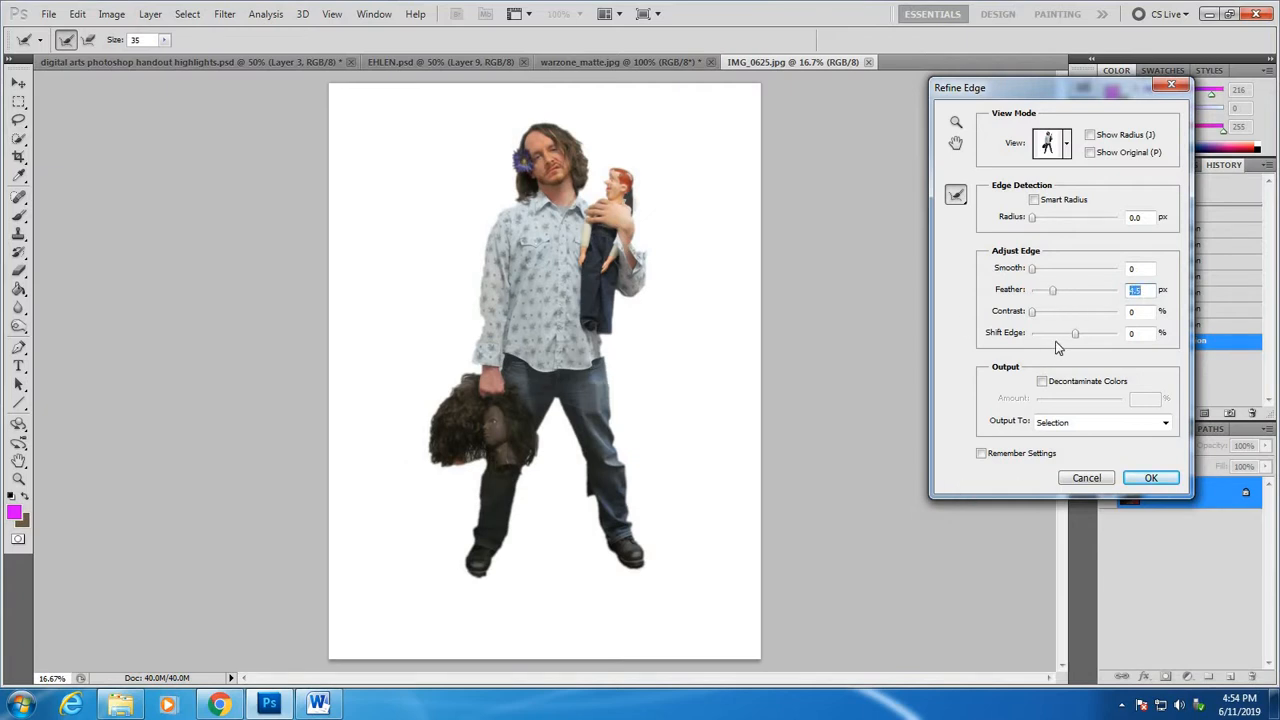
left_click(1150, 478)
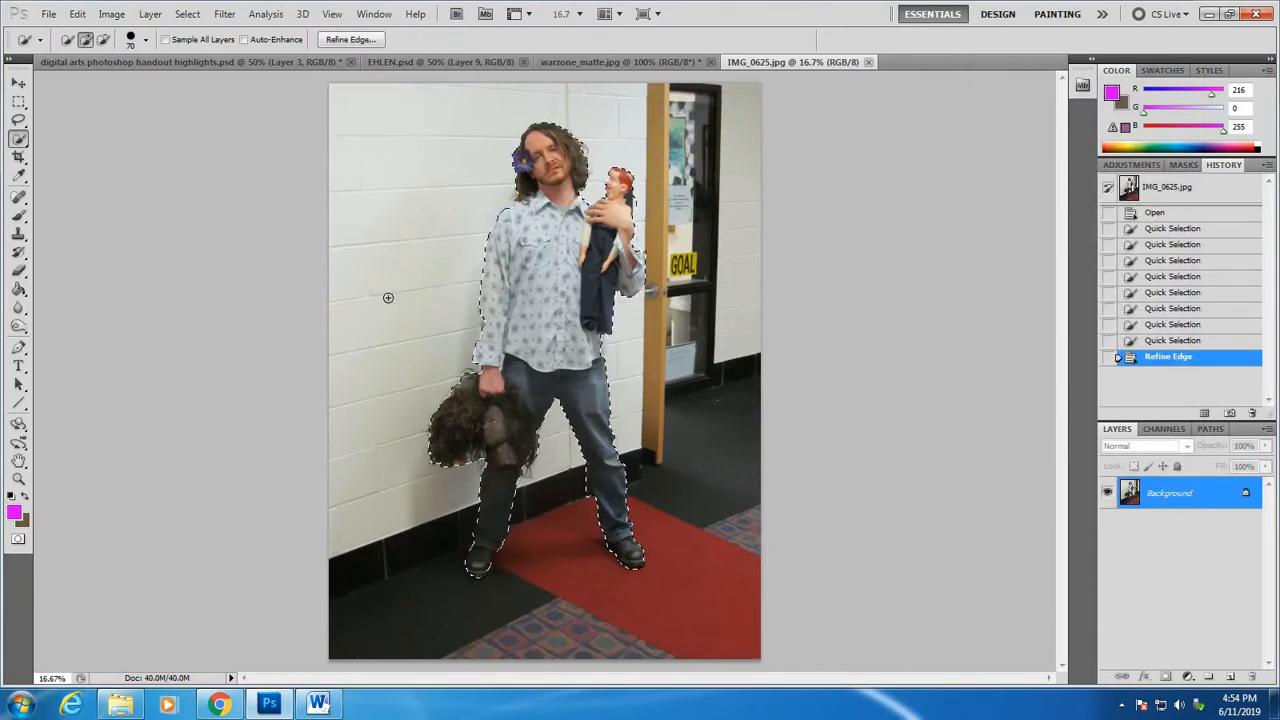
Highlight the Move tool and Eraser tool icons in magenta on the digital arts Photoshop handout with the Brush tool
left_click(165, 58)
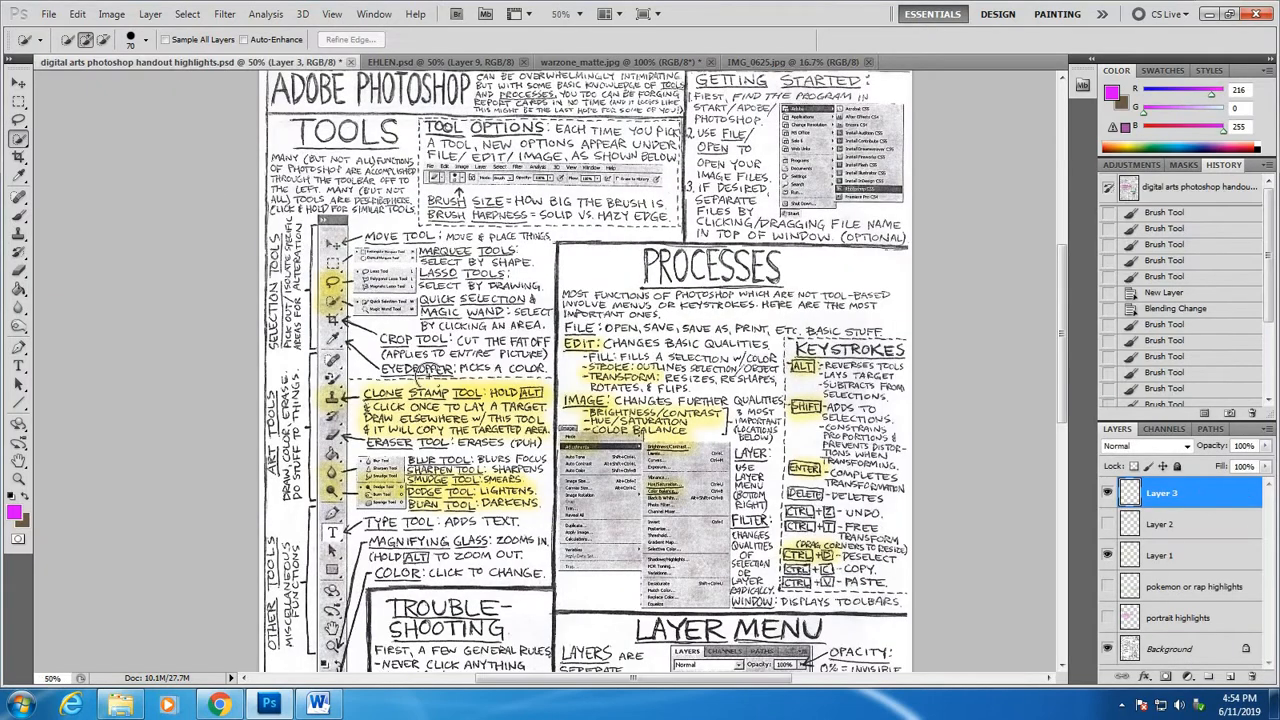
left_click(18, 214)
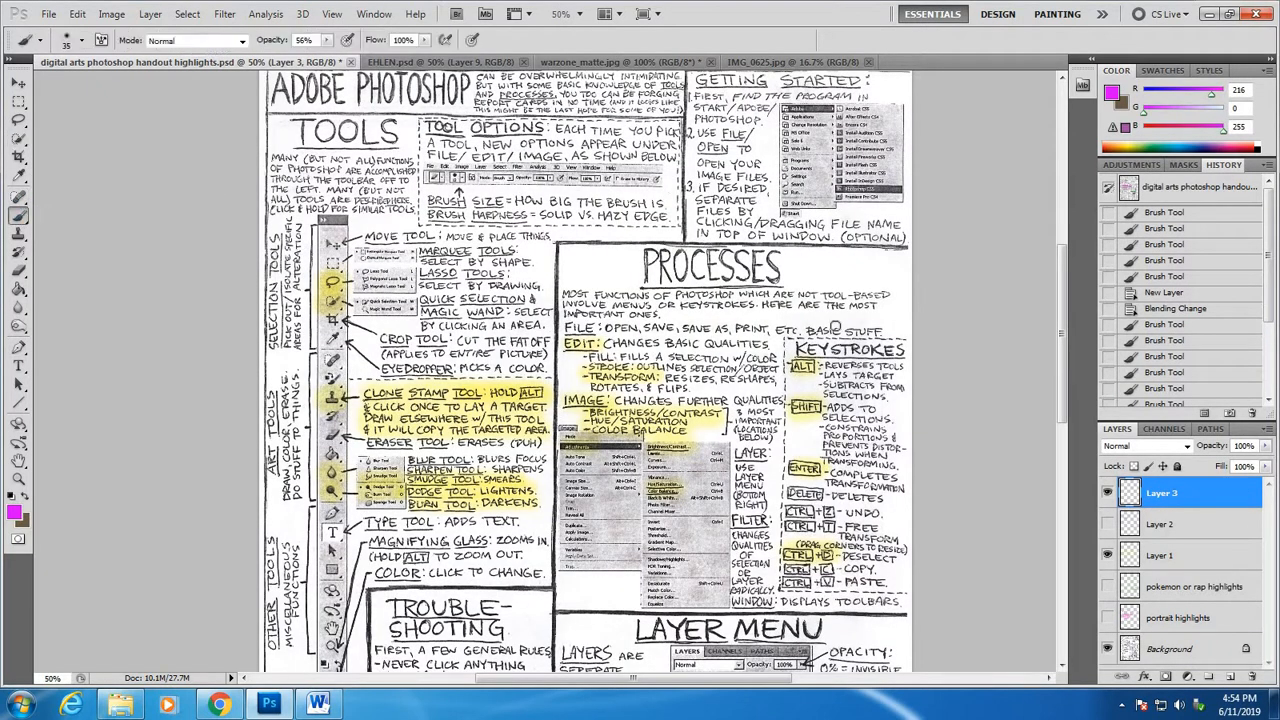
left_click_drag(1063, 313, 1060, 322)
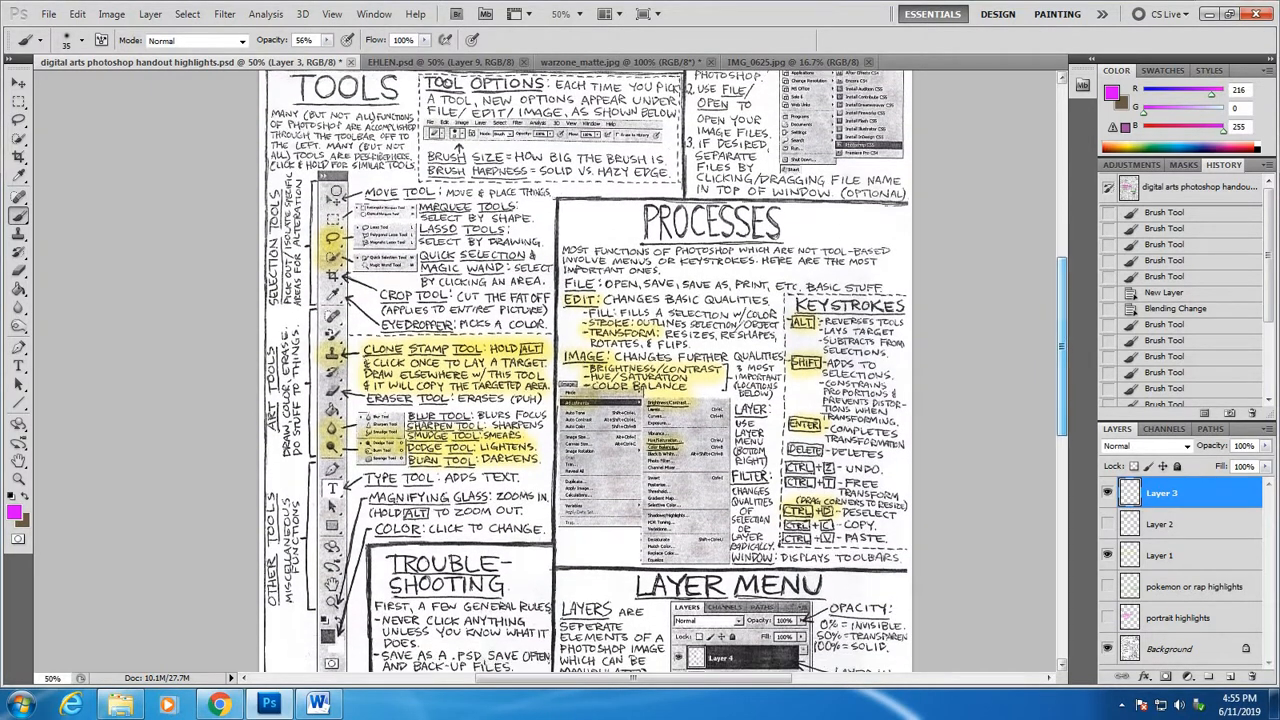
mouse_move(331, 200)
left_mouse_down()
mouse_move(322, 210)
mouse_move(360, 200)
left_mouse_up()
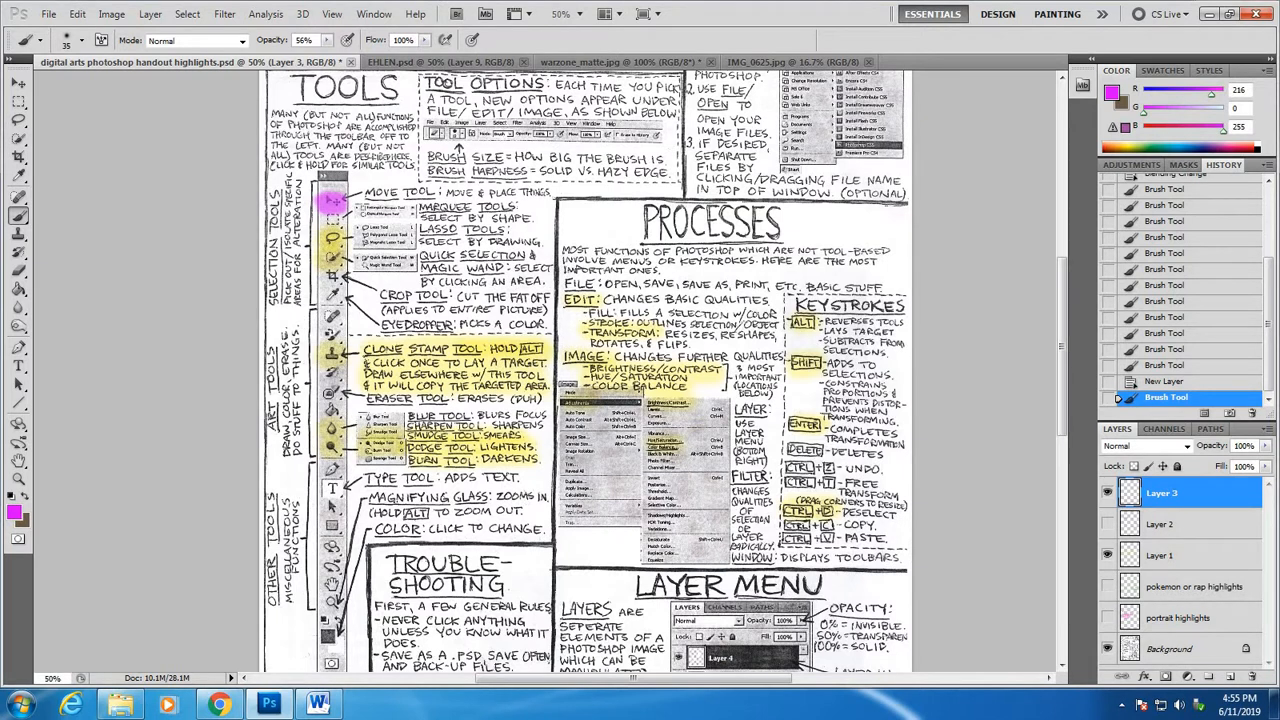
left_click_drag(326, 395, 338, 388)
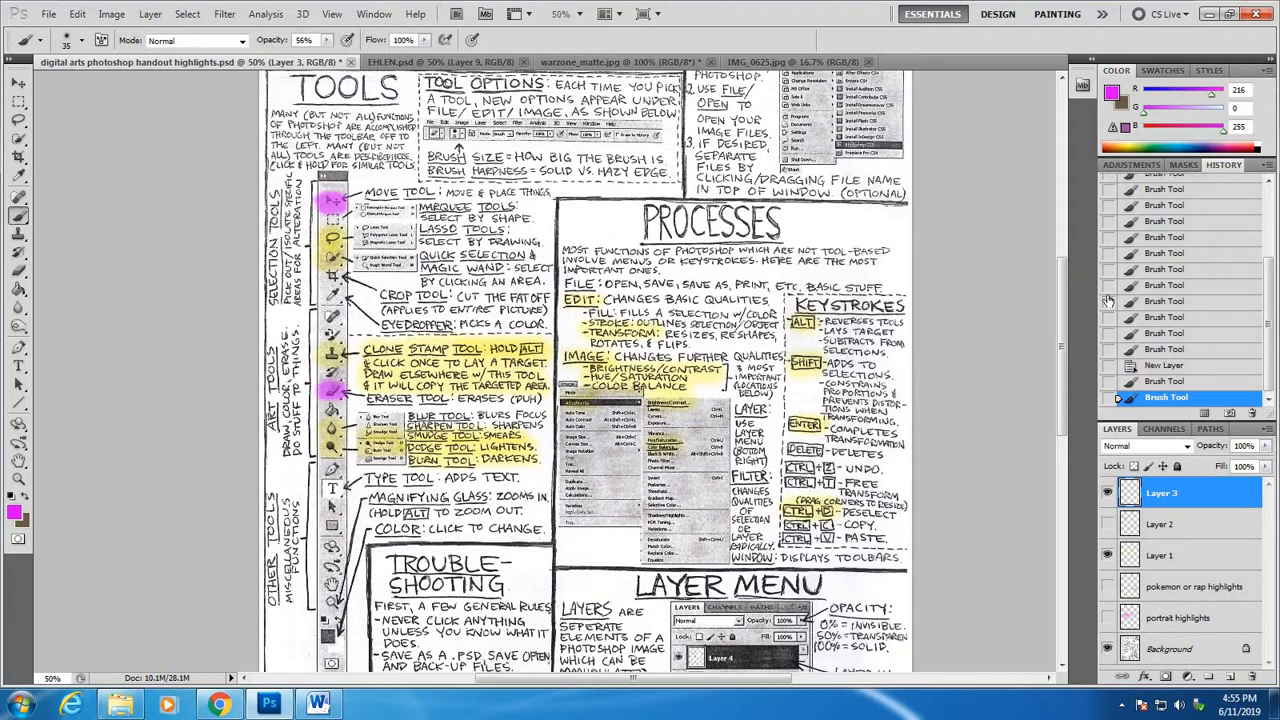
Highlight and outline the handout's Layer Menu section in magenta, and set Layer 3's blending mode to Multiply
scroll(1068, 372, "down", 5)
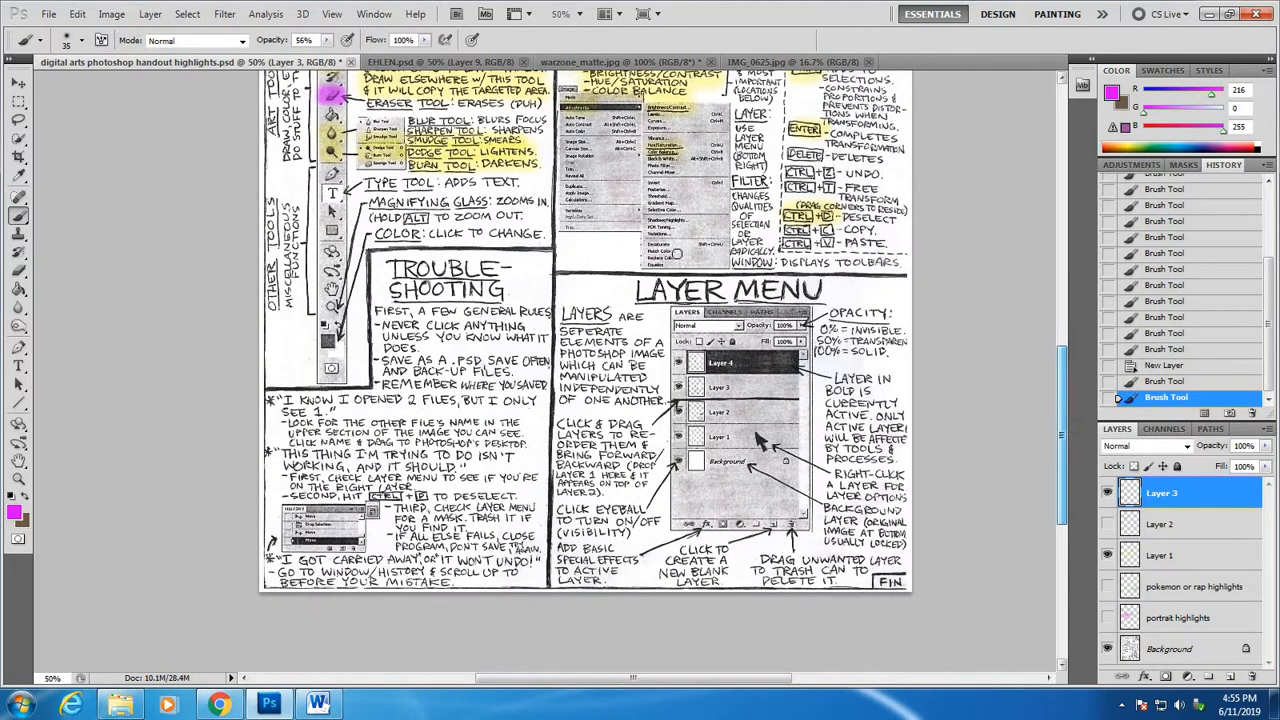
mouse_move(633, 288)
left_mouse_down()
mouse_move(845, 287)
mouse_move(648, 290)
left_mouse_up()
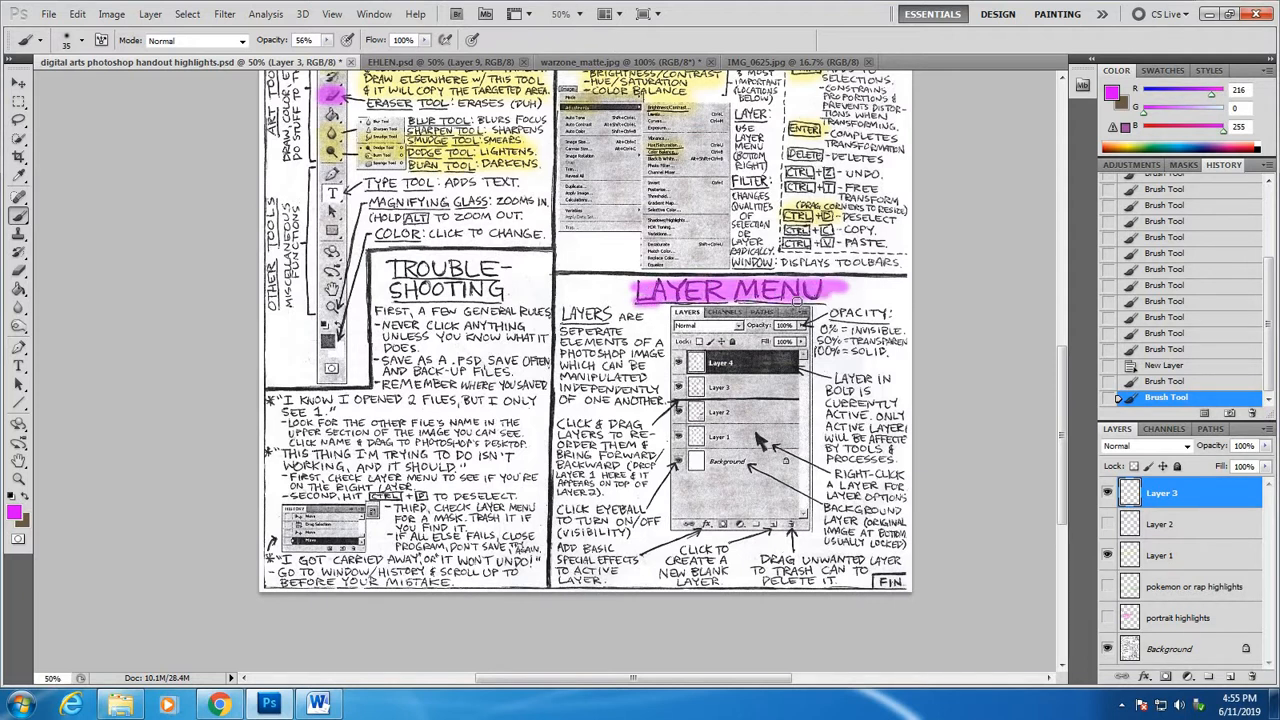
left_click(648, 285)
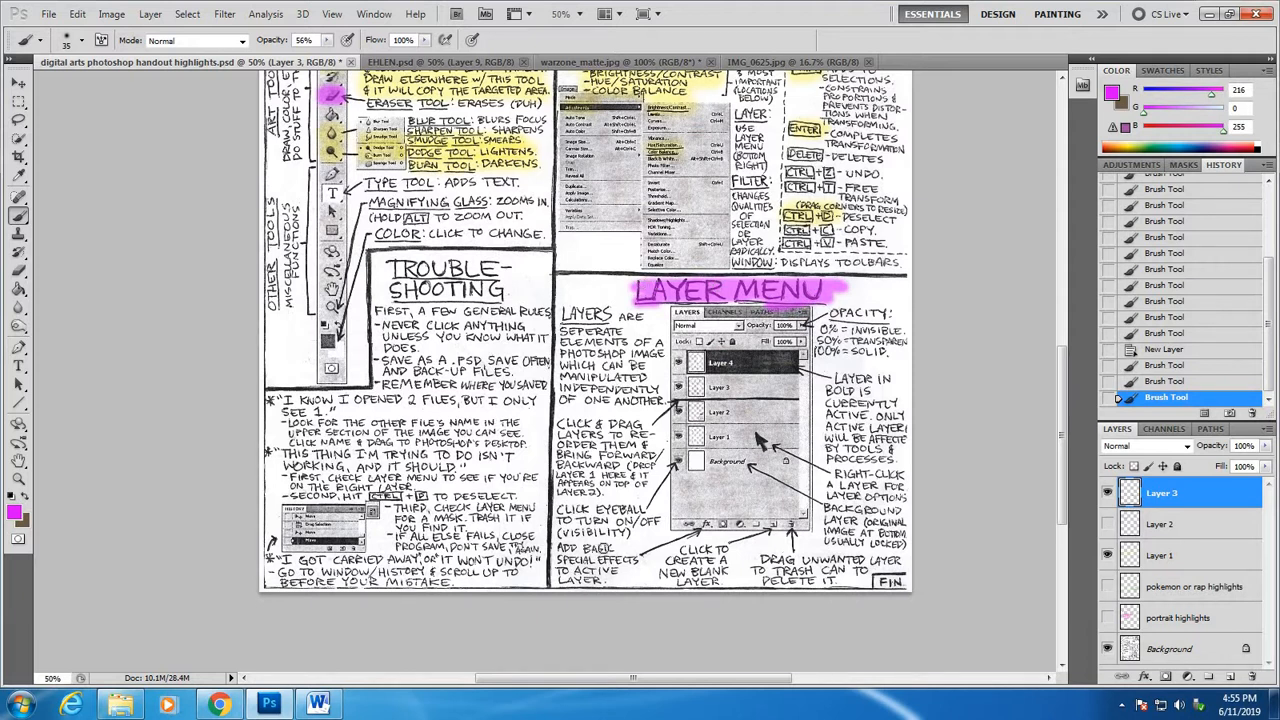
mouse_move(560, 279)
left_mouse_down()
mouse_move(907, 286)
mouse_move(921, 441)
mouse_move(907, 590)
mouse_move(752, 605)
mouse_move(562, 590)
mouse_move(557, 273)
left_mouse_up()
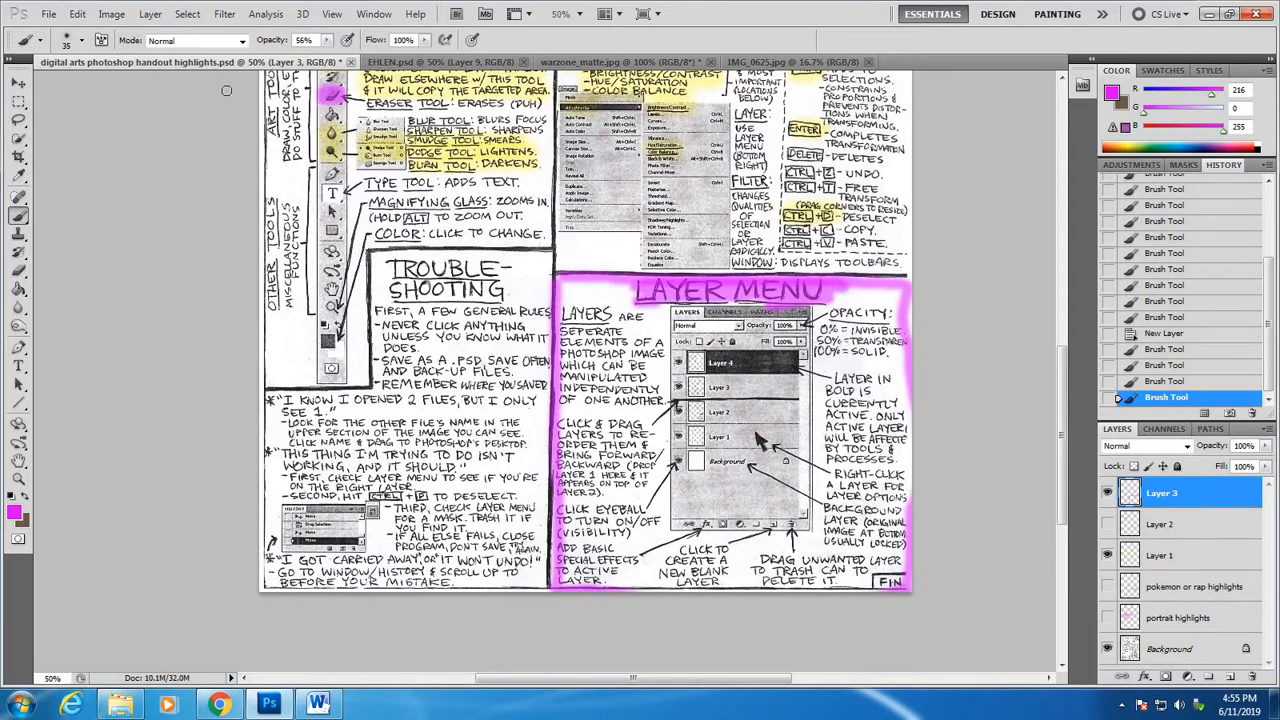
left_click(1188, 452)
left_click(1140, 86)
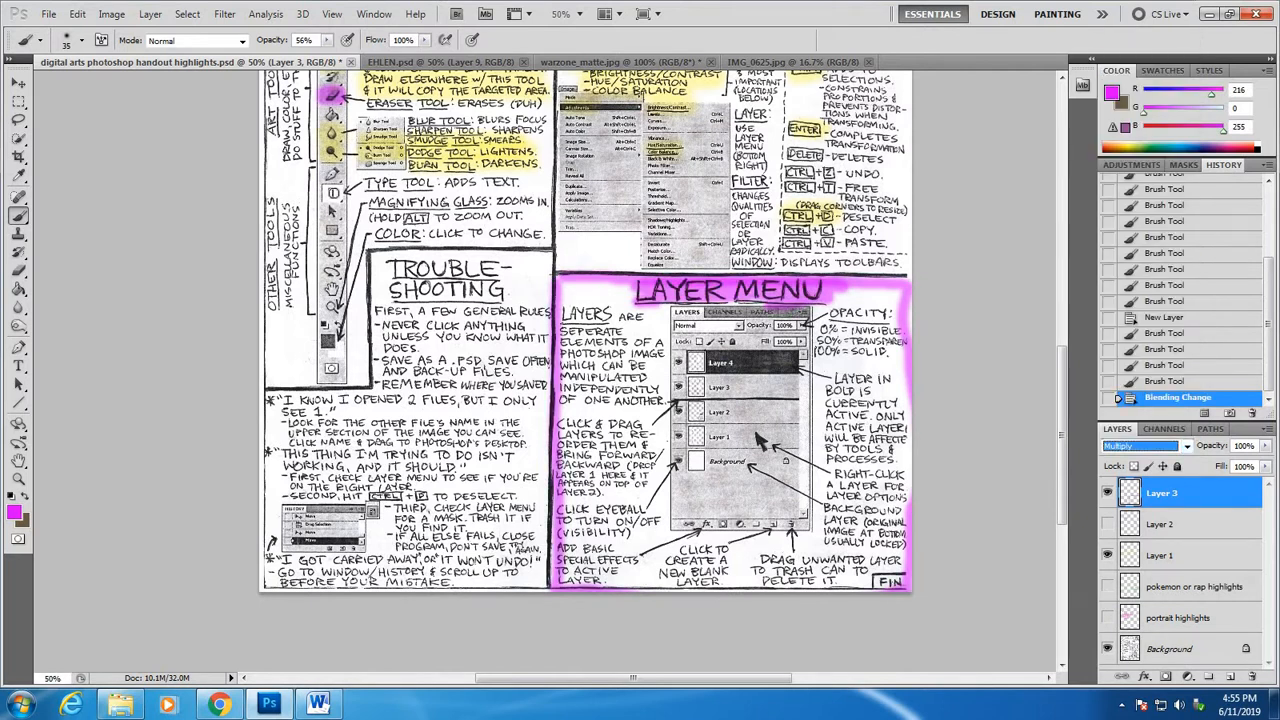
Look at the finished example cover in EHLEN.psd and return to IMG_0625.jpg
left_click(420, 62)
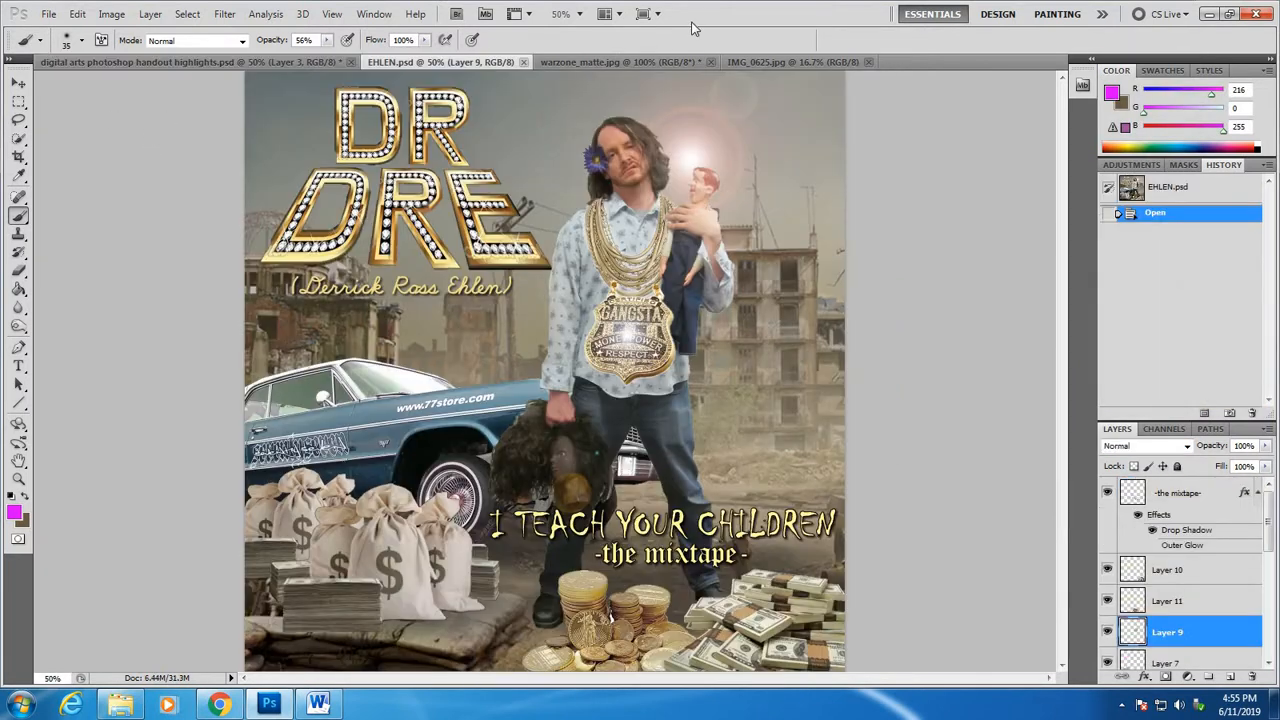
left_click(651, 62)
left_click(796, 62)
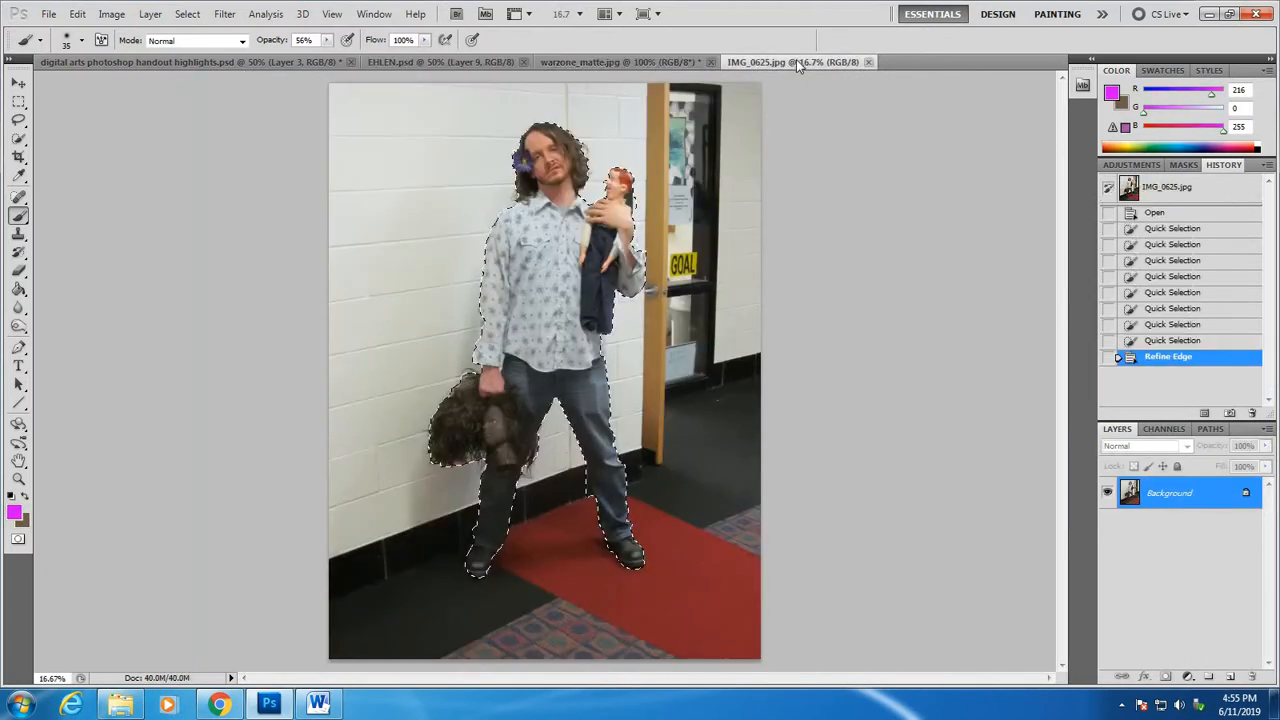
Try to move the selected man with the Lasso tool, and undo the selection move
left_click(18, 119)
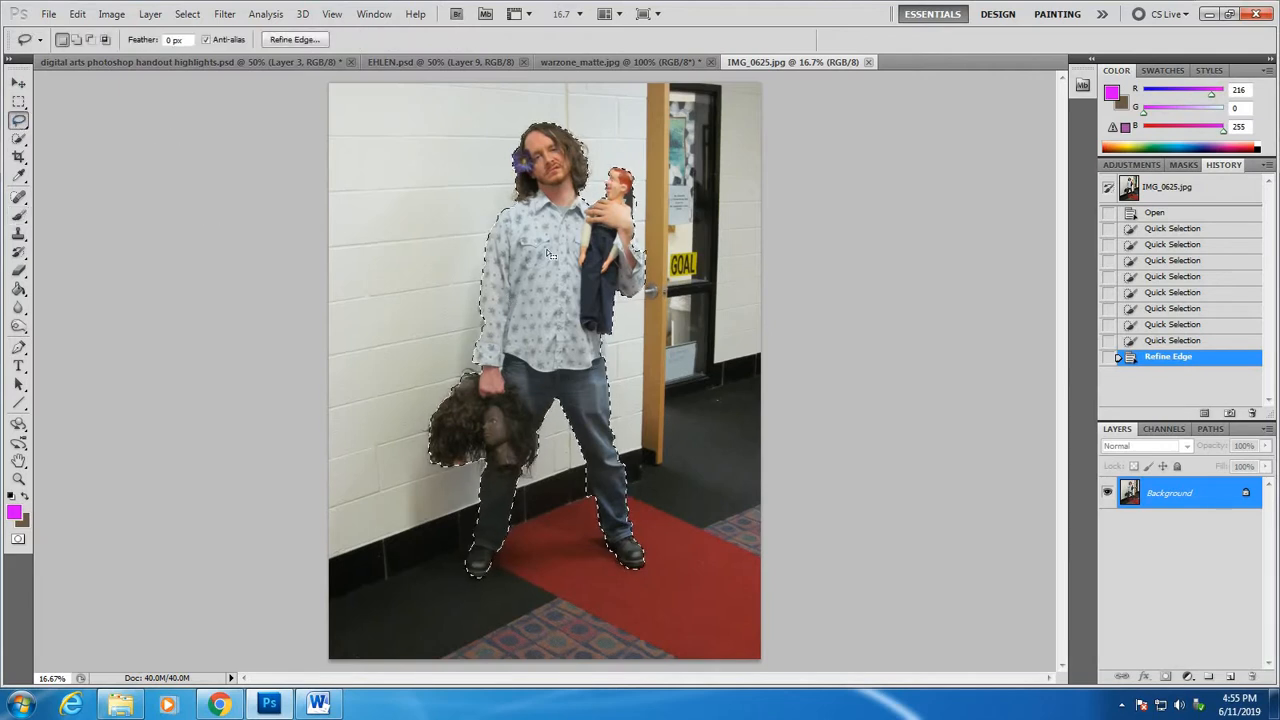
left_click_drag(553, 275, 534, 319)
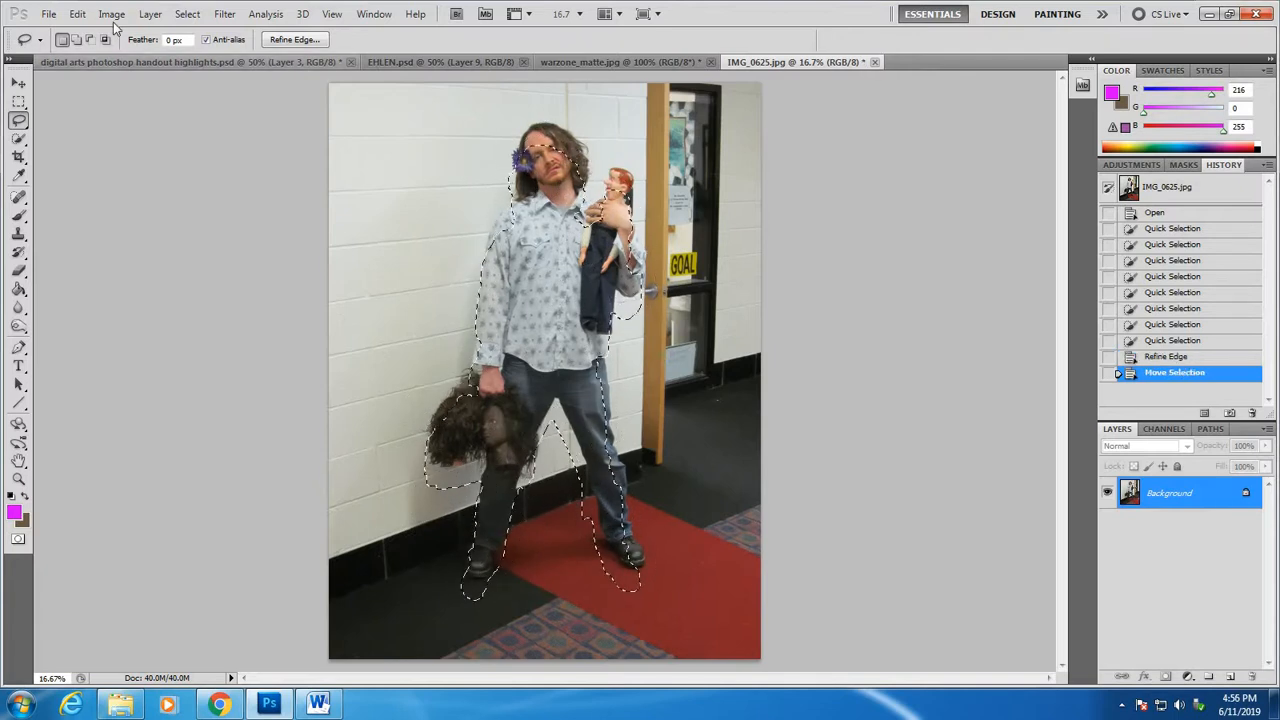
left_click(80, 15)
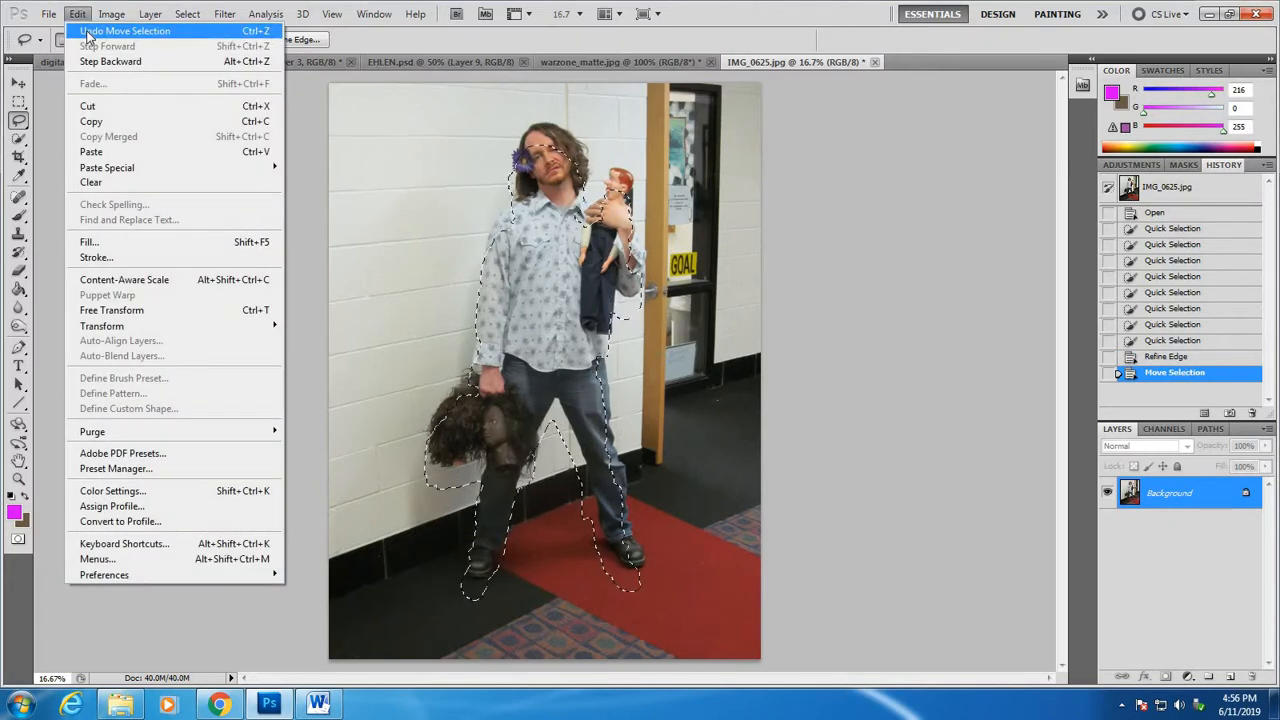
left_click(88, 32)
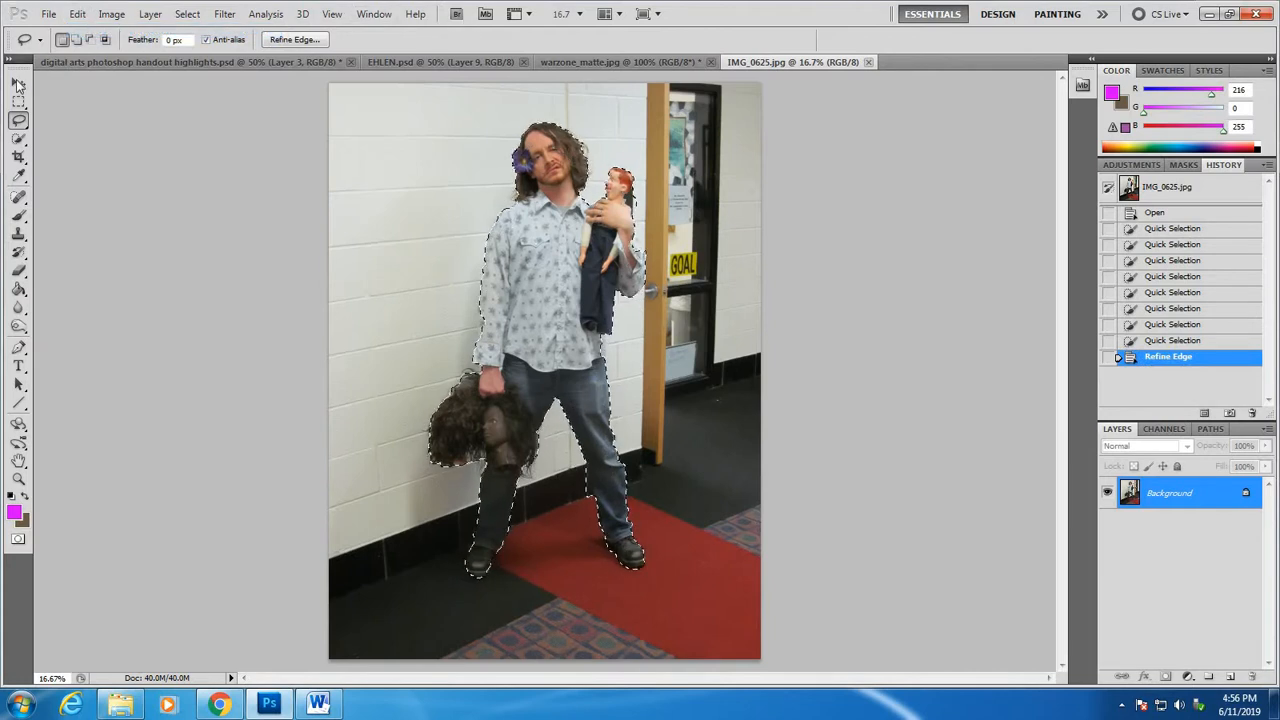
Float IMG_0625.jpg in its own window and move the selected man into warzone_matte.jpg, accepting the color profile conversion
key("v")
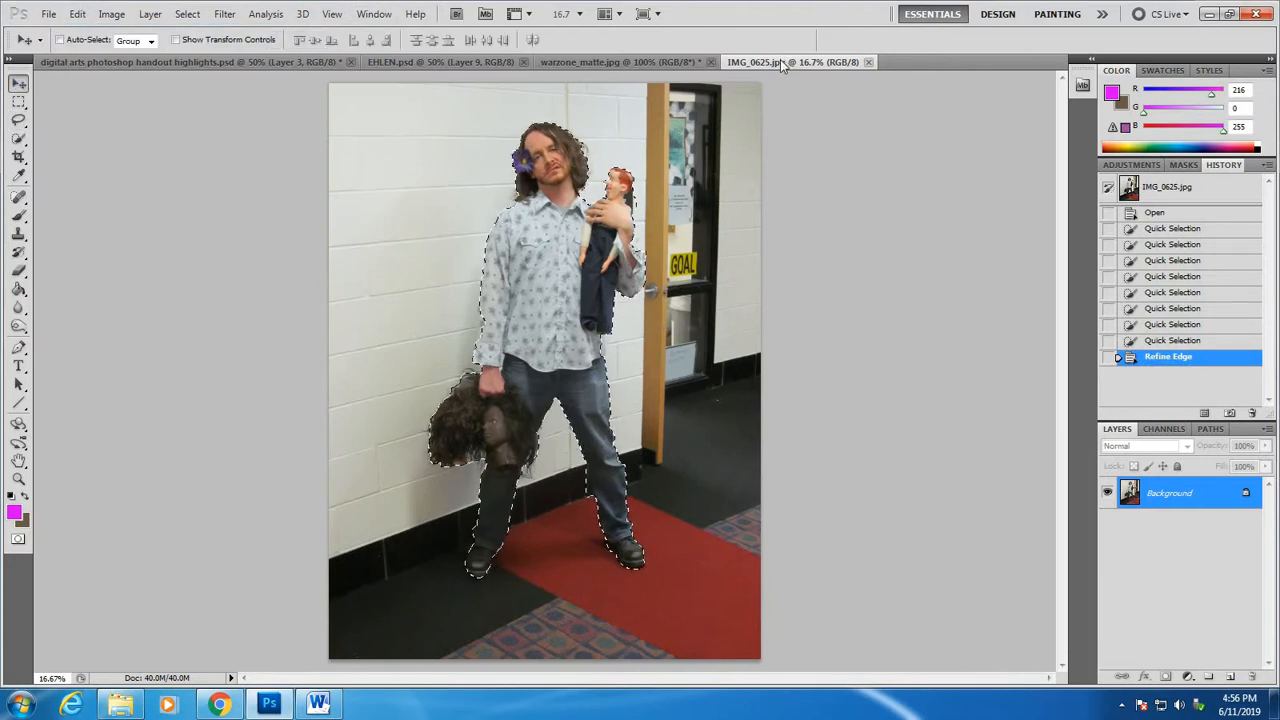
left_click_drag(785, 65, 436, 244)
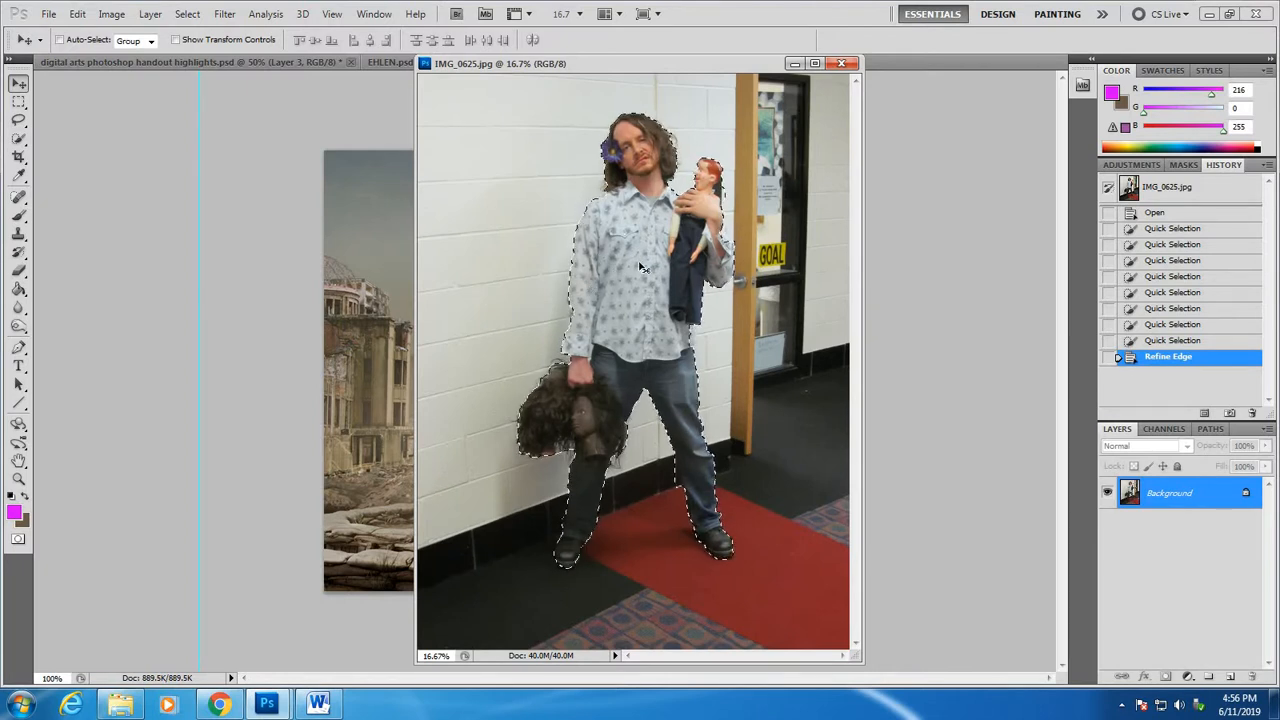
left_click_drag(616, 270, 372, 276)
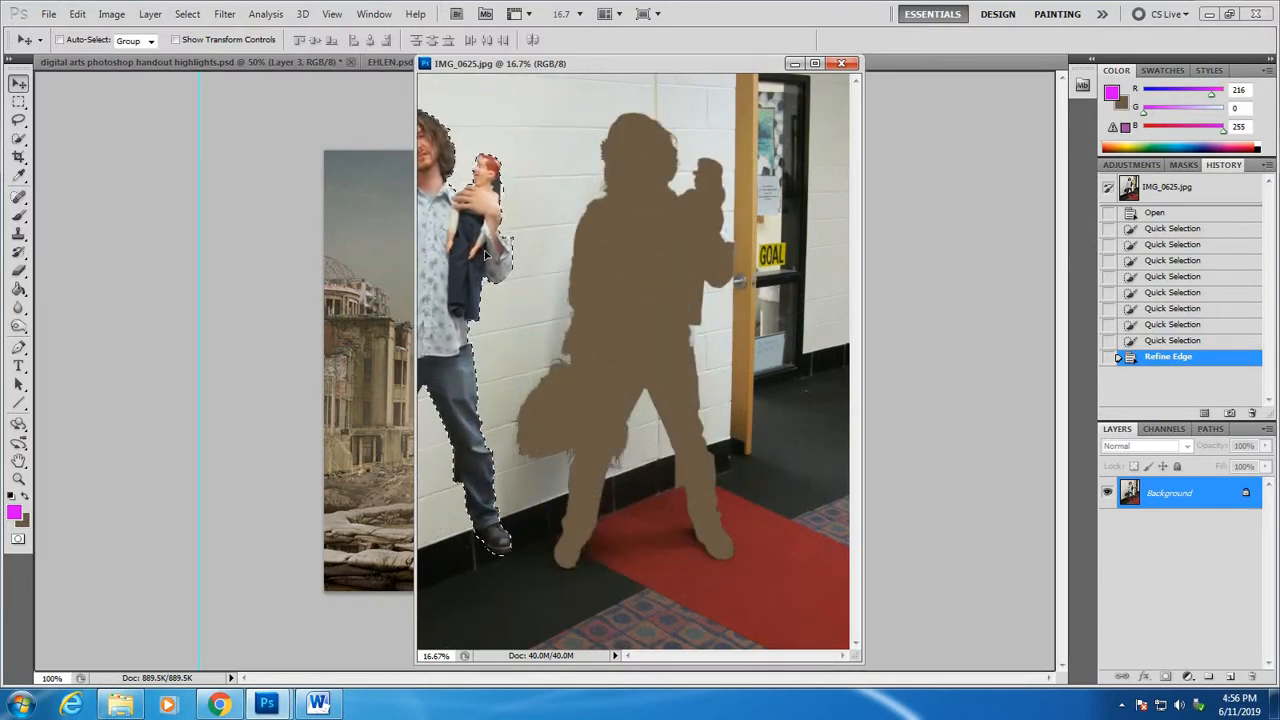
left_click_drag(484, 250, 388, 258)
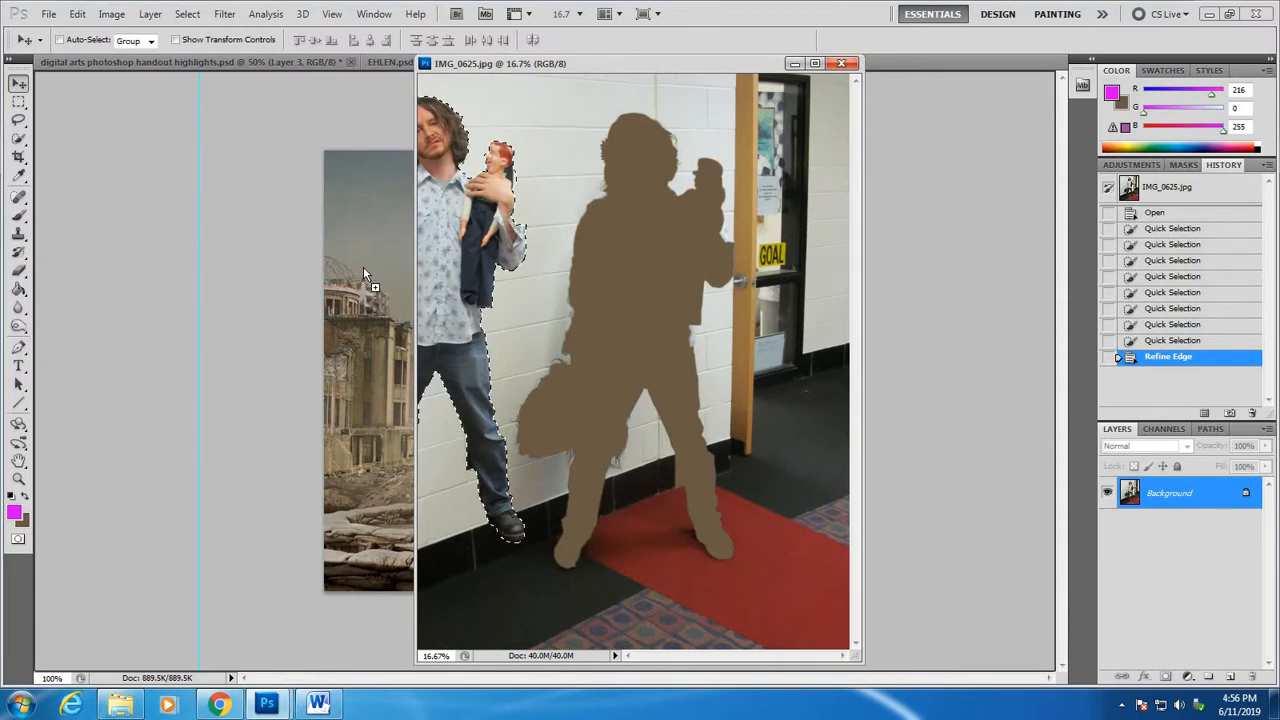
left_click_drag(363, 266, 363, 267)
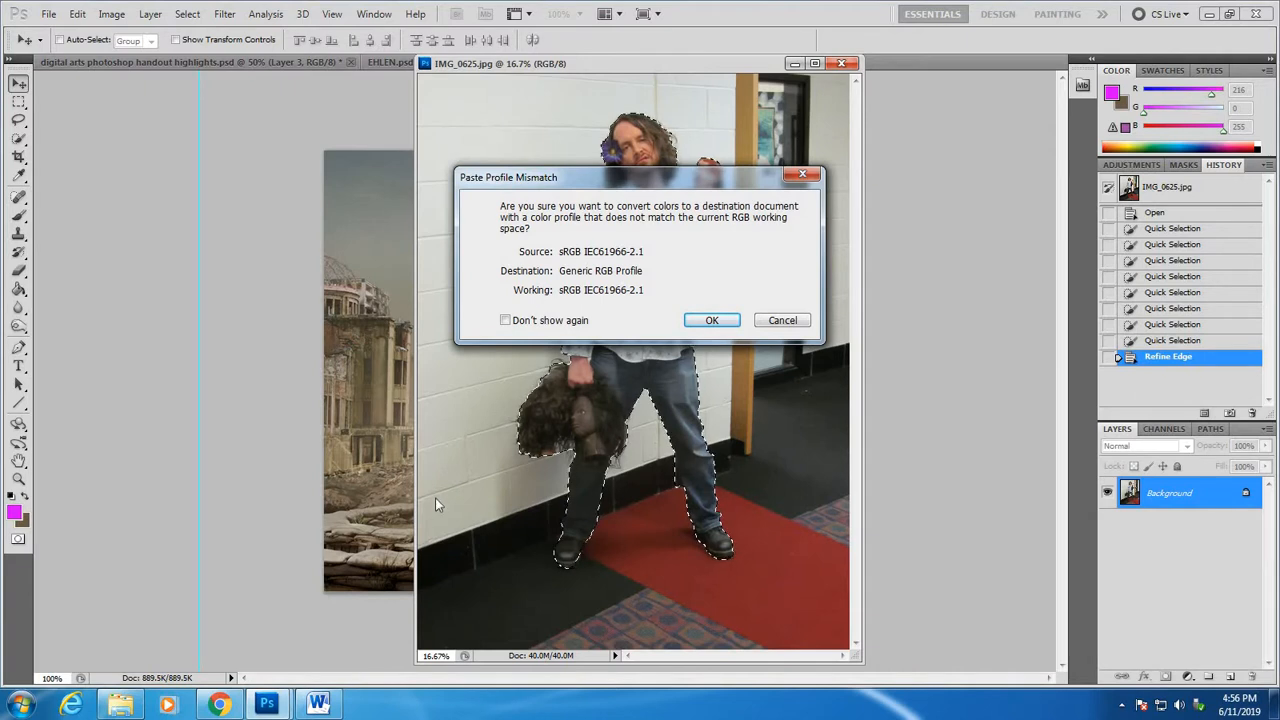
left_click(704, 319)
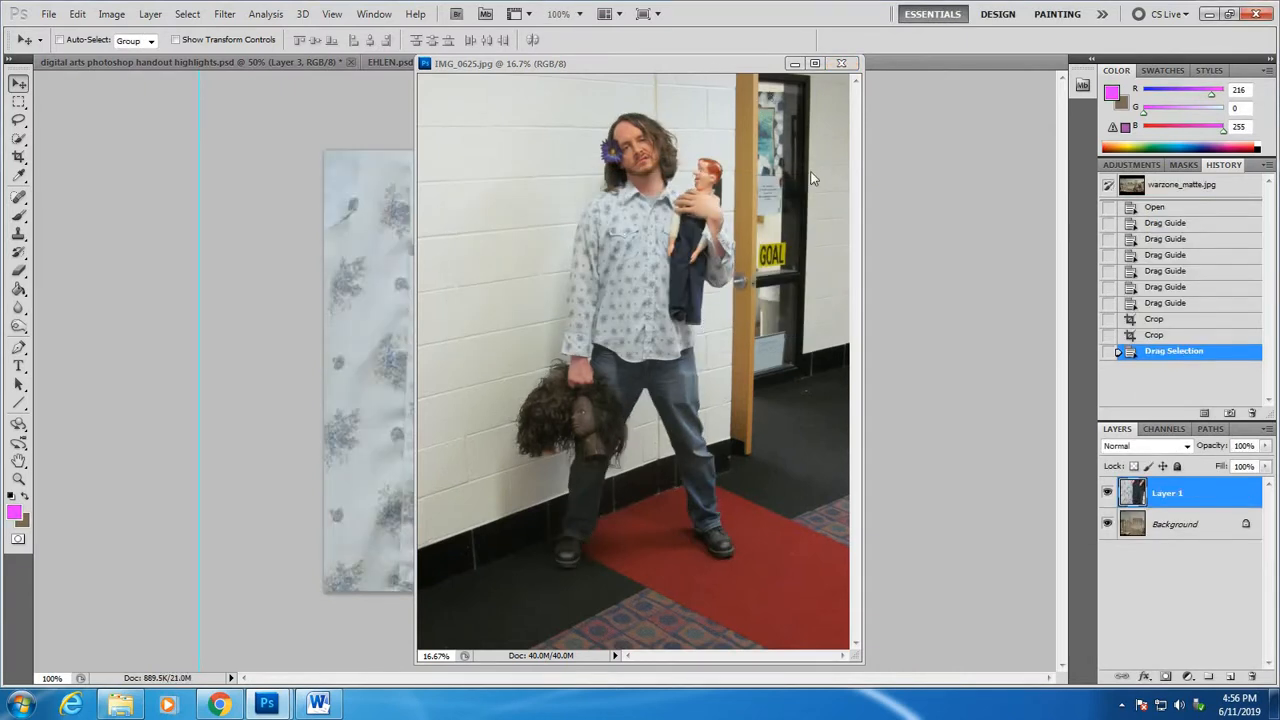
Dock IMG_0625.jpg back among the open documents and reposition the man's layer in warzone_matte.jpg so his face is on the canvas
left_click_drag(712, 60, 896, 66)
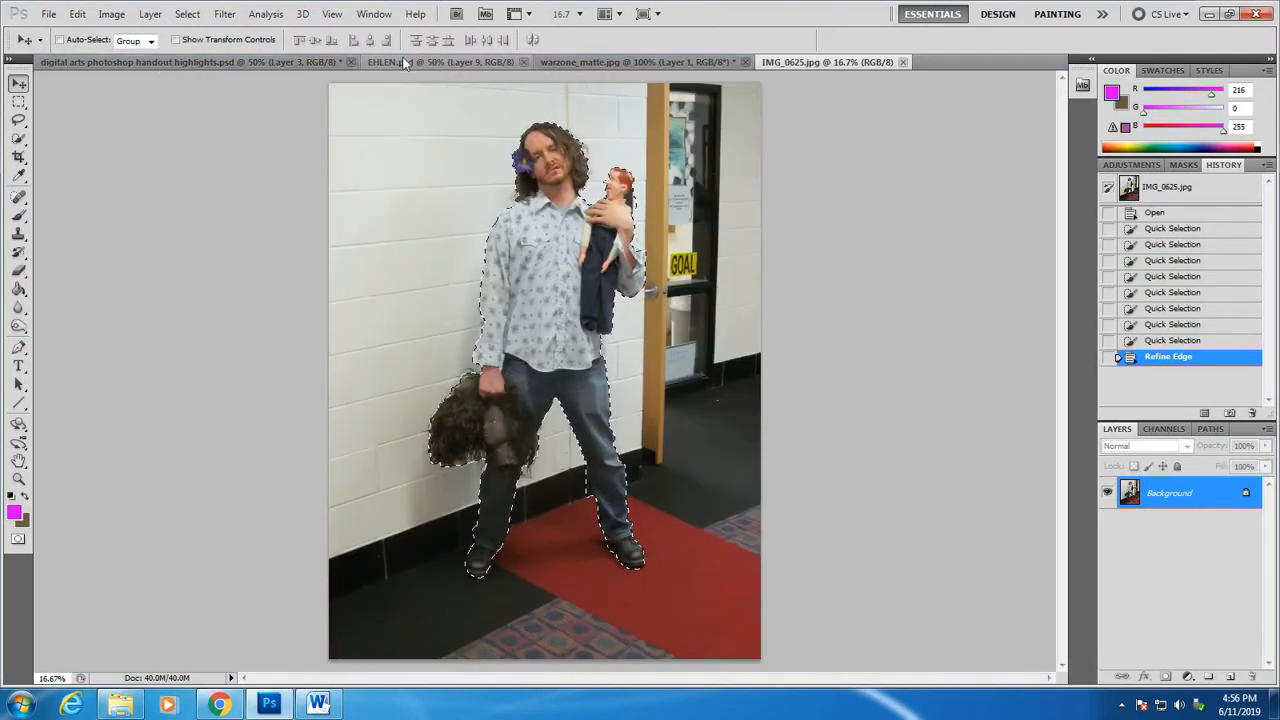
left_click(405, 62)
left_click(610, 59)
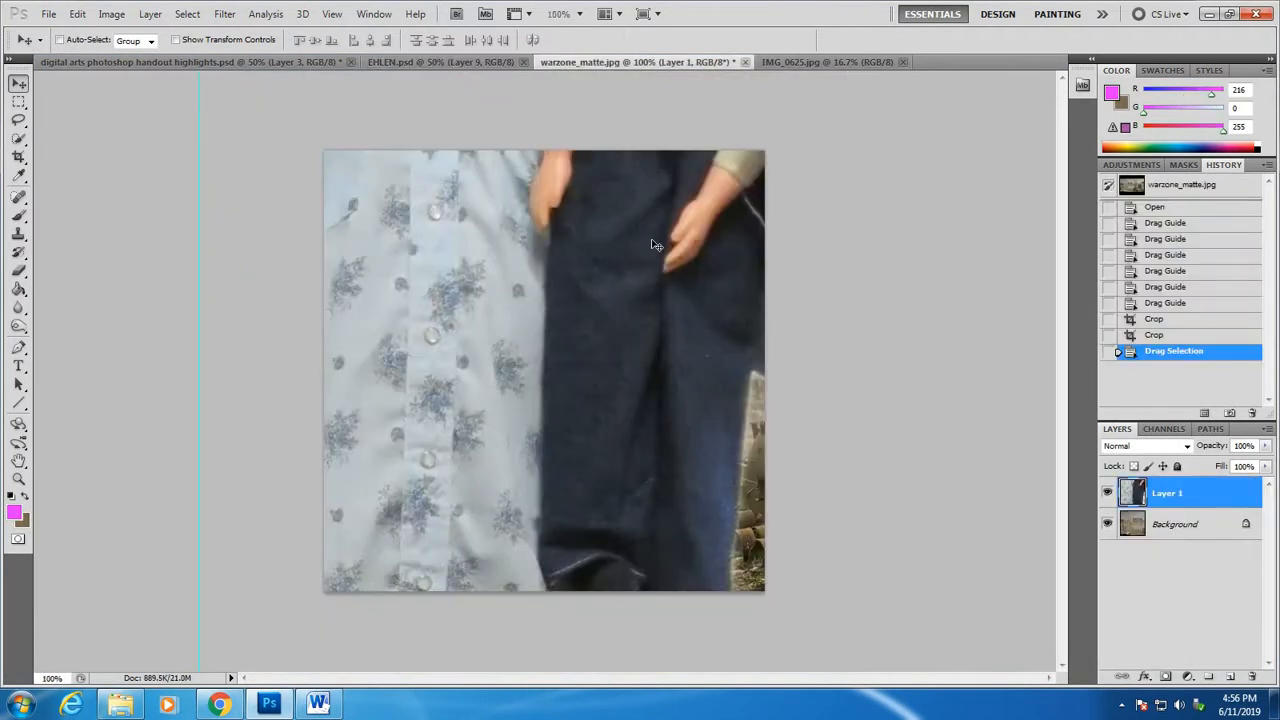
left_click_drag(643, 214, 539, 554)
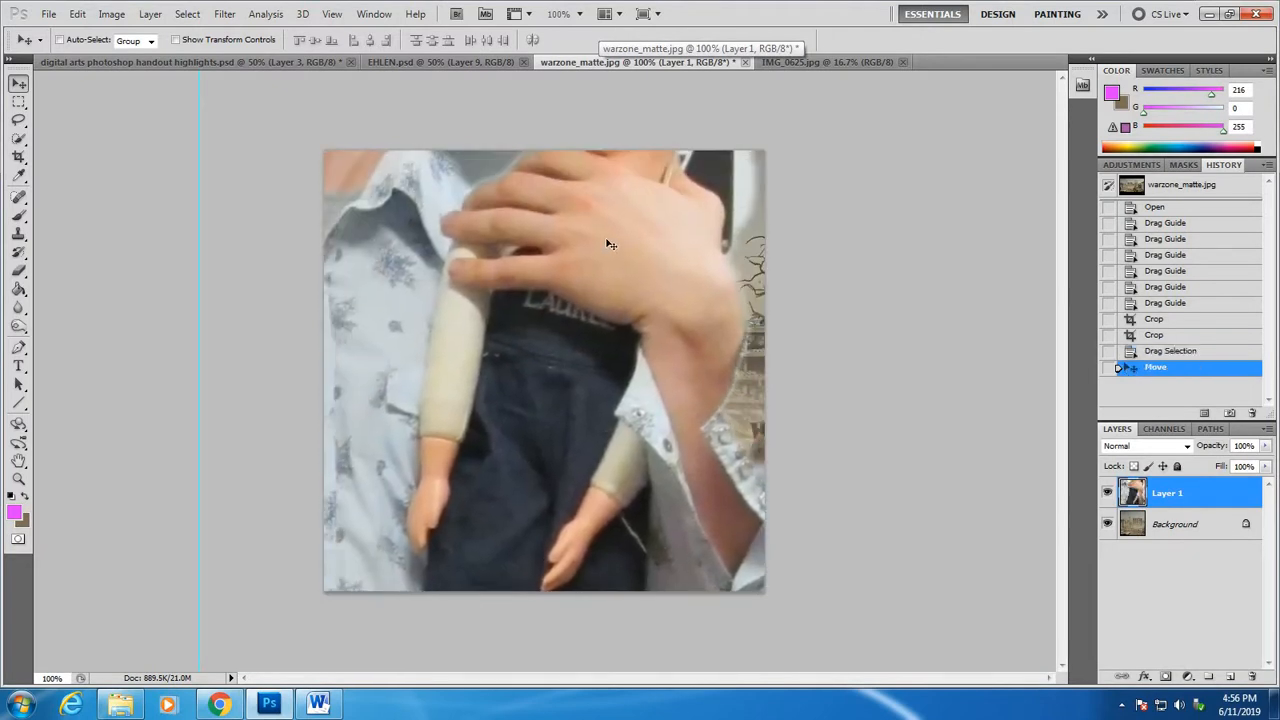
left_click_drag(610, 244, 772, 484)
left_click_drag(469, 243, 648, 324)
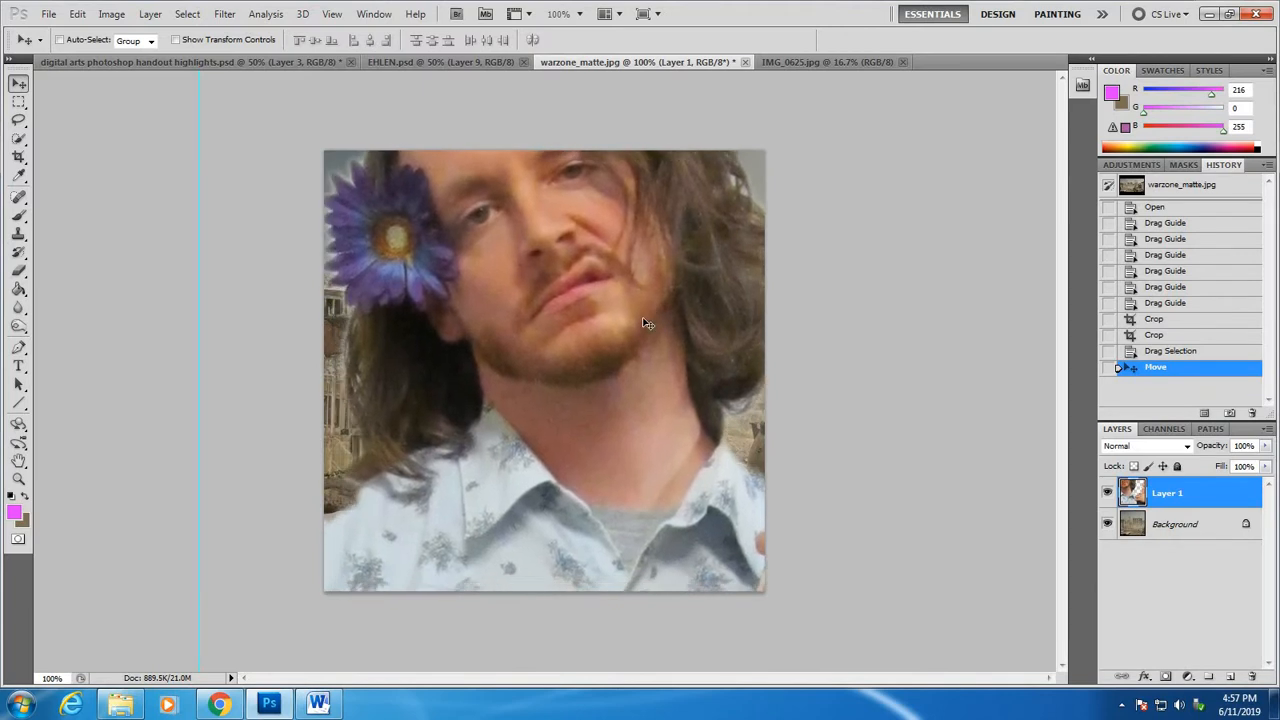
Zoom out warzone_matte.jpg to 12.5% to examine the oversized man against the small canvas, and activate the Move tool
left_click(18, 481)
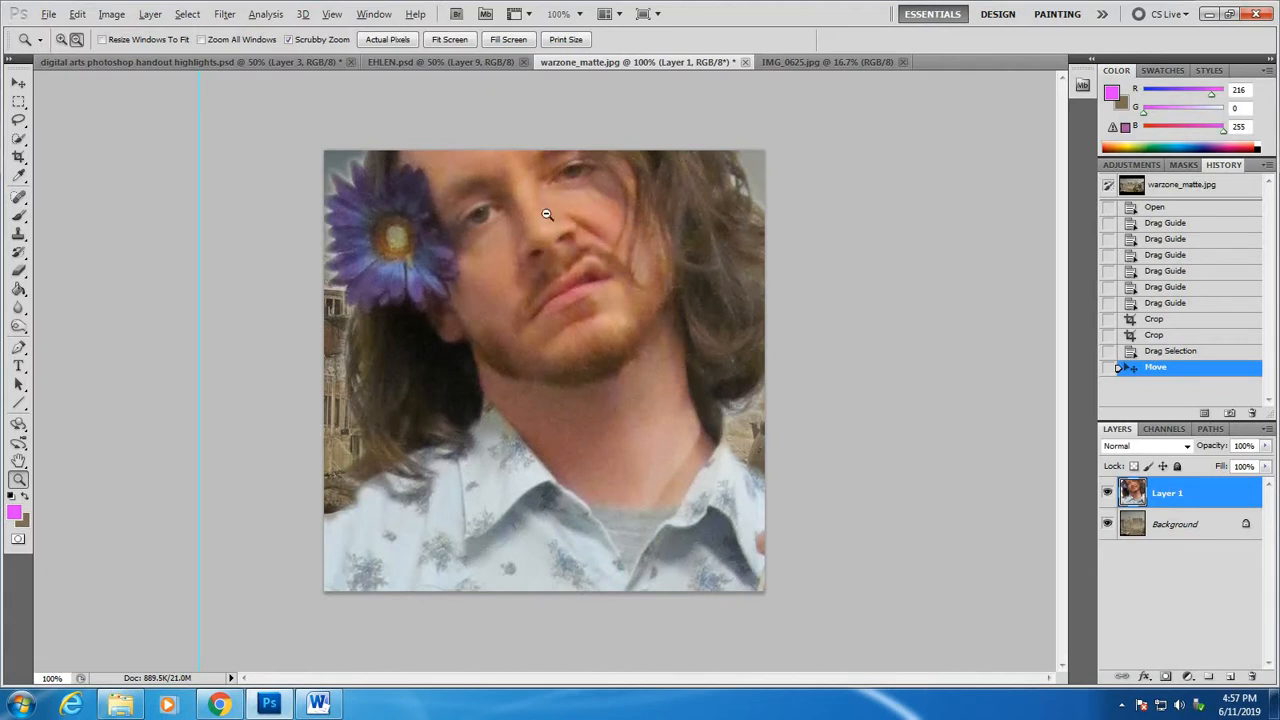
left_click(550, 277)
left_click(553, 311)
left_click(553, 318)
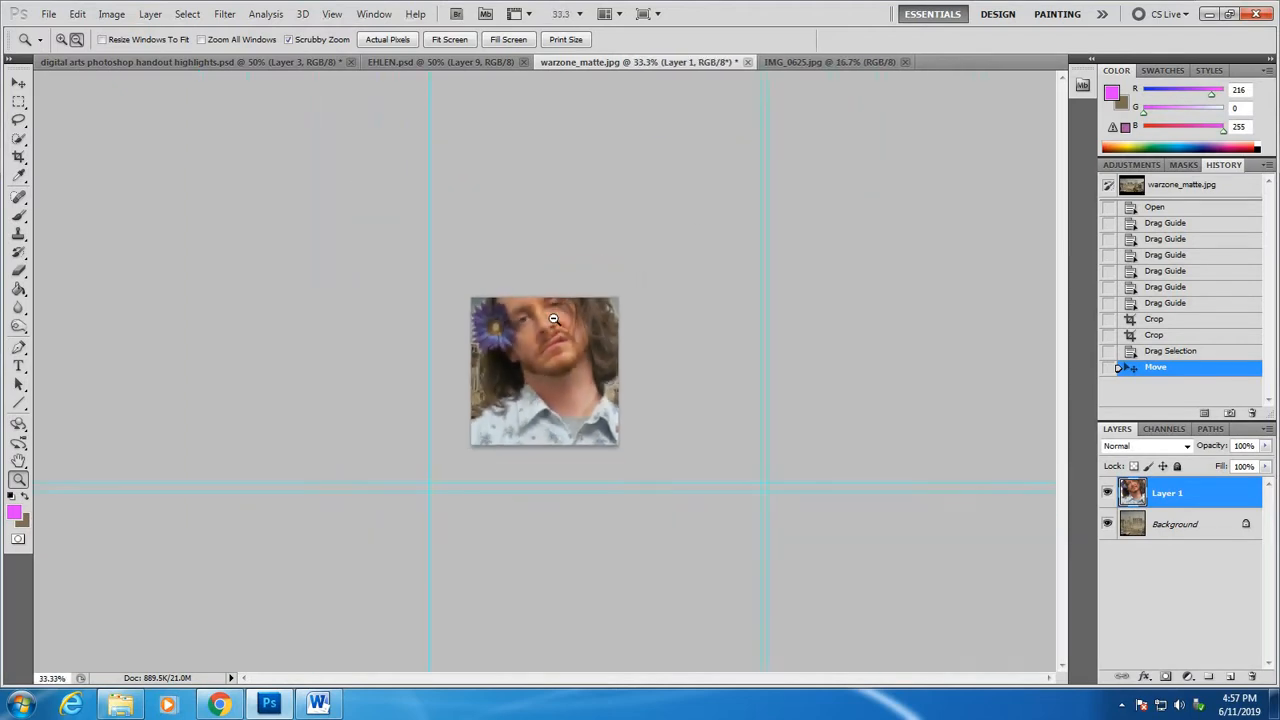
left_click(553, 318)
left_click(540, 362)
left_click(545, 366)
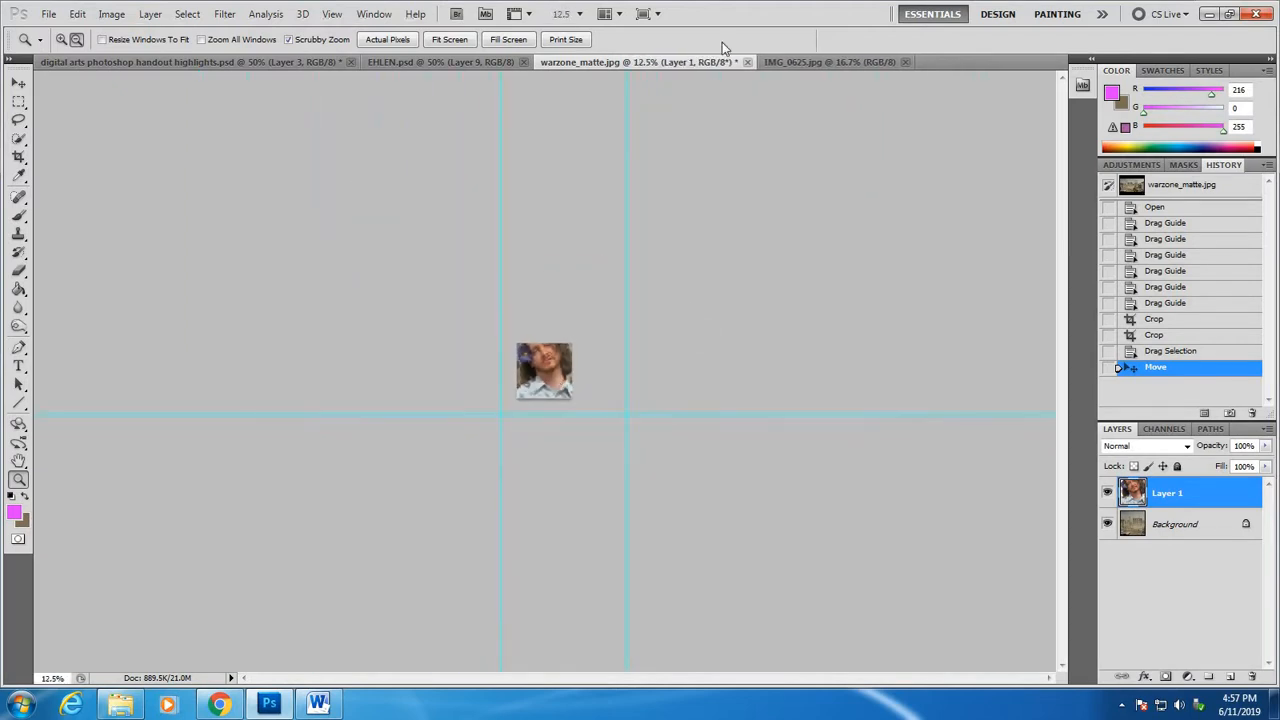
left_click(17, 86)
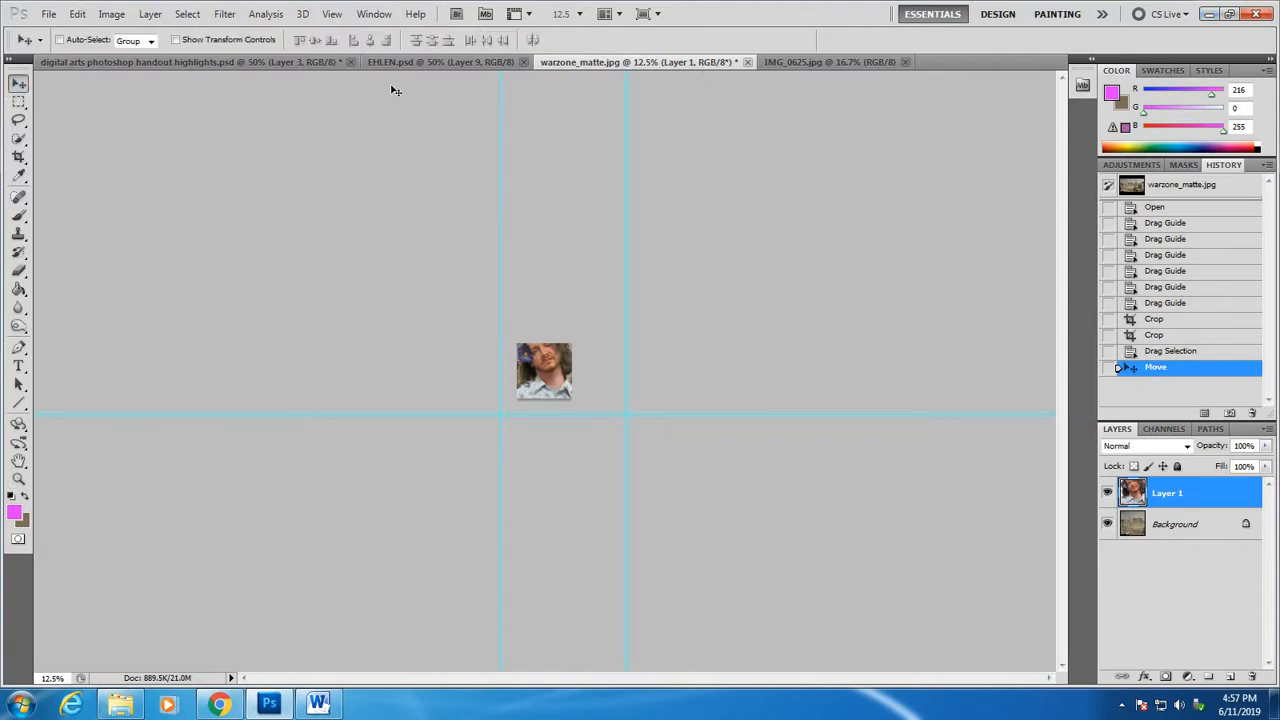
Highlight the Ctrl+T Free Transform and Enter entries in magenta in the handout's Keystrokes list
left_click(258, 64)
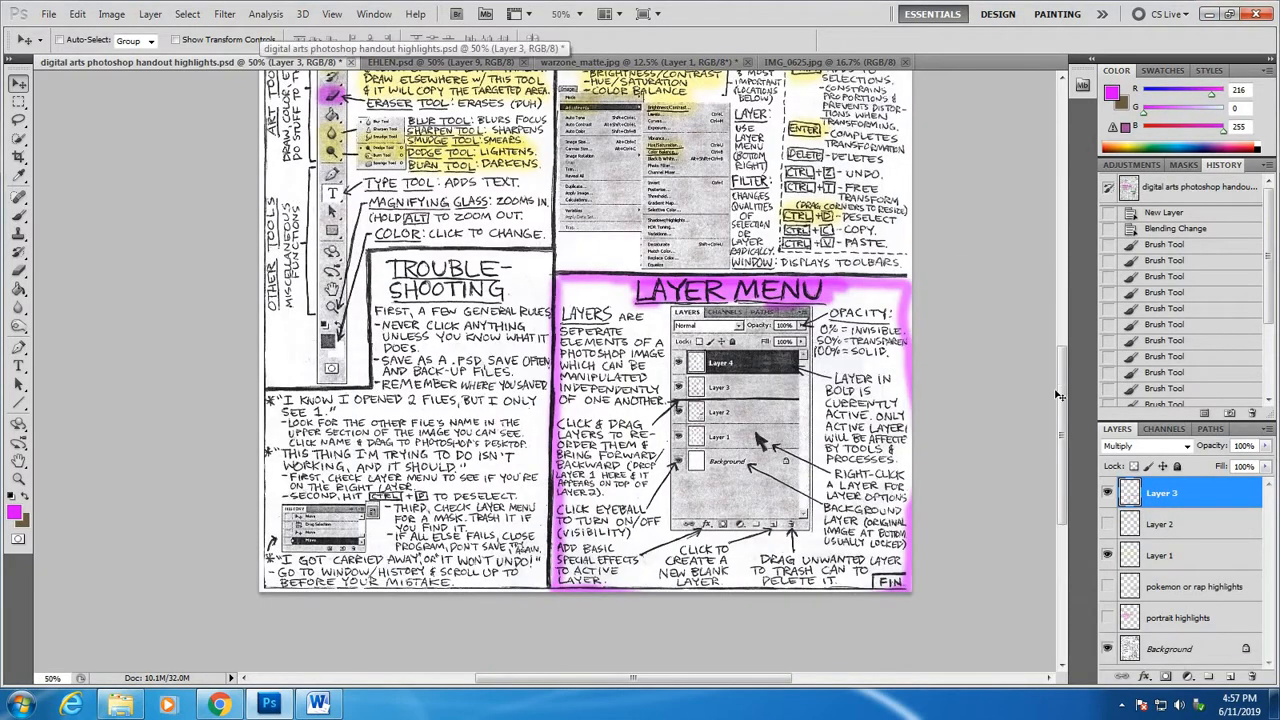
left_click_drag(1067, 382, 1067, 287)
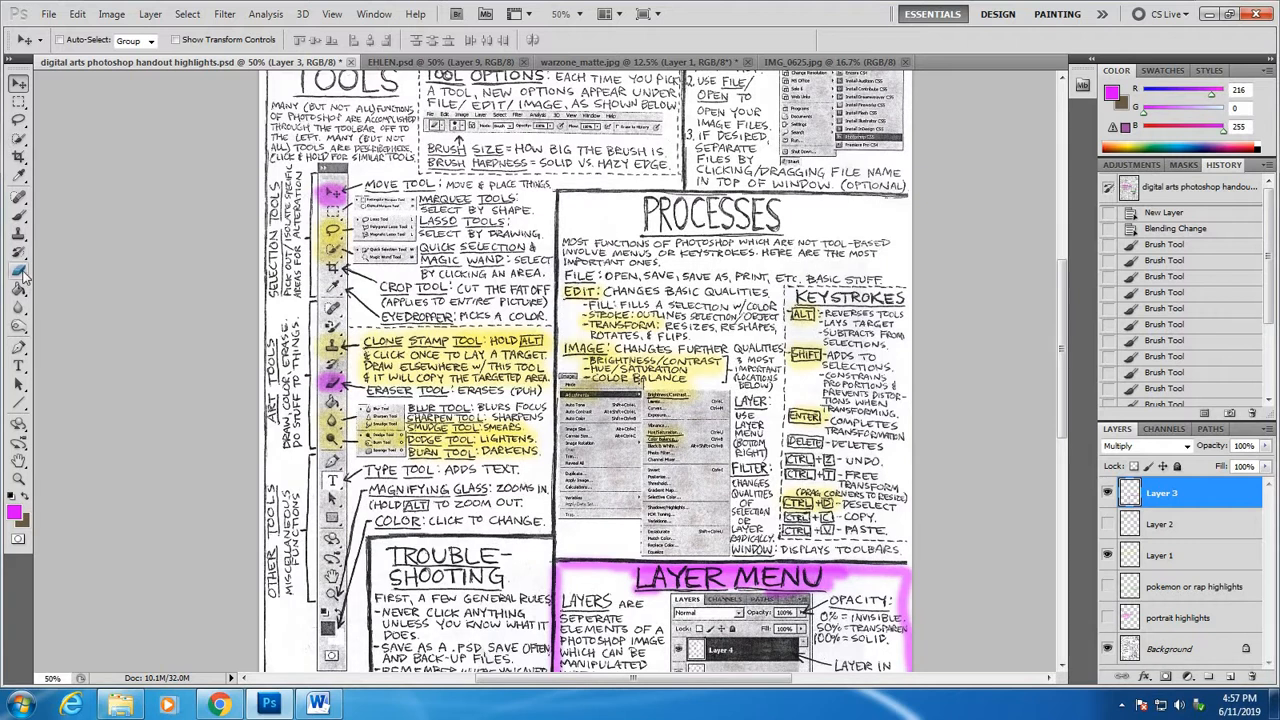
left_click(16, 216)
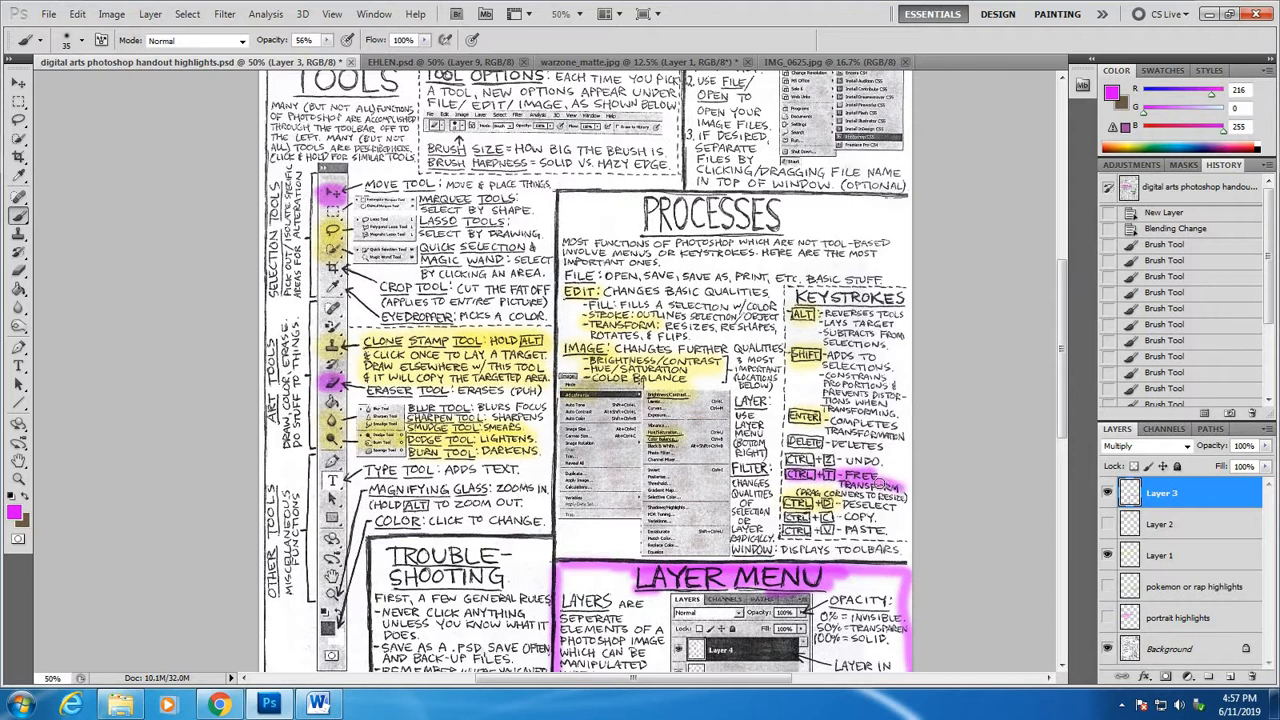
left_click_drag(856, 486, 890, 486)
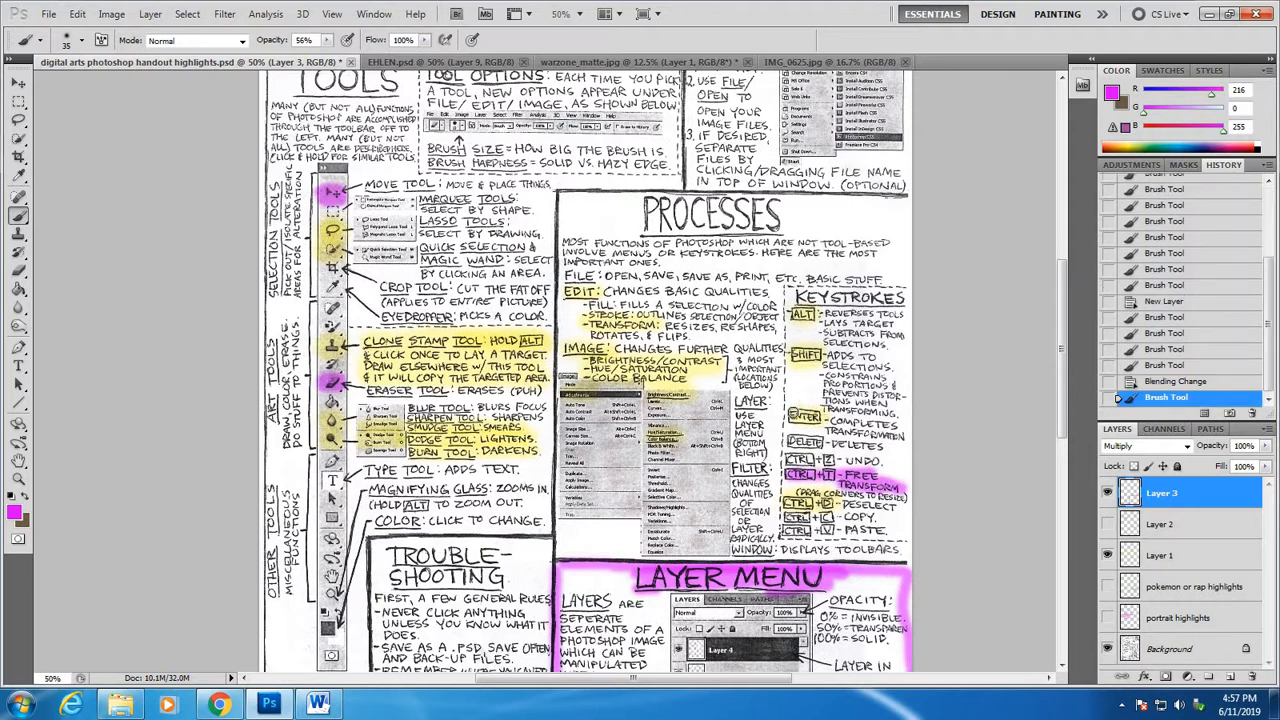
left_click(824, 414)
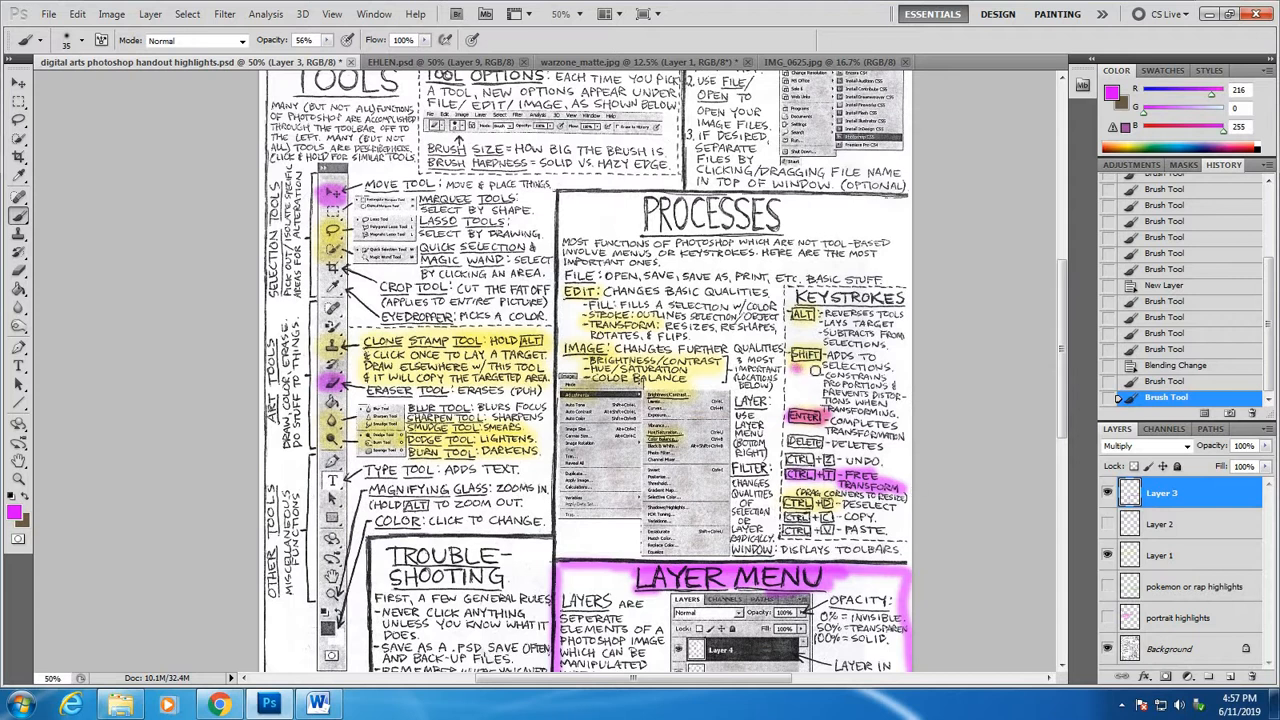
Highlight the Shift entry in magenta in the handout's Keystrokes list and return to warzone_matte.jpg
left_click_drag(815, 370, 808, 357)
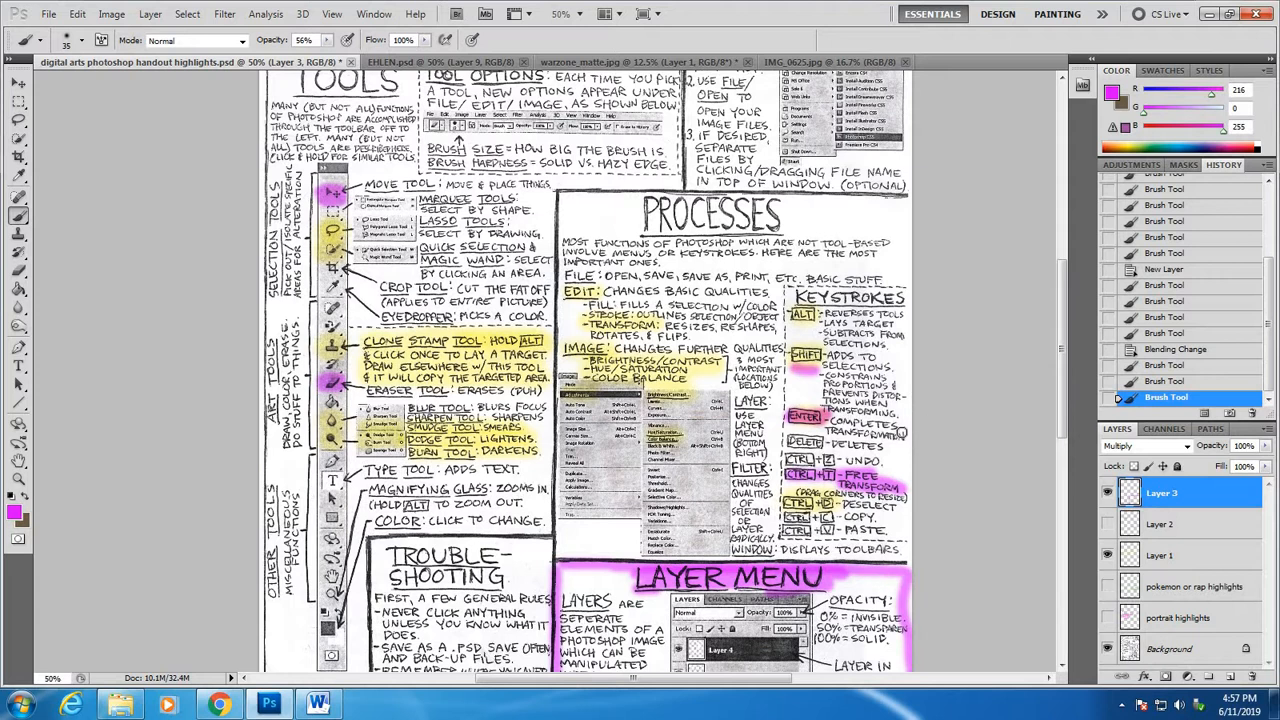
left_click(641, 63)
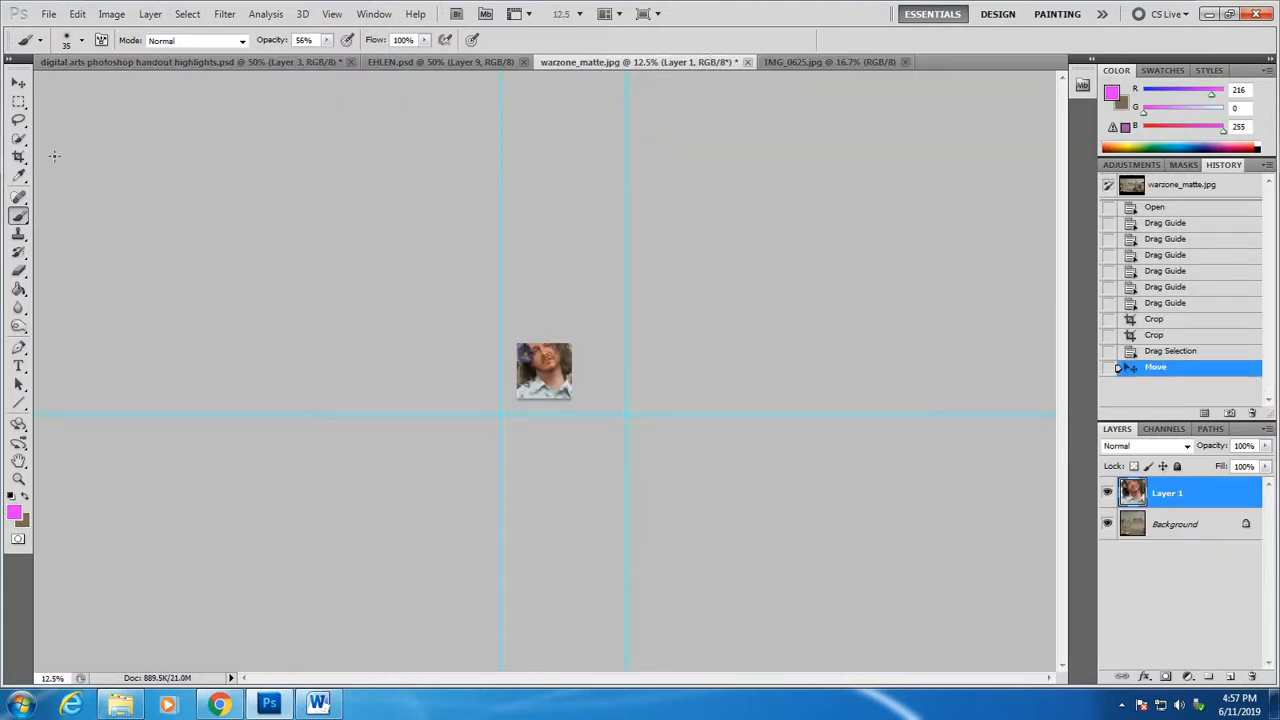
Free Transform the man's layer proportionally down to about 15% and place his whole body inside the square canvas
key("ctrl+t")
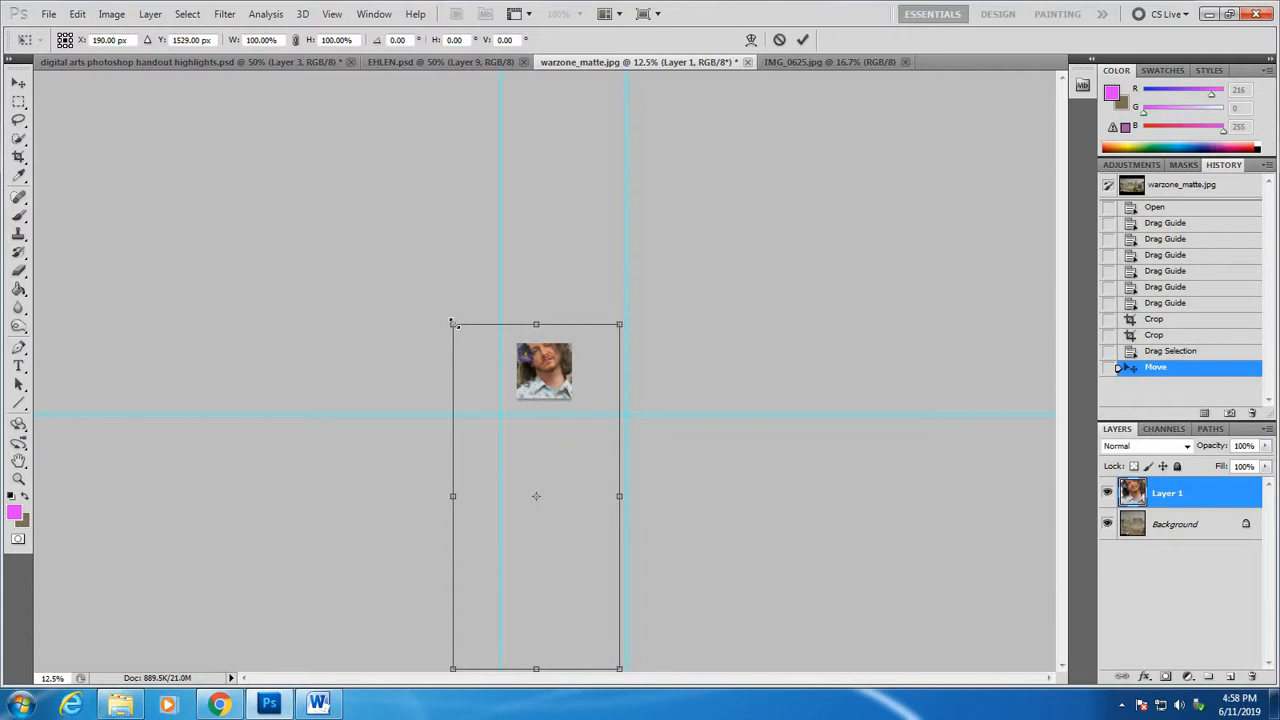
left_click_drag(473, 352, 628, 607)
left_click_drag(581, 508, 552, 366)
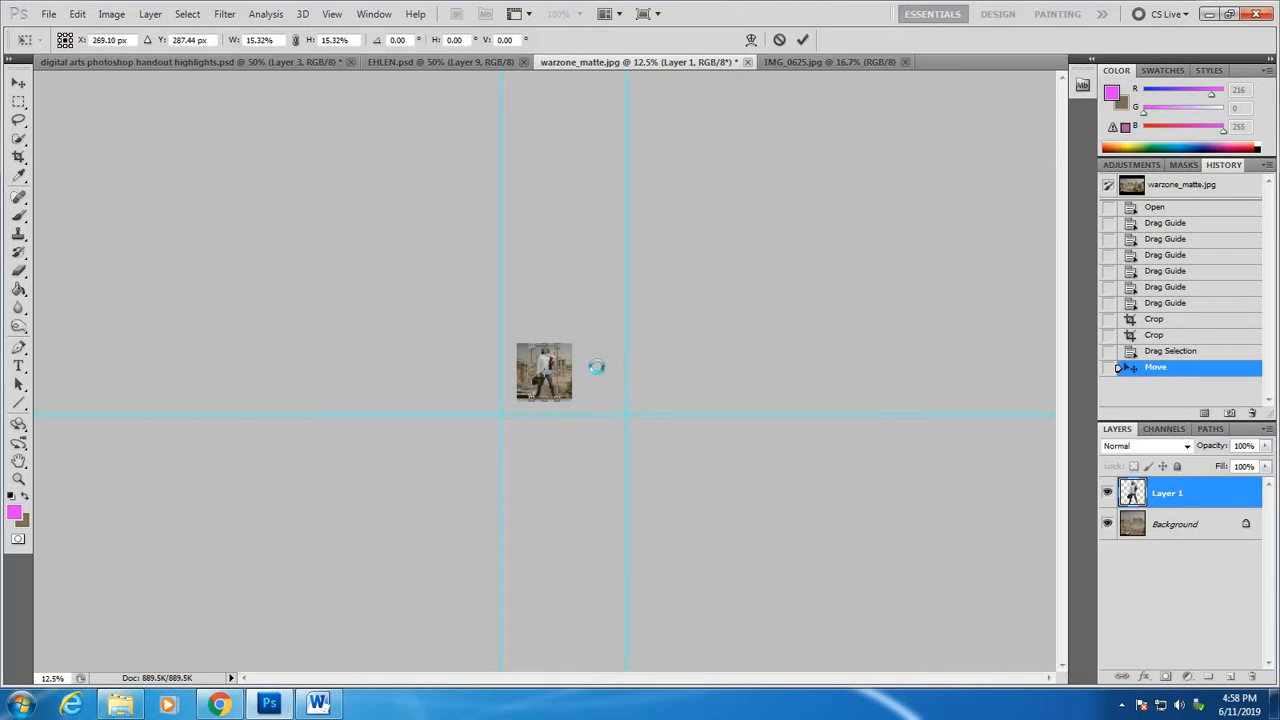
key("b")
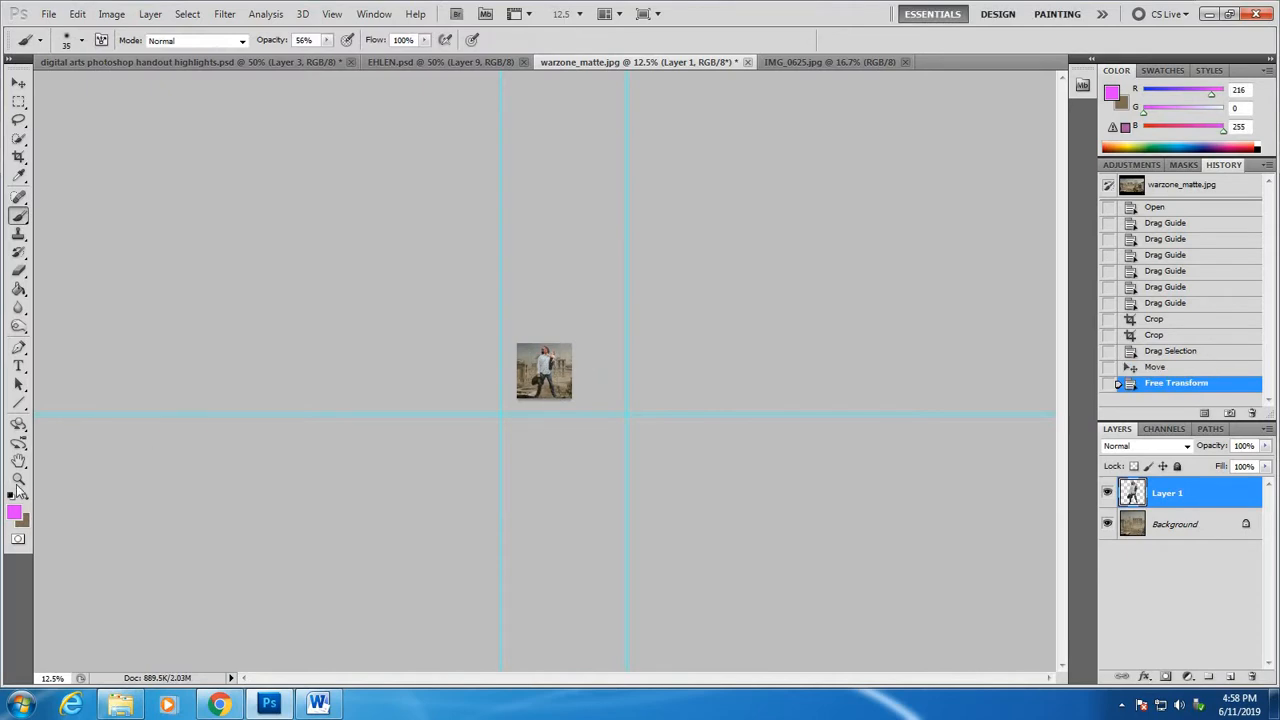
Move the man's layer slightly up and to the right over the warzone background
left_click(18, 480)
left_click_drag(559, 363, 559, 363)
left_click(559, 363, "alt")
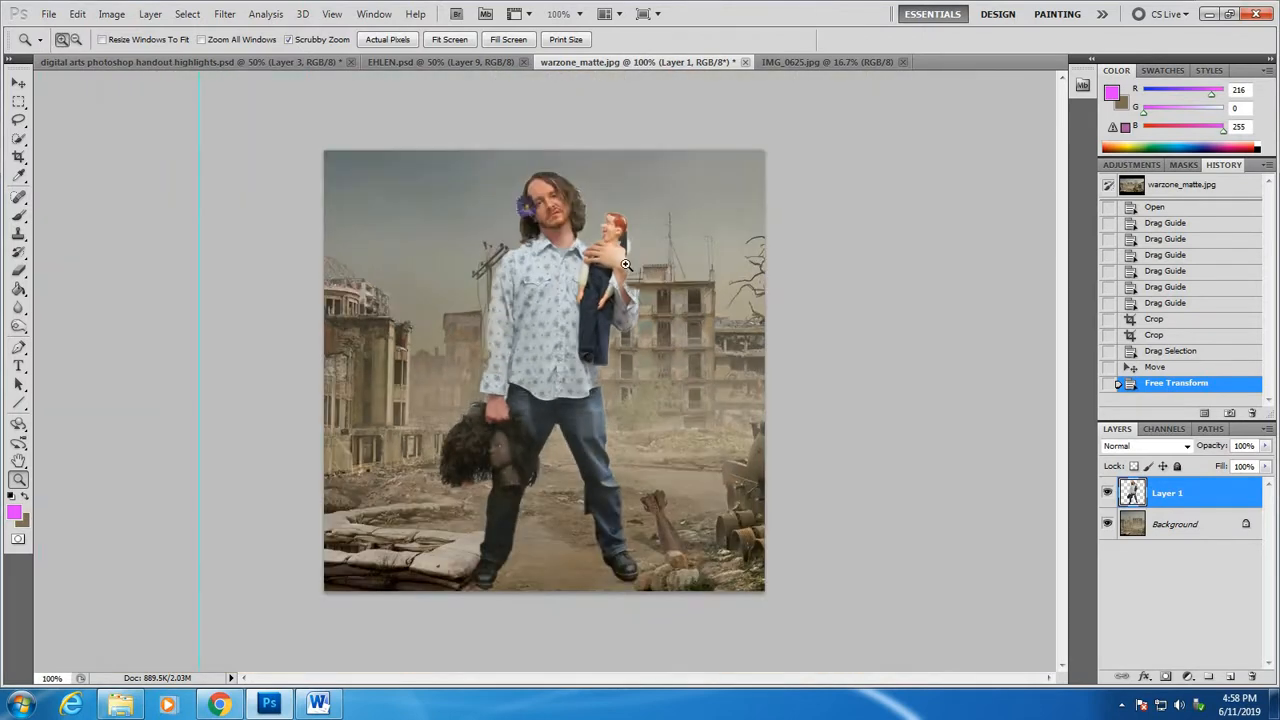
left_click(19, 83)
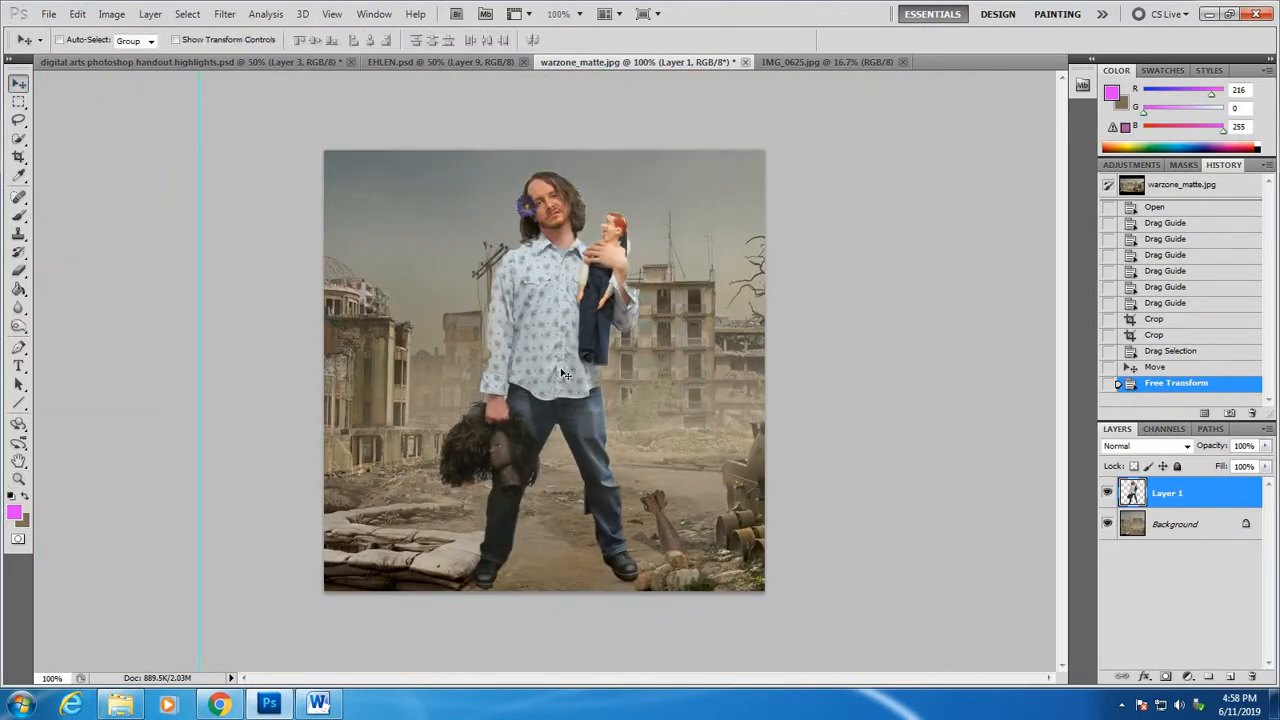
left_click_drag(573, 368, 585, 358)
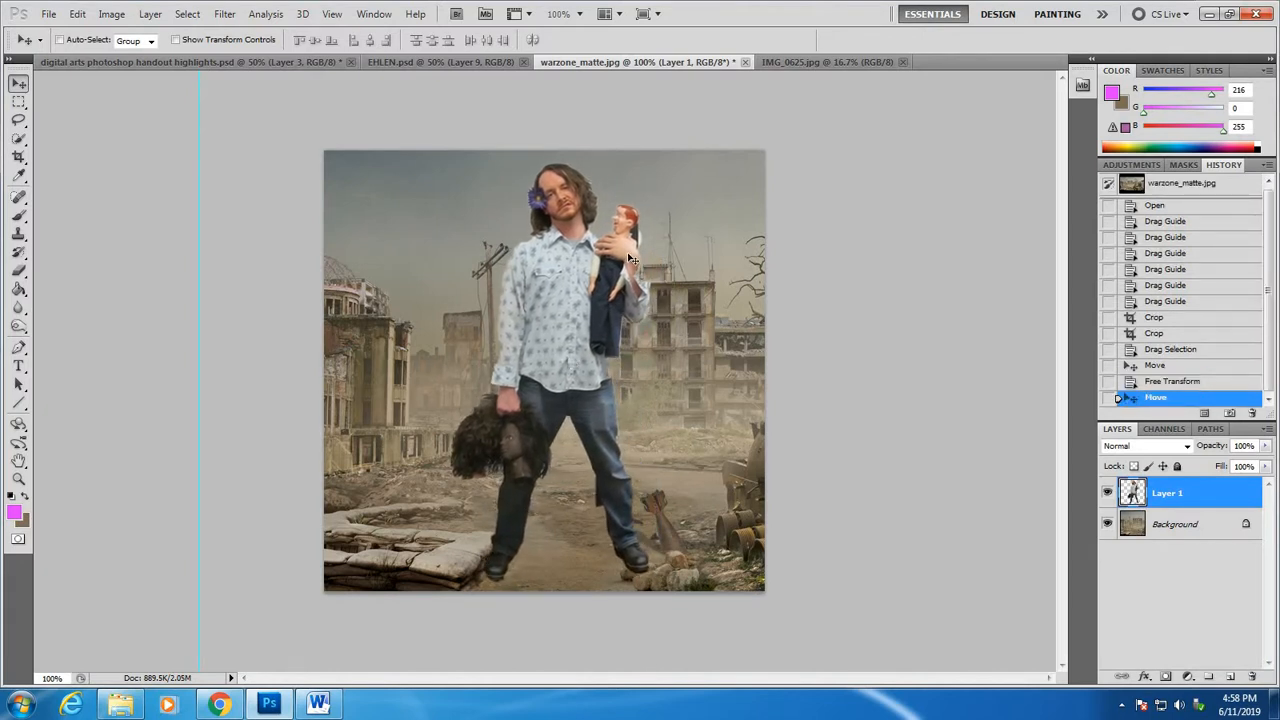
Free Transform the man proportionally to about 85% and move him up and right so he stands farther back on the dirt road
key("ctrl+t")
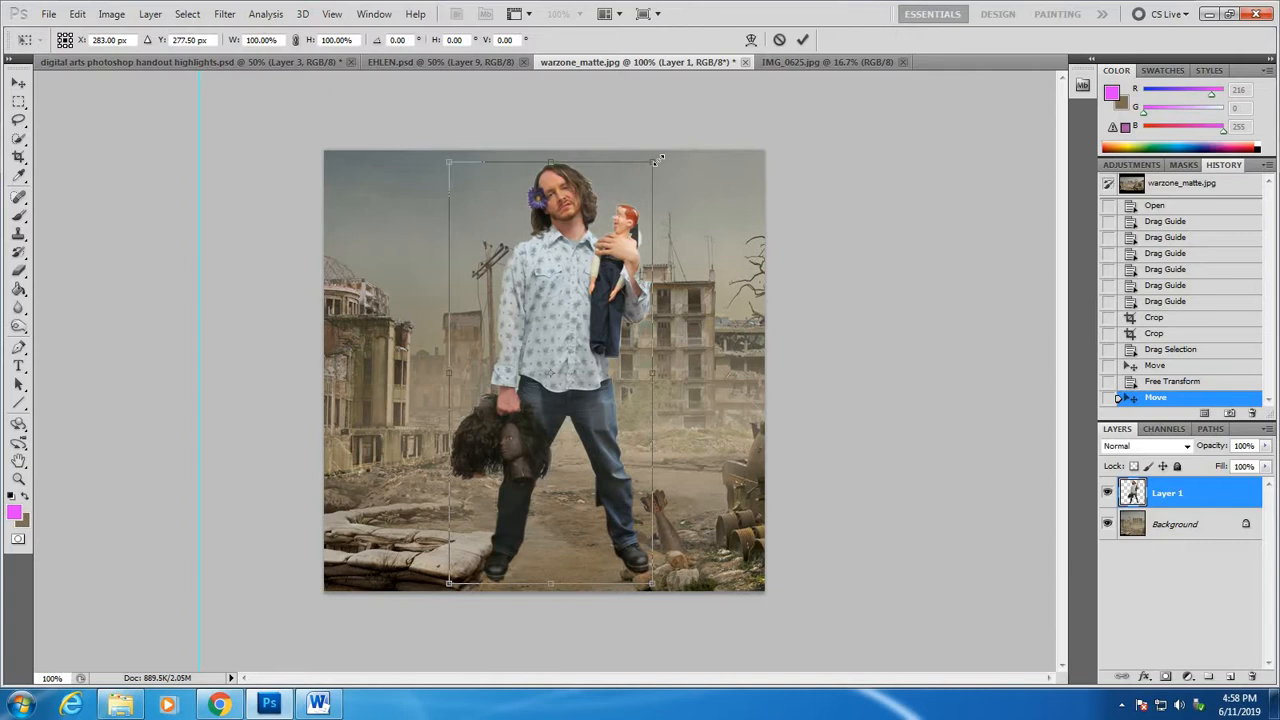
left_click_drag(659, 157, 617, 219)
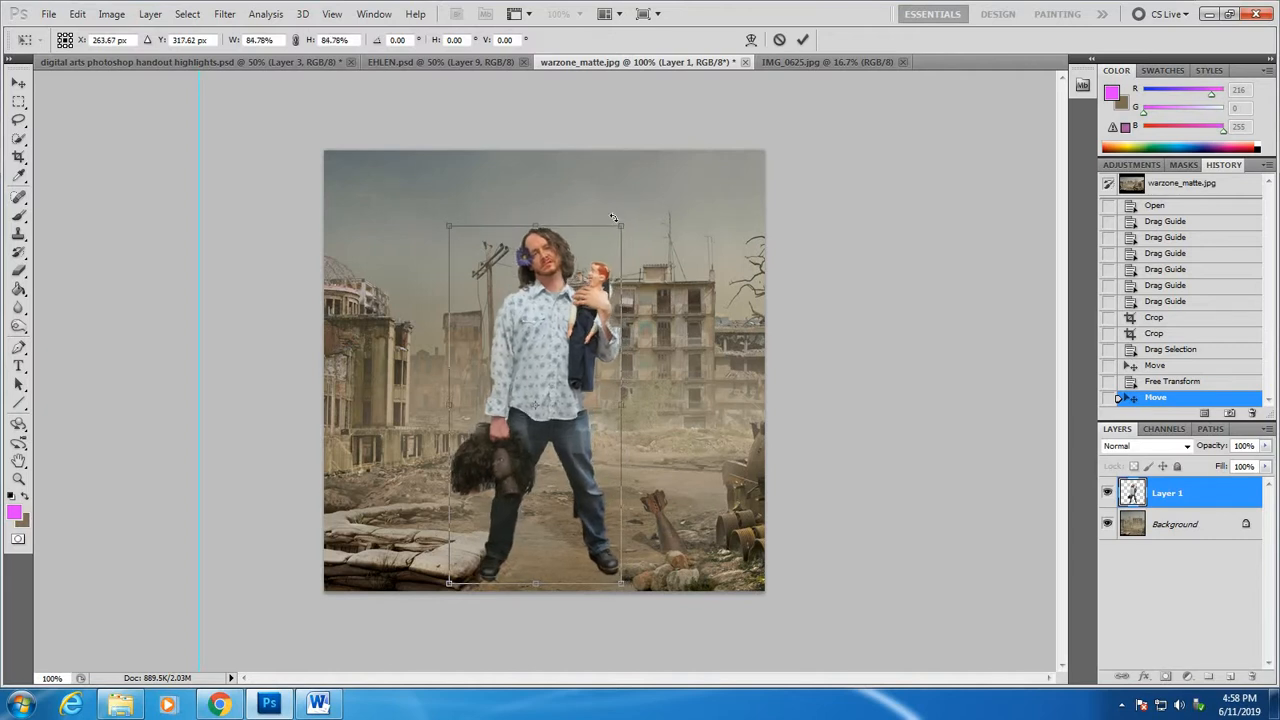
key("Return")
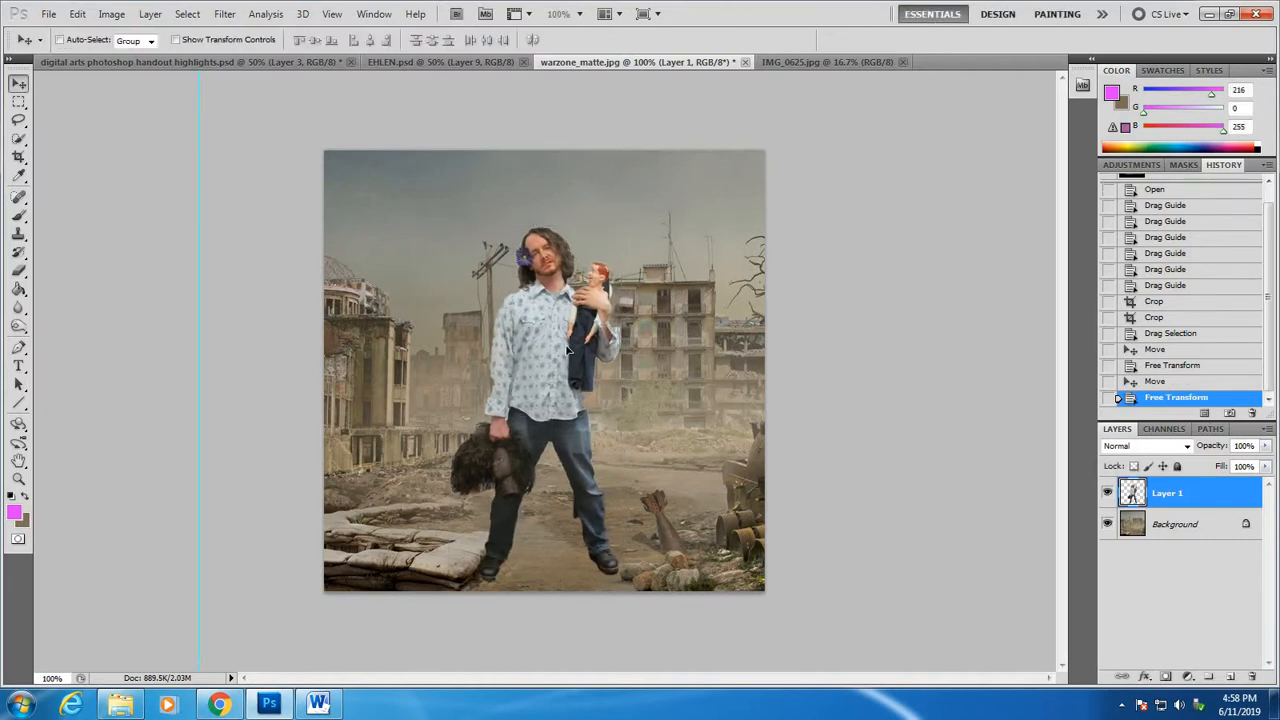
left_click_drag(566, 350, 566, 319)
left_click_drag(672, 501, 672, 501)
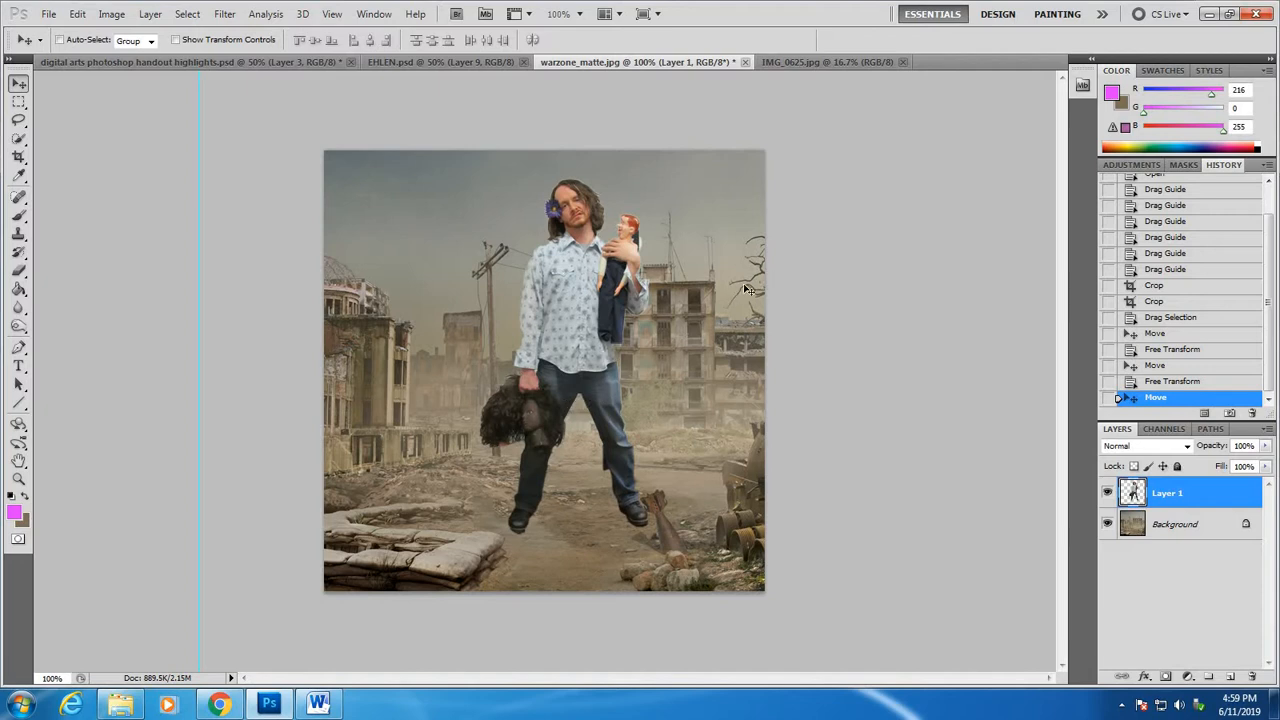
Examine the man from head to feet at 200% and compare his colors with the warzone background
left_click(18, 479)
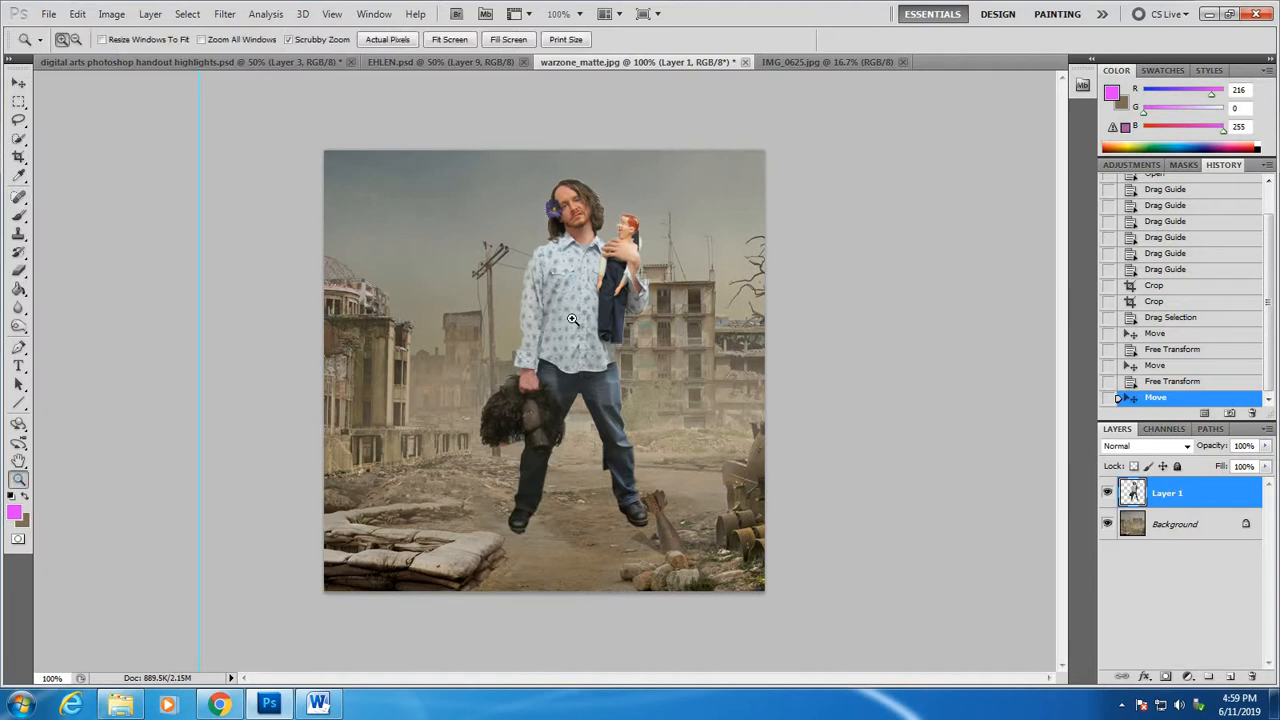
left_click(571, 318)
scroll(633, 280, "up", 5)
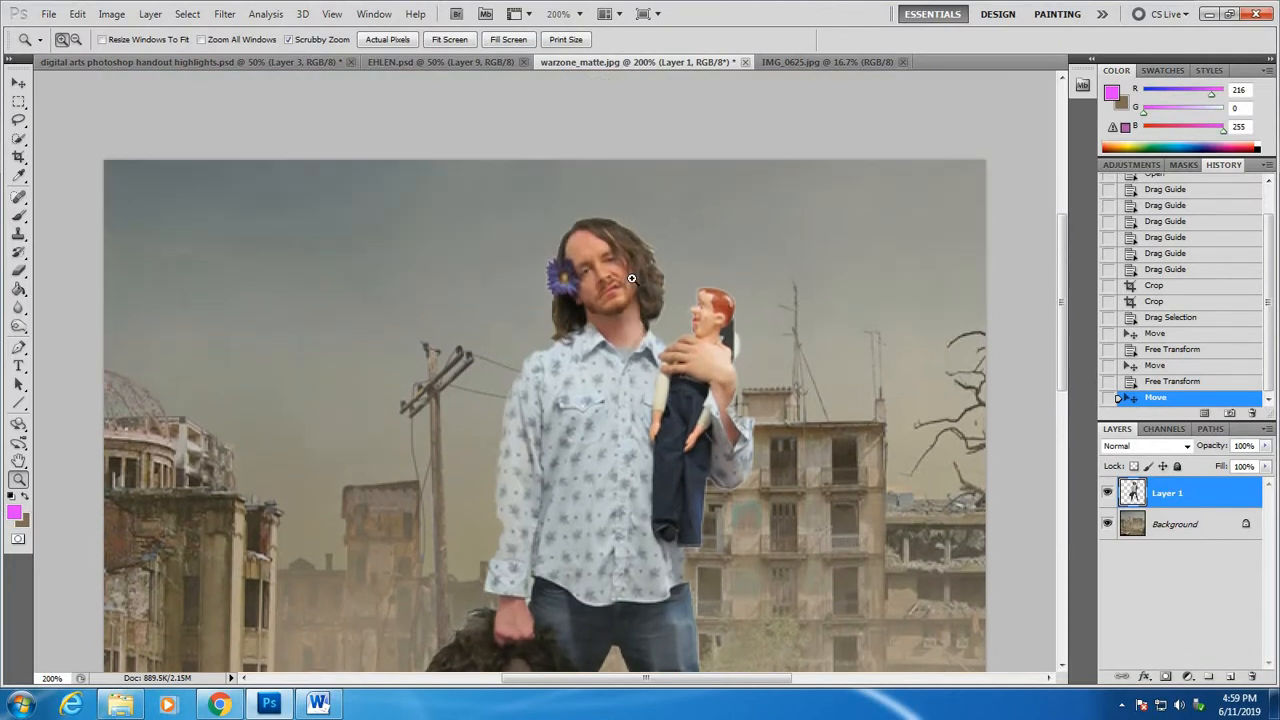
scroll(631, 278, "down", 5)
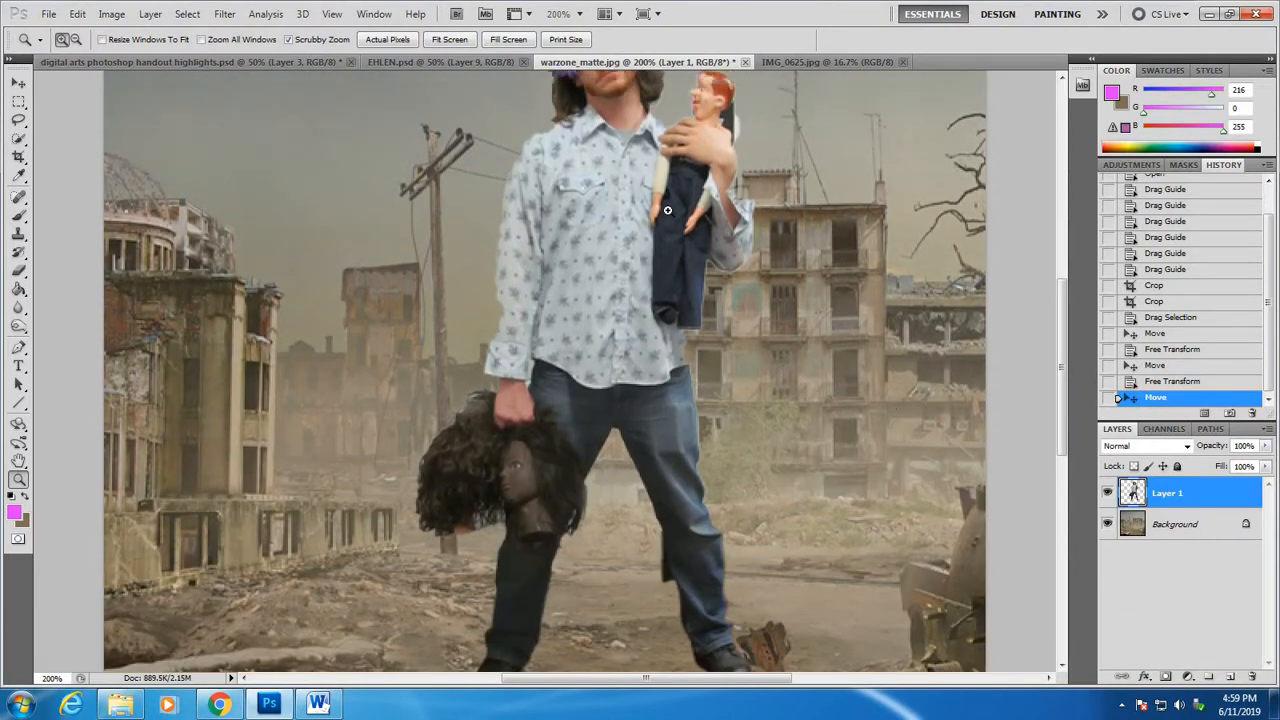
scroll(908, 298, "up", 2)
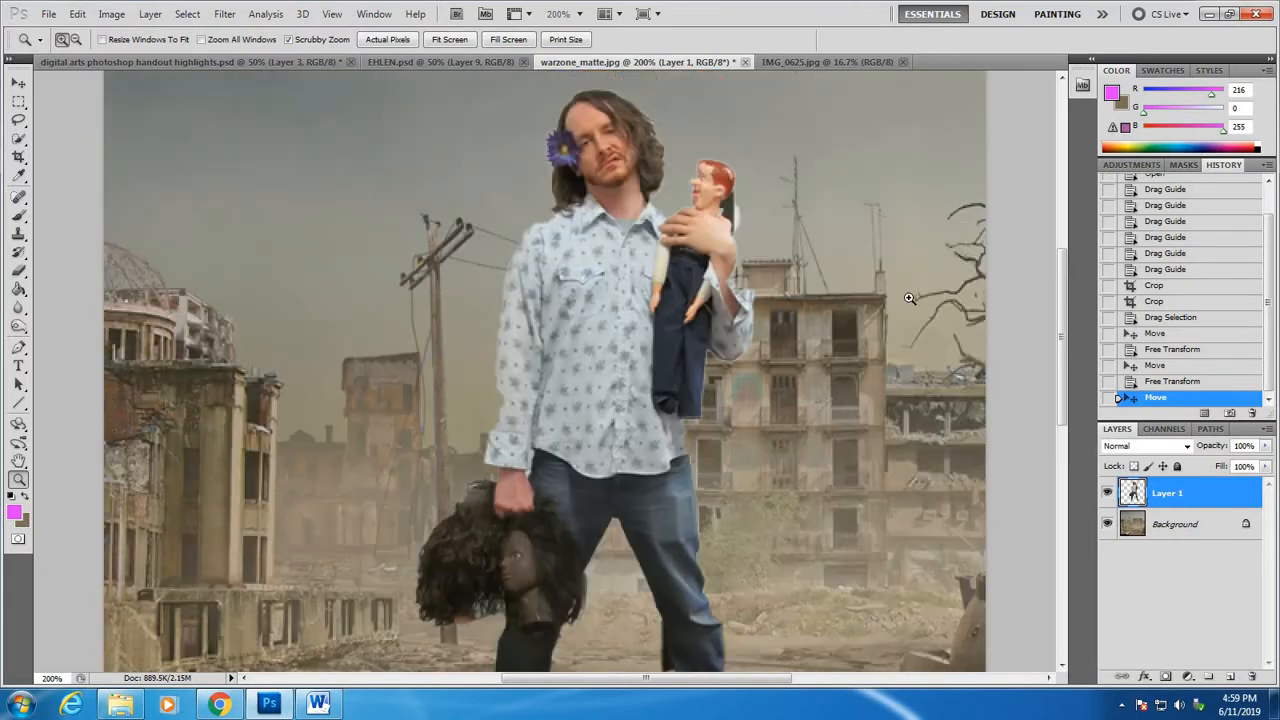
scroll(877, 306, "down", 2)
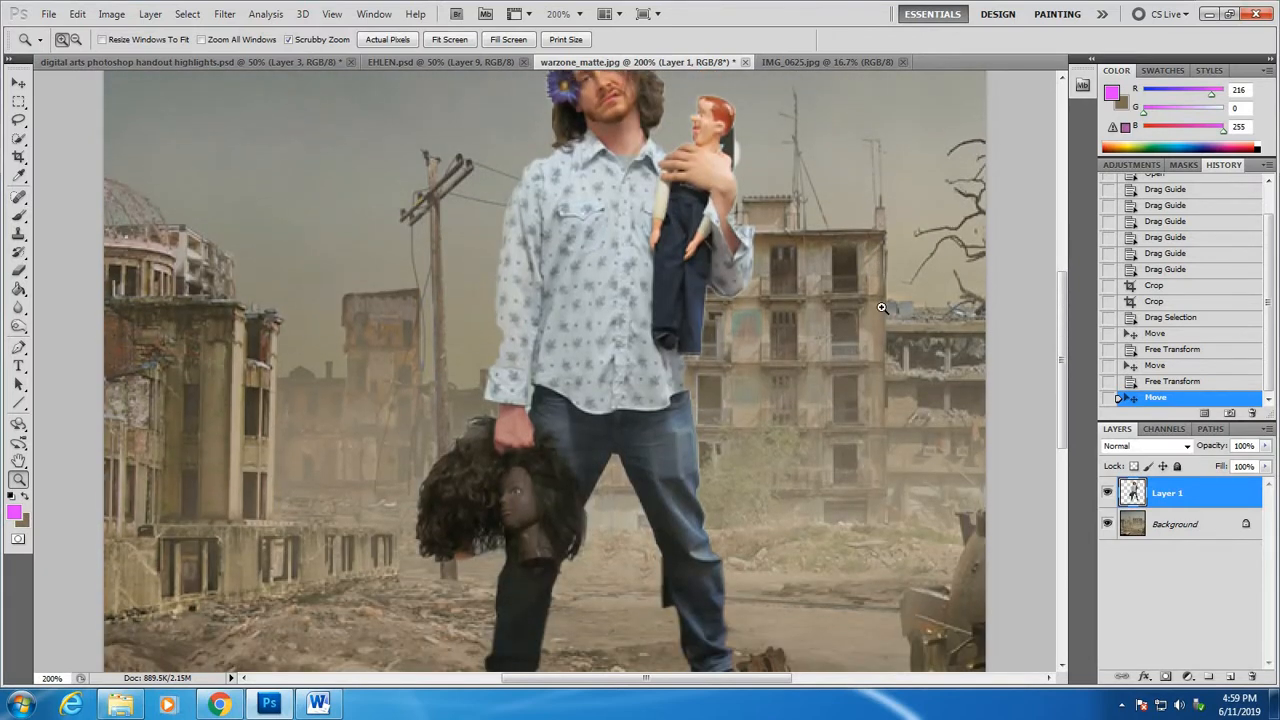
scroll(800, 305, "up", 3)
scroll(870, 280, "down", 2)
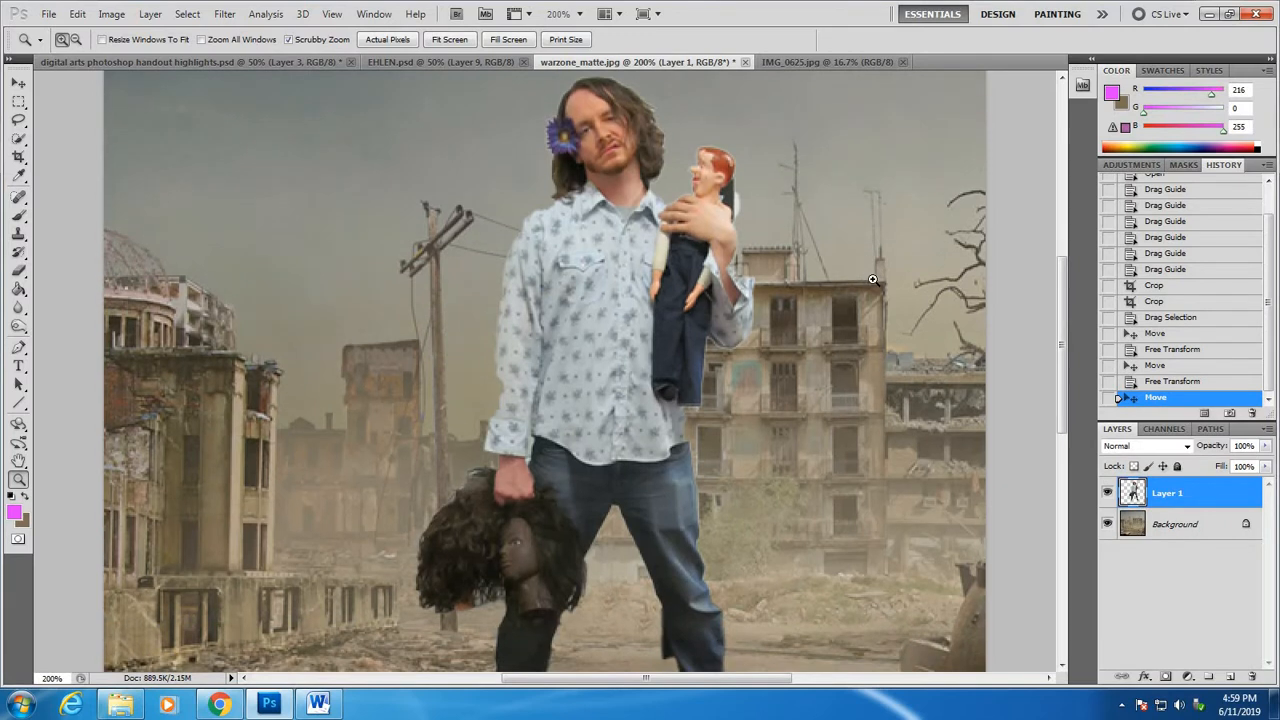
scroll(760, 215, "up", 2)
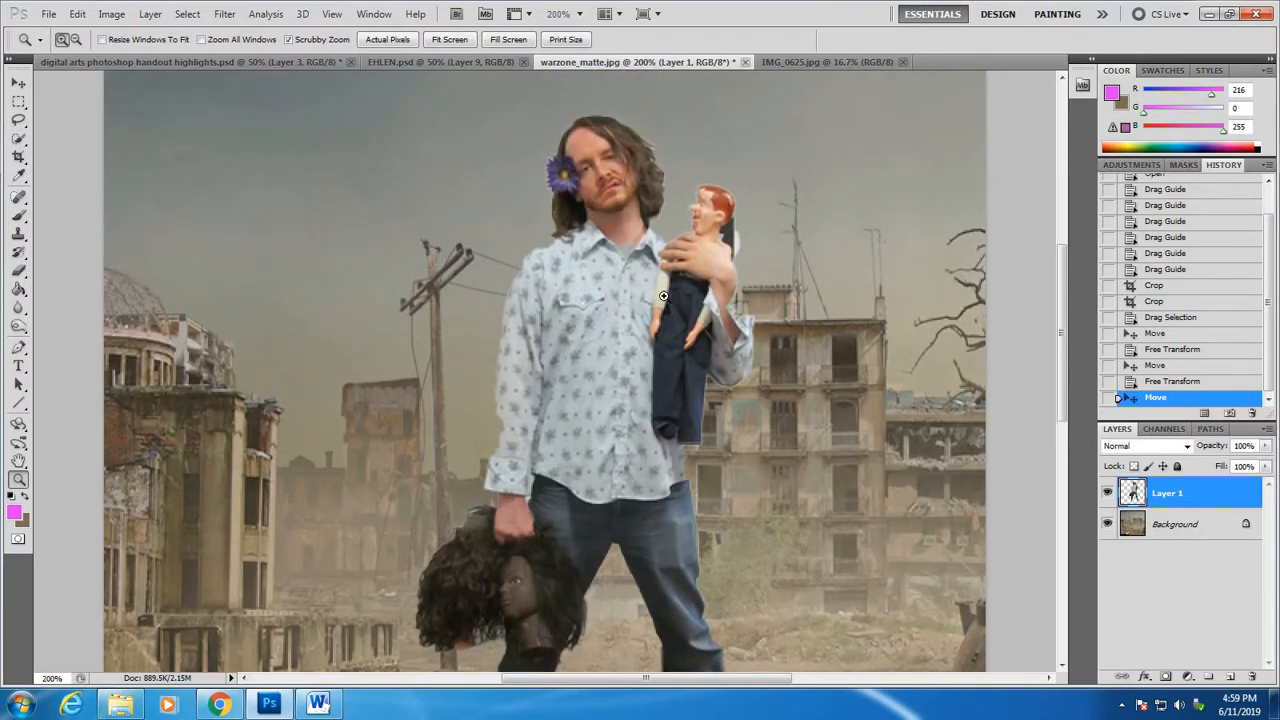
Apply a Hue/Saturation adjustment to the man's layer with Saturation set to -34
left_click(111, 14)
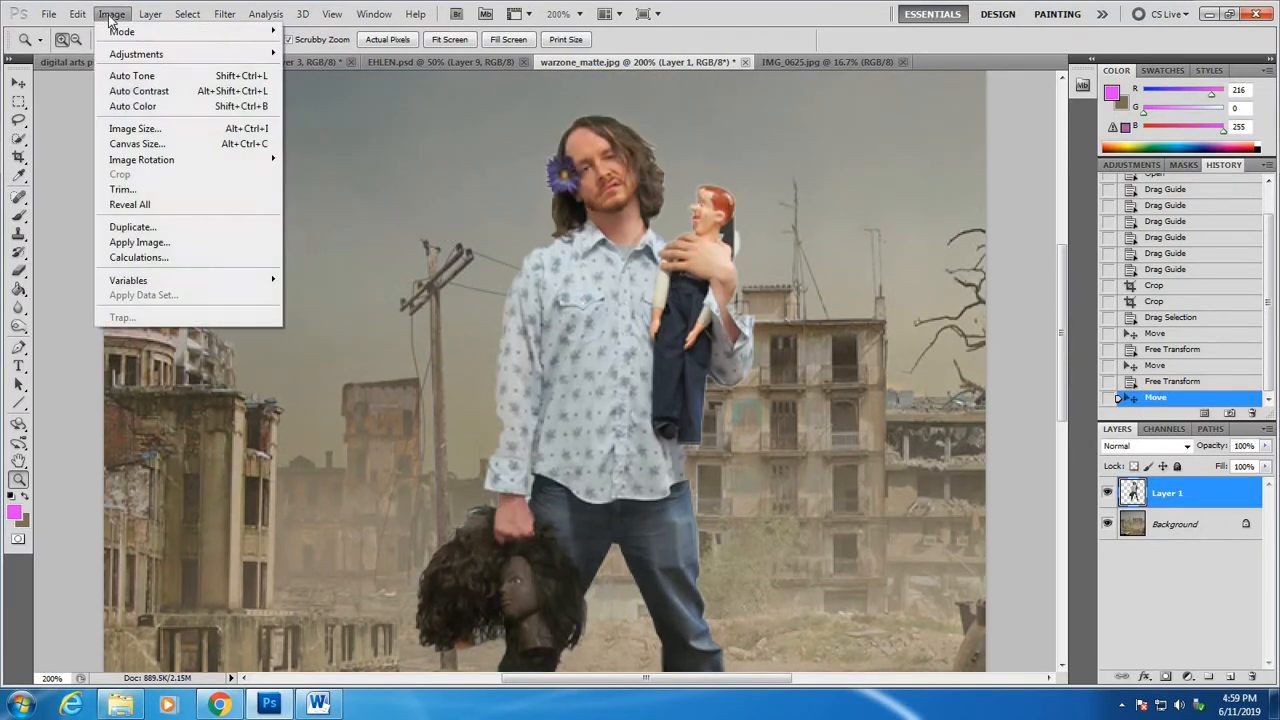
mouse_move(128, 56)
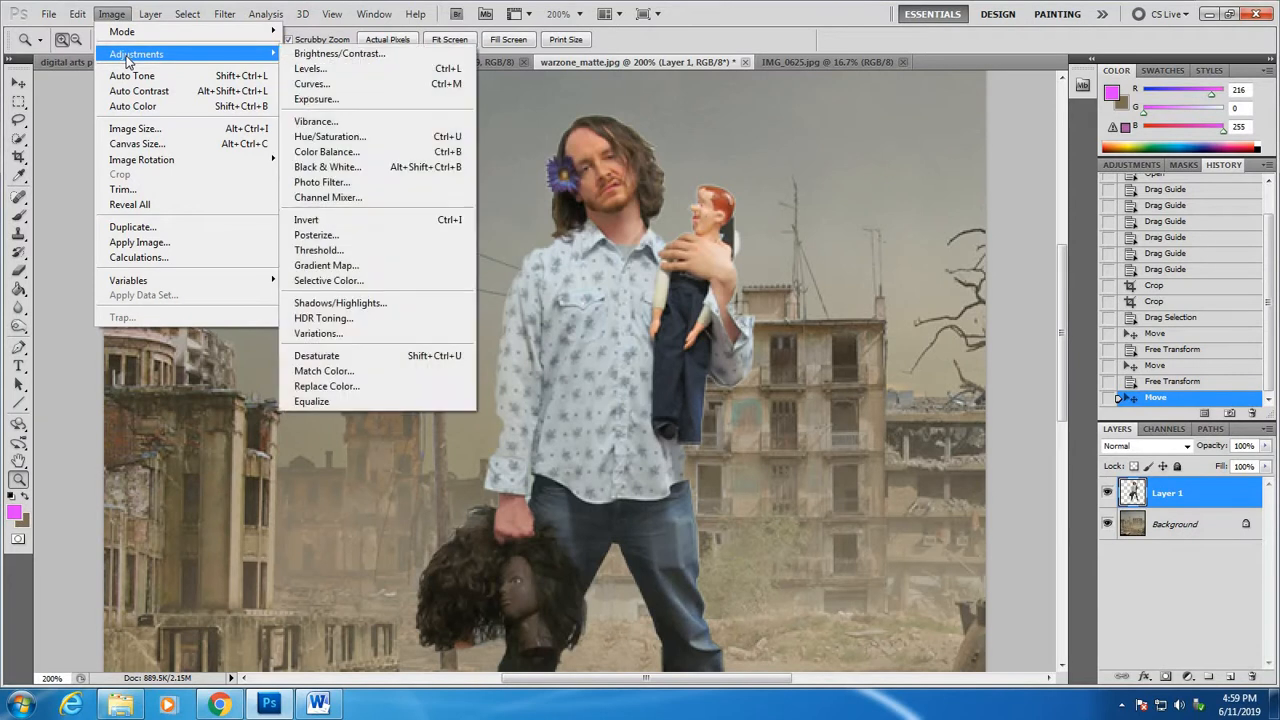
left_click(352, 138)
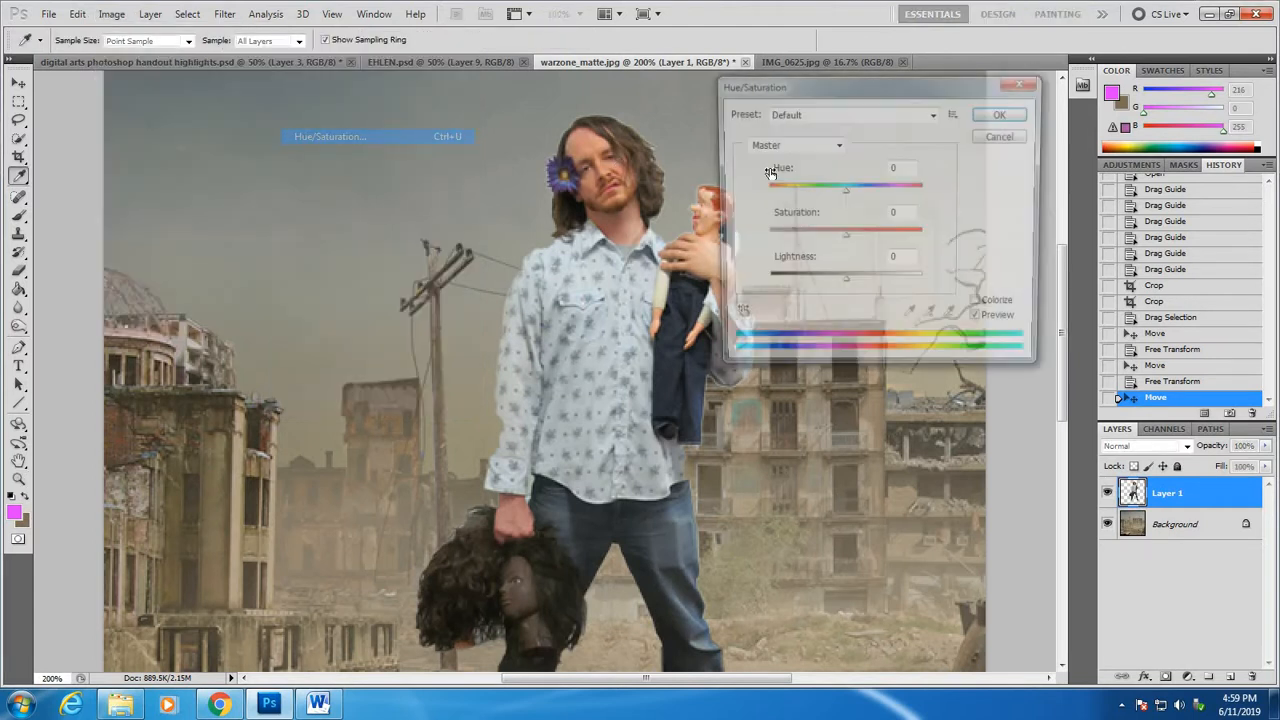
left_click(842, 239)
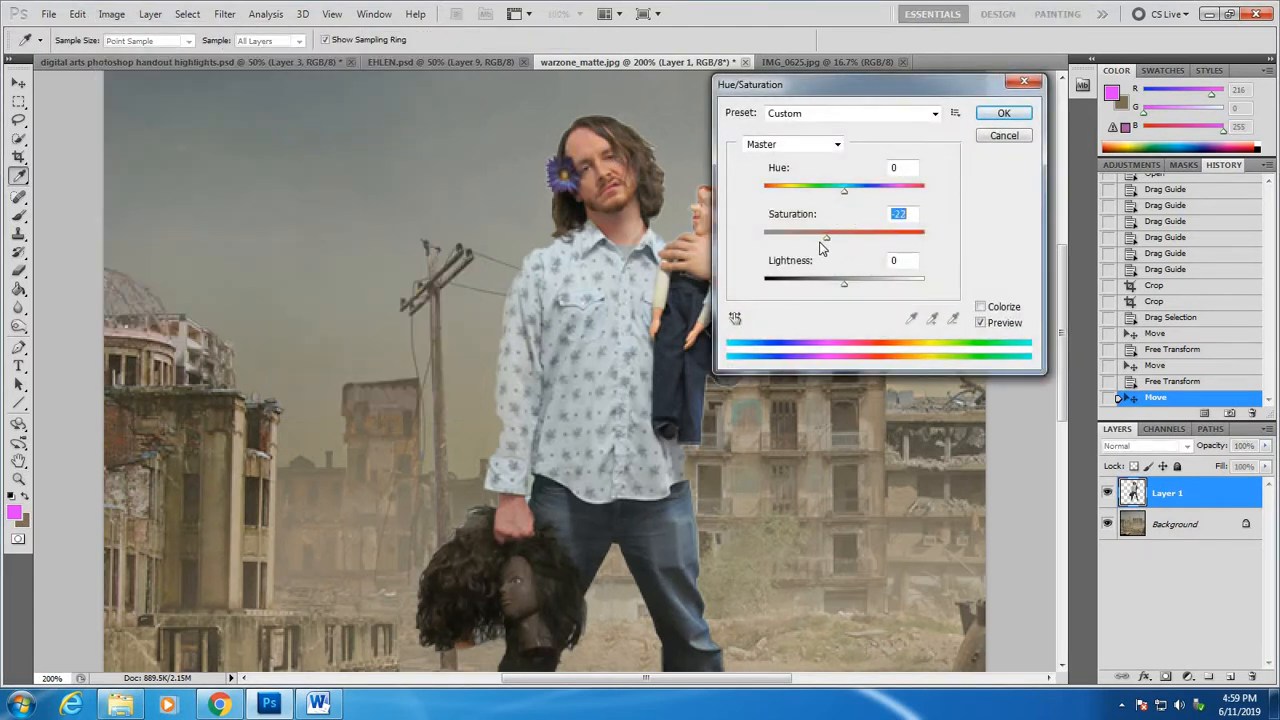
mouse_move(823, 247)
left_mouse_down()
mouse_move(738, 258)
mouse_move(817, 242)
left_mouse_up()
left_click(1002, 115)
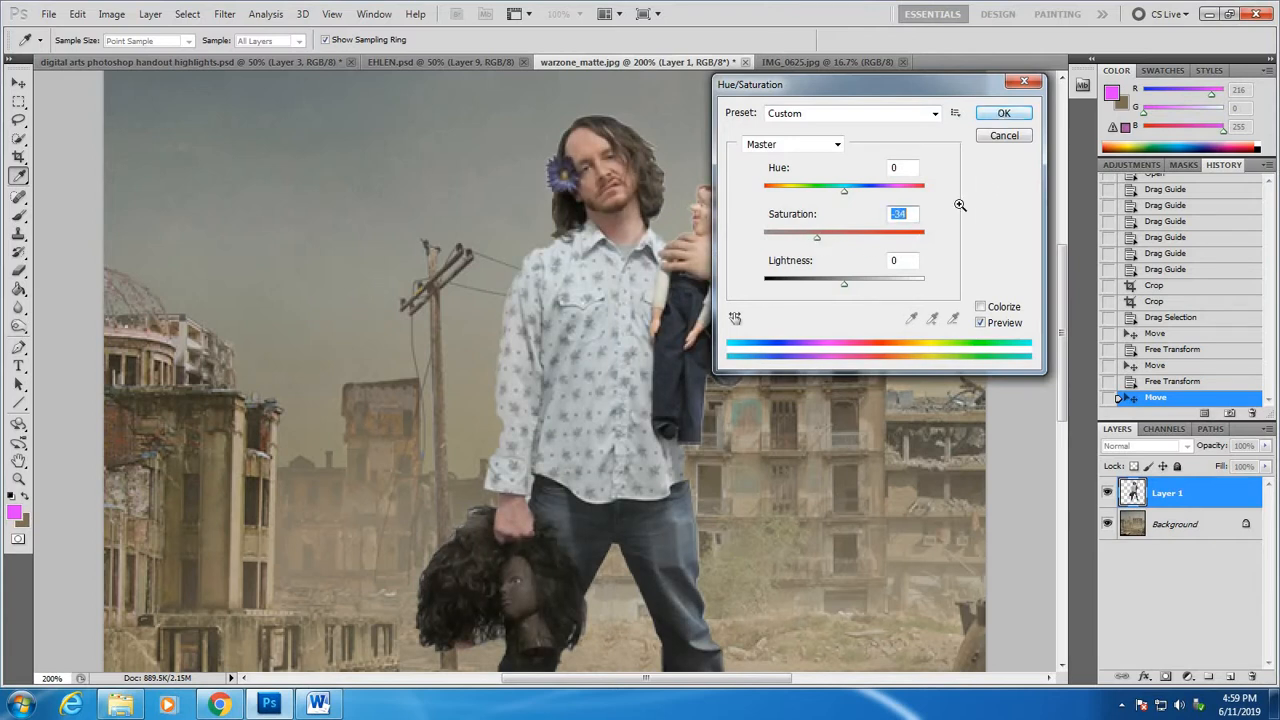
key("z")
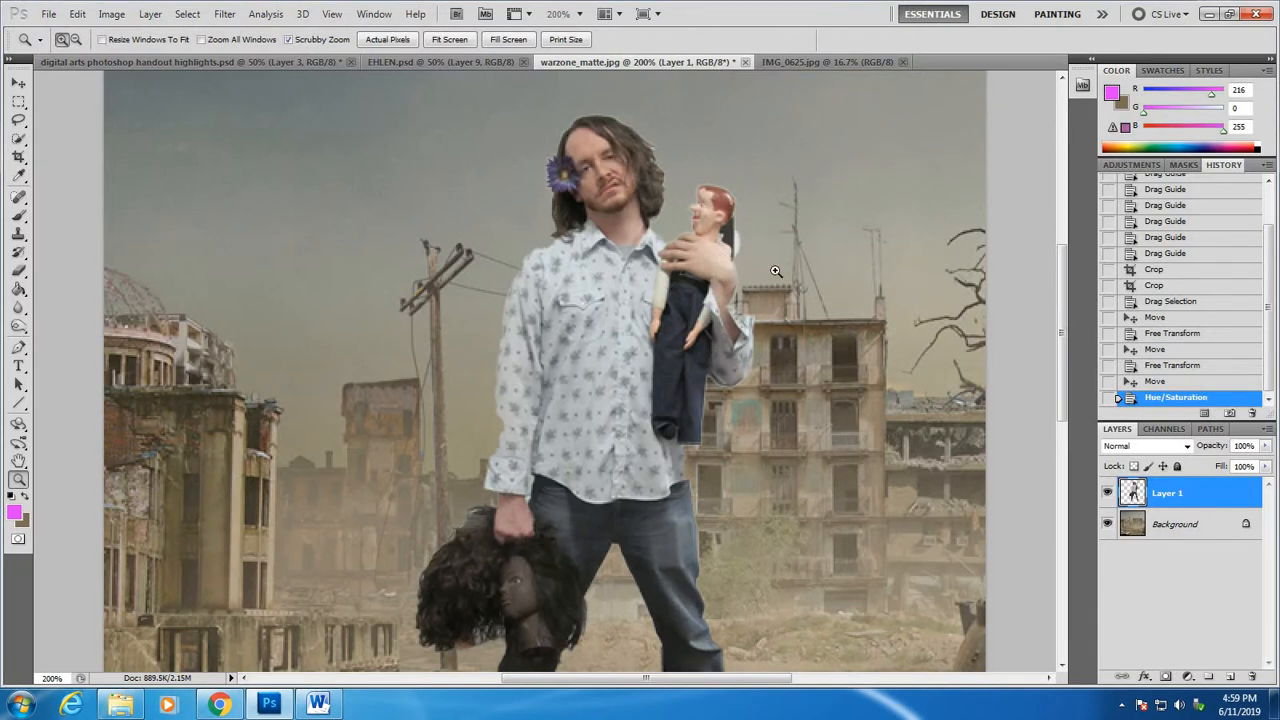
Compare the man before and after the Hue/Saturation change in the history, and inspect his dark areas against the hazy background
left_click(1157, 384)
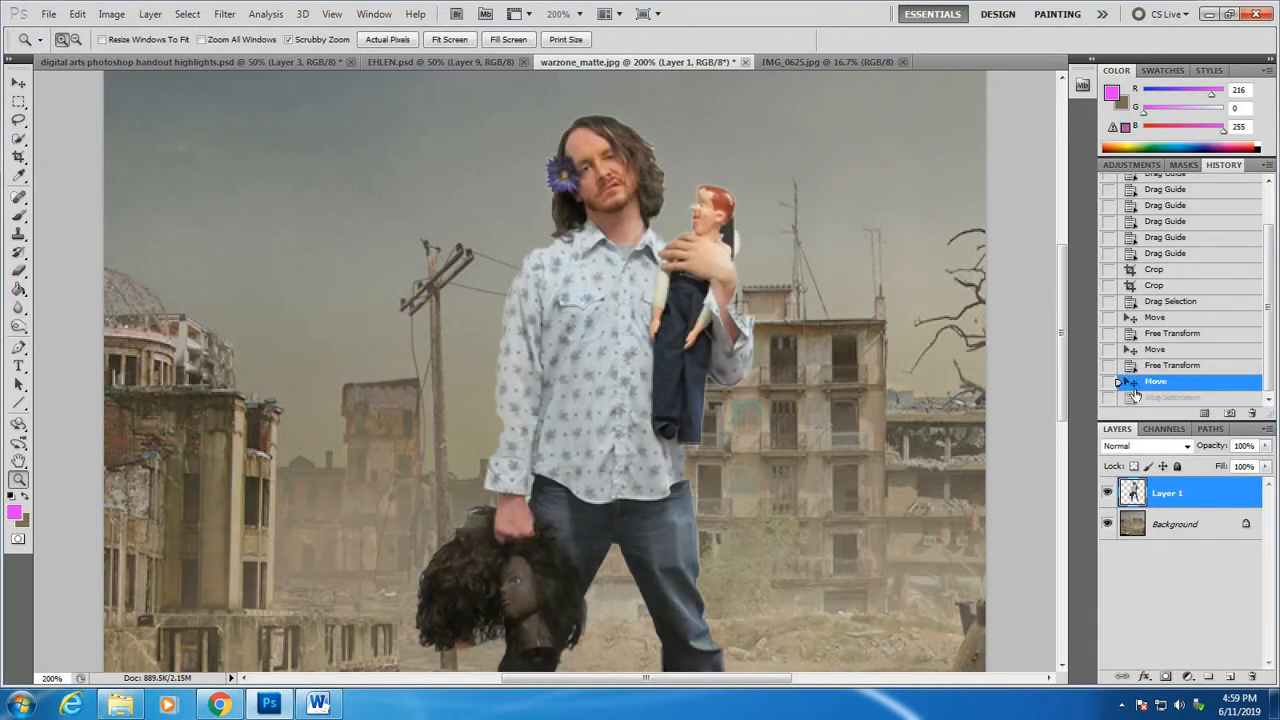
left_click(1163, 398)
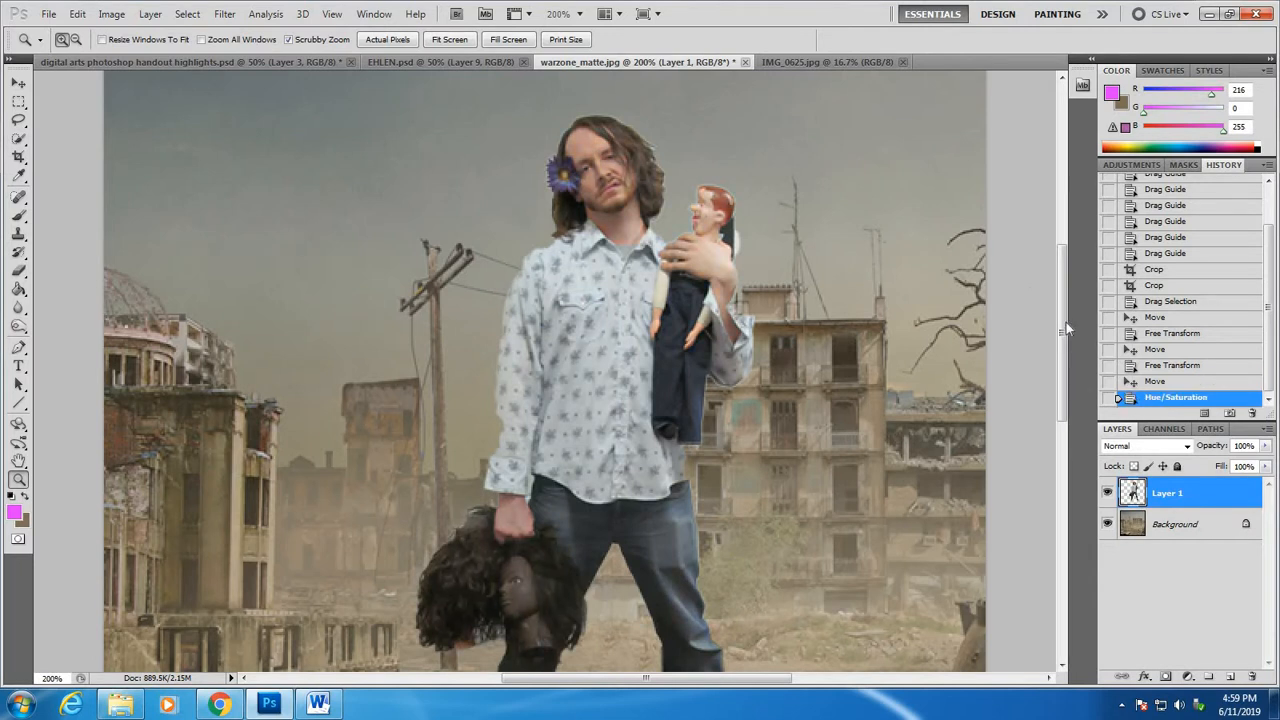
mouse_move(1066, 323)
left_mouse_down()
mouse_move(1070, 304)
mouse_move(1074, 363)
mouse_move(1079, 309)
mouse_move(1085, 326)
left_mouse_up()
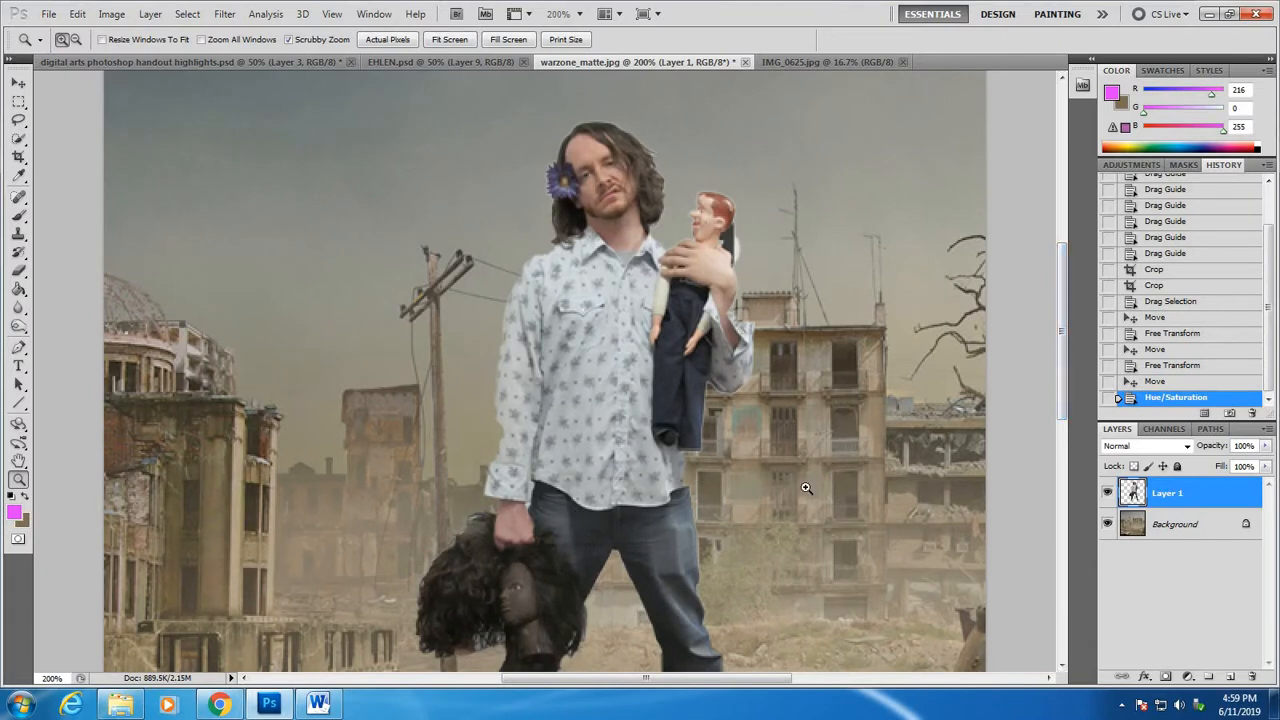
scroll(781, 469, "down", 6)
scroll(781, 467, "up", 5)
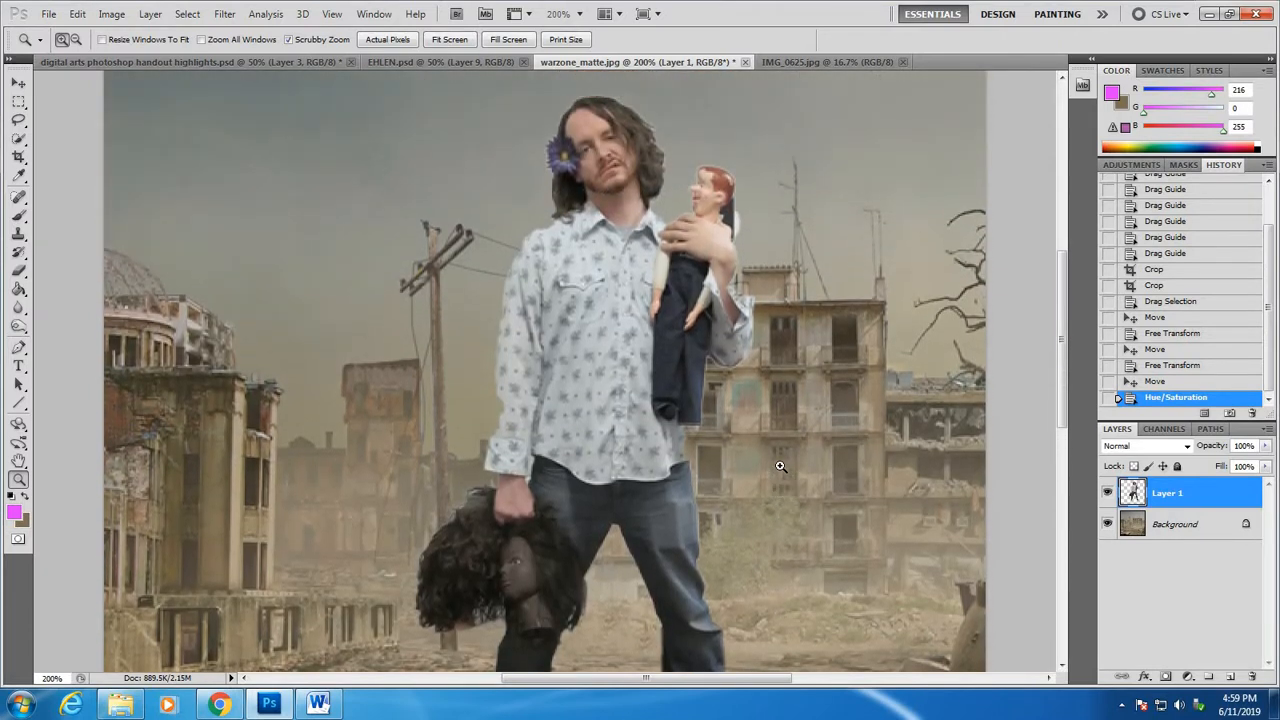
scroll(781, 467, "down", 5)
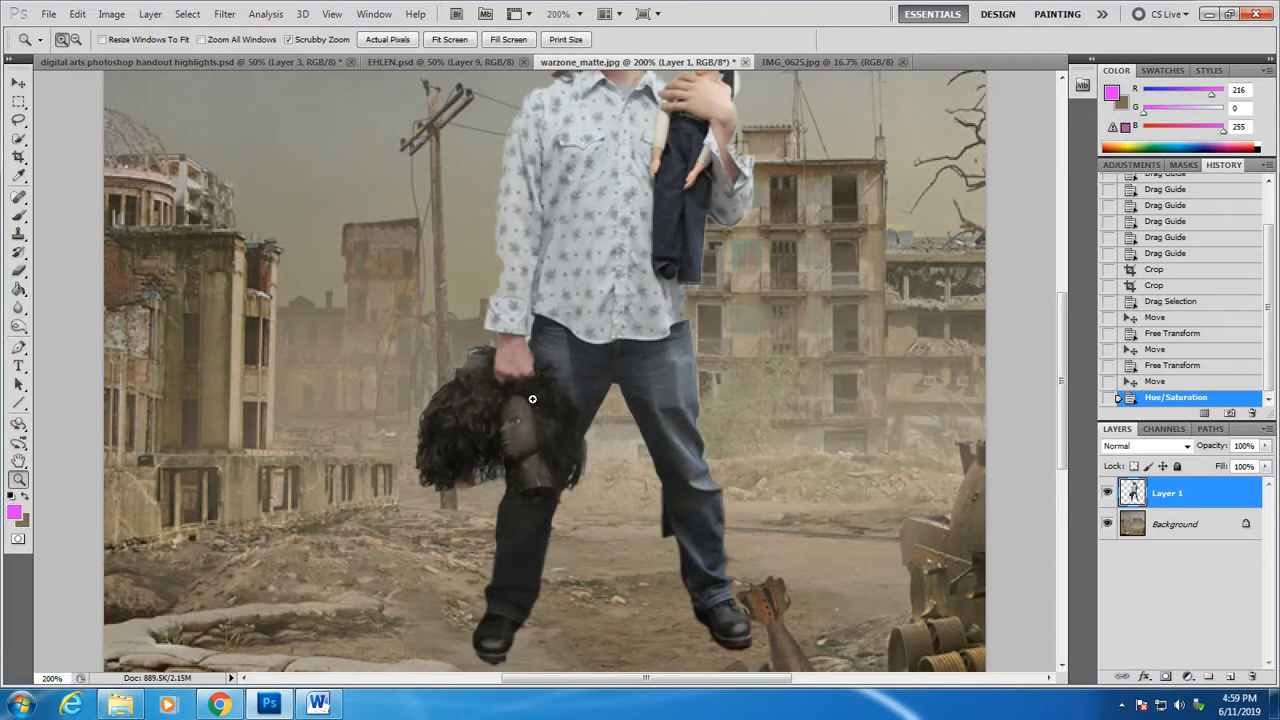
scroll(777, 434, "down", 2)
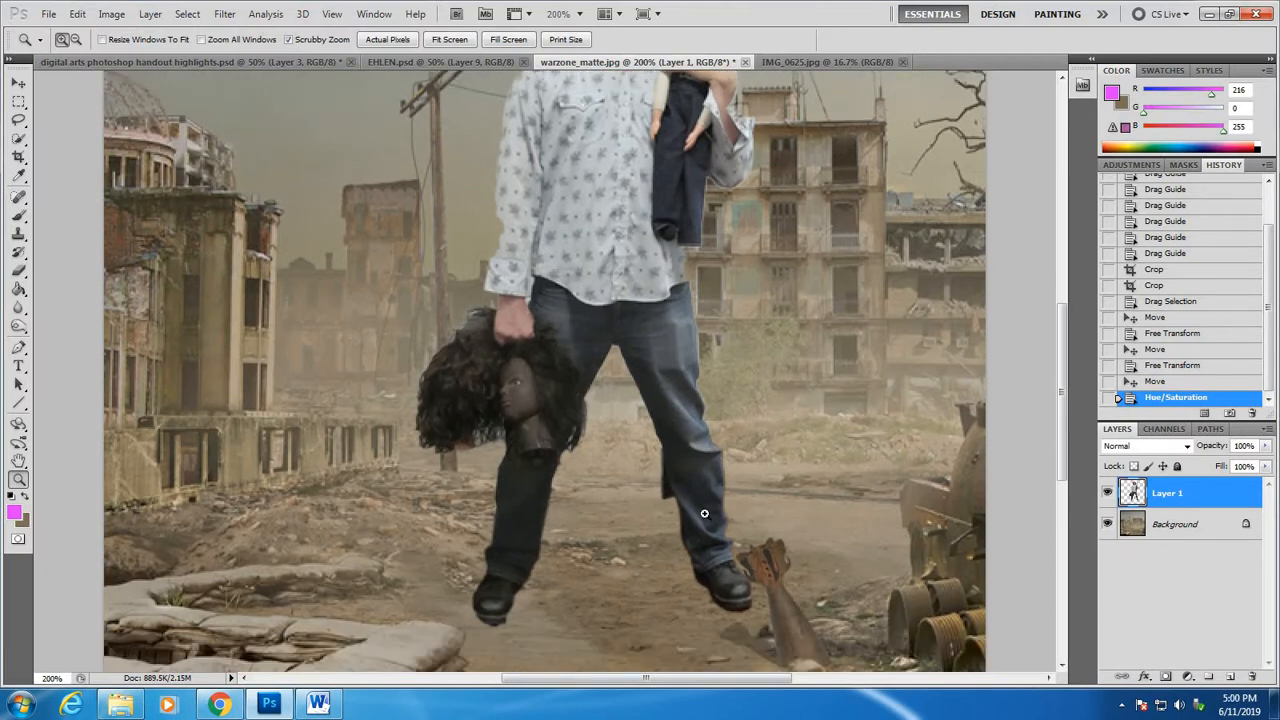
Apply a Brightness/Contrast adjustment to the man's layer with Contrast set to -46
left_click(111, 14)
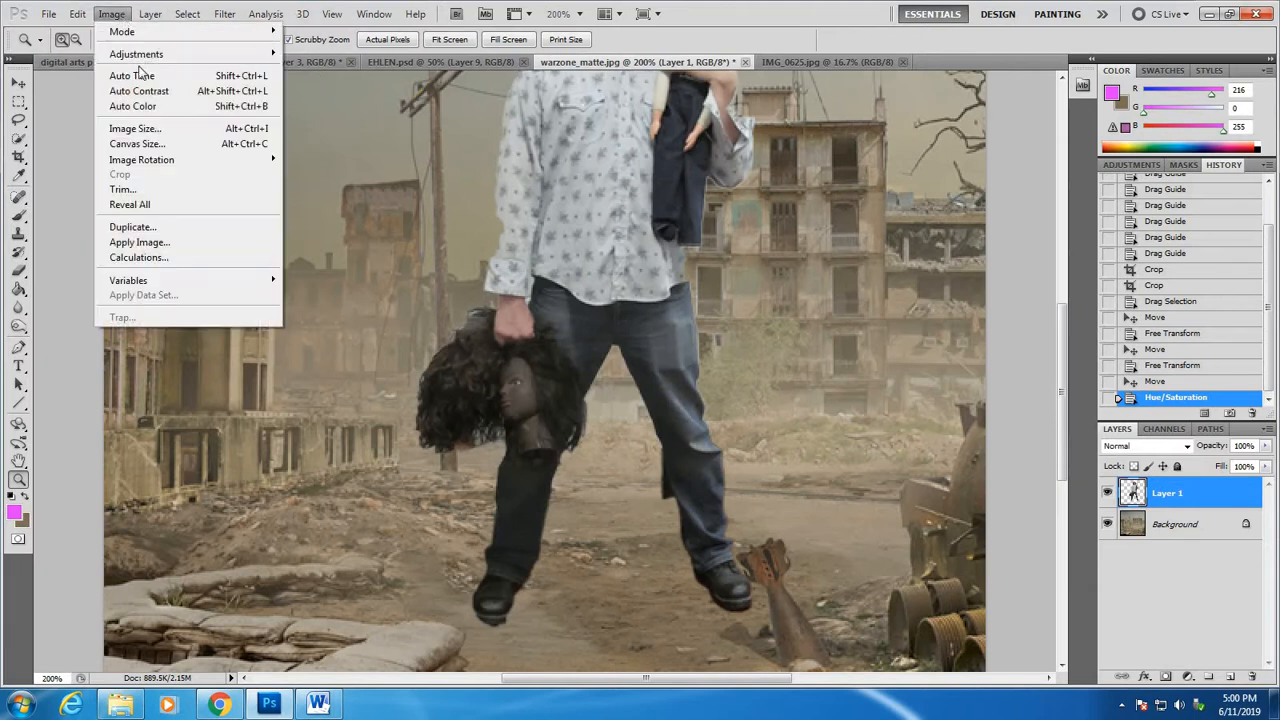
left_click(358, 56)
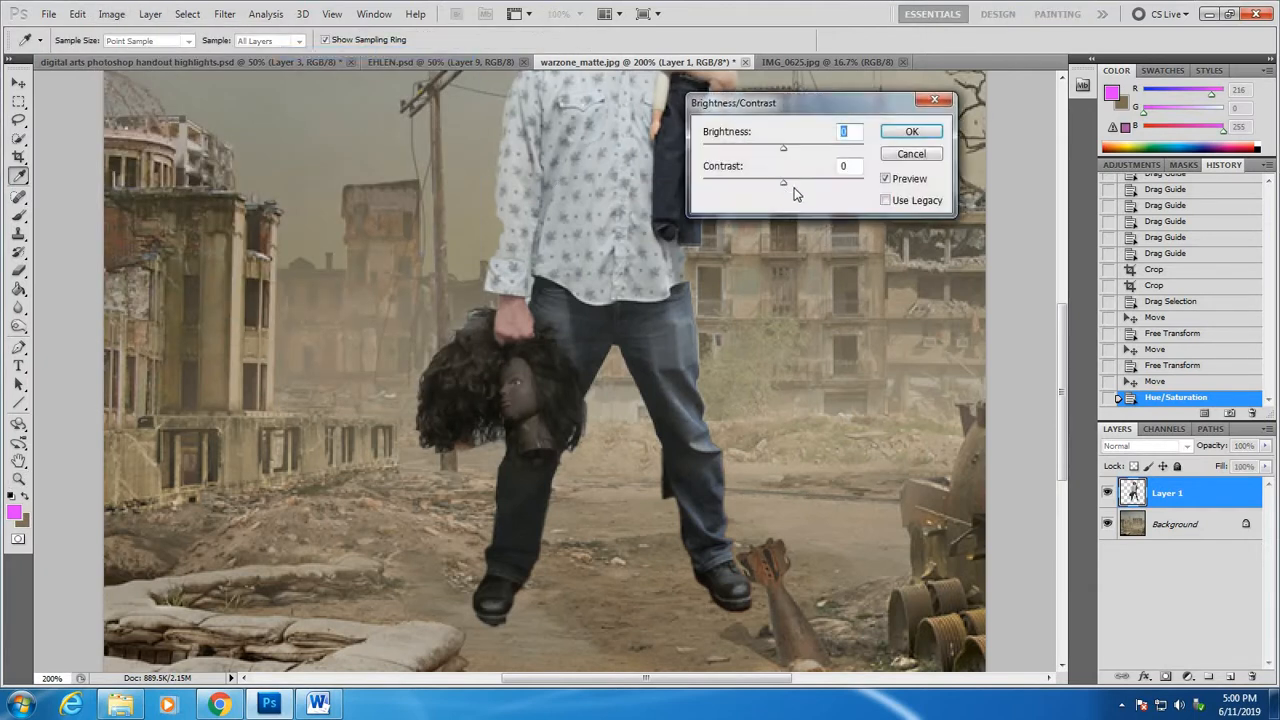
left_click_drag(785, 188, 716, 190)
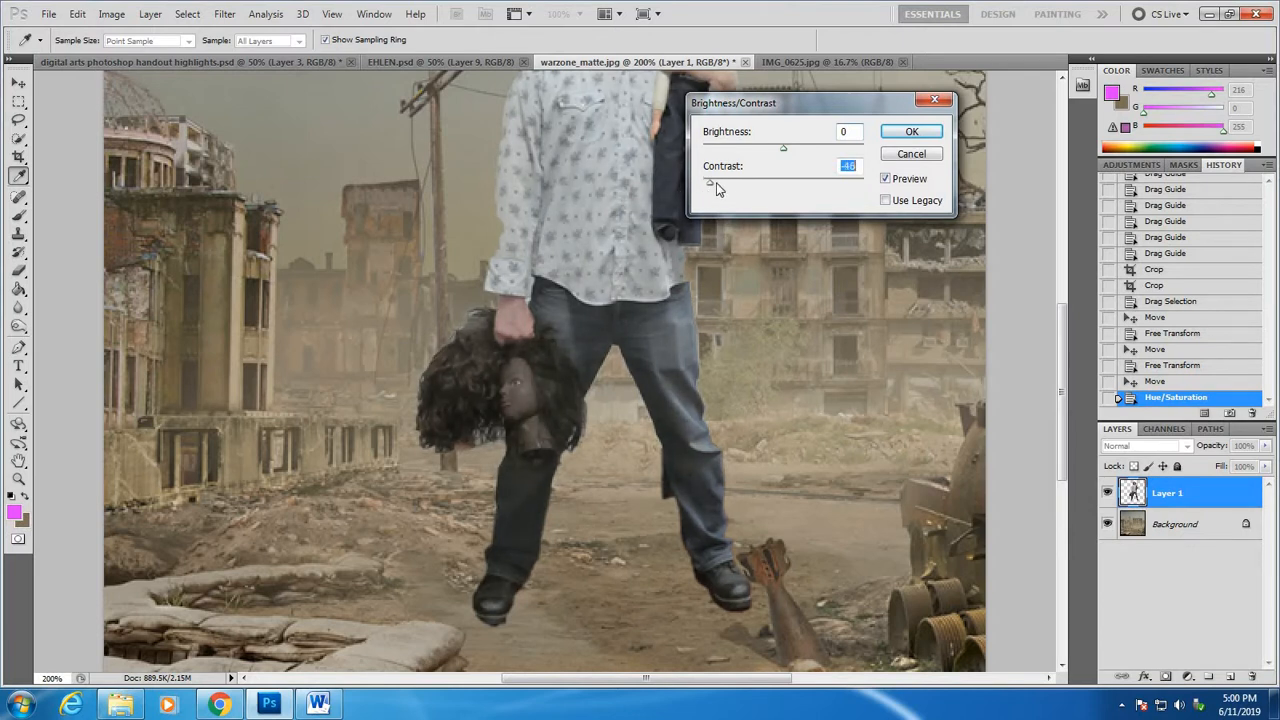
left_click(928, 131)
key("z")
left_click_drag(1062, 430, 1076, 382)
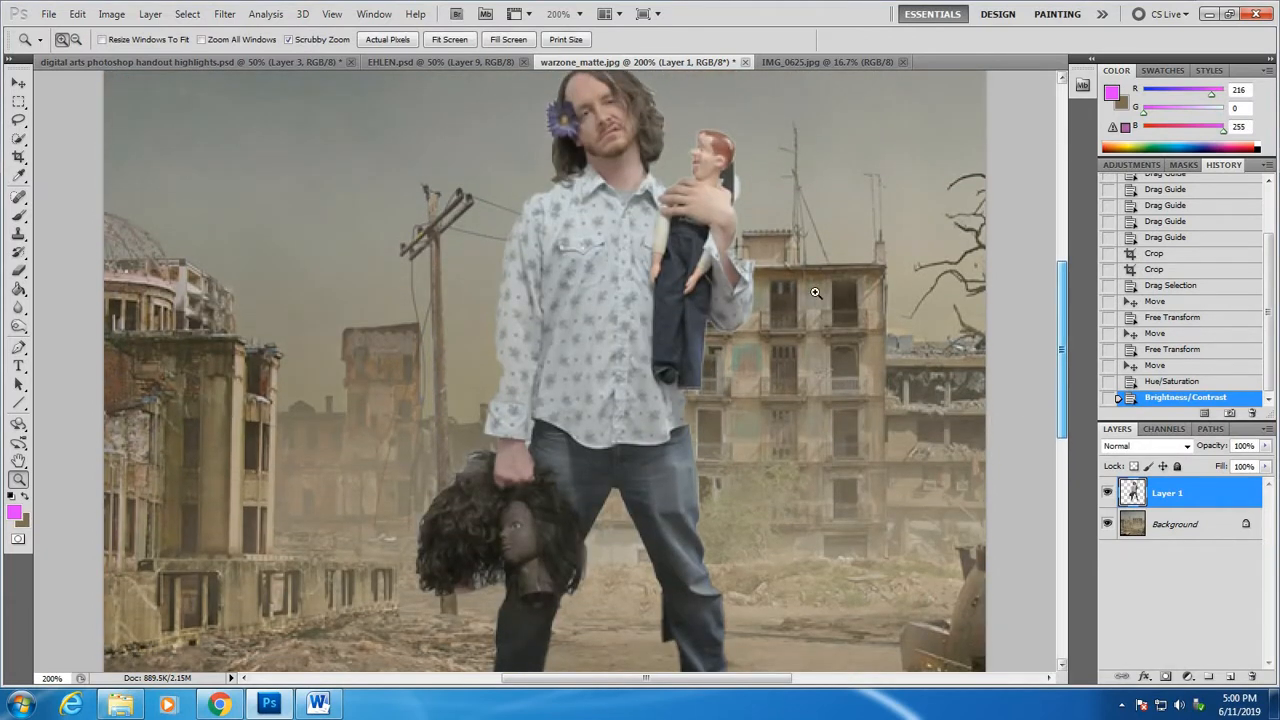
Try a Hue/Saturation adjustment on the man's layer with Lightness set to +22
left_click(112, 14)
mouse_move(131, 57)
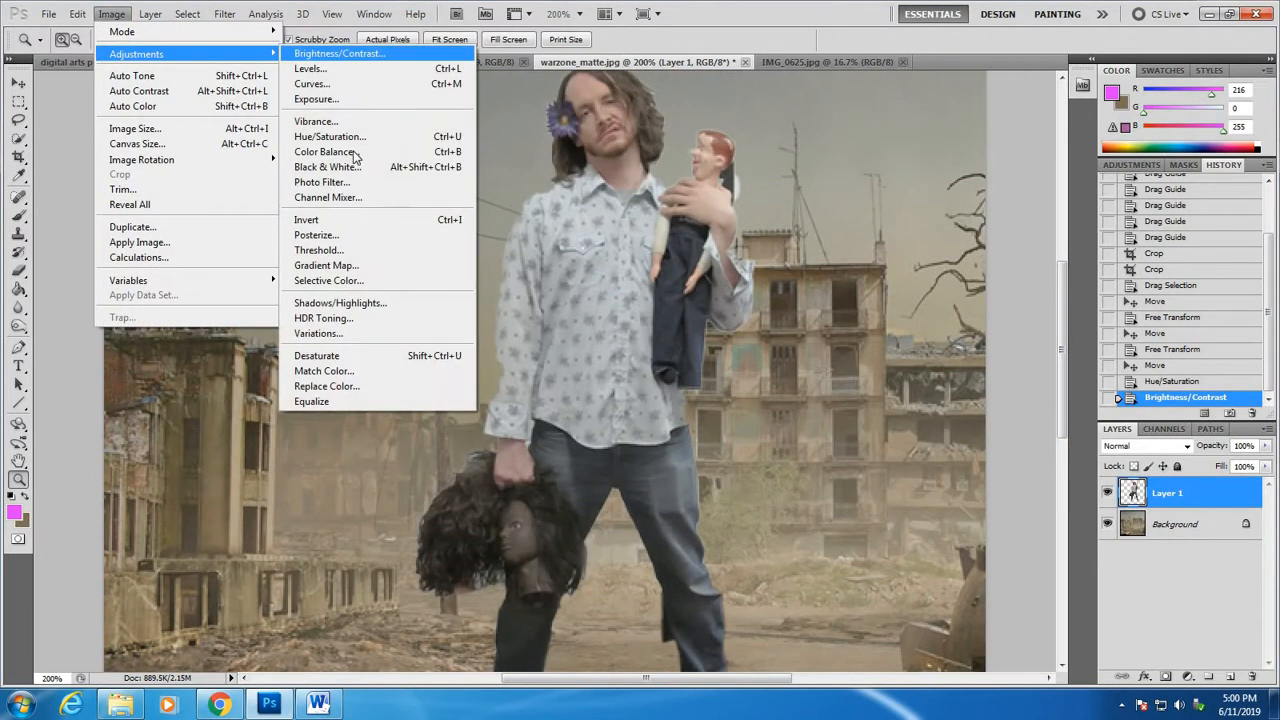
left_click(352, 134)
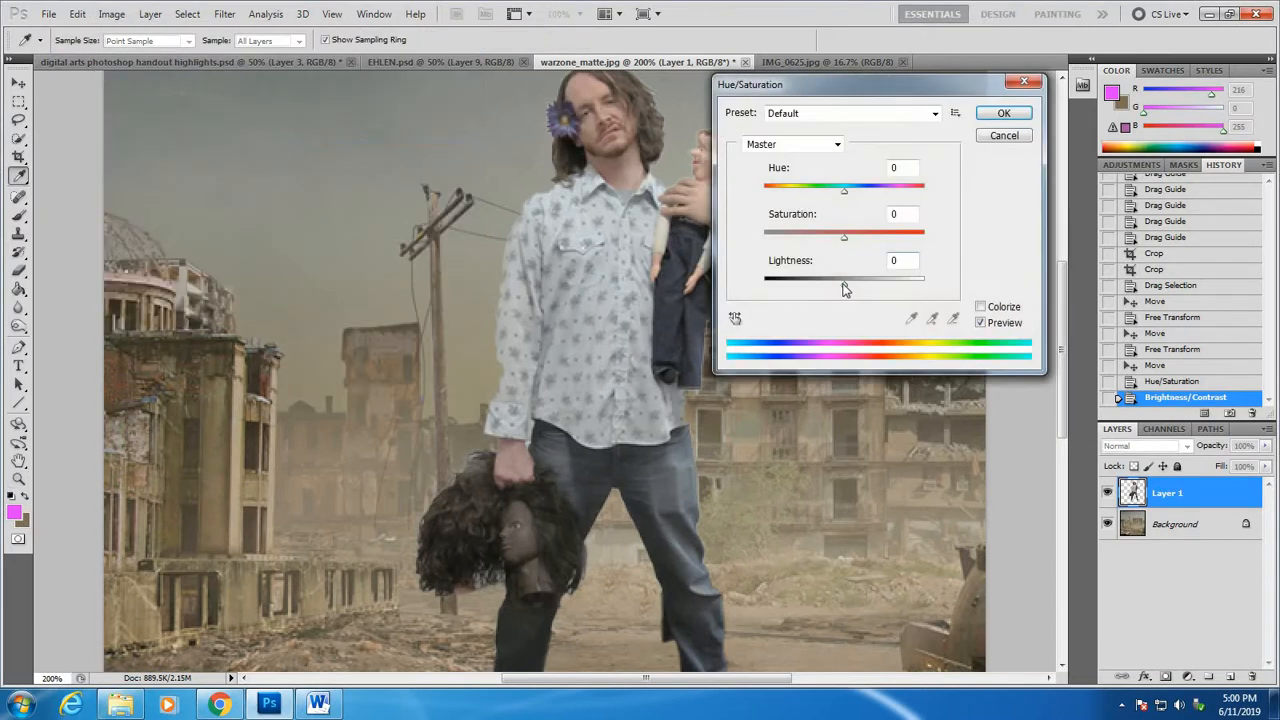
mouse_move(844, 289)
left_mouse_down()
mouse_move(907, 285)
mouse_move(862, 285)
left_mouse_up()
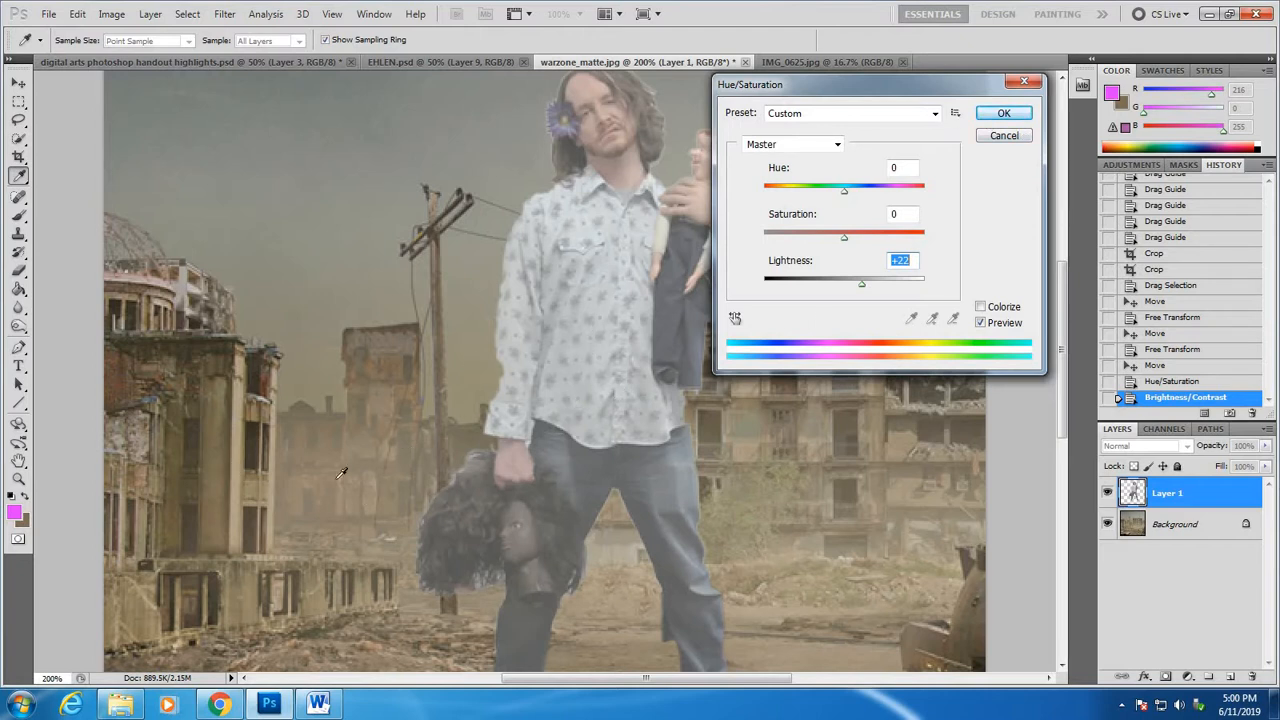
left_click(1004, 135)
Move the man slightly right and down so his right-hand shoe overlaps the bomb sticking out of the ground
key("z")
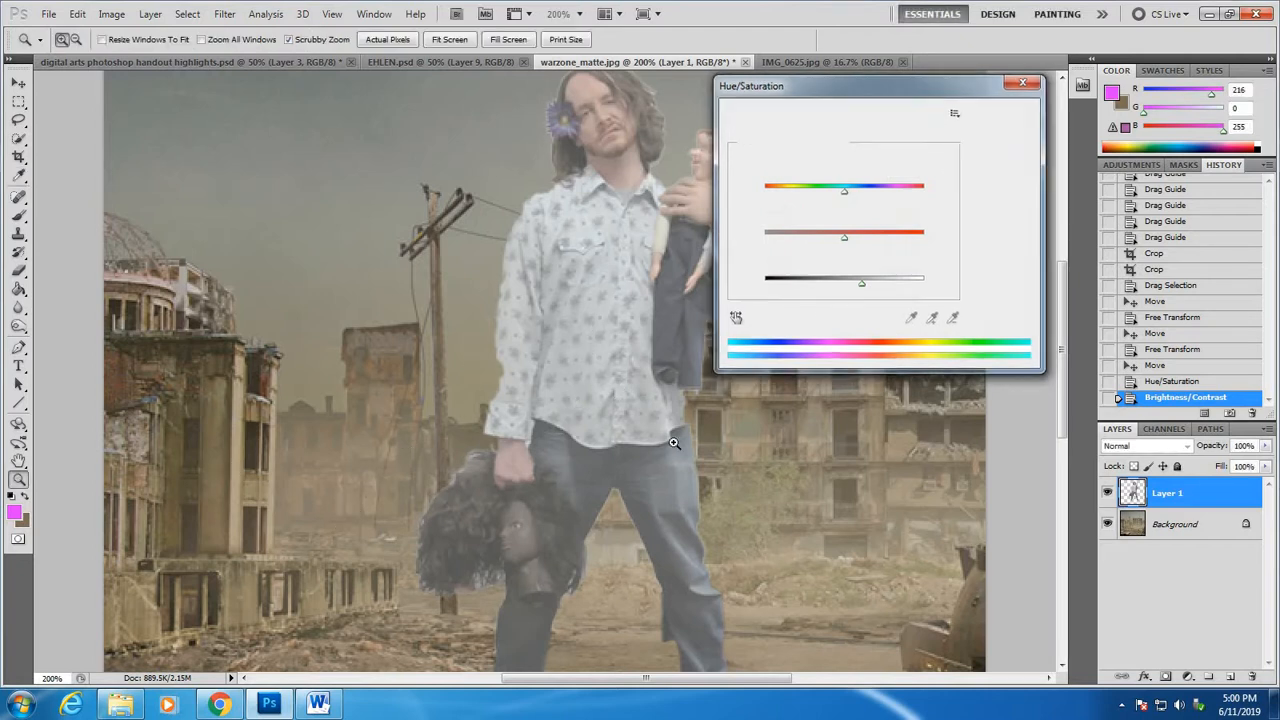
left_click(567, 381, "alt")
left_click(567, 381, "alt")
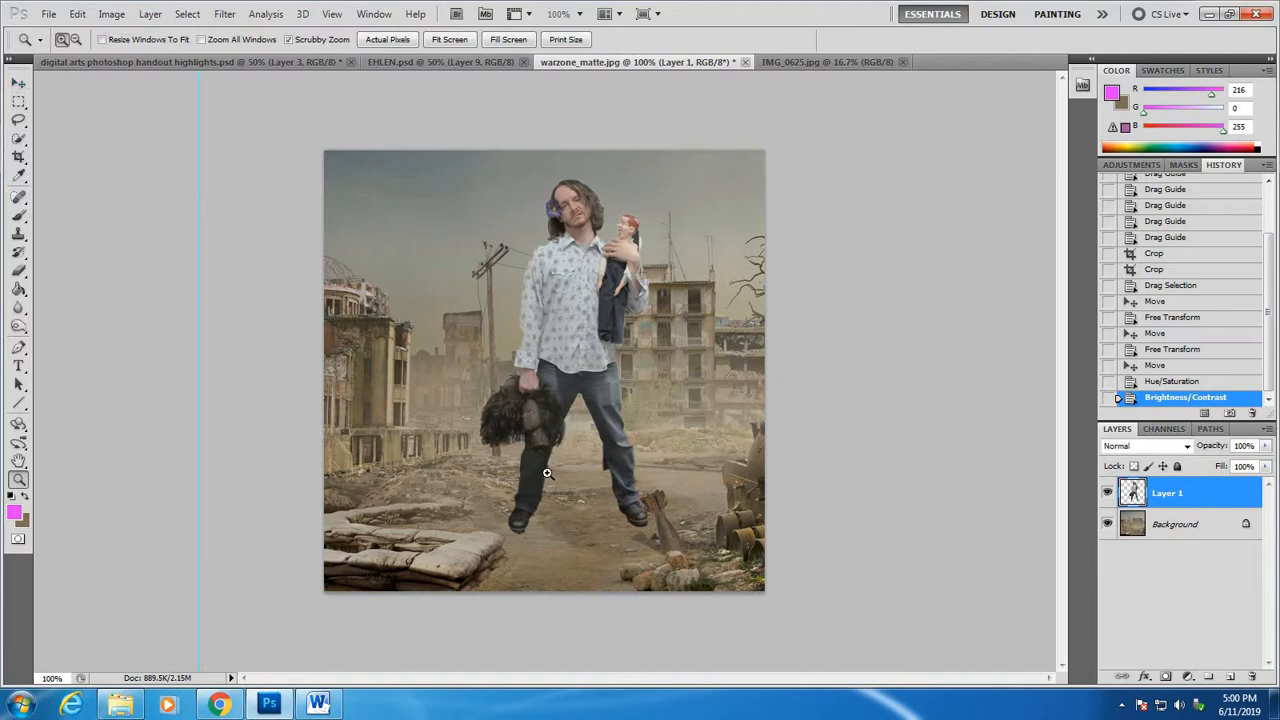
left_click_drag(652, 500, 957, 481)
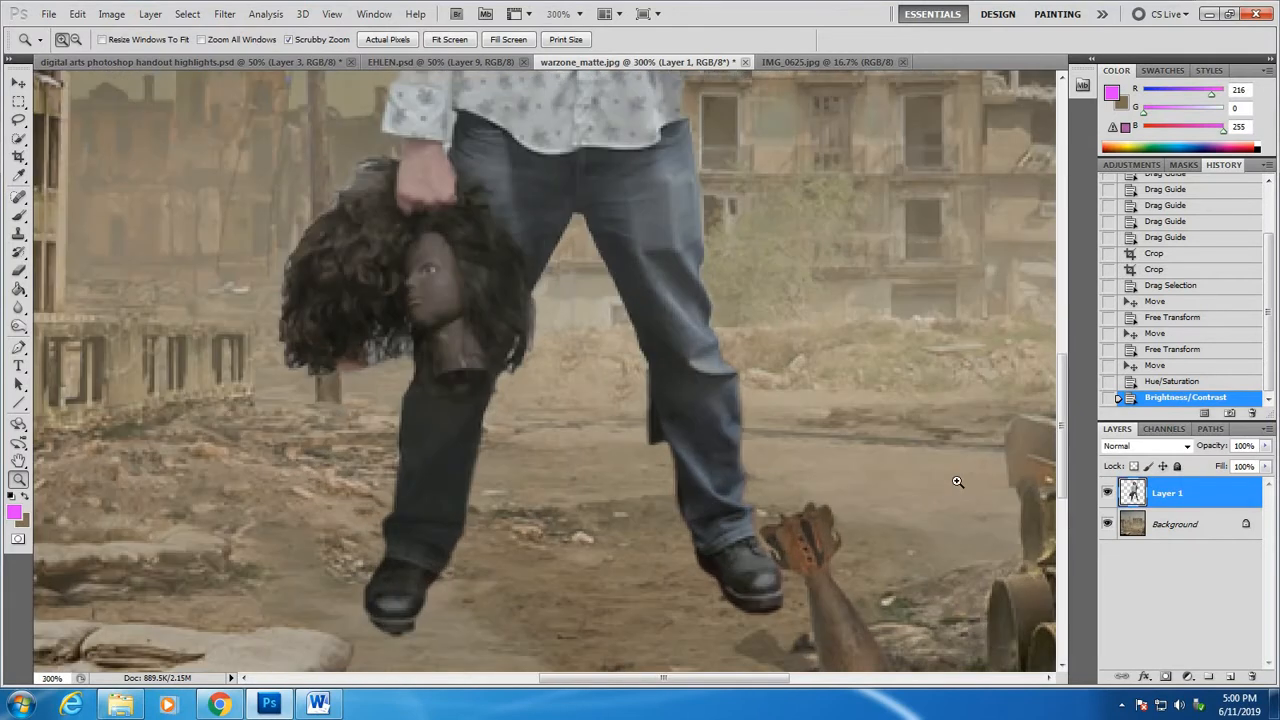
left_click(18, 82)
left_click_drag(563, 136, 648, 158)
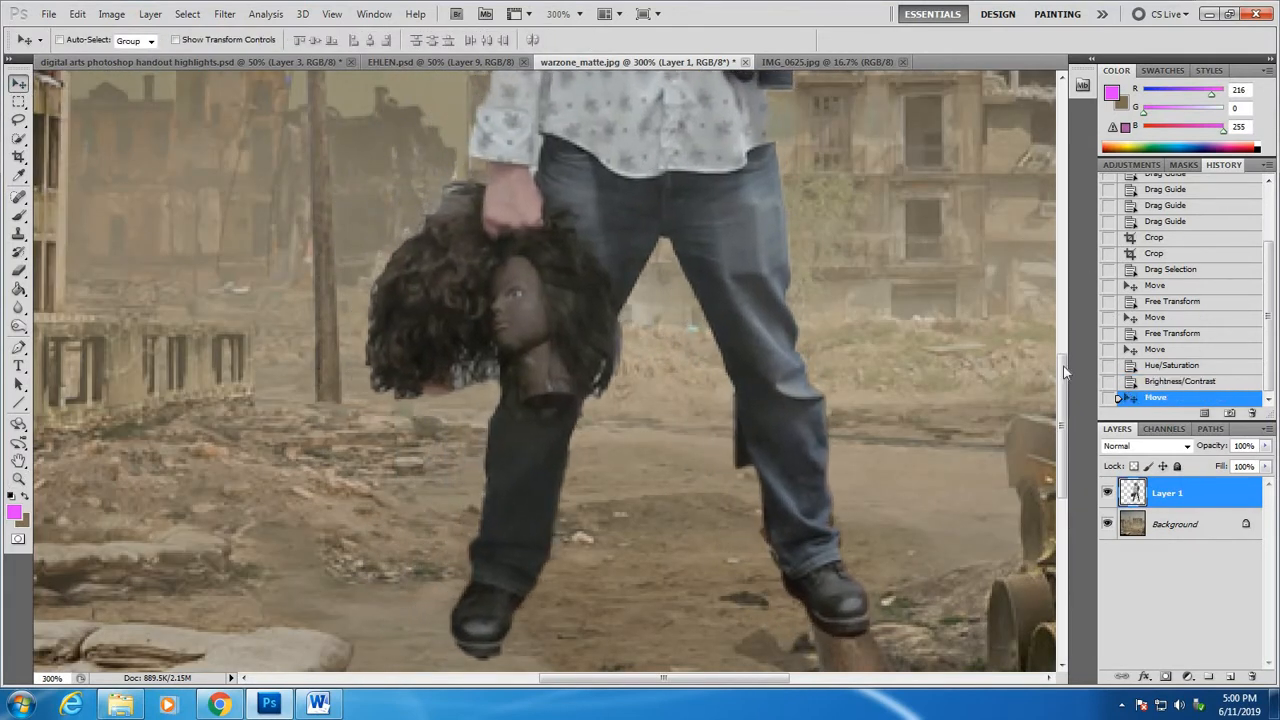
With the man hidden, select the bomb, rocks and nearby ground on the Background layer using Quick Selection at brush size 10
left_click_drag(1065, 372, 1073, 411)
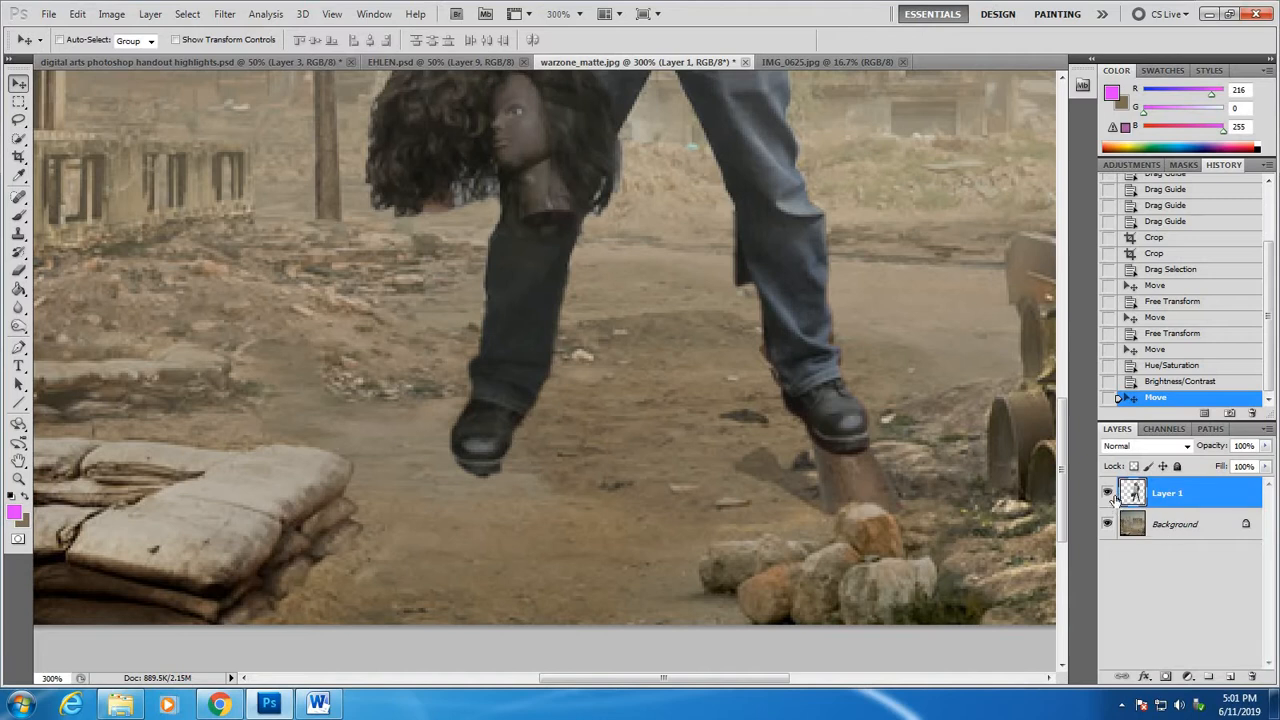
left_click(1198, 524)
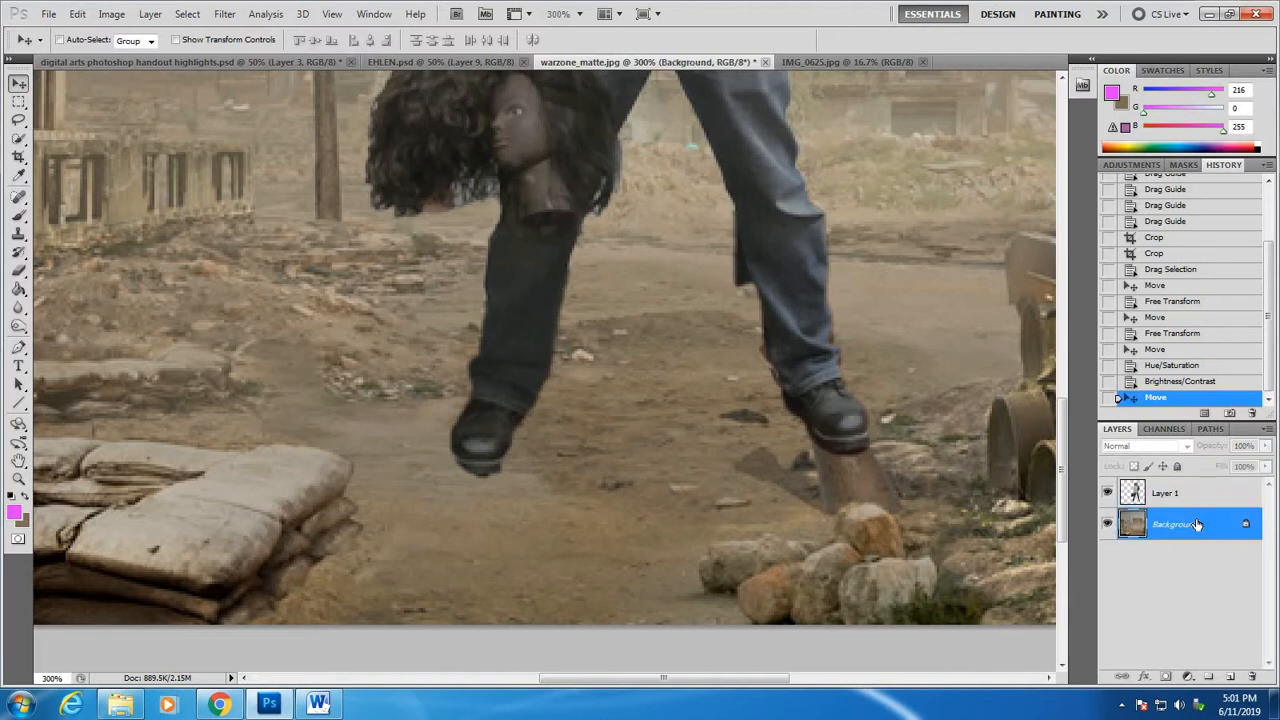
left_click(1108, 491)
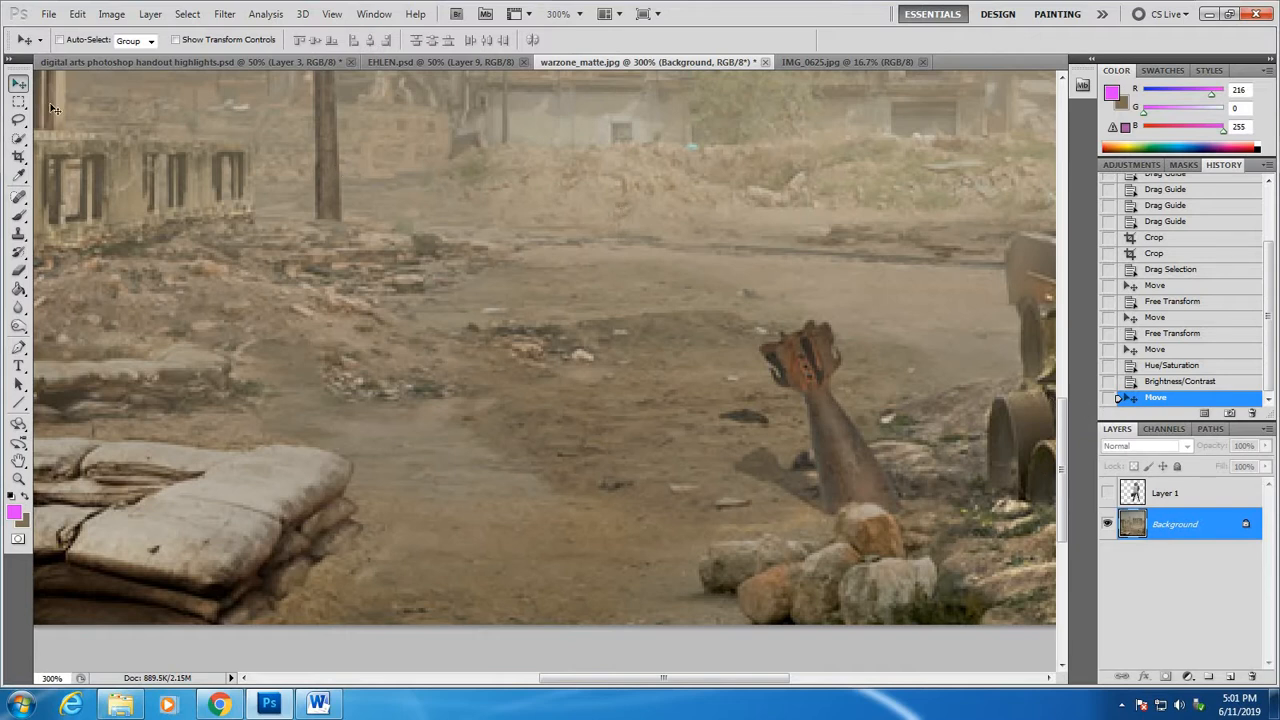
left_click(18, 138)
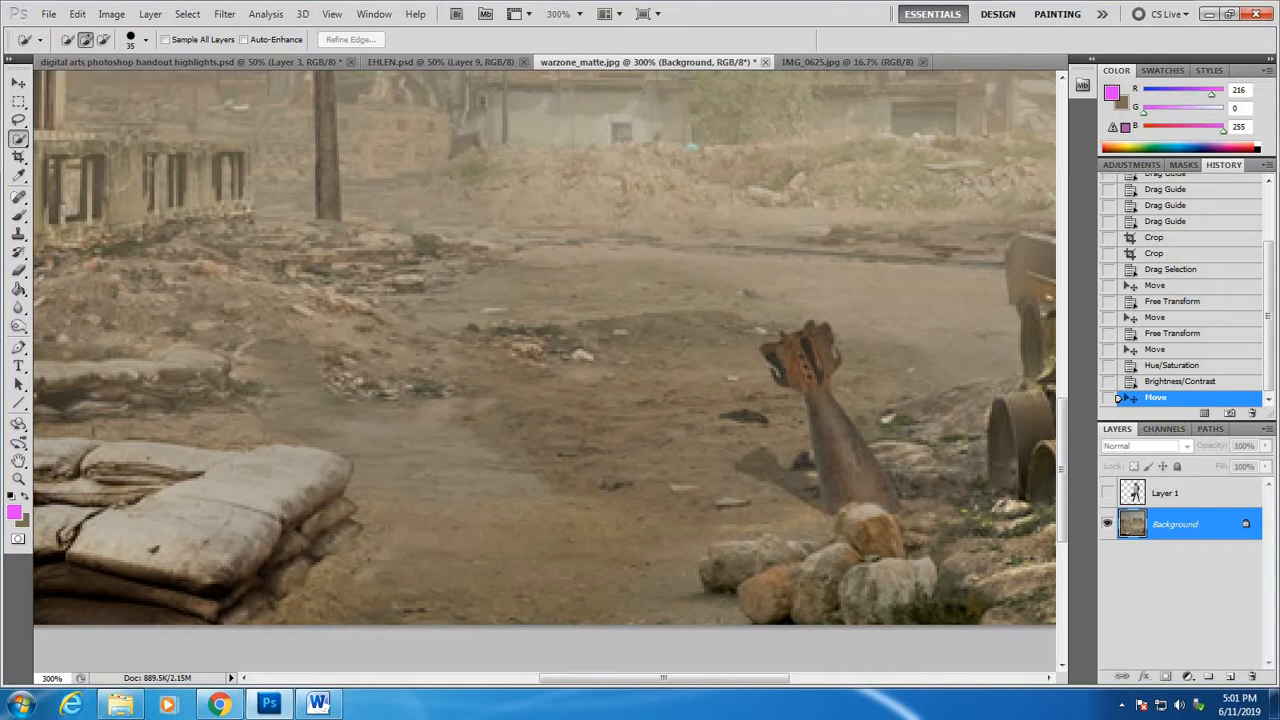
key("bracketleft")
key("bracketleft")
key("bracketleft")
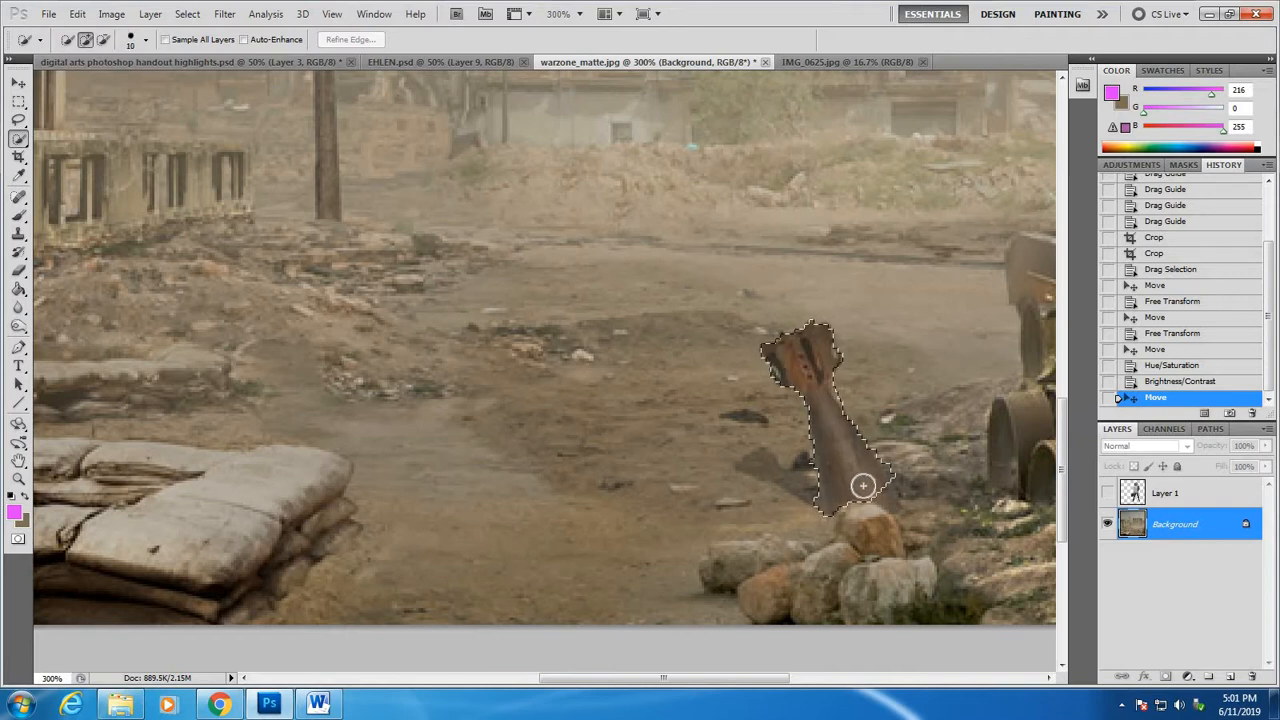
left_click_drag(857, 481, 883, 497)
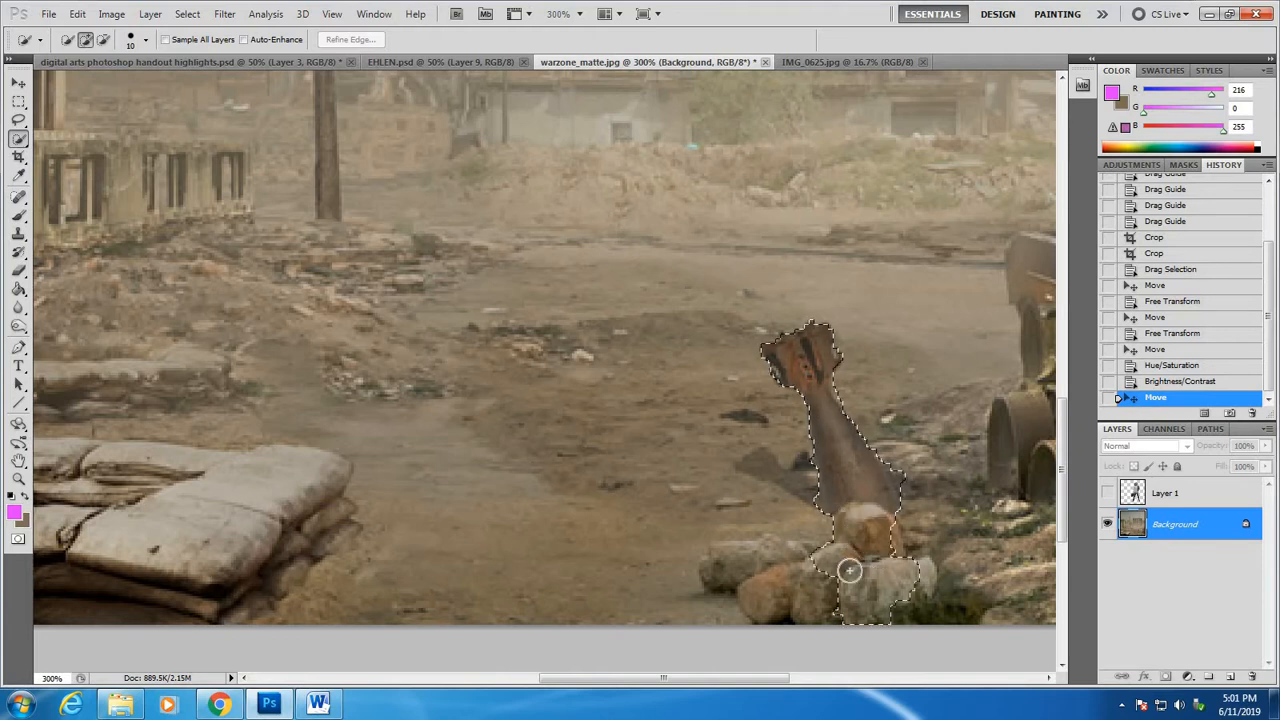
mouse_move(849, 570)
left_mouse_down()
mouse_move(912, 566)
mouse_move(965, 430)
mouse_move(960, 480)
left_mouse_up()
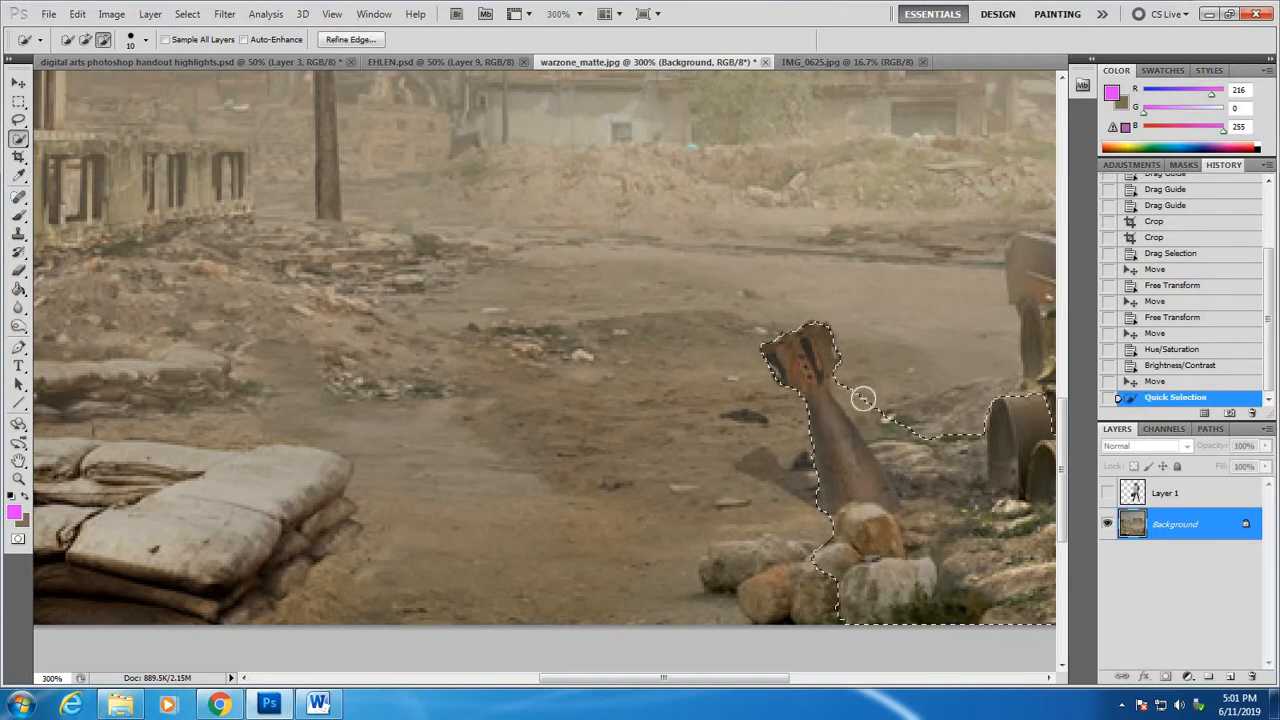
mouse_move(863, 399)
left_mouse_down("alt")
mouse_move(932, 479)
mouse_move(903, 461)
mouse_move(919, 483)
mouse_move(1010, 410)
mouse_move(1019, 440)
mouse_move(1006, 505)
mouse_move(1045, 480)
left_mouse_up("alt")
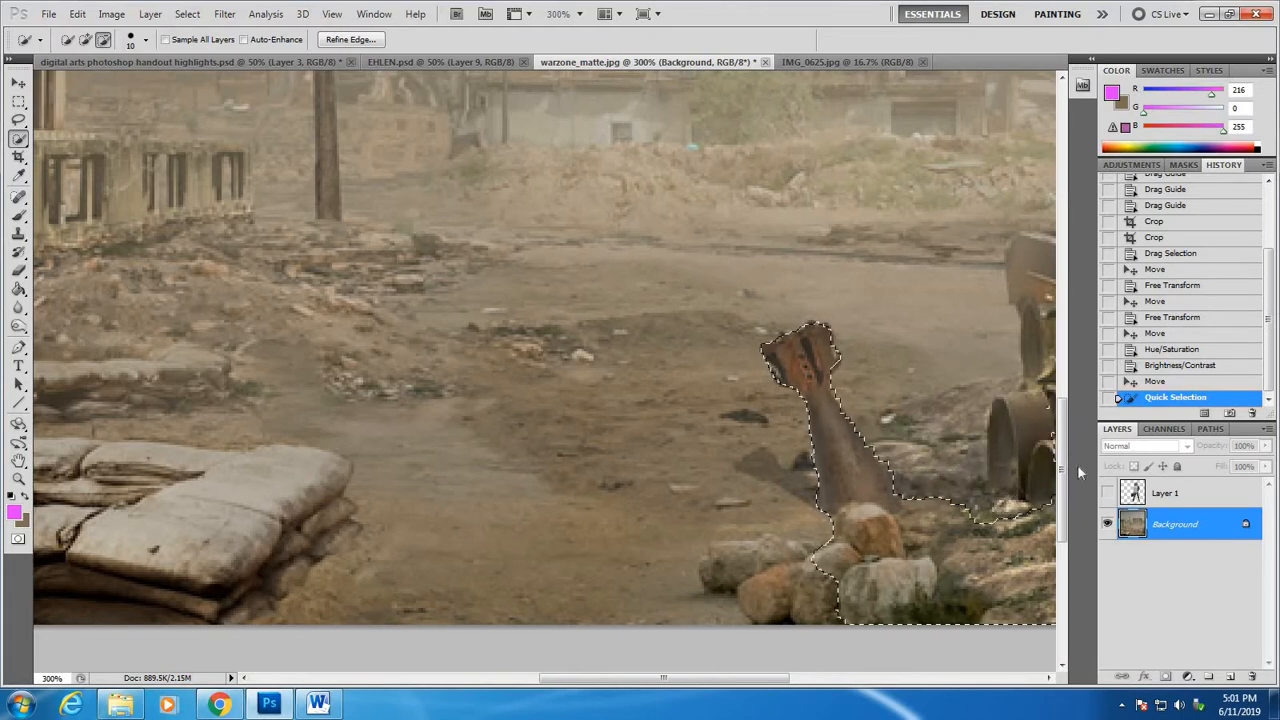
left_click(1107, 493)
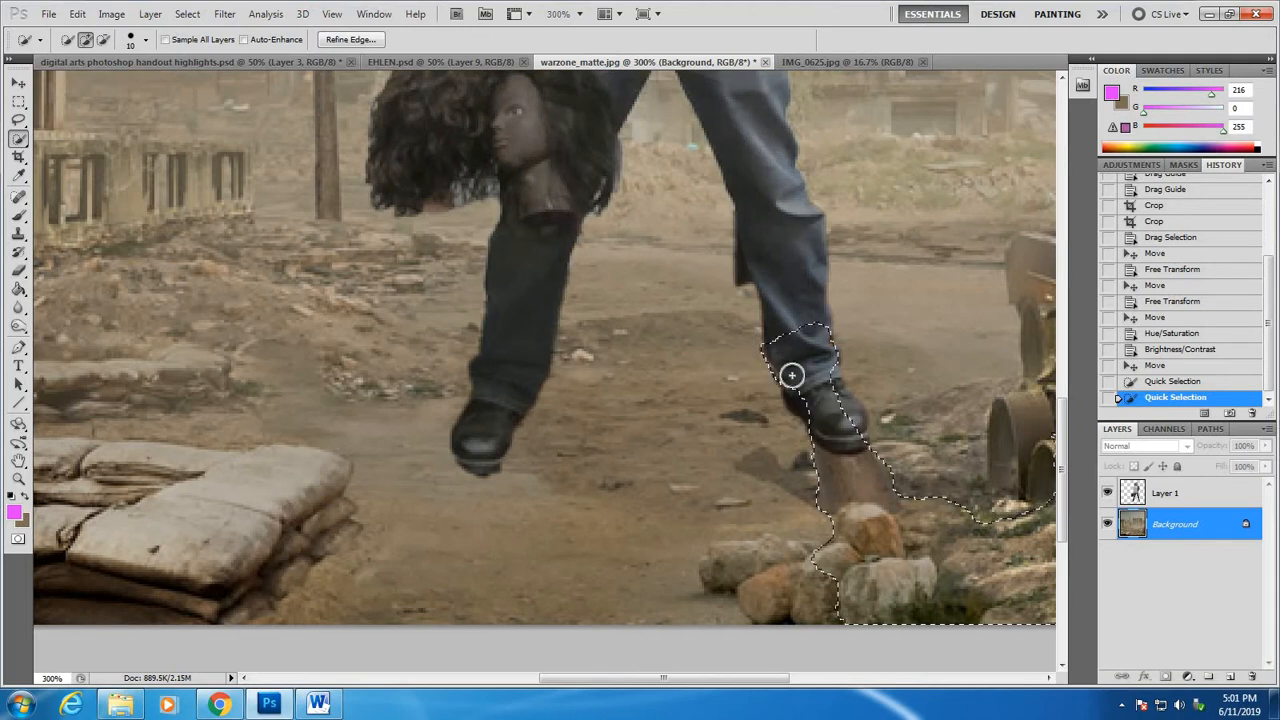
left_click(1107, 493)
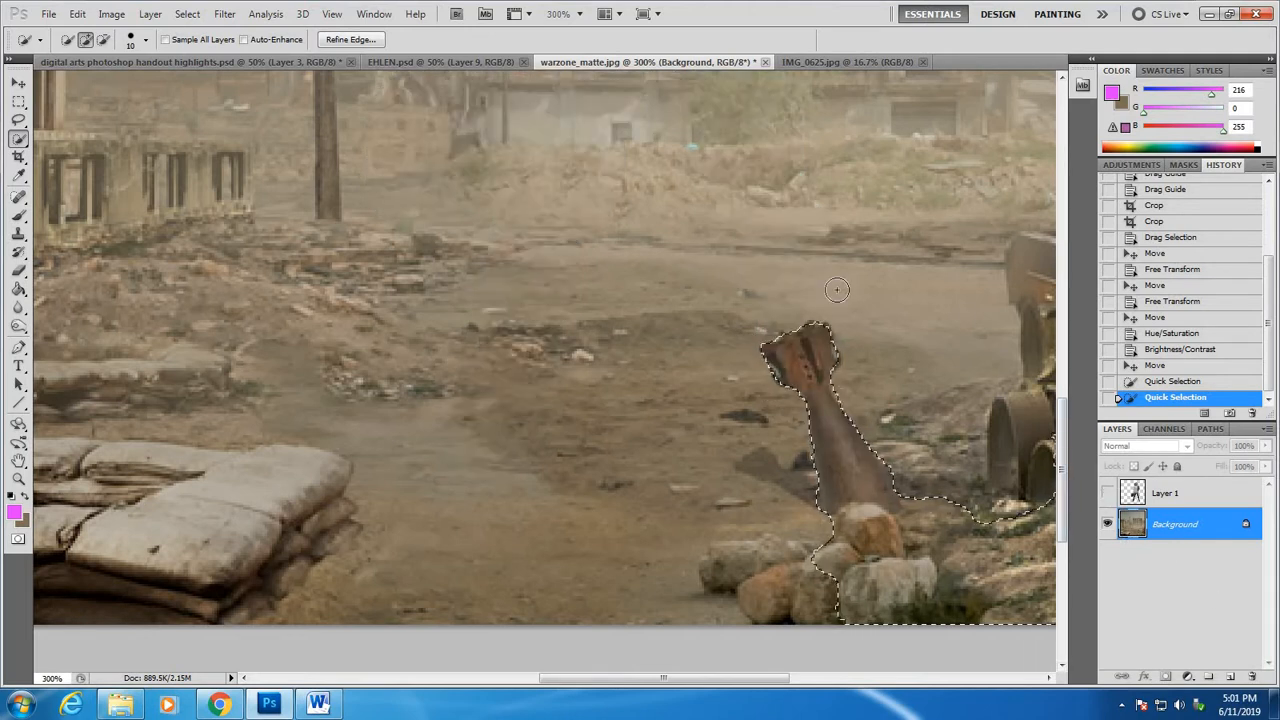
Slightly feather the selection's edge with Refine Edge and copy the bomb and rocks onto a new layer
left_click(350, 39)
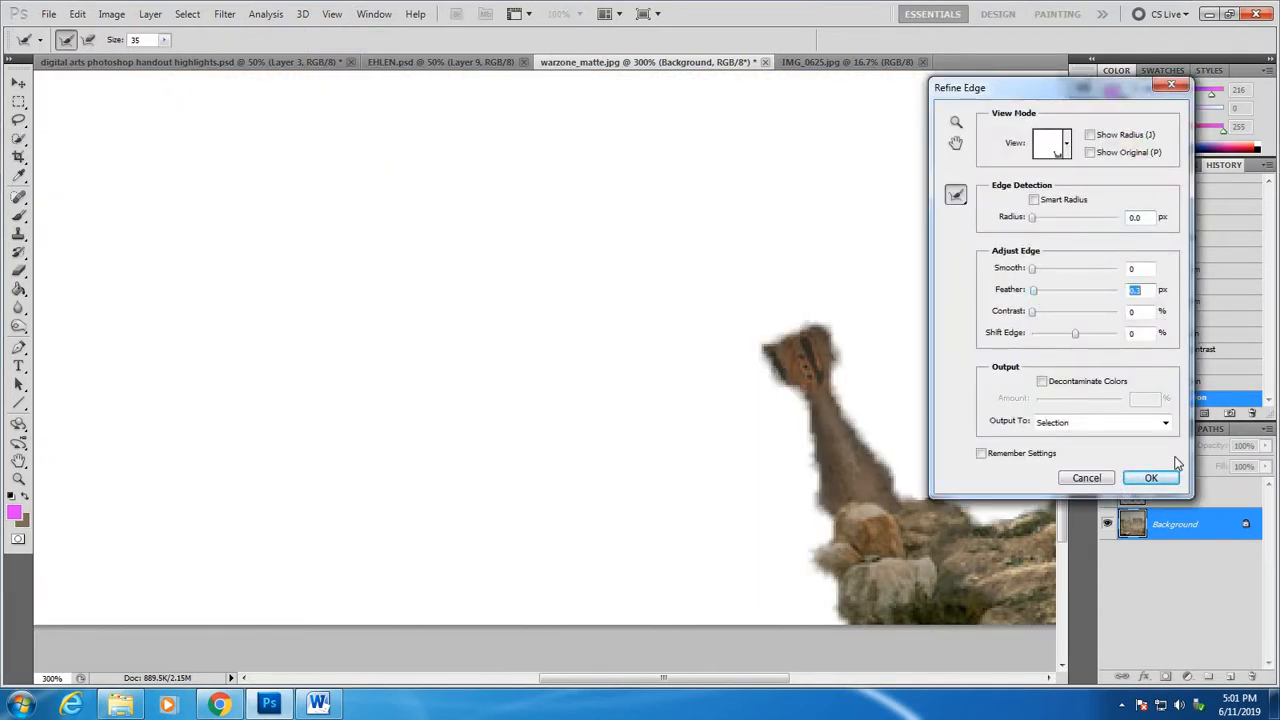
left_click(1151, 478)
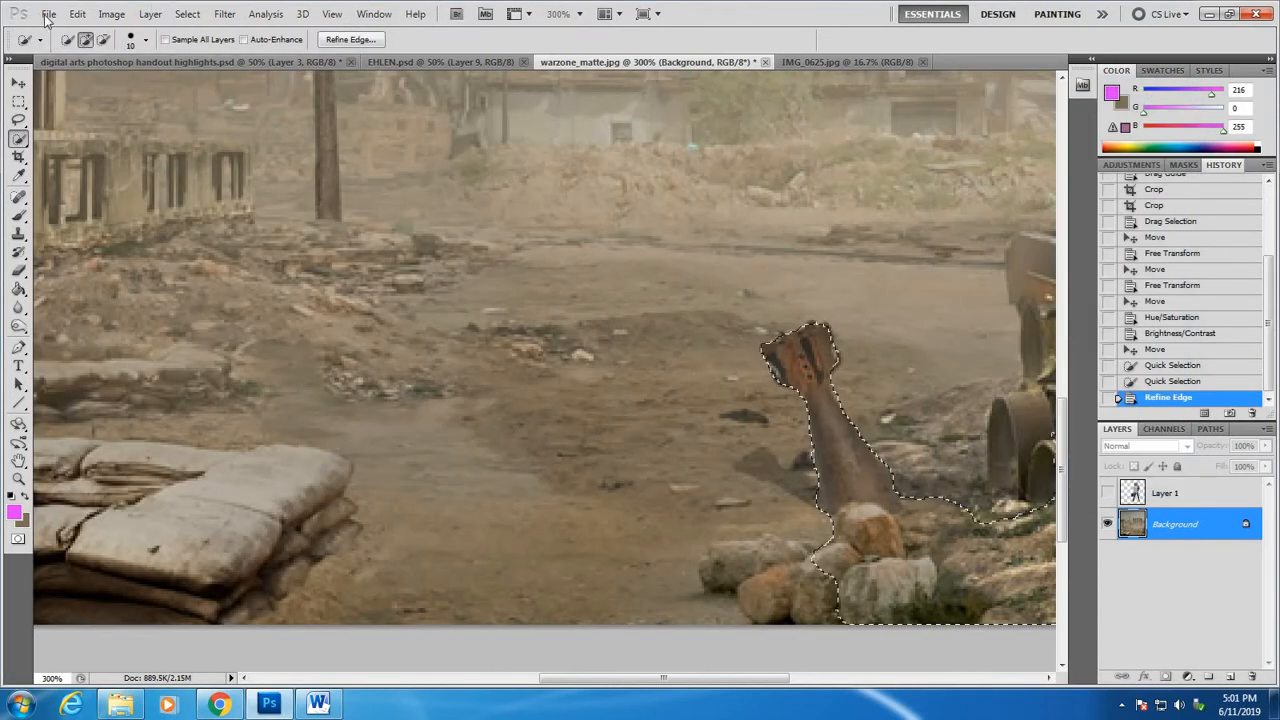
left_click(77, 14)
left_click(91, 121)
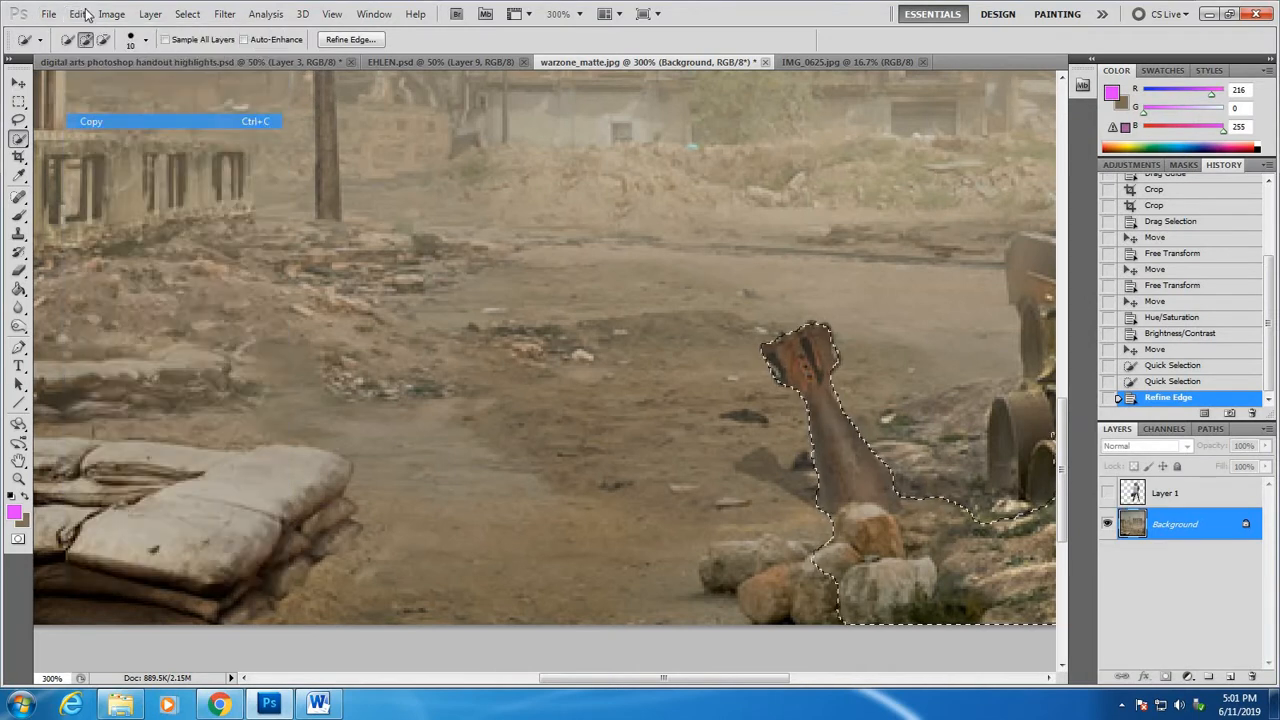
left_click(77, 14)
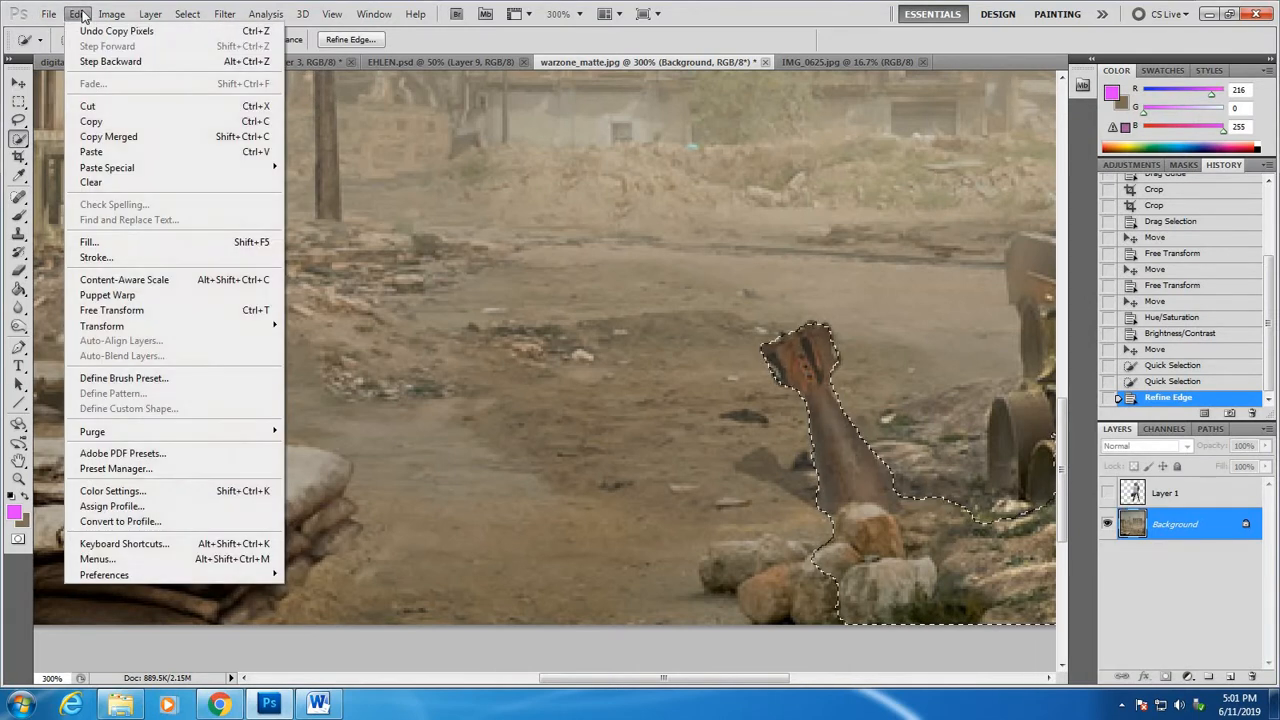
left_click(100, 152)
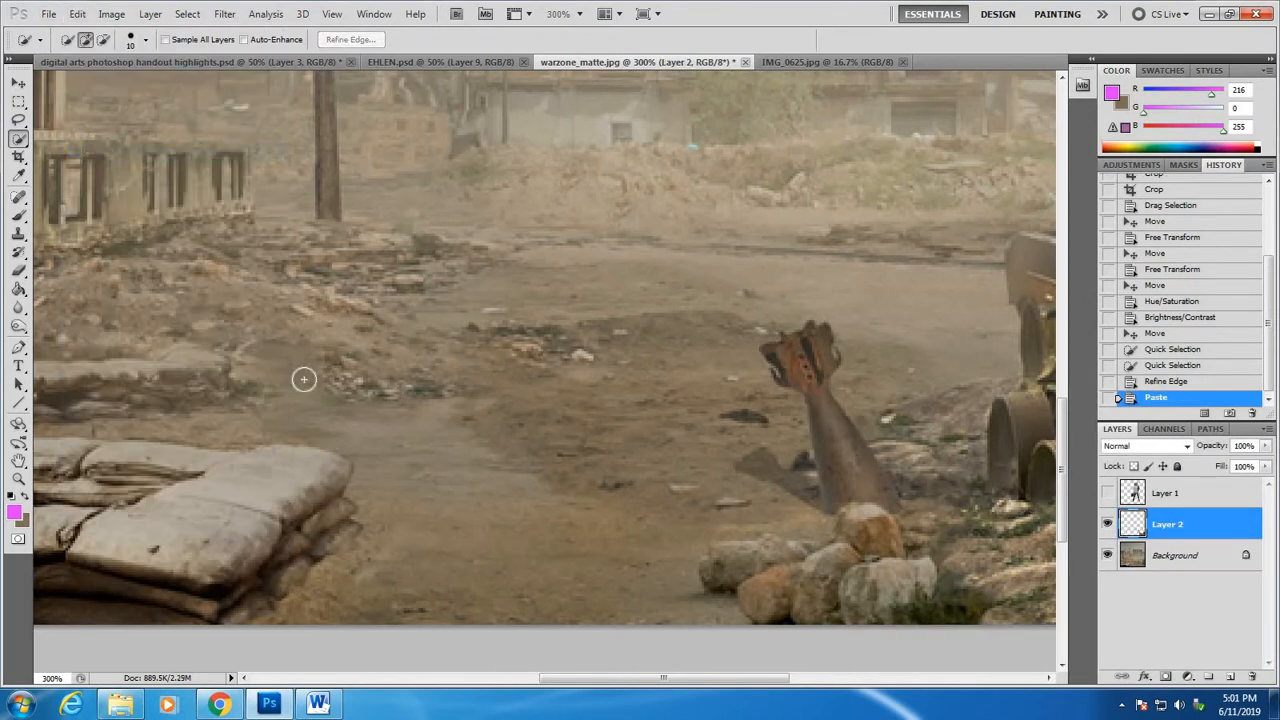
Shift the pasted bomb and rocks aside to reveal the duplicate, and return them over the original
left_click(77, 14)
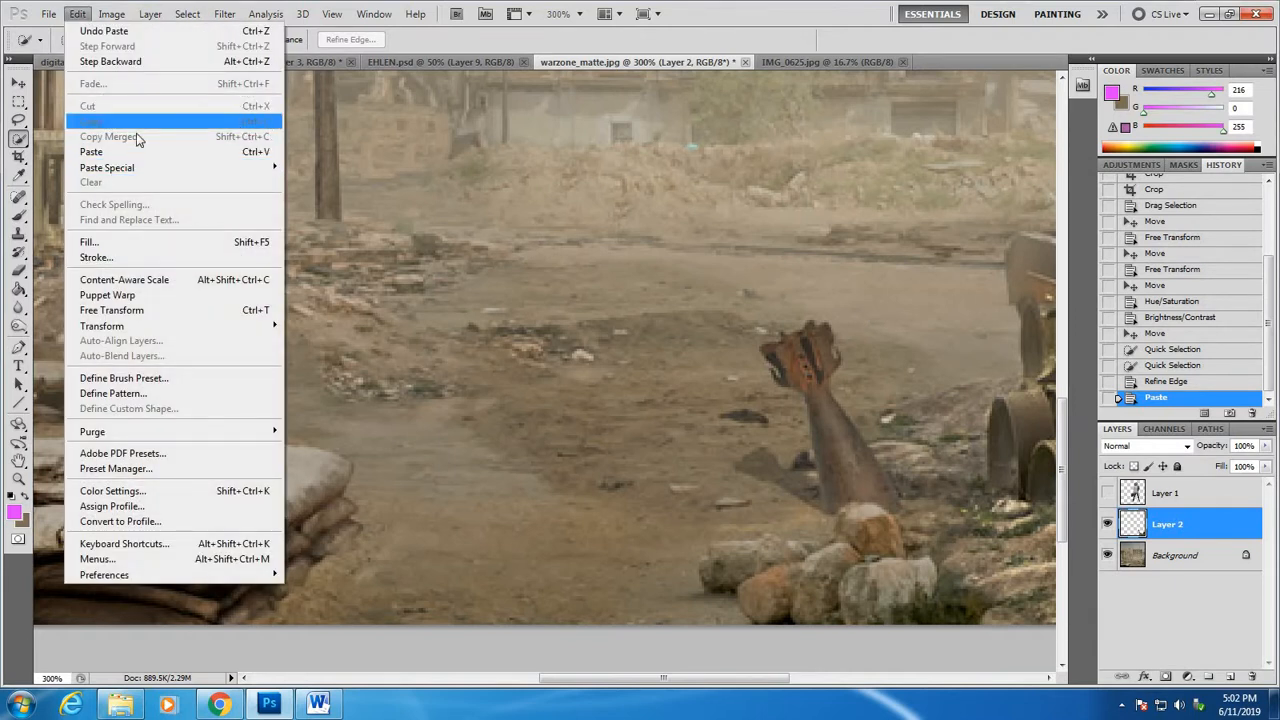
left_click(810, 10)
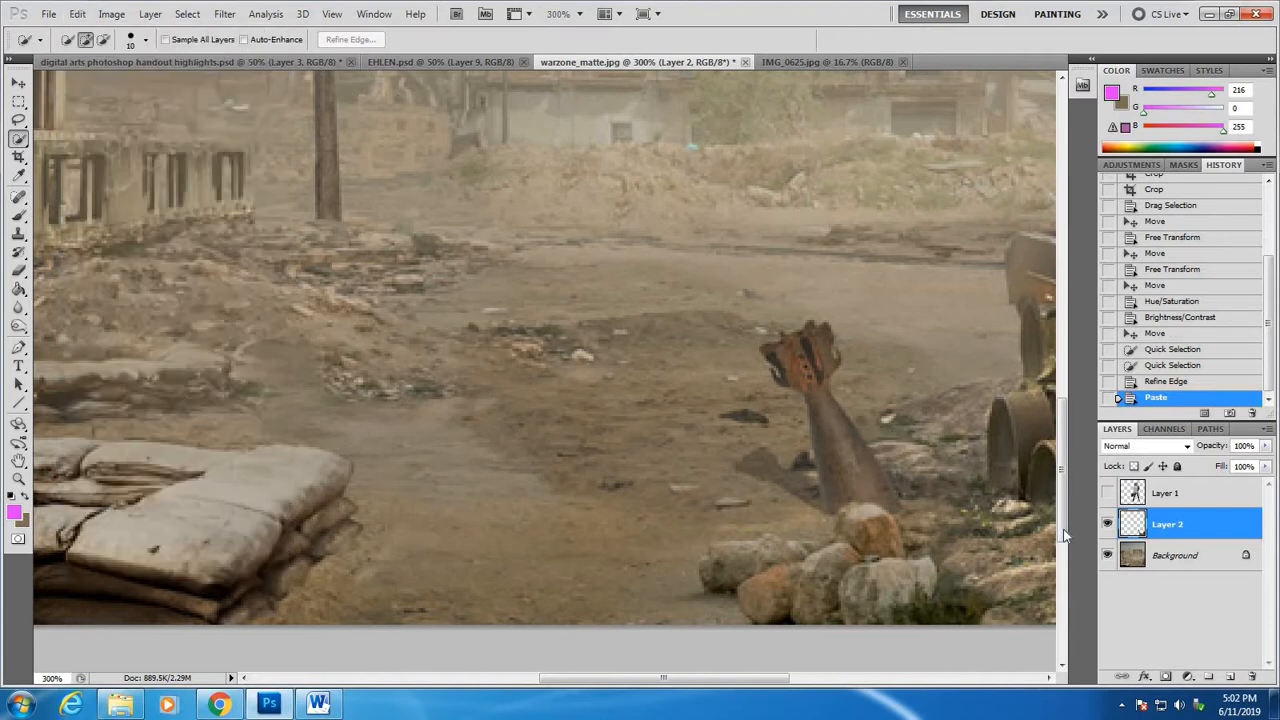
left_click(19, 82)
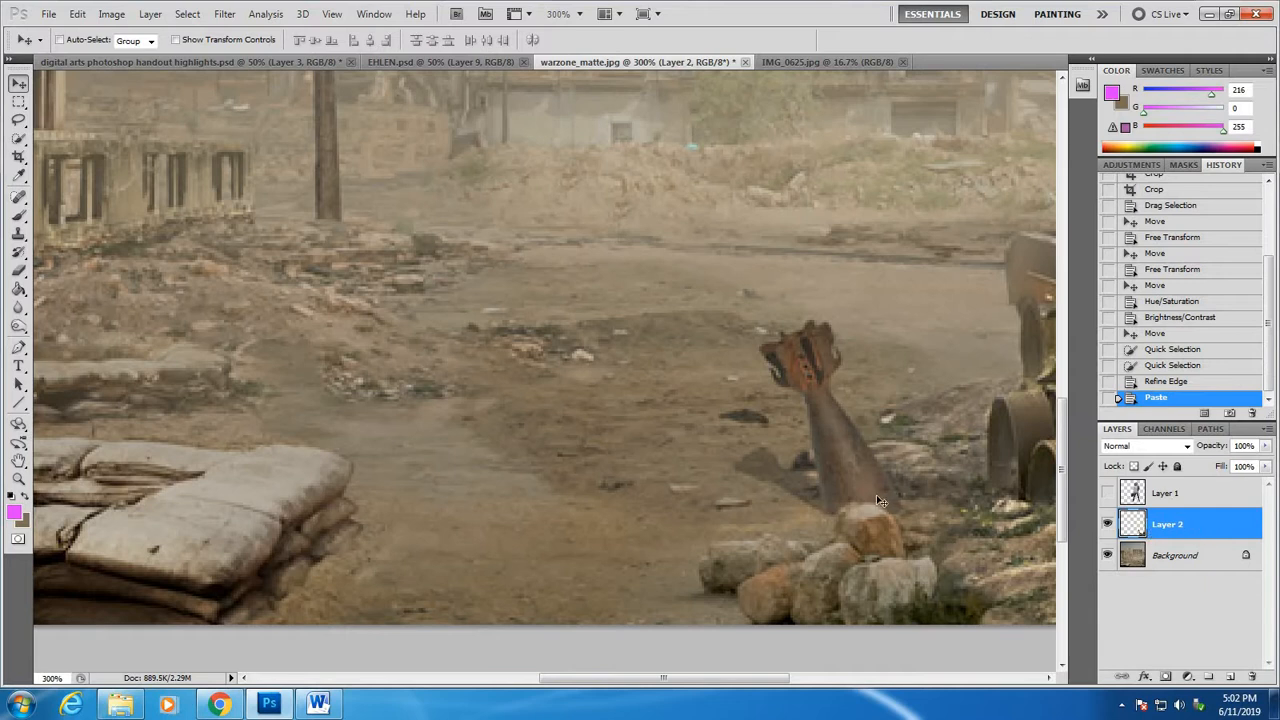
left_click_drag(880, 500, 735, 505)
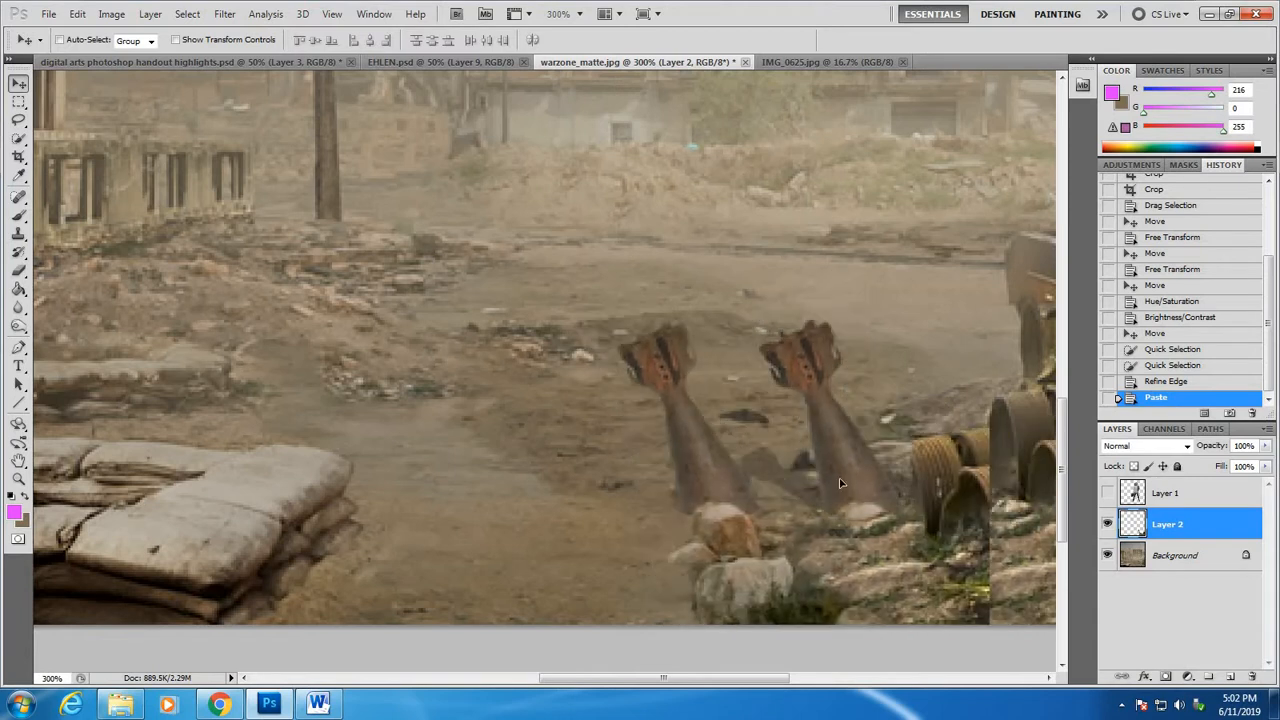
left_click_drag(840, 483, 880, 497)
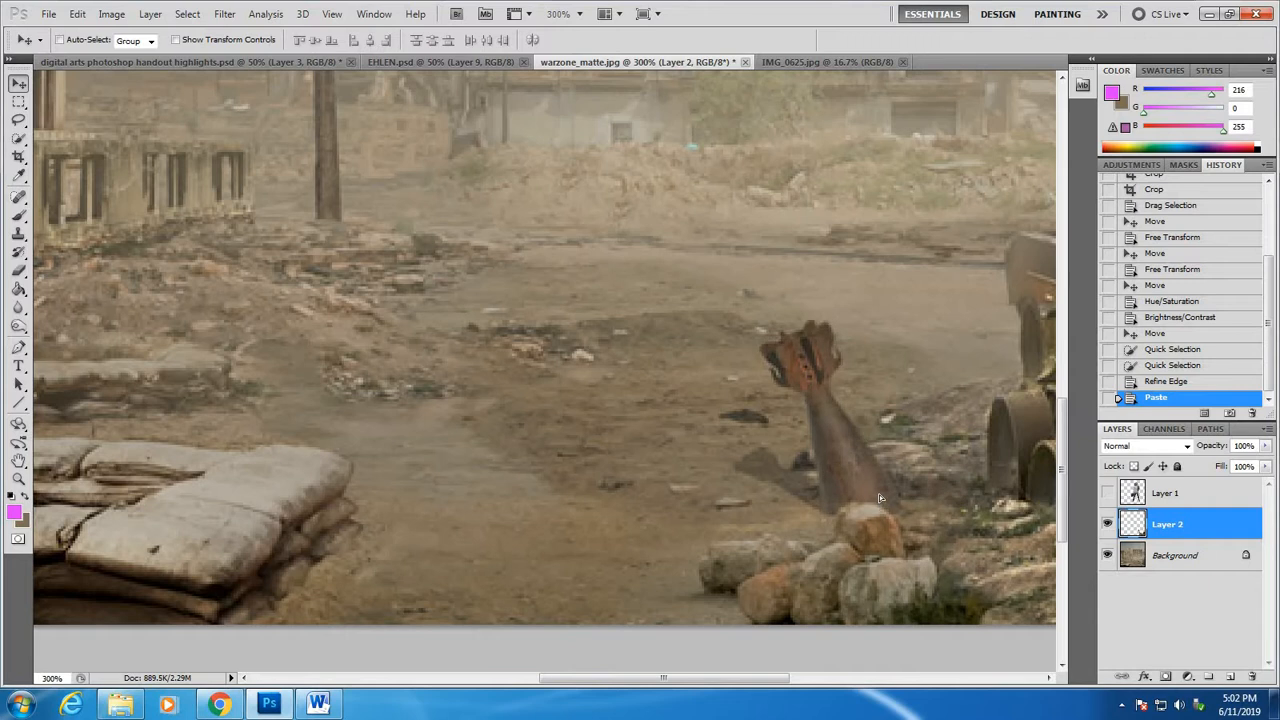
Show the man again, consult the handout's Layer Menu section, and stack the pasted bomb layer above the man's layer
left_click(1107, 492)
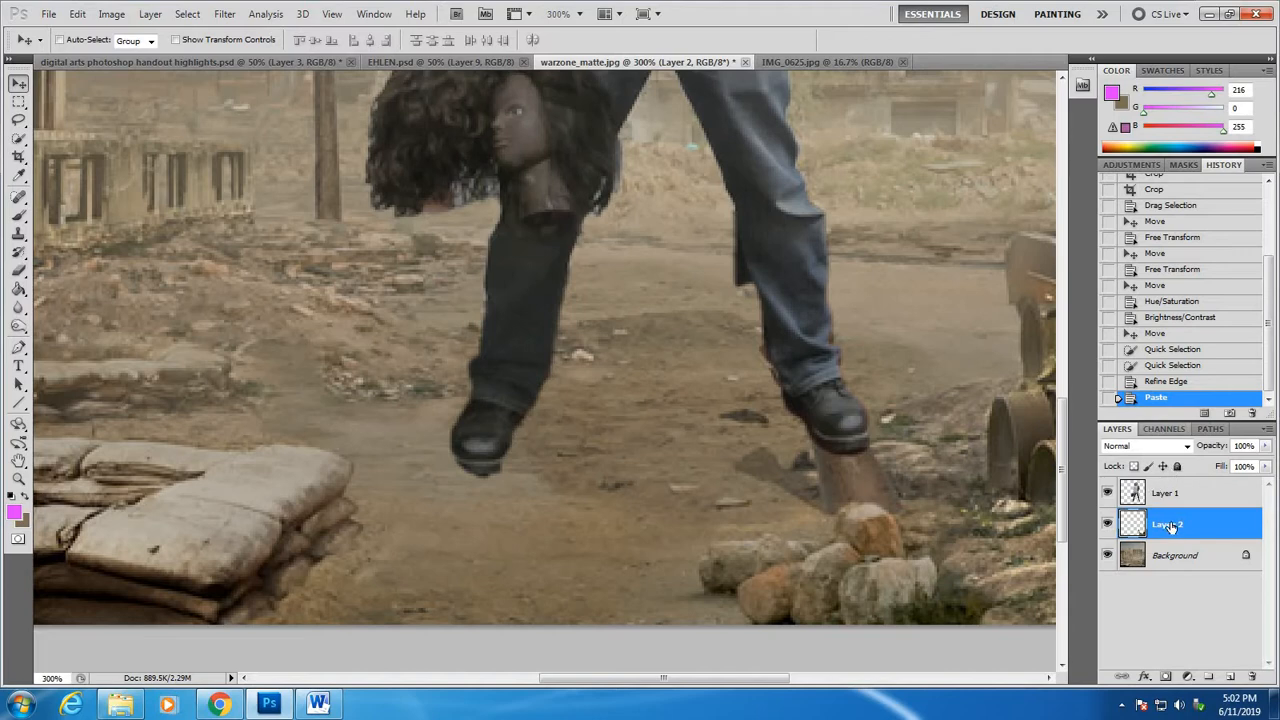
left_click(234, 62)
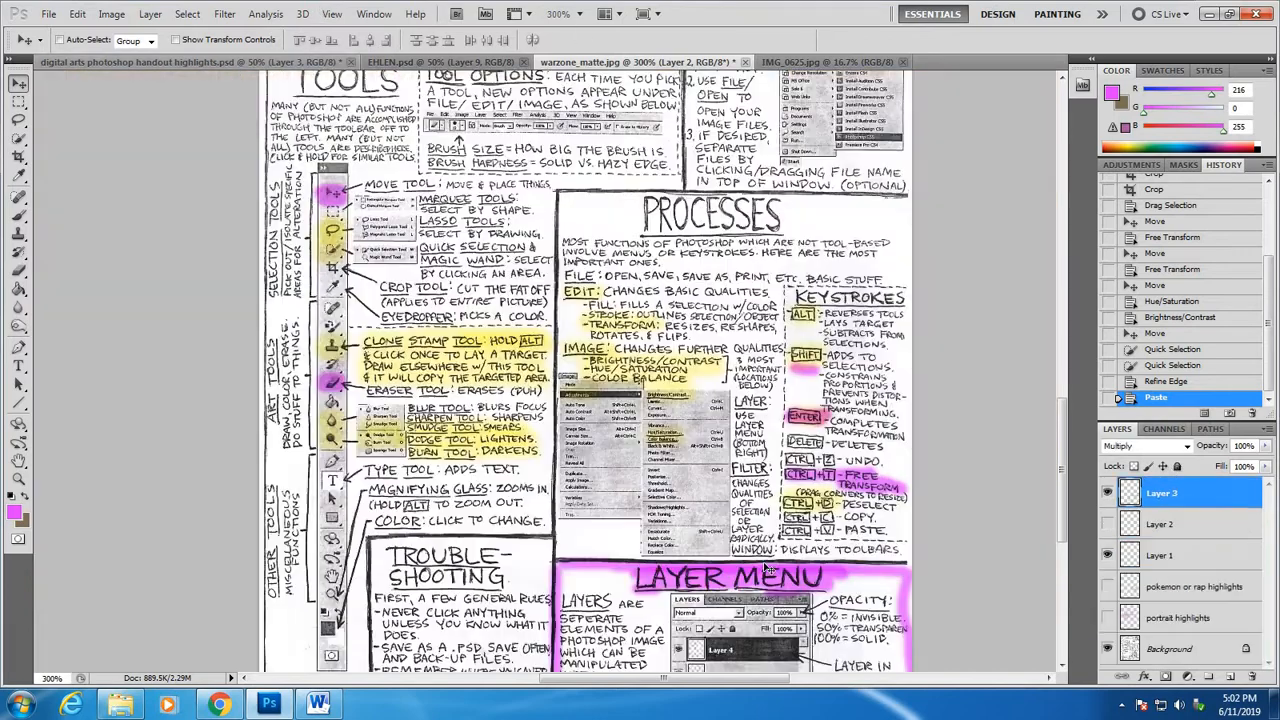
scroll(1068, 425, "down", 5)
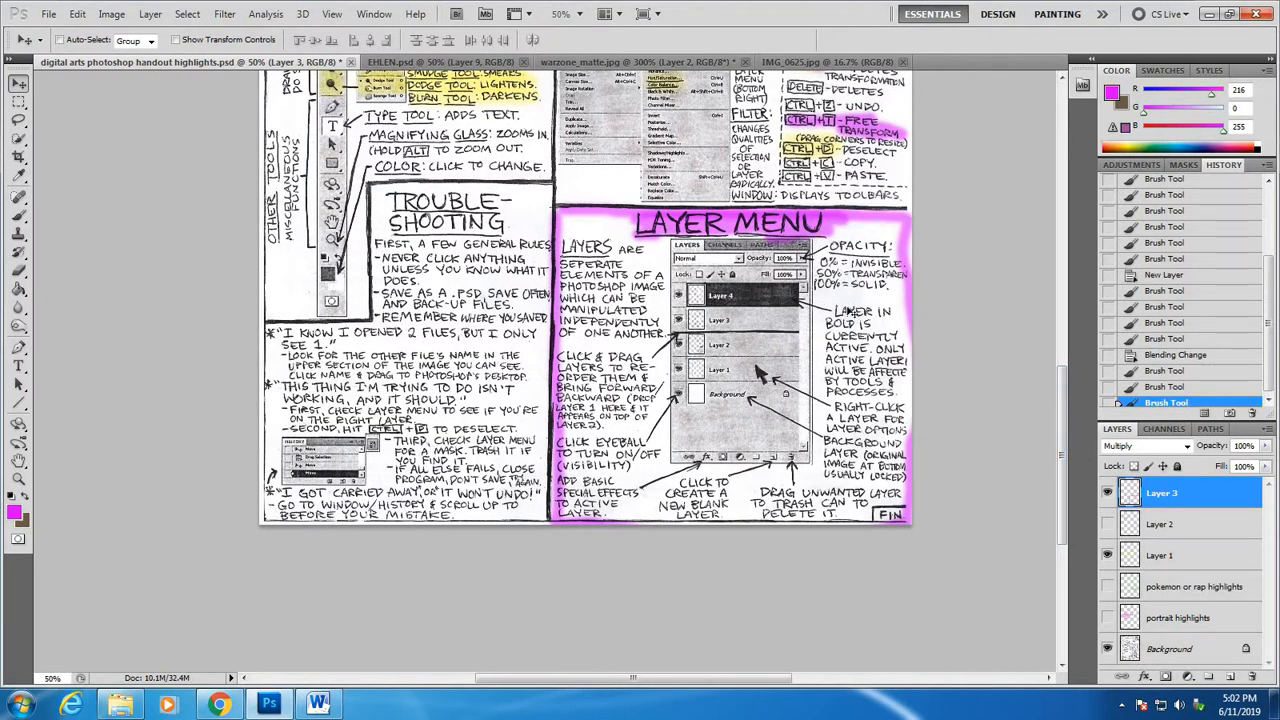
left_click(618, 62)
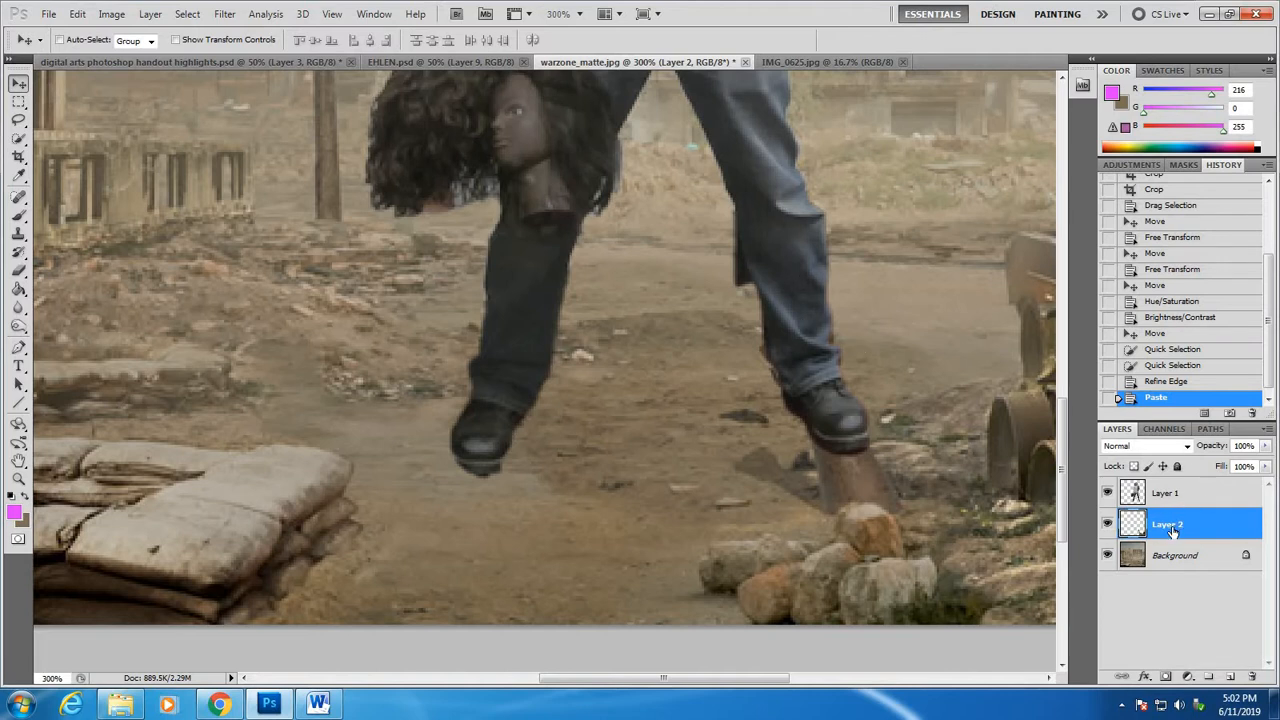
left_click_drag(1175, 531, 1163, 485)
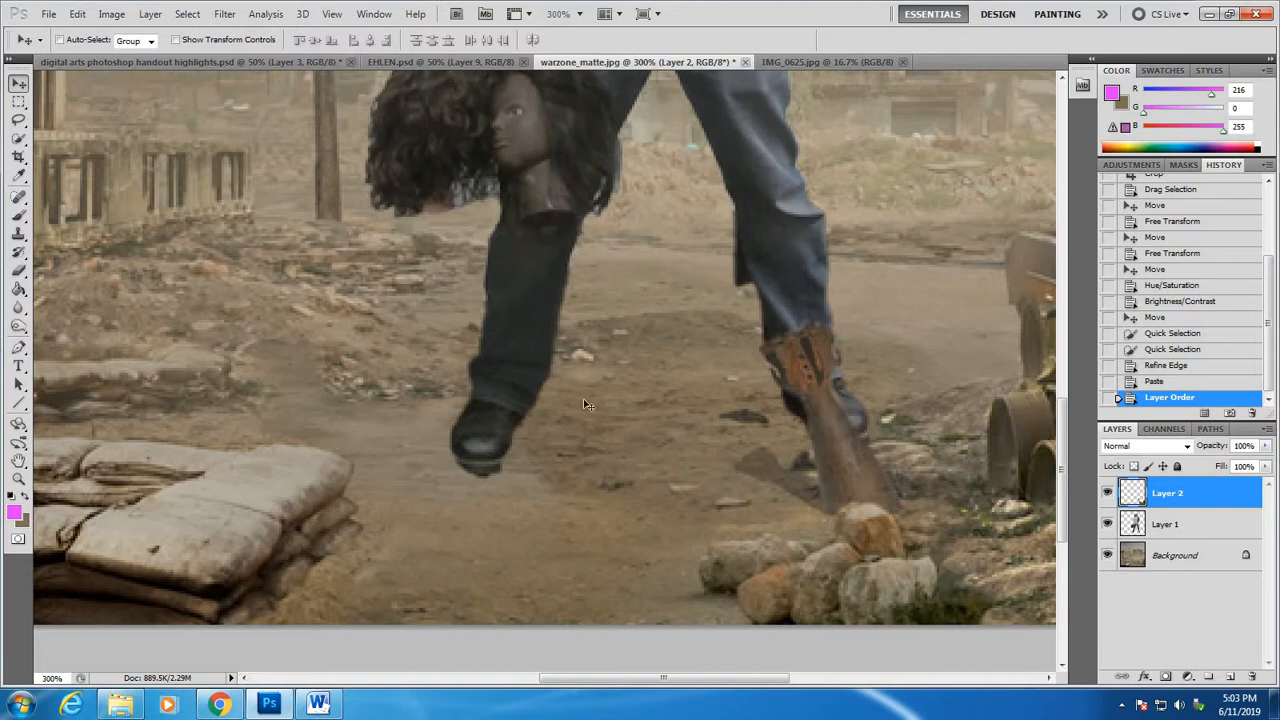
On the Background layer, burn the ground beside the man's front shoe with the Midtones range at 26% exposure
left_click(18, 479)
left_click(664, 396, "alt")
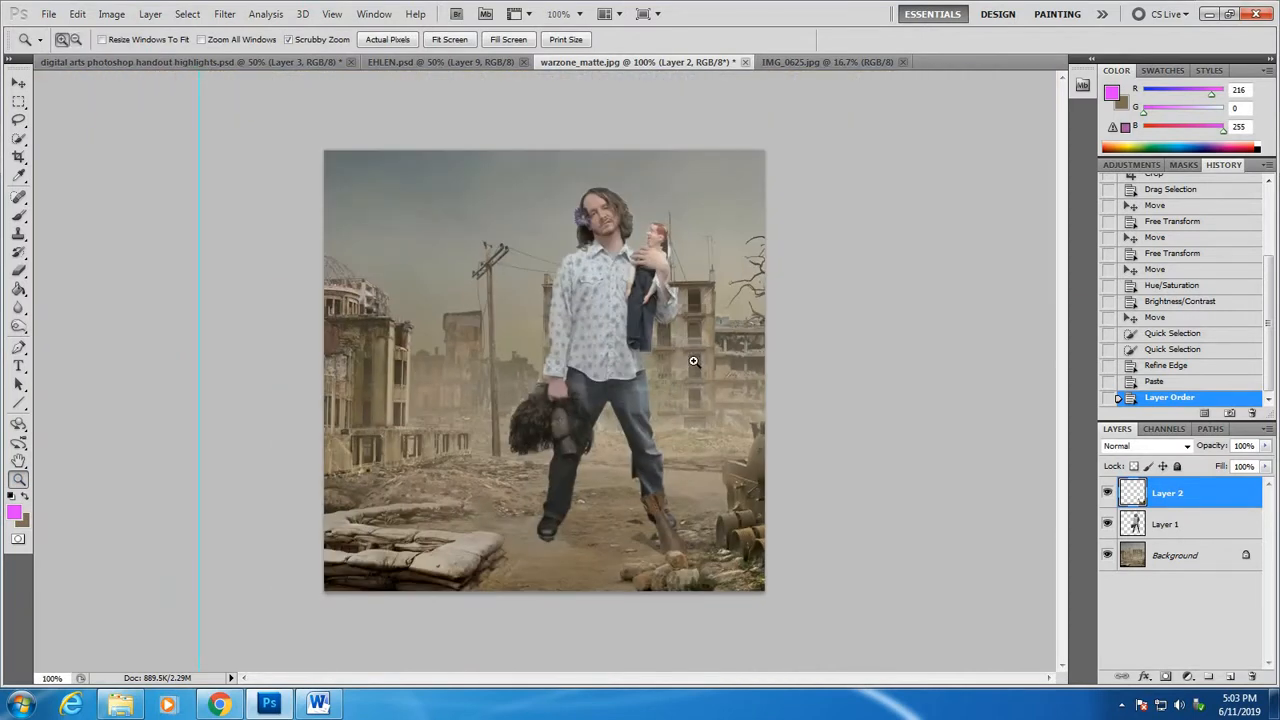
left_click(636, 550)
left_click(1219, 563)
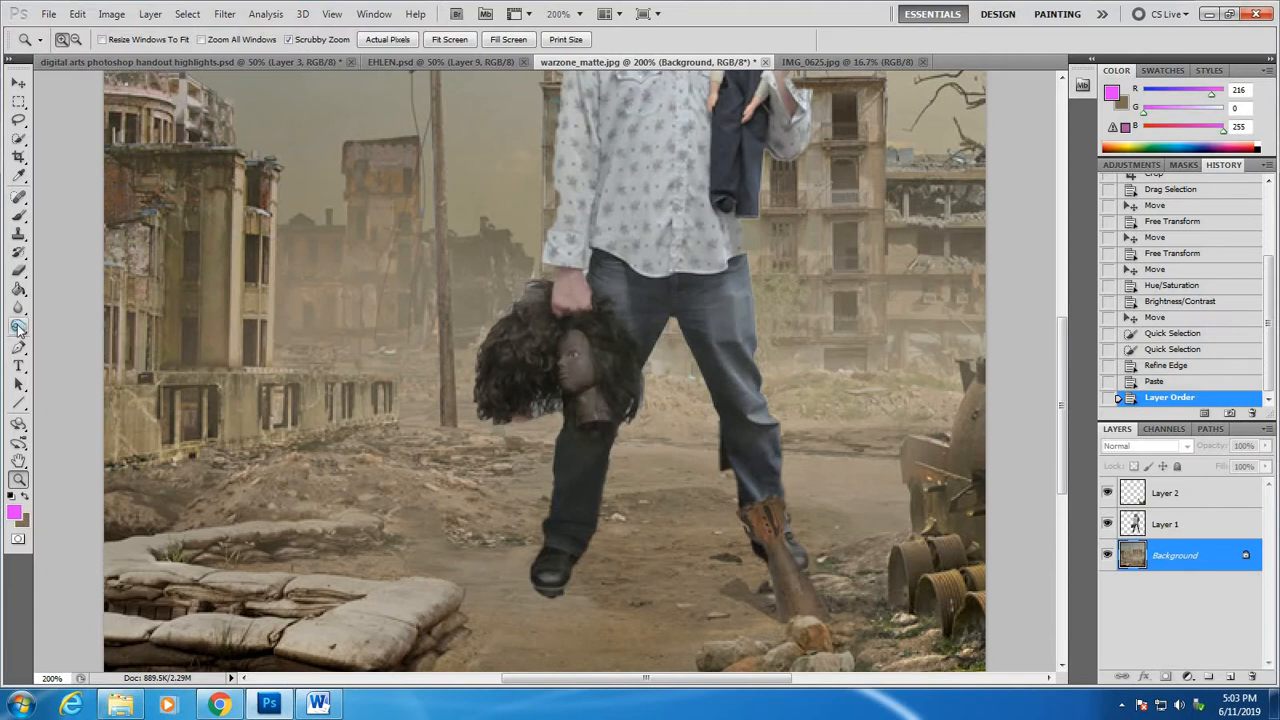
left_click(18, 327)
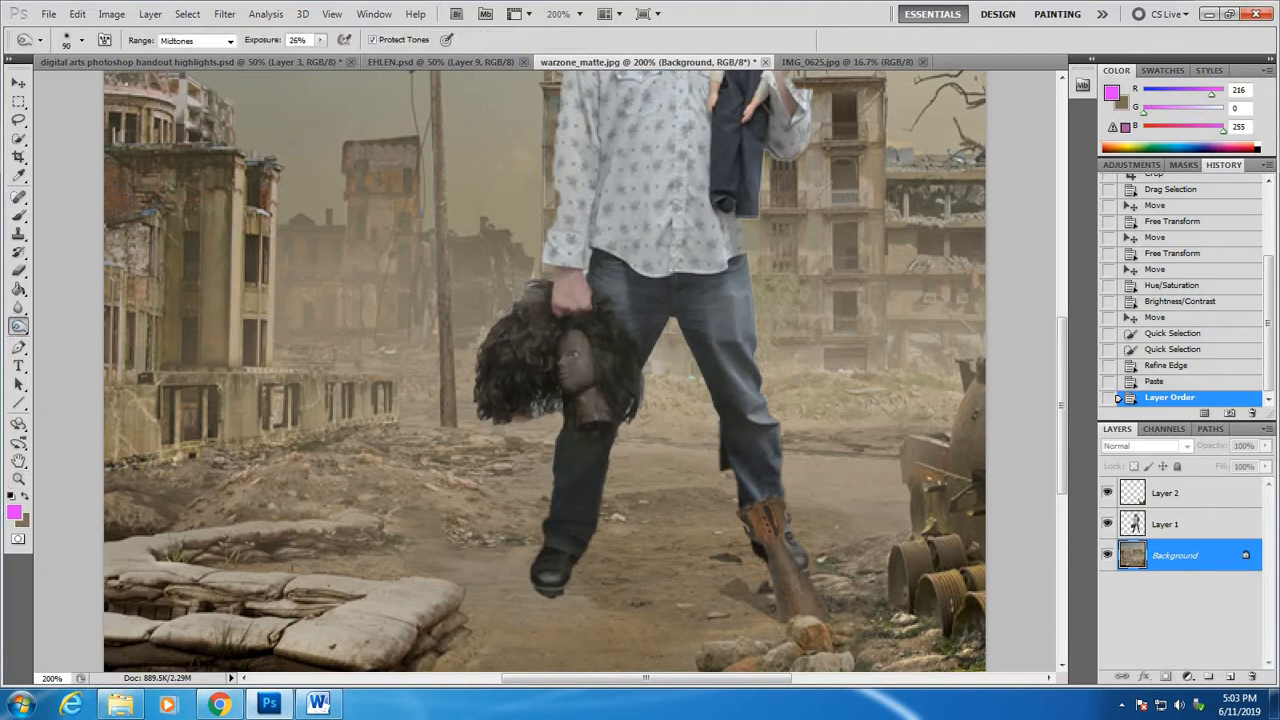
scroll(545, 371, "down", 4)
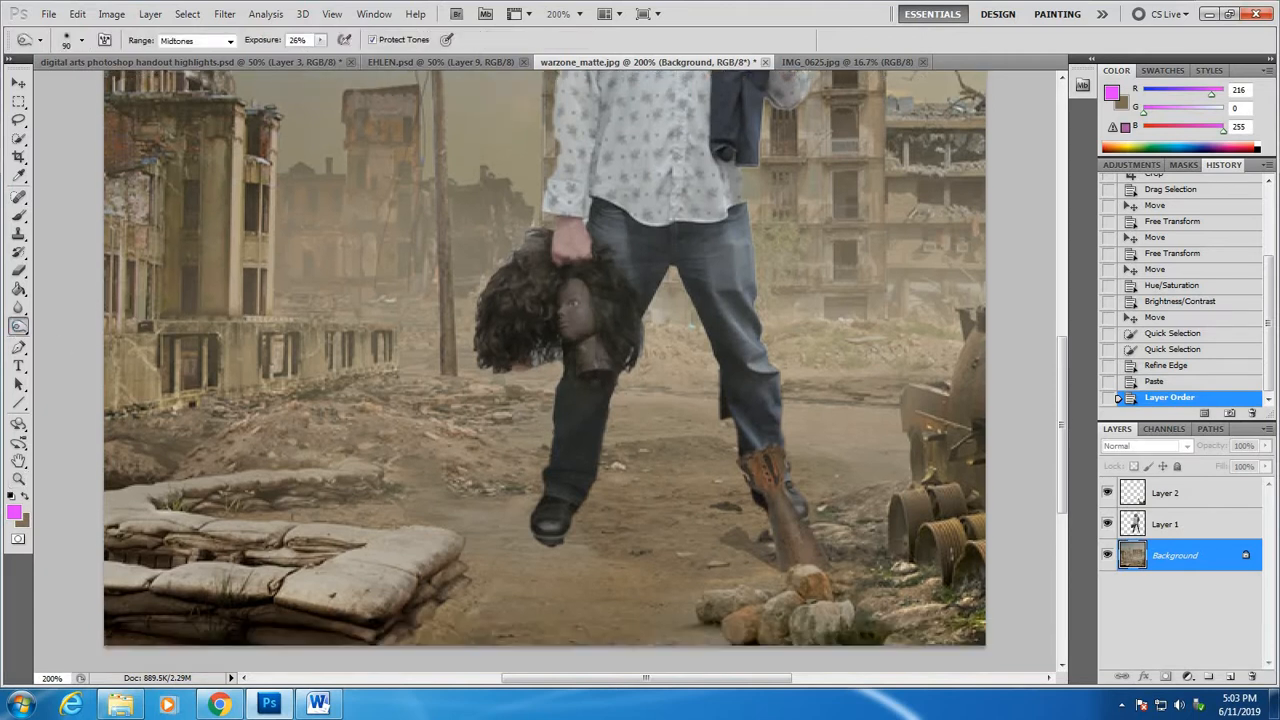
scroll(545, 371, "up", 6)
scroll(545, 371, "down", 3)
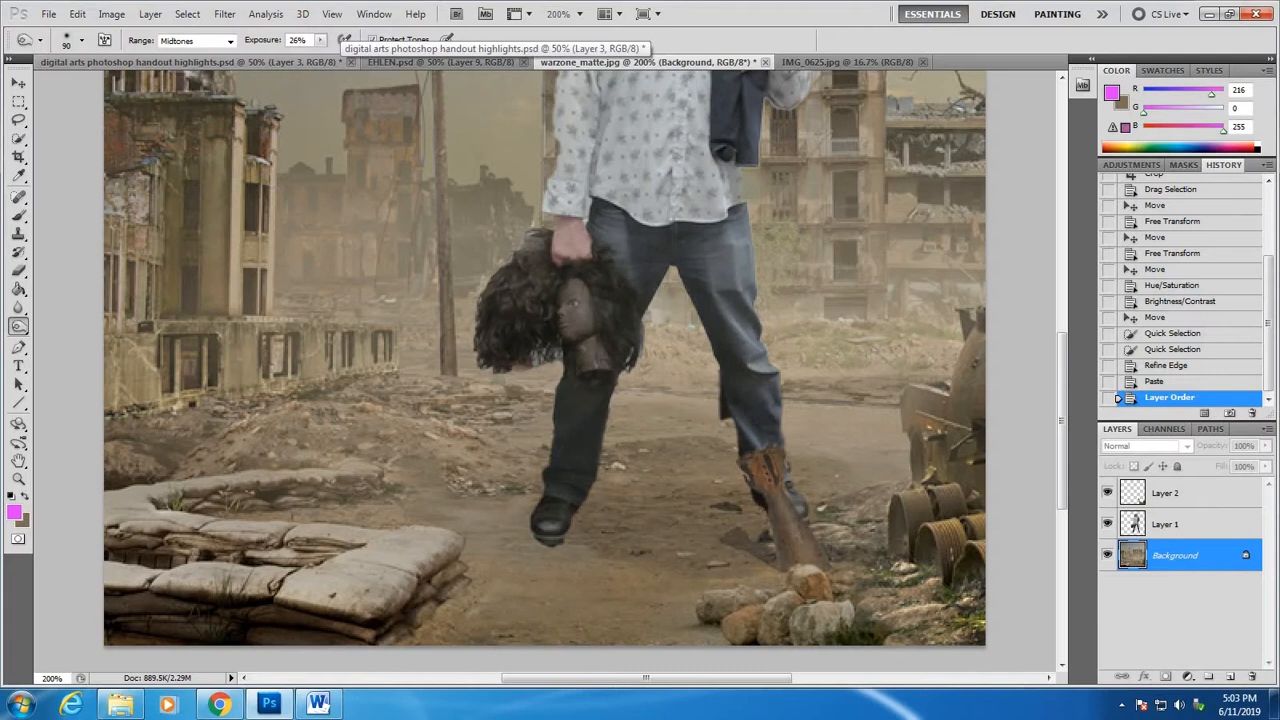
left_click_drag(575, 552, 640, 560)
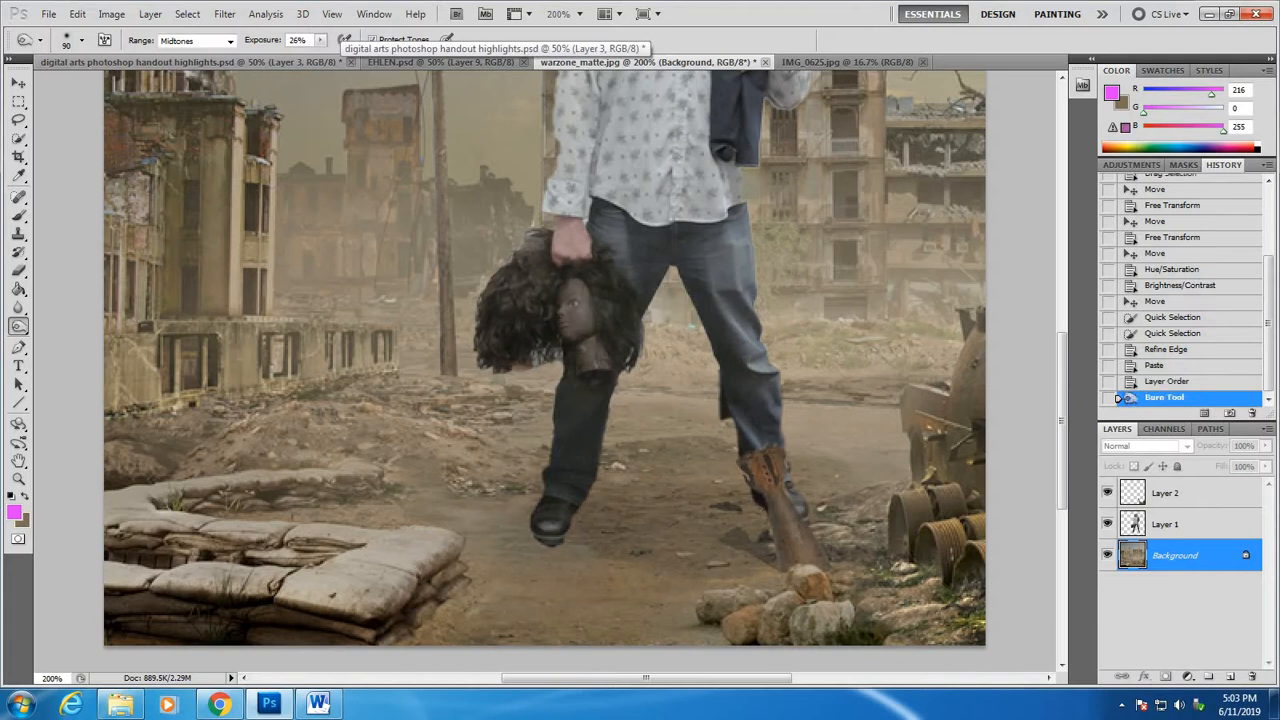
left_click(230, 41)
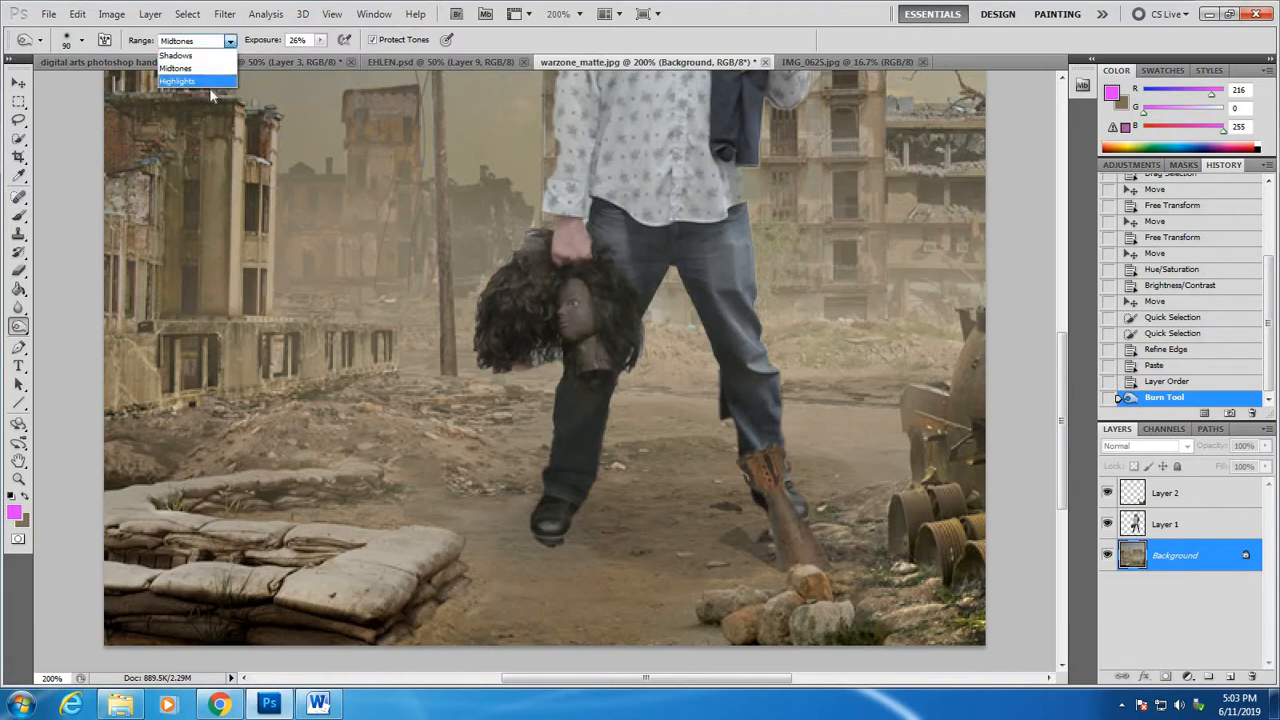
left_click(208, 69)
left_click_drag(560, 552, 640, 560)
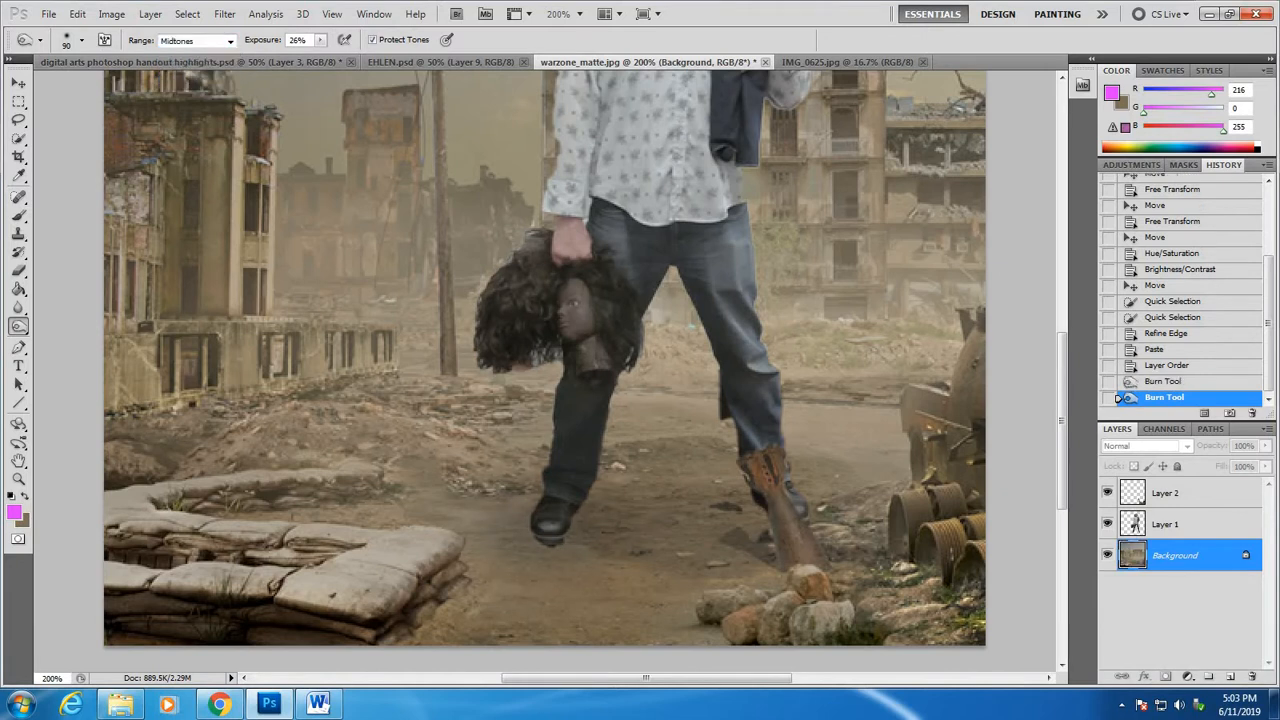
Burn a darker shadow on the ground beneath and between the man's feet using the Shadows range
left_click(230, 41)
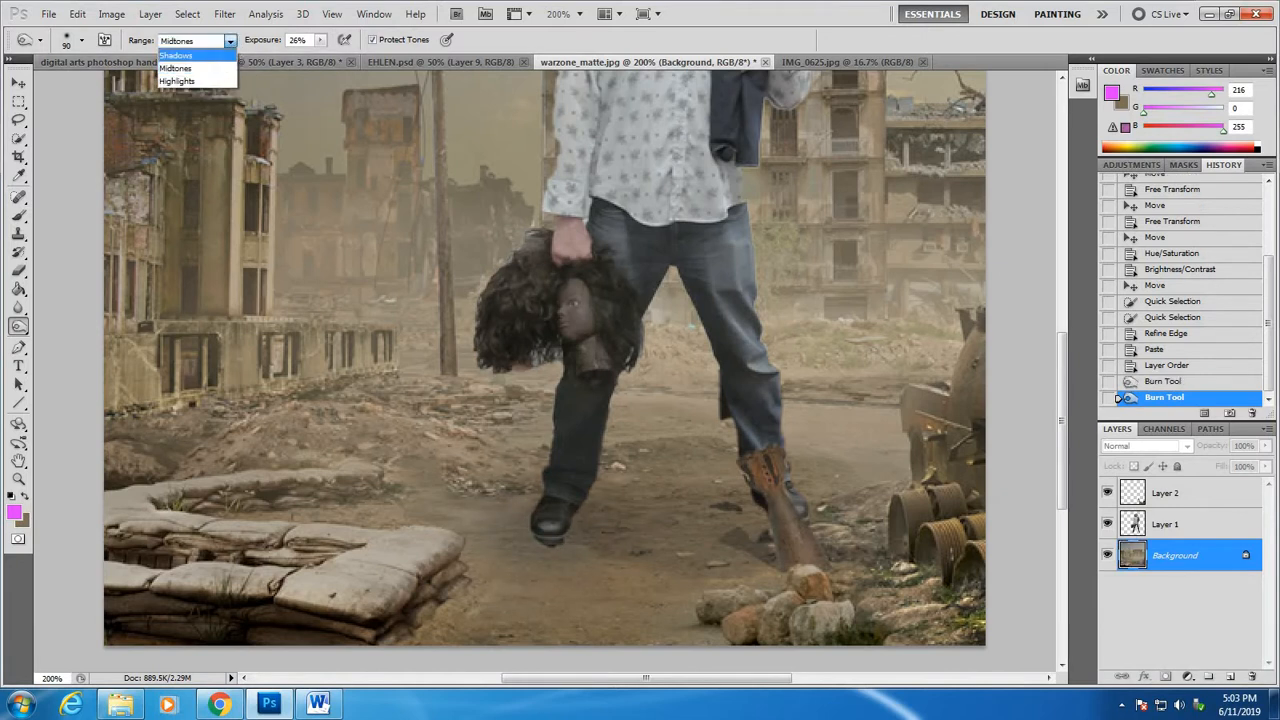
left_click(218, 53)
left_click_drag(505, 540, 750, 550)
left_click(545, 550)
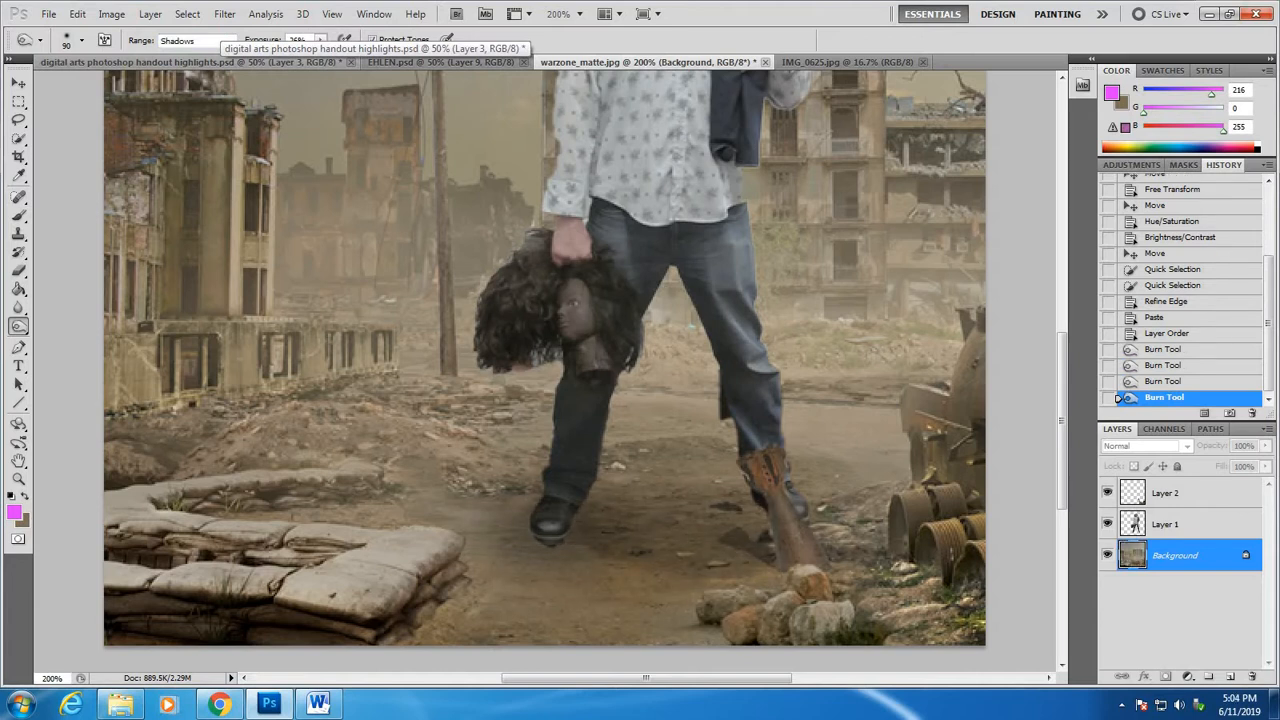
left_click(536, 545)
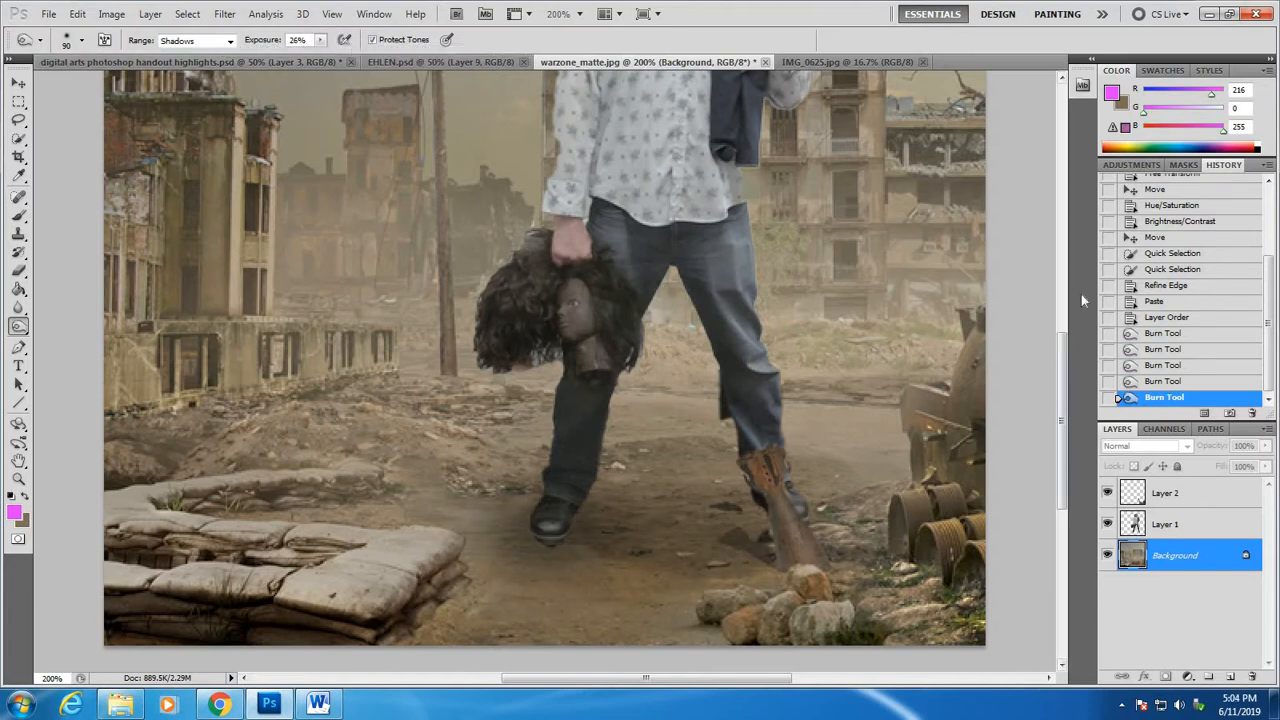
Review the burned shading on the whole image, and discard all Burn strokes by reverting to the Layer Order history state
mouse_move(1065, 361)
left_mouse_down()
mouse_move(1065, 250)
mouse_move(1065, 365)
mouse_move(1065, 352)
left_mouse_up()
left_click(19, 481)
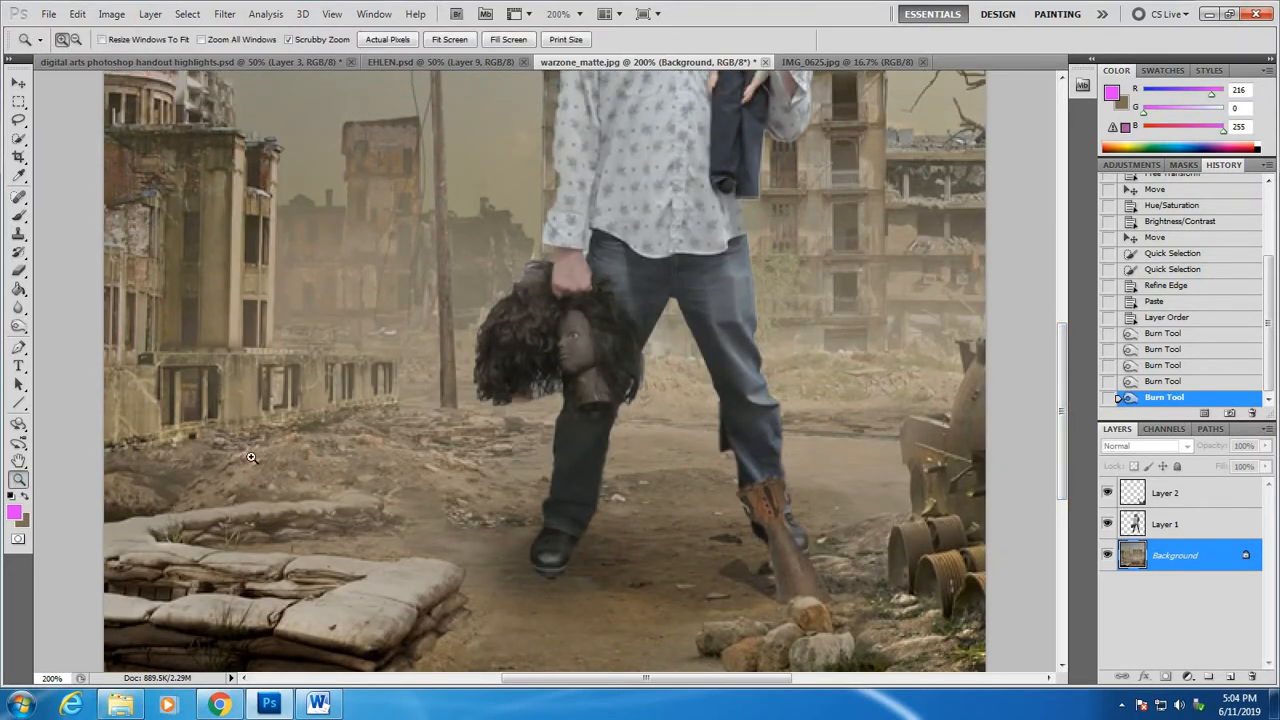
left_click(666, 404, "alt")
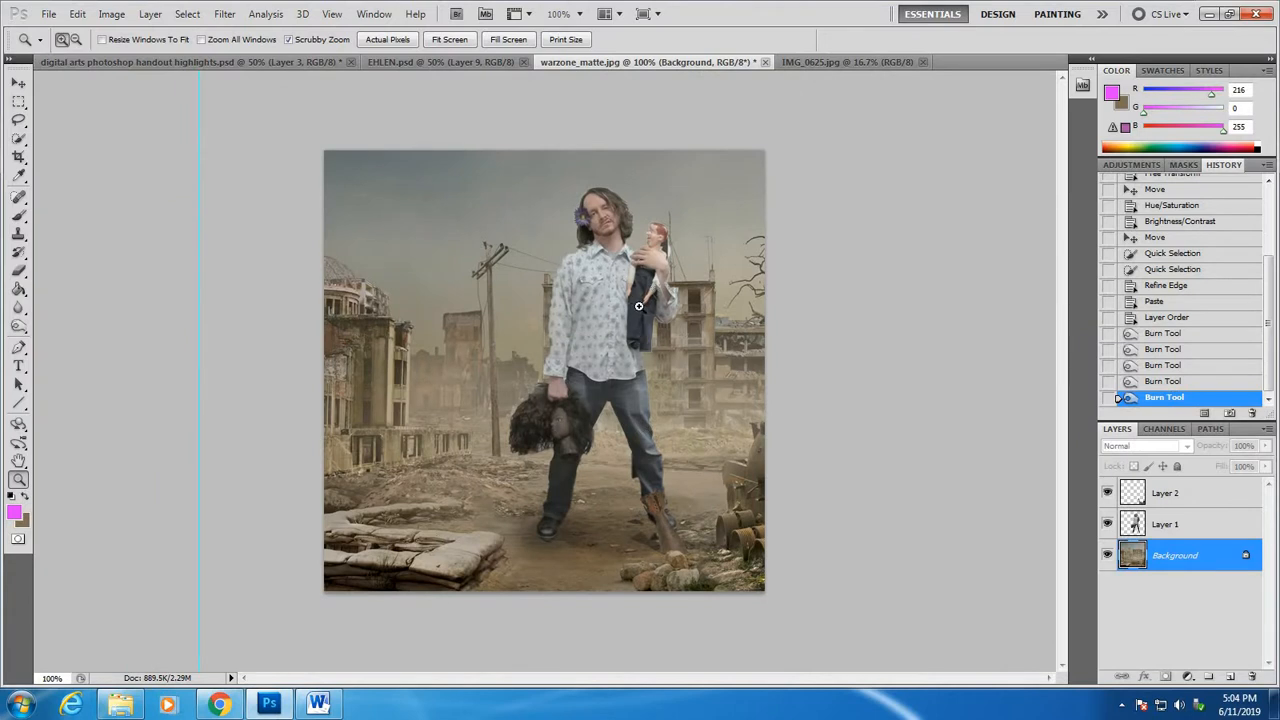
left_click(1157, 320)
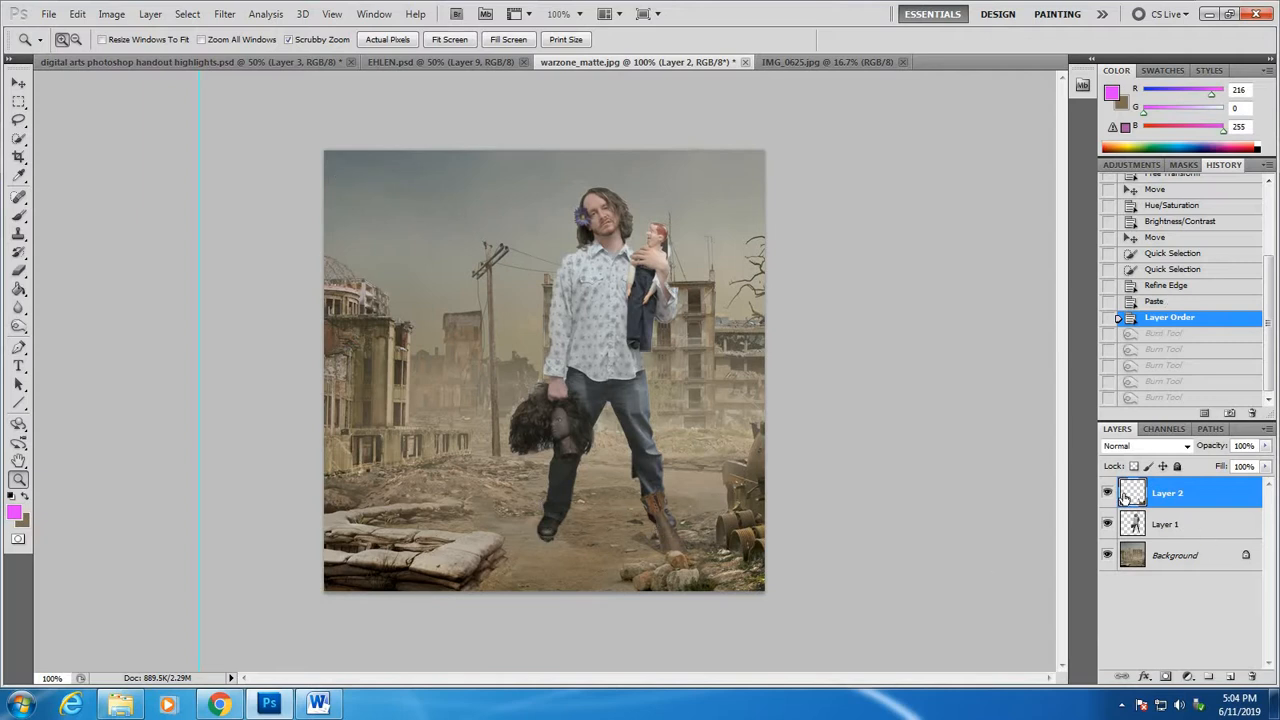
Duplicate the man's layer as Layer 1 copy and stack the duplicate directly beneath the original
left_click(1162, 524)
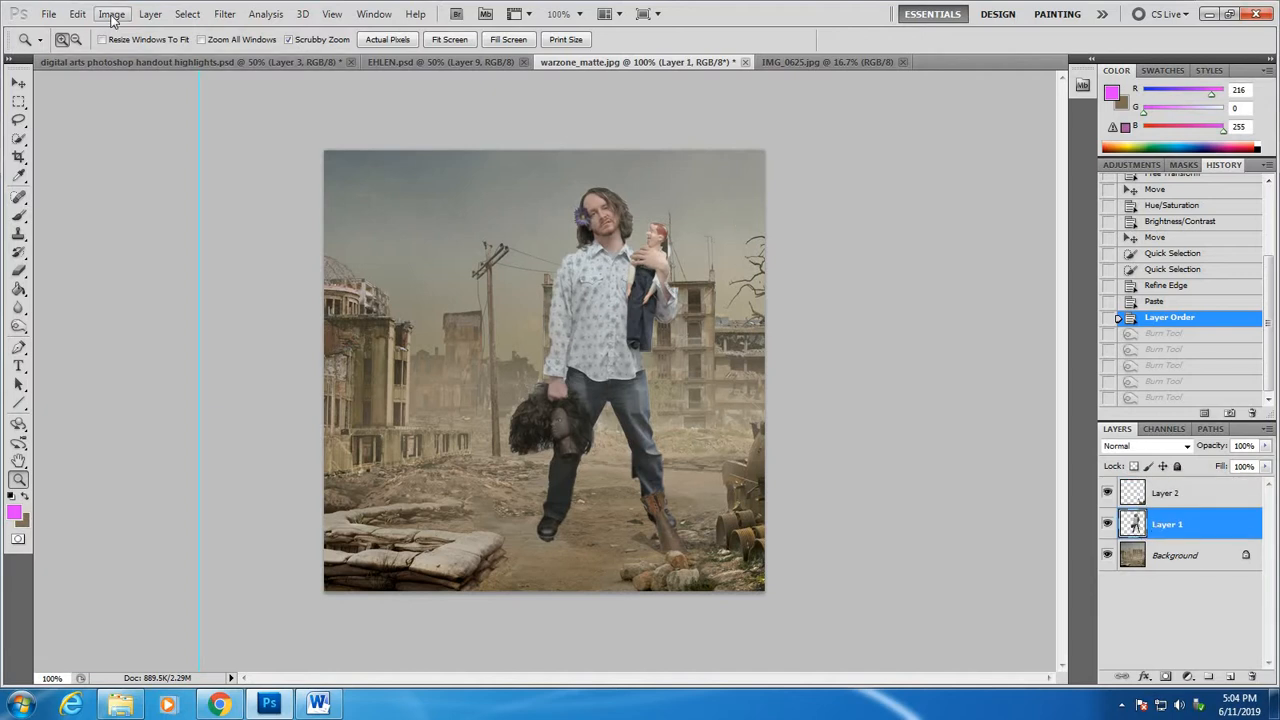
right_click(1190, 526)
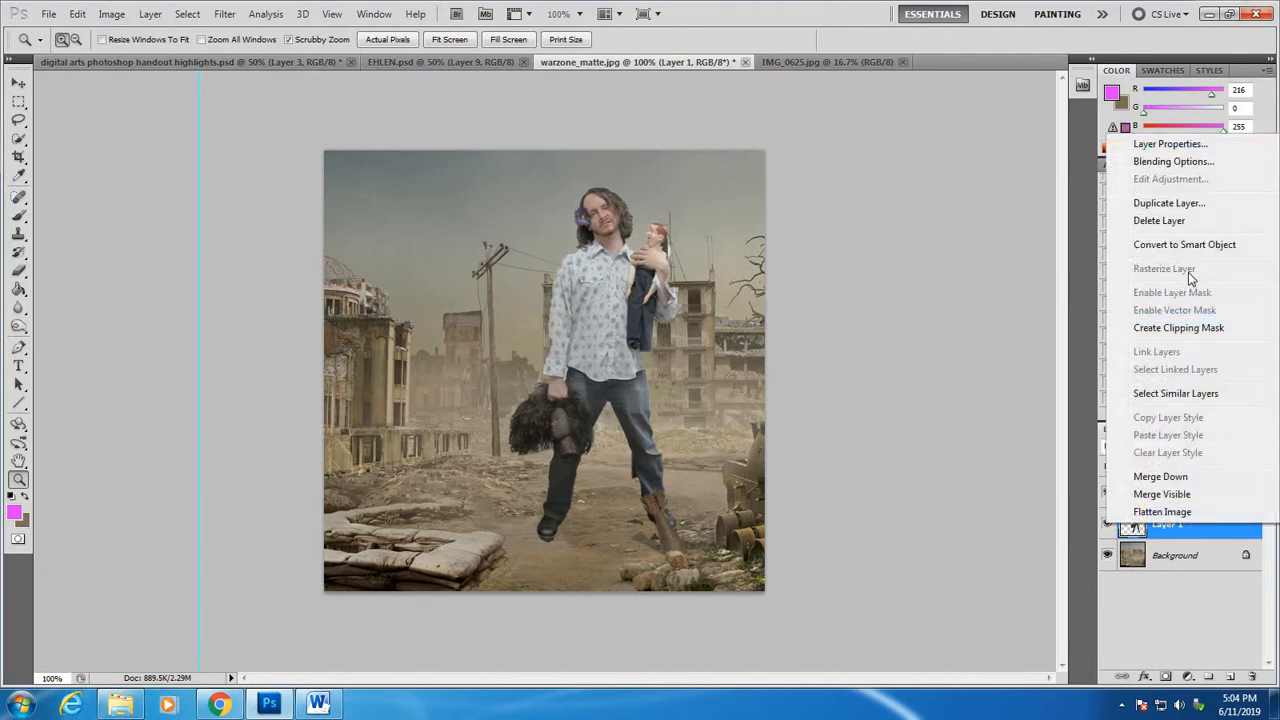
left_click(1168, 203)
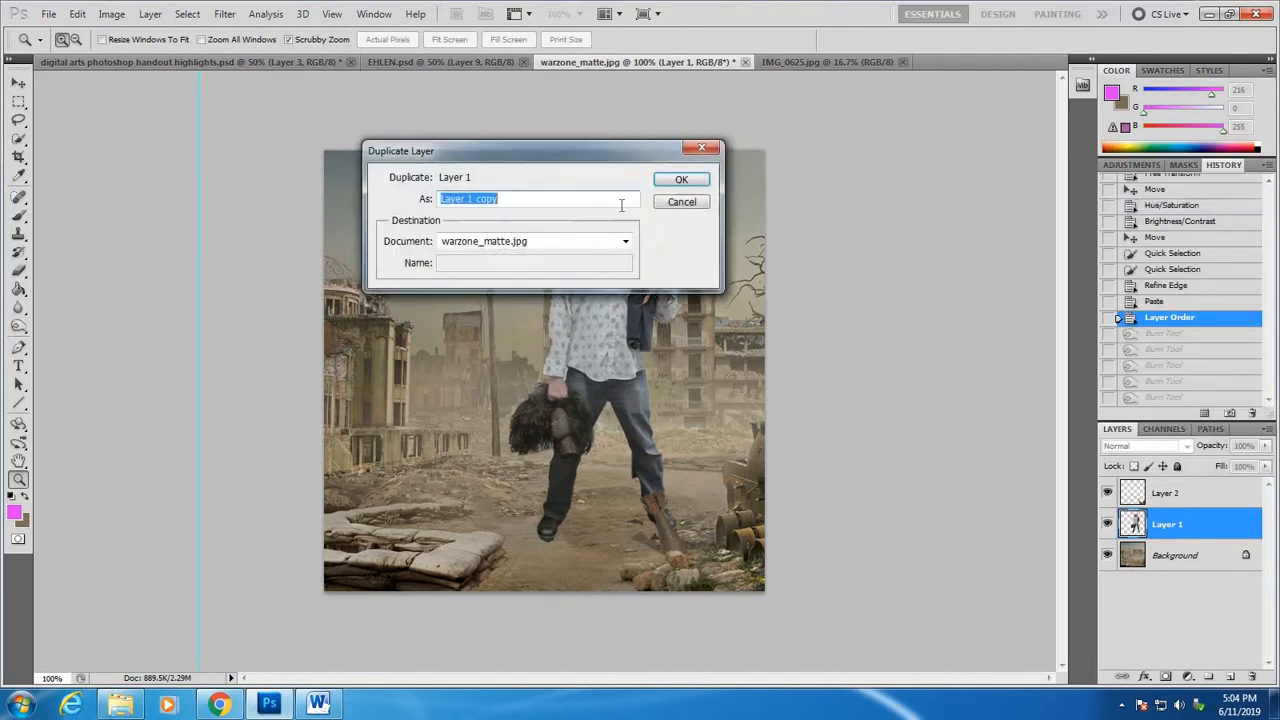
left_click(681, 181)
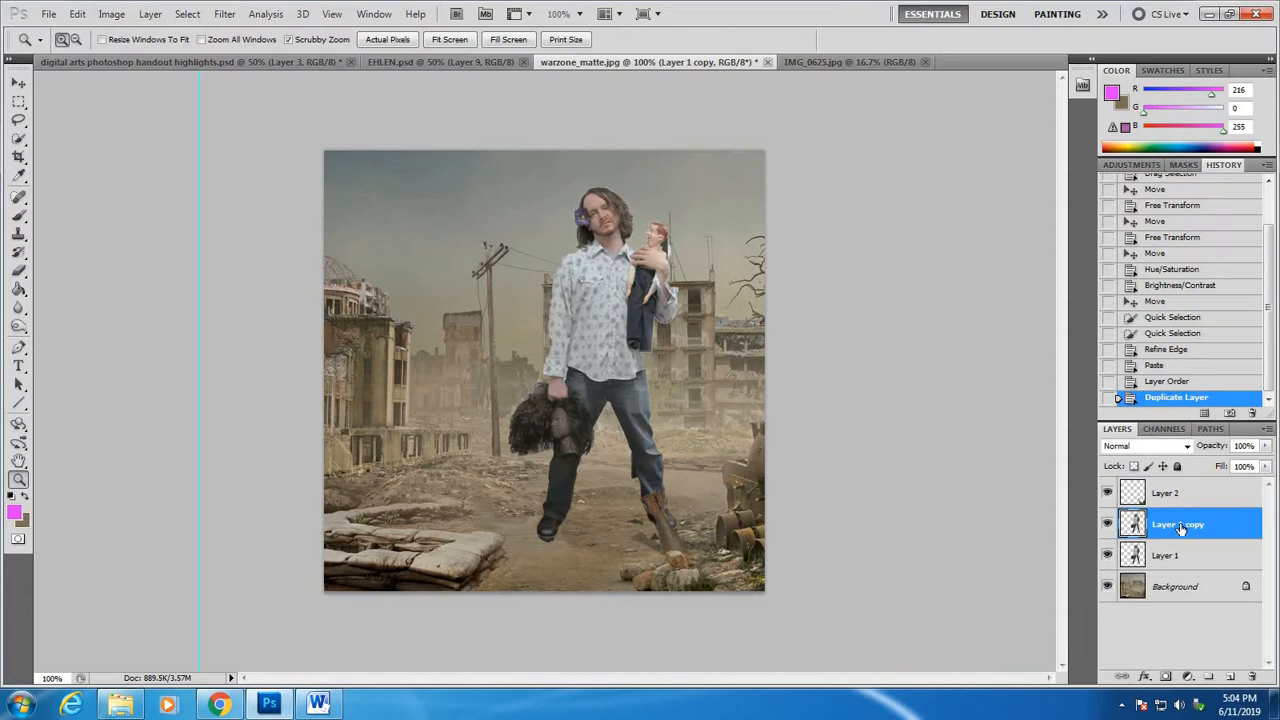
left_click_drag(1190, 542, 1200, 560)
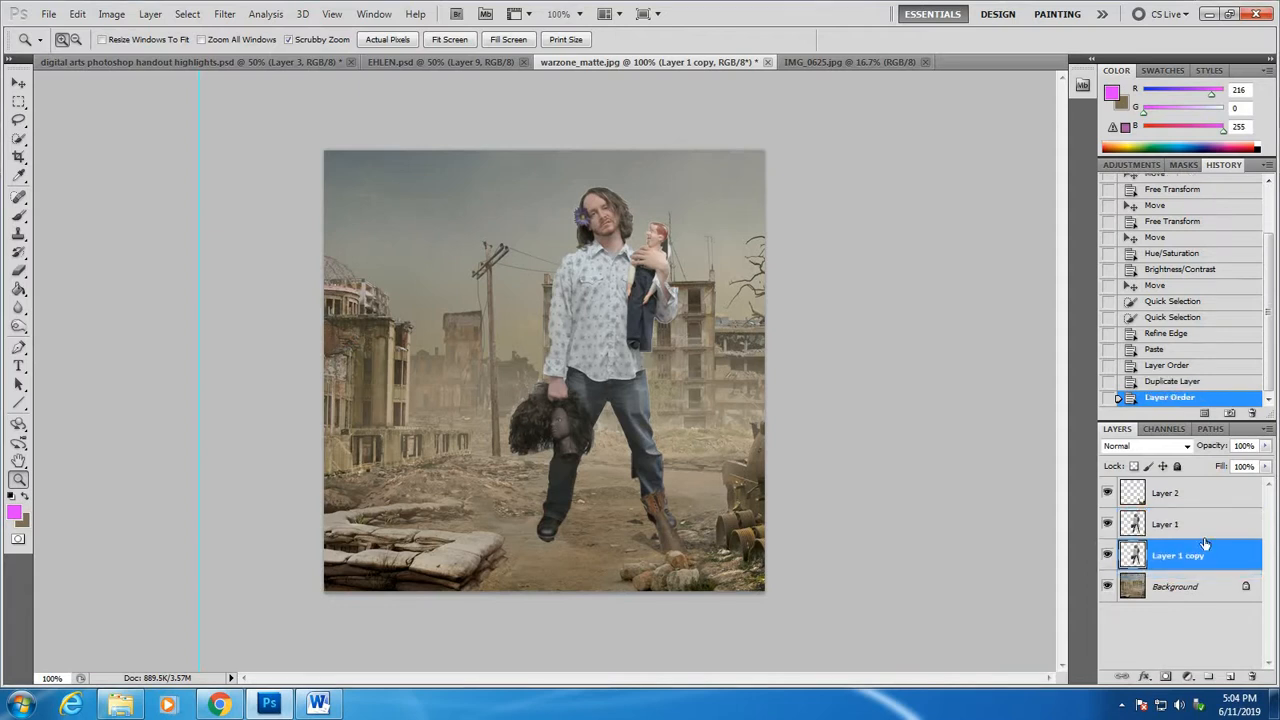
Flip the duplicate of the man vertically and move it to the left of the original figure
left_click(77, 14)
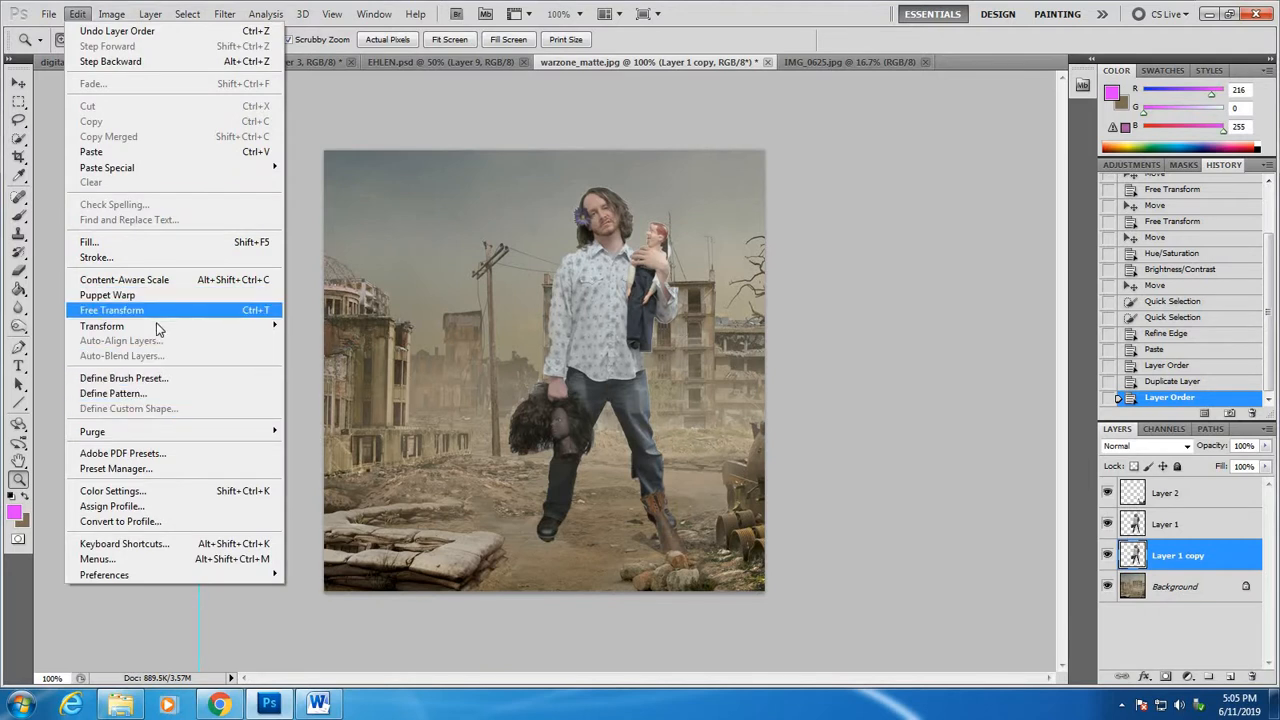
mouse_move(157, 327)
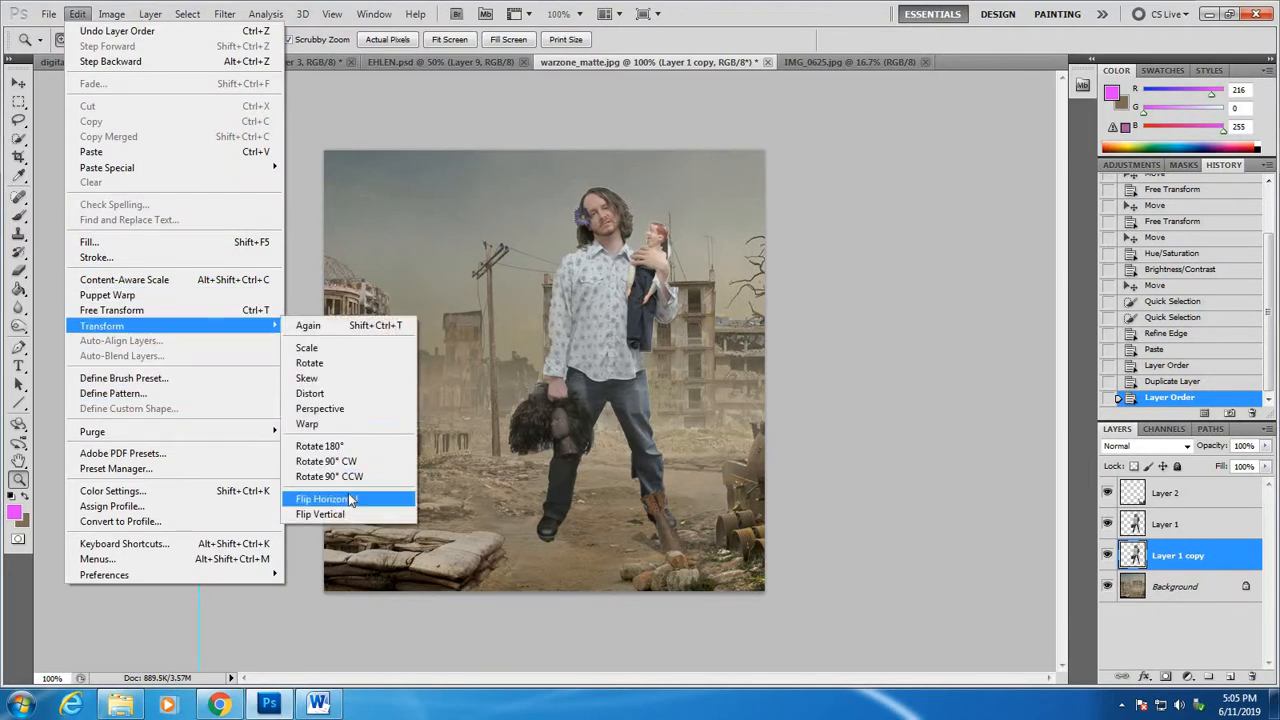
left_click(320, 514)
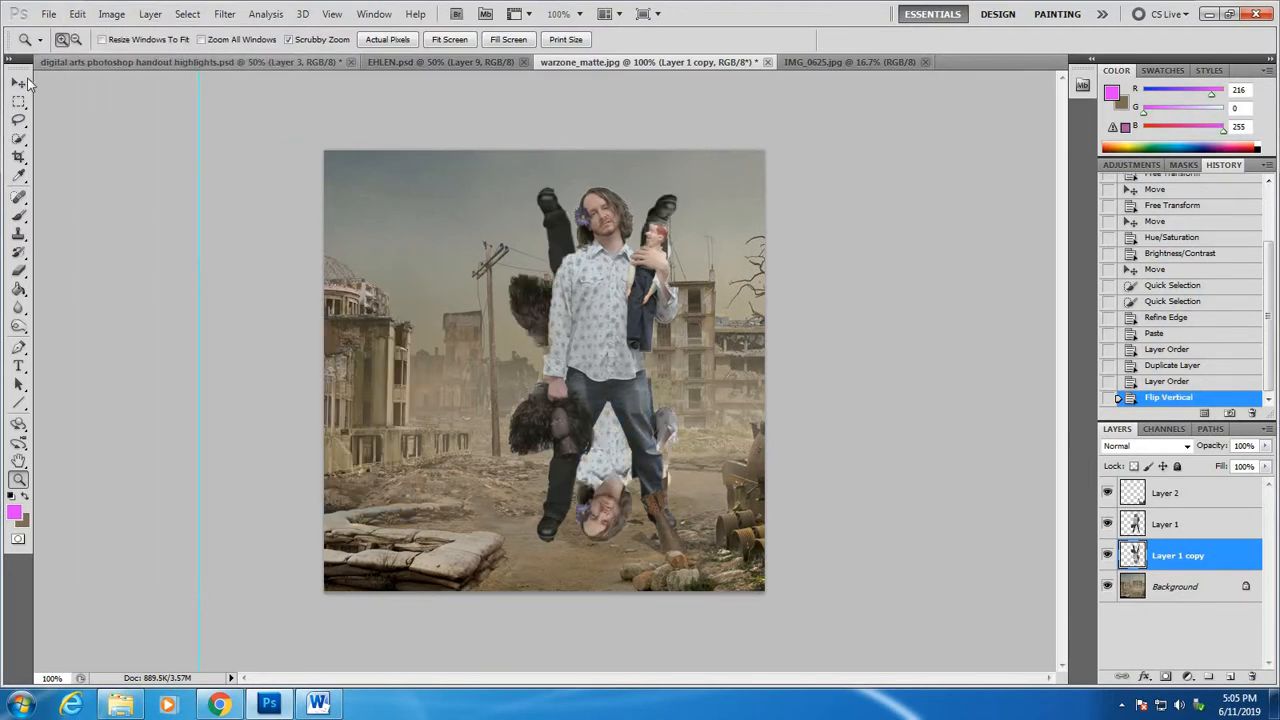
key("v")
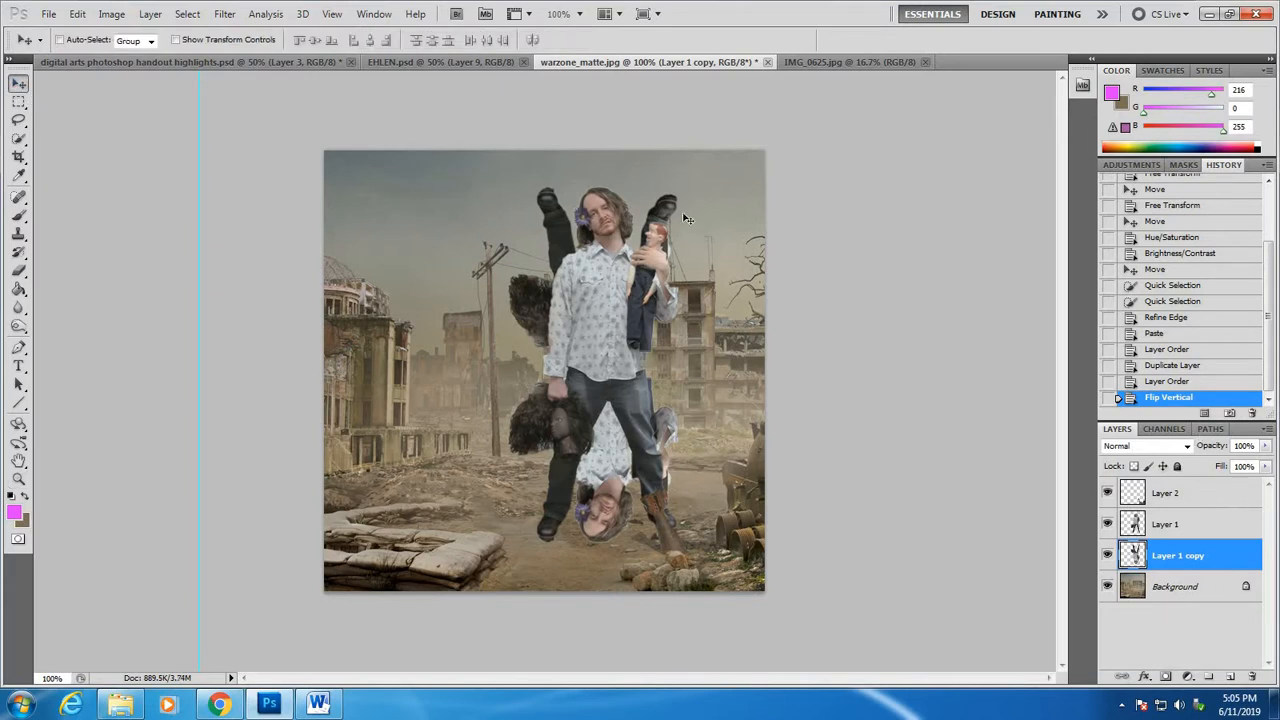
left_click_drag(664, 208, 536, 213)
left_click_drag(672, 289, 587, 271)
Turn the flipped duplicate solid black with Hue/Saturation by setting Lightness to -100
left_click(113, 16)
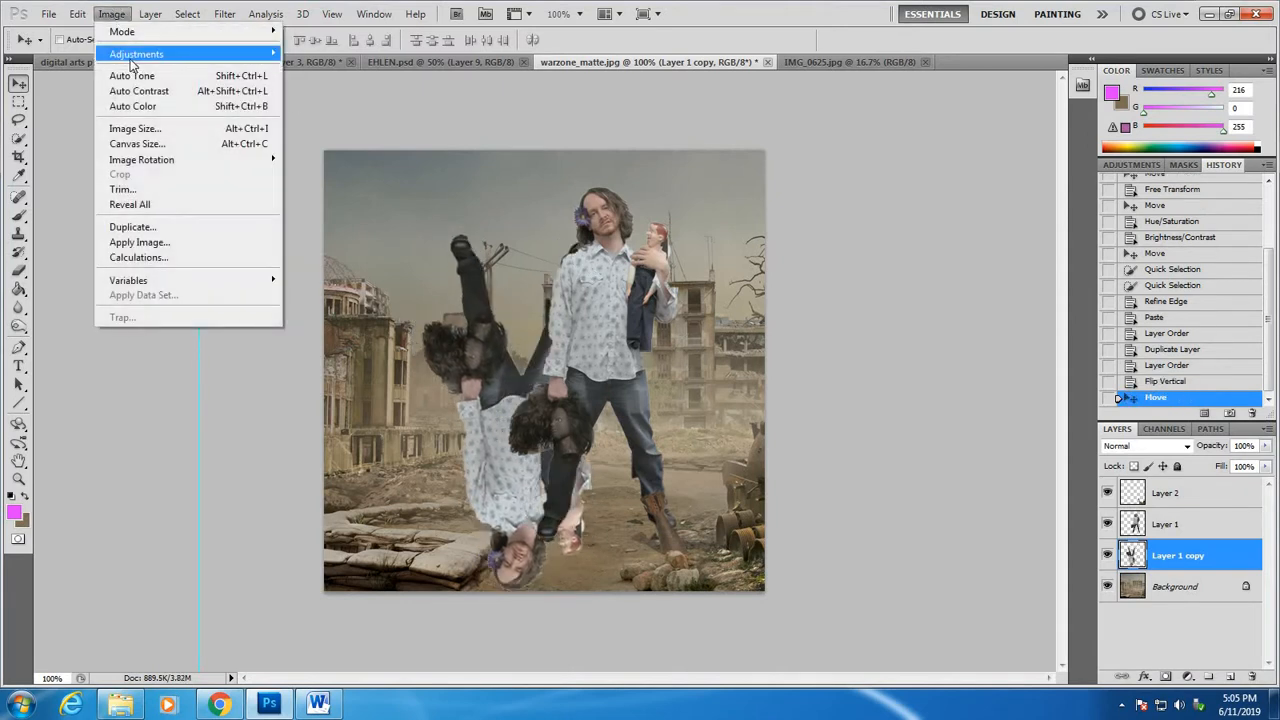
mouse_move(132, 55)
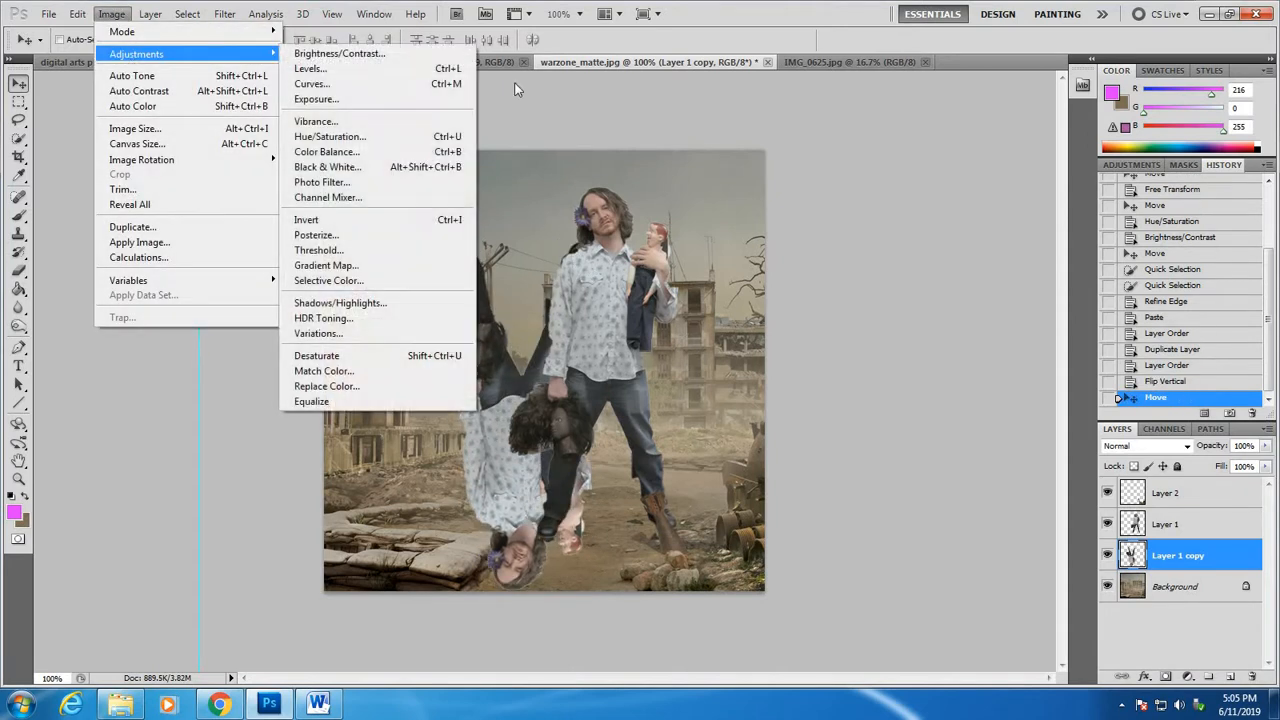
left_click(350, 136)
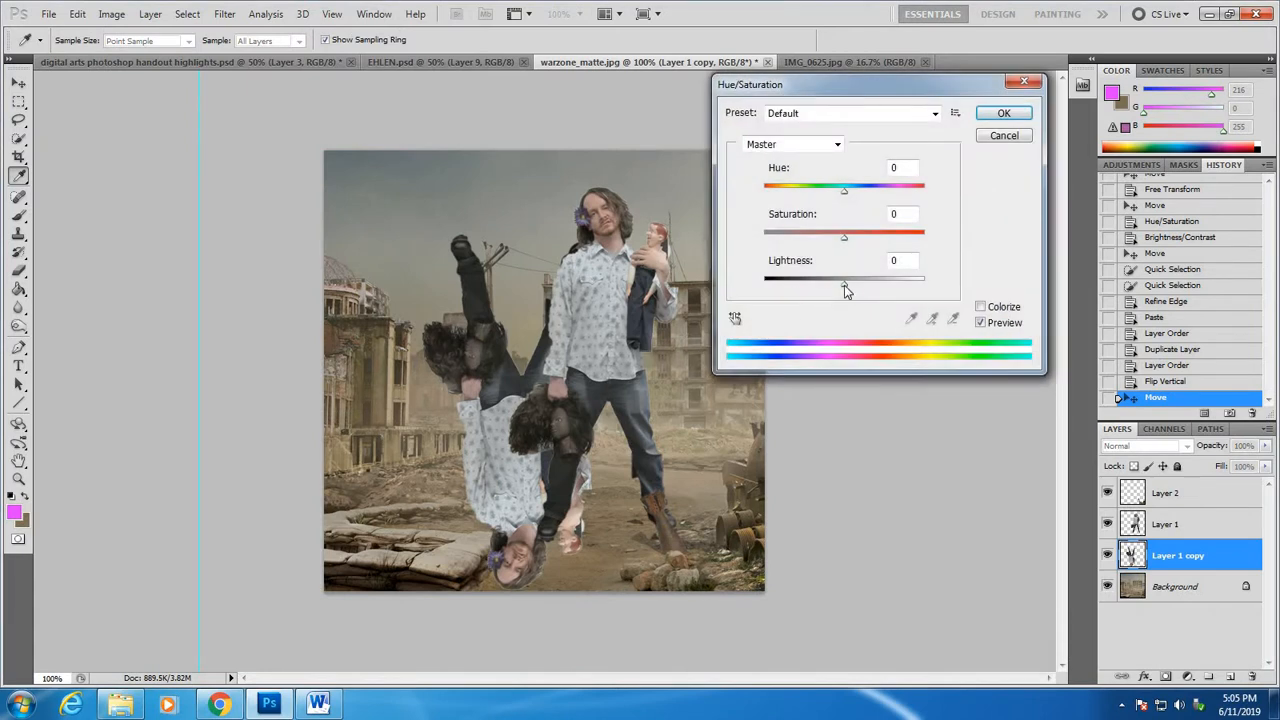
left_click_drag(844, 285, 757, 289)
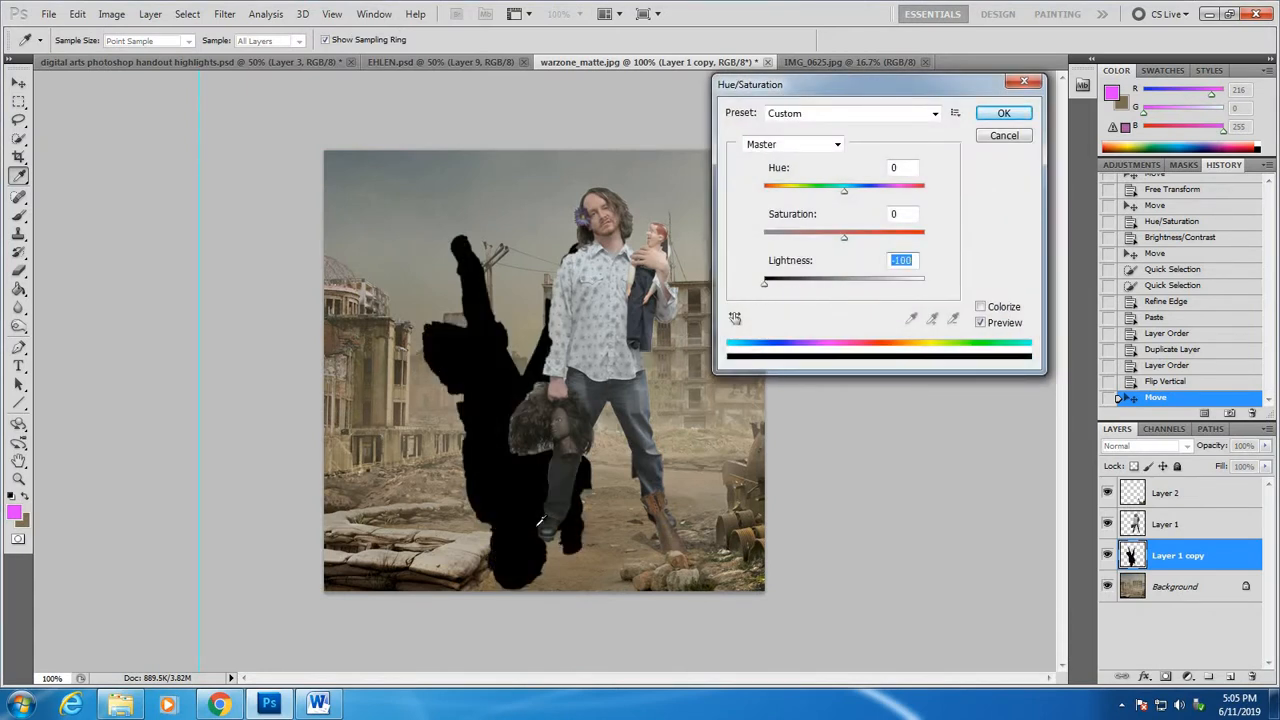
left_click(1003, 114)
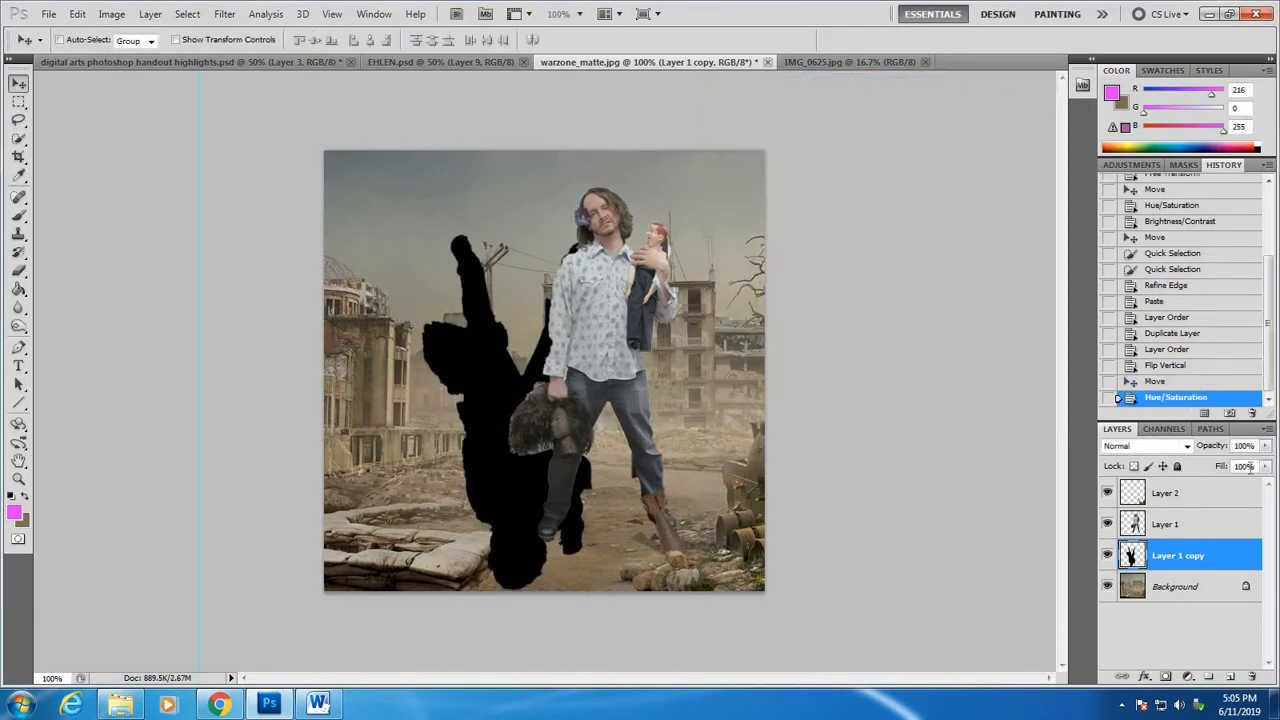
Reduce the black silhouette's opacity to 38% and move it down so its feet meet the man's feet
left_click(1267, 447)
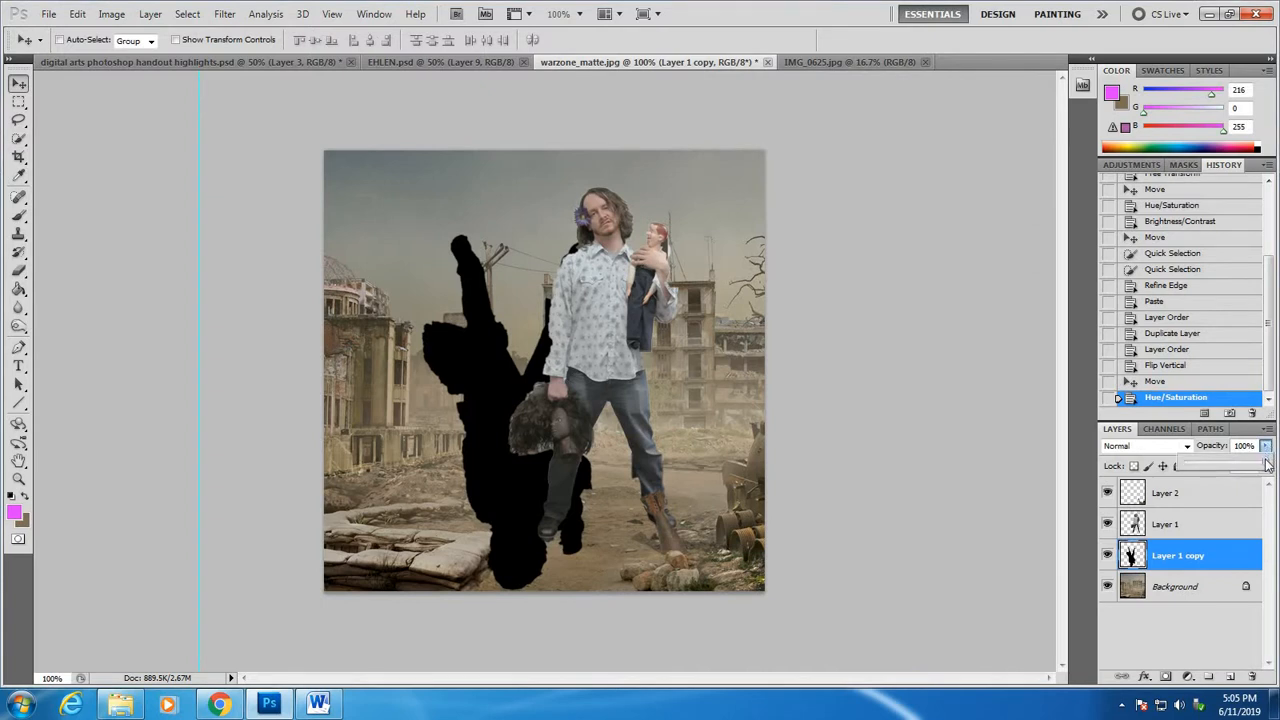
left_click_drag(1267, 464, 1228, 470)
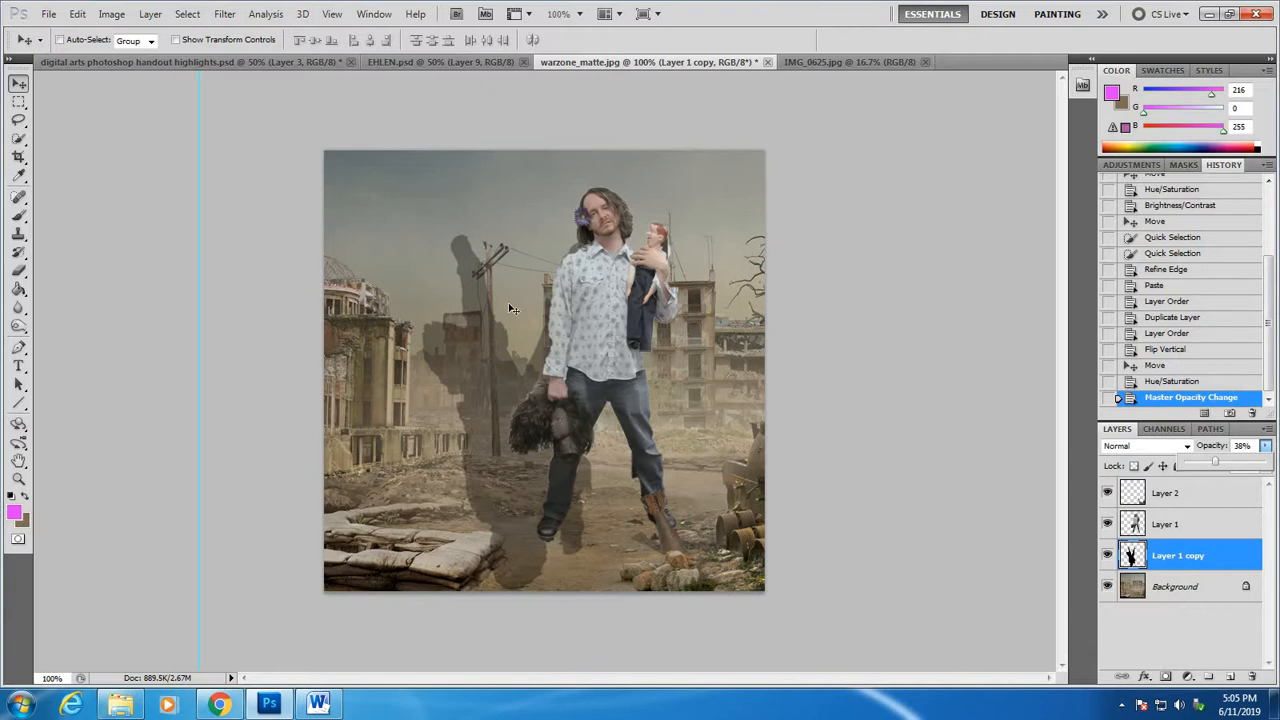
left_click_drag(505, 368, 590, 646)
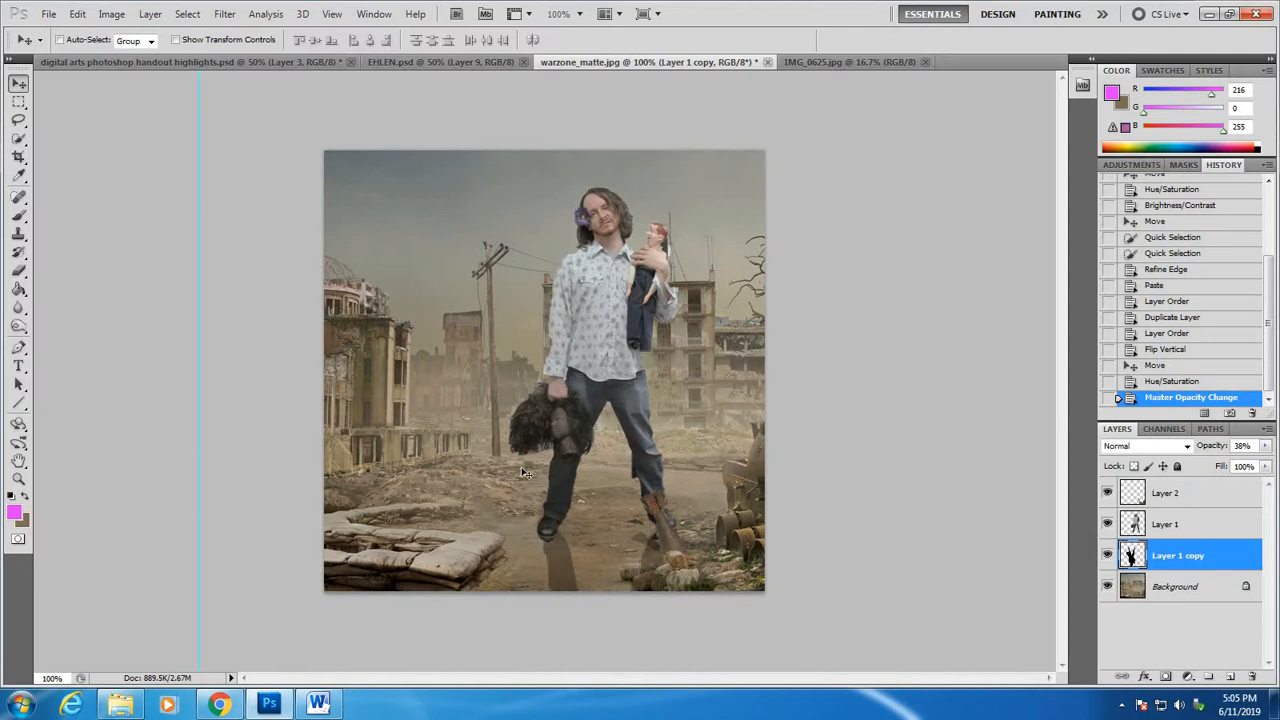
Skew the black silhouette so it slants diagonally away from the man's feet toward the lower-left foreground
left_click(18, 480)
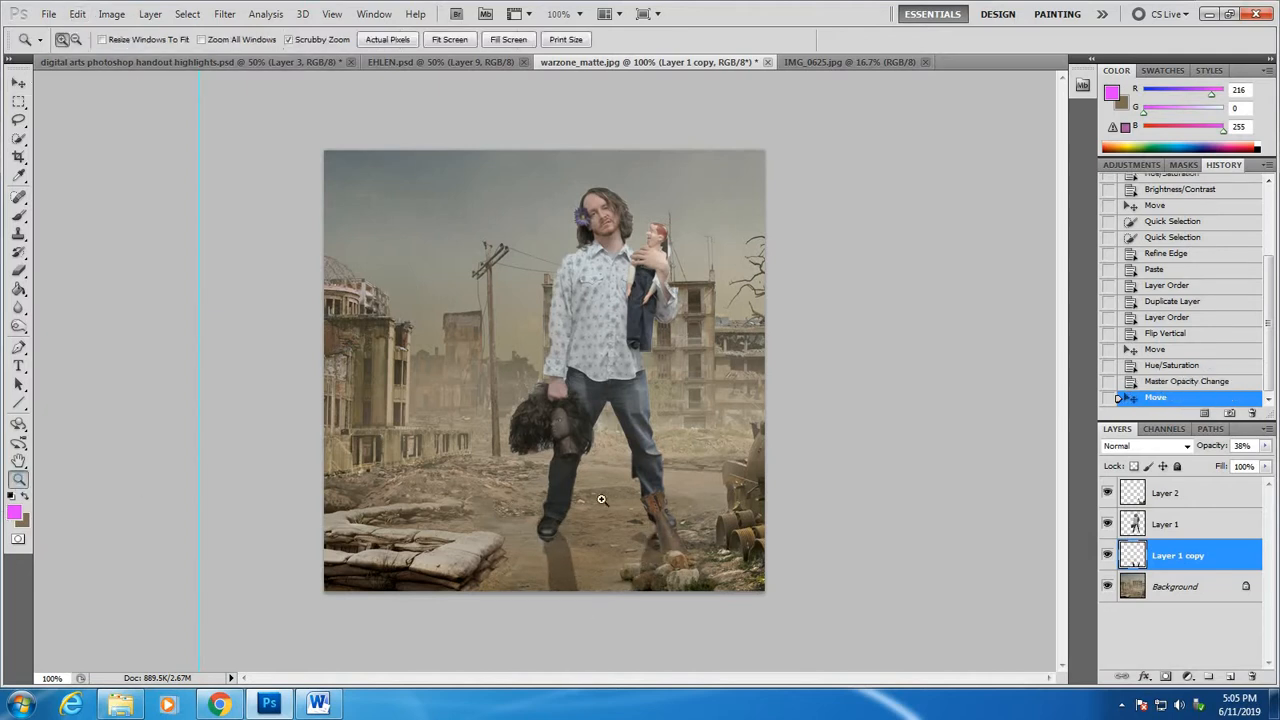
left_click(601, 498, "alt")
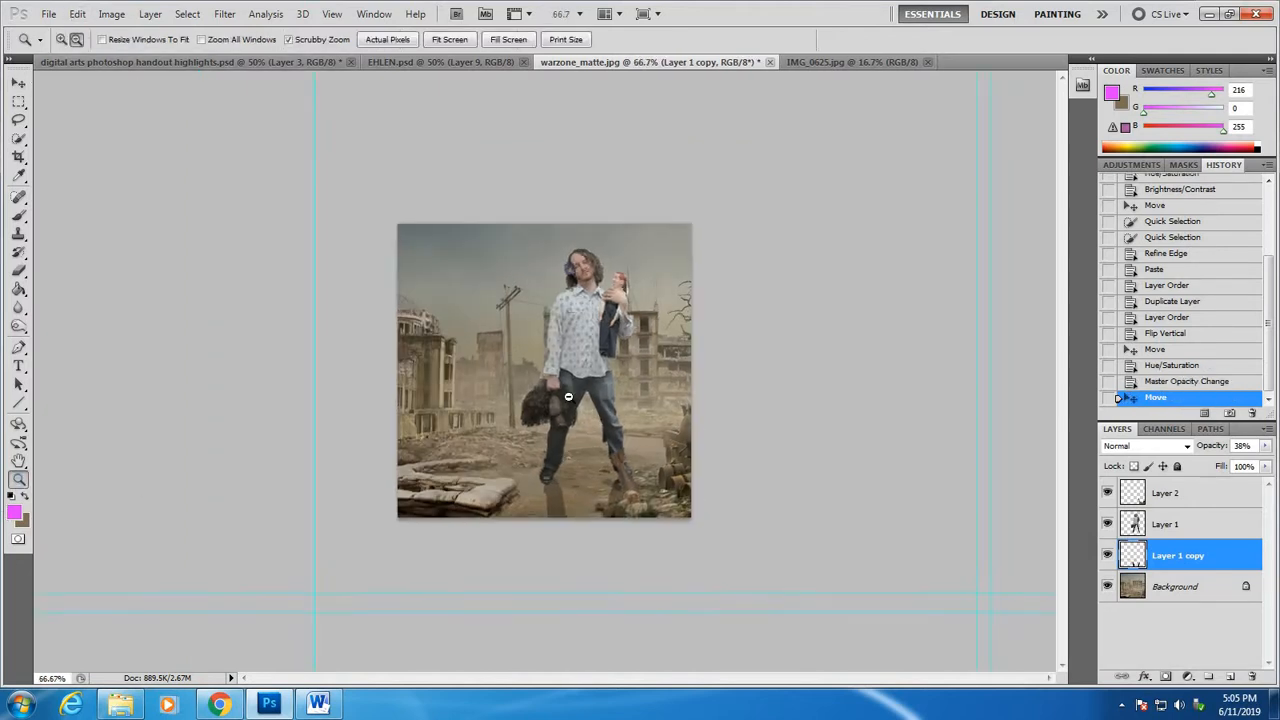
left_click(574, 497, "alt")
left_click(77, 14)
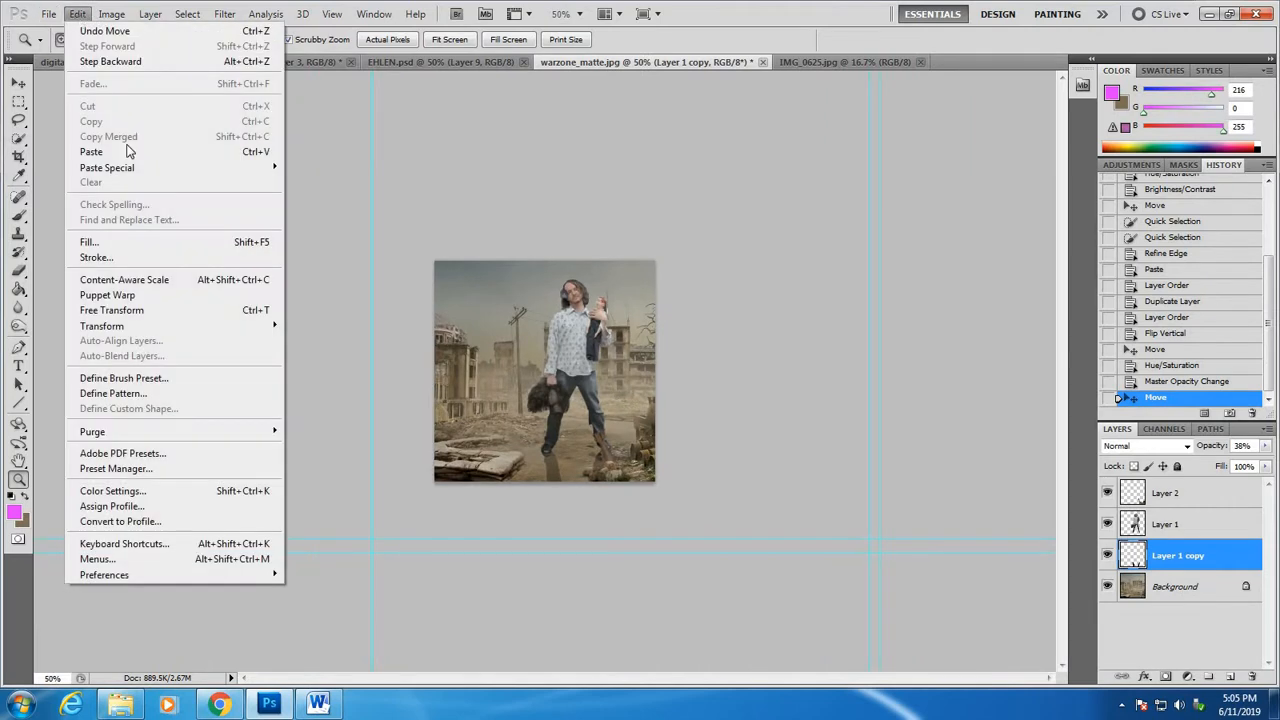
mouse_move(152, 331)
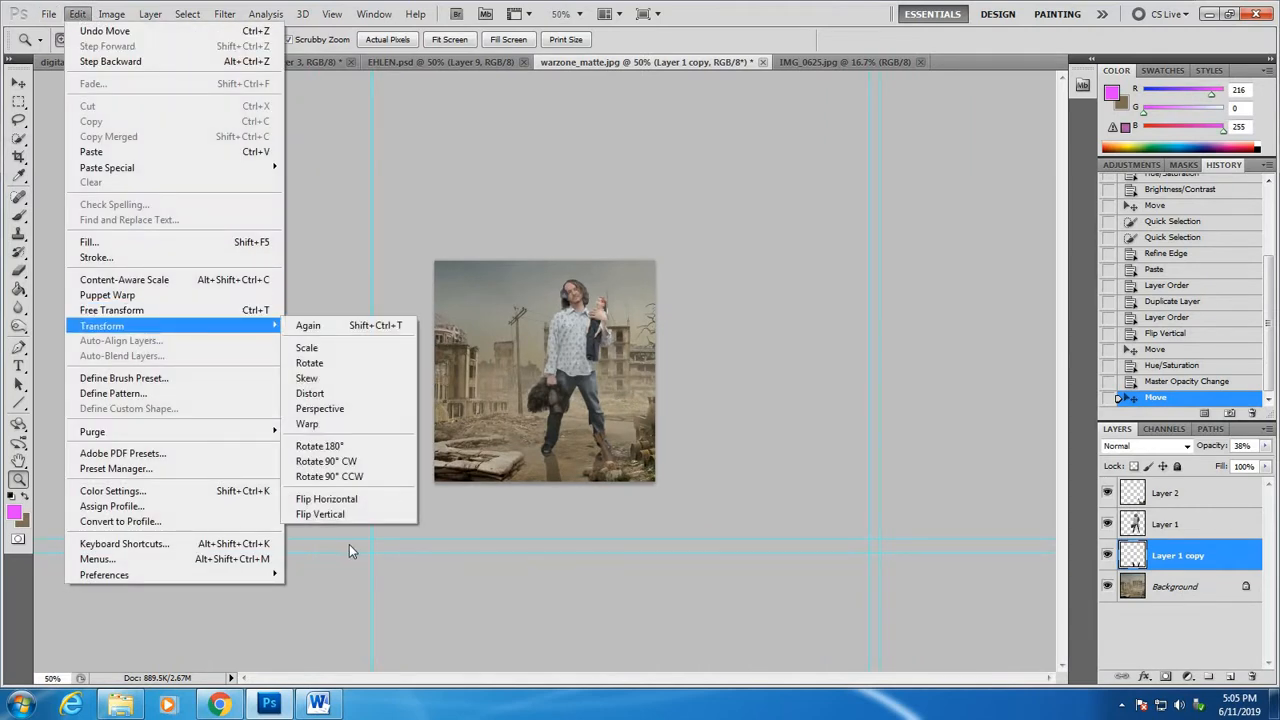
left_click(349, 381)
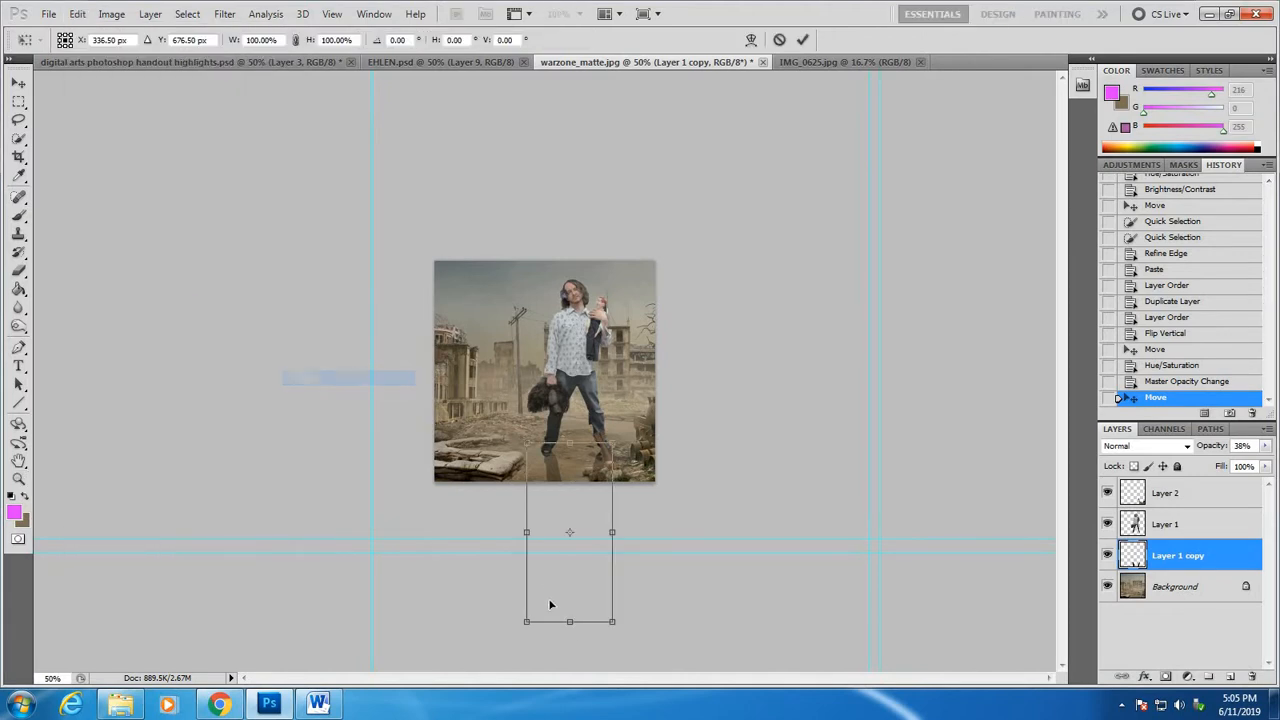
left_click_drag(566, 624, 272, 528)
left_click_drag(481, 503, 492, 510)
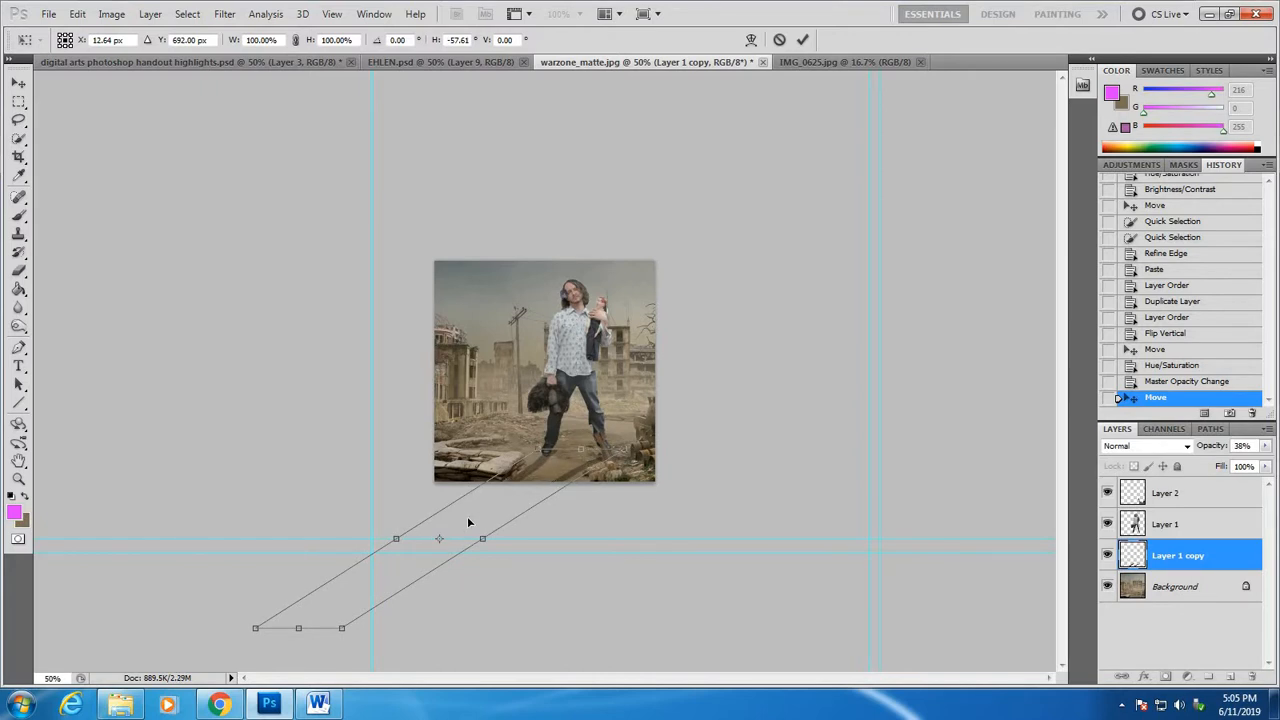
key("z")
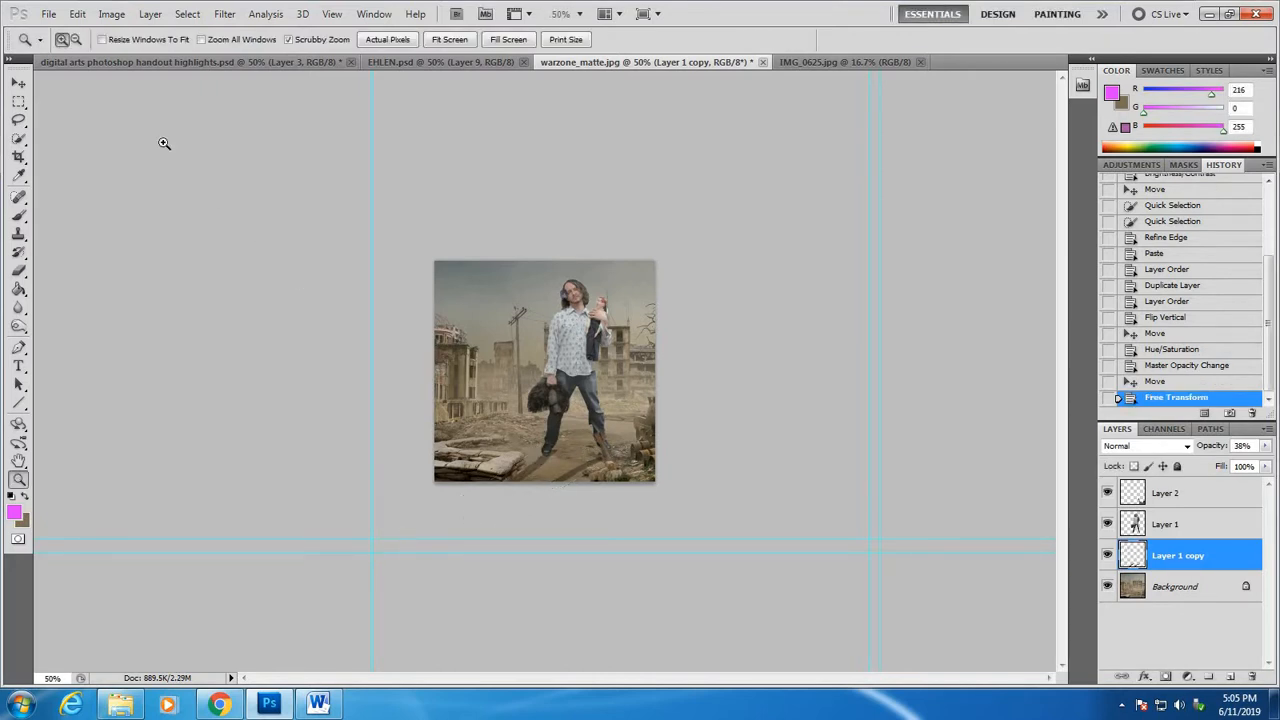
Warp the slanted shadow to bend it upward over the ground and line it up with the man's feet
left_click(77, 13)
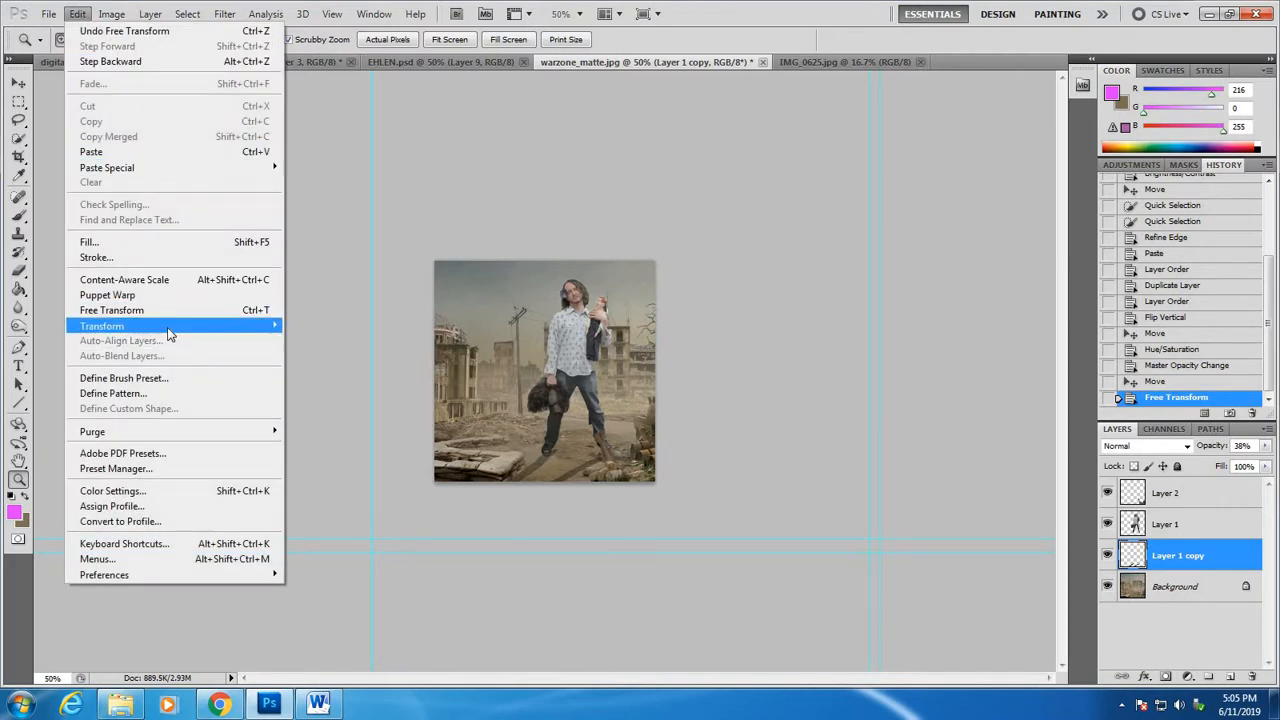
mouse_move(170, 334)
left_click(320, 424)
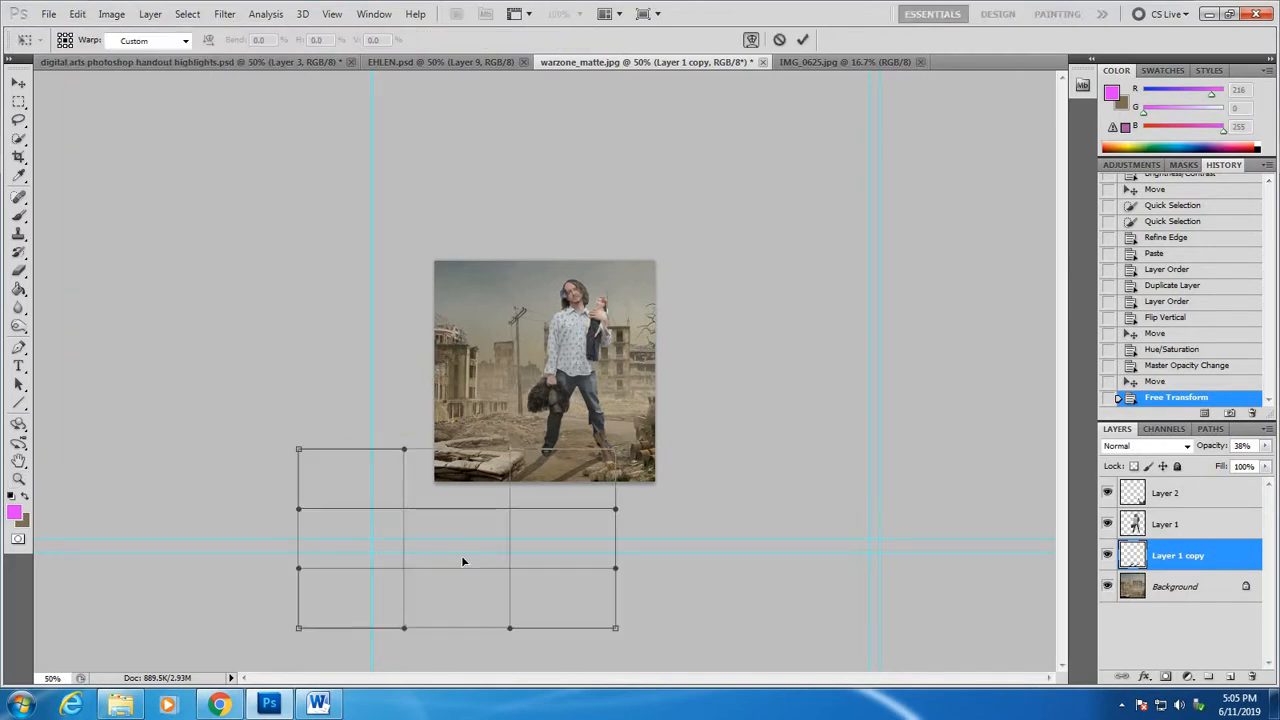
left_click_drag(462, 561, 504, 455)
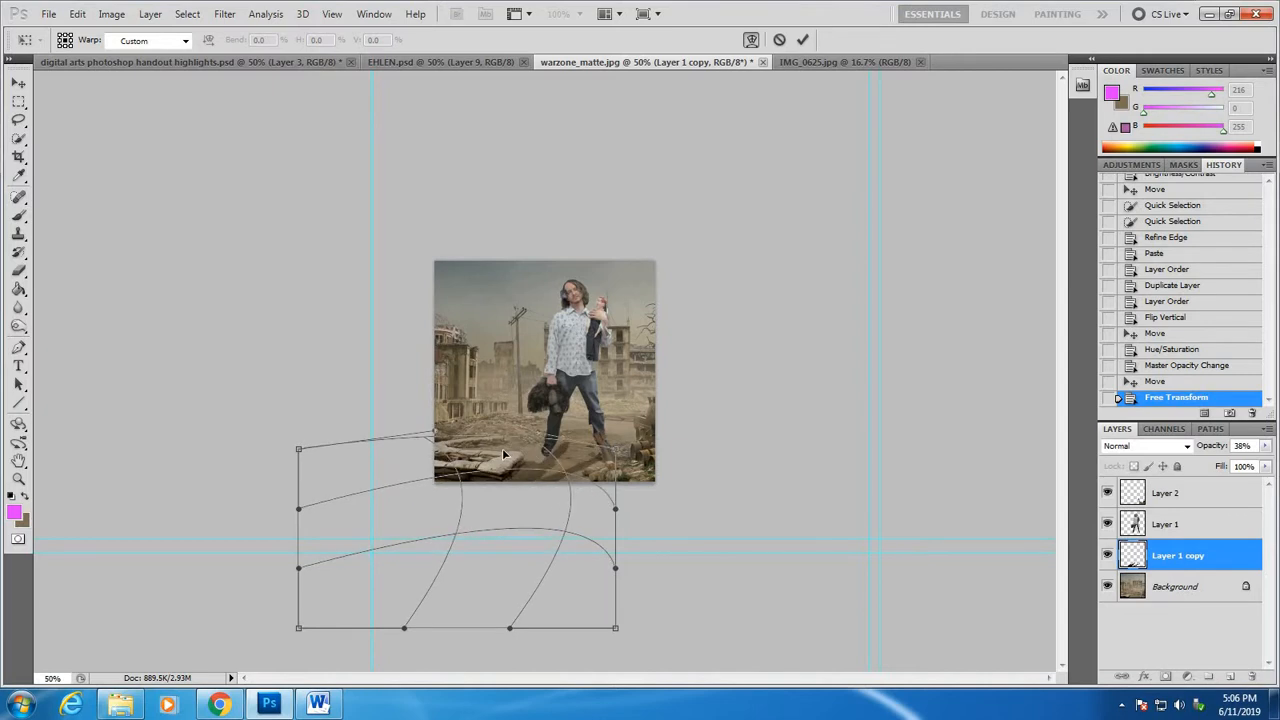
mouse_move(590, 476)
left_mouse_down()
mouse_move(541, 463)
mouse_move(614, 477)
mouse_move(606, 461)
left_mouse_up()
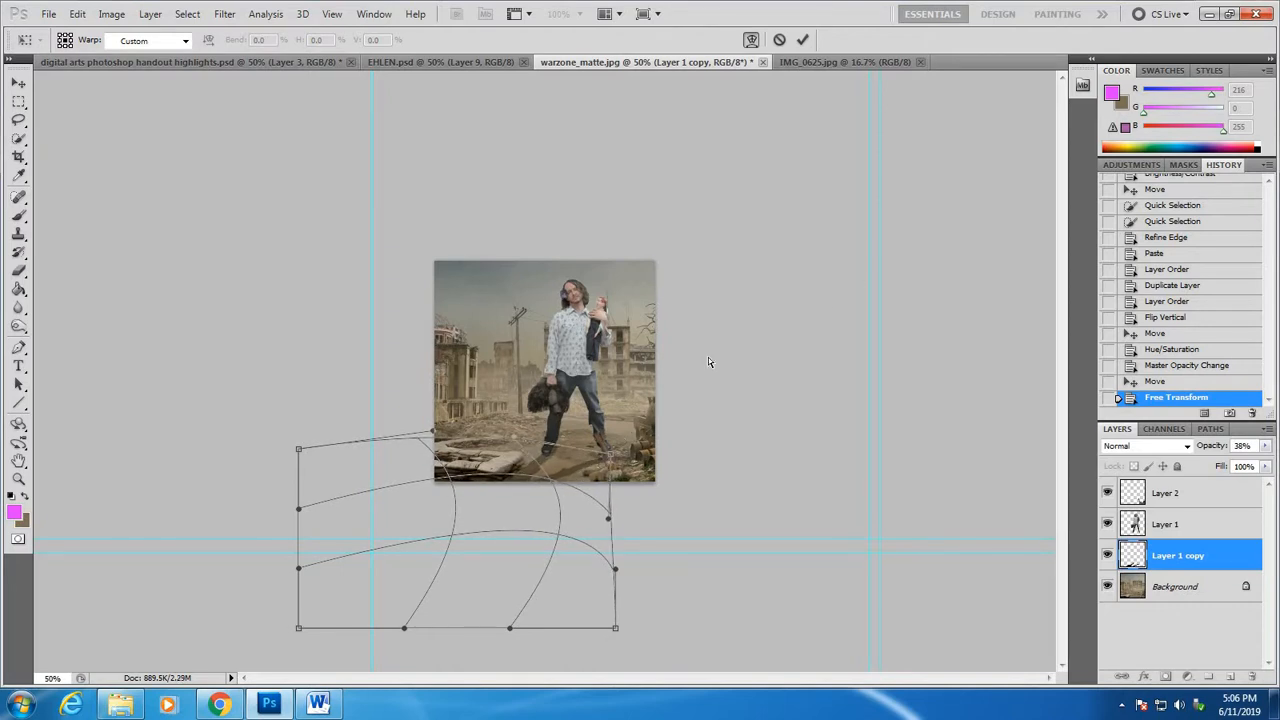
key("Return")
key("z")
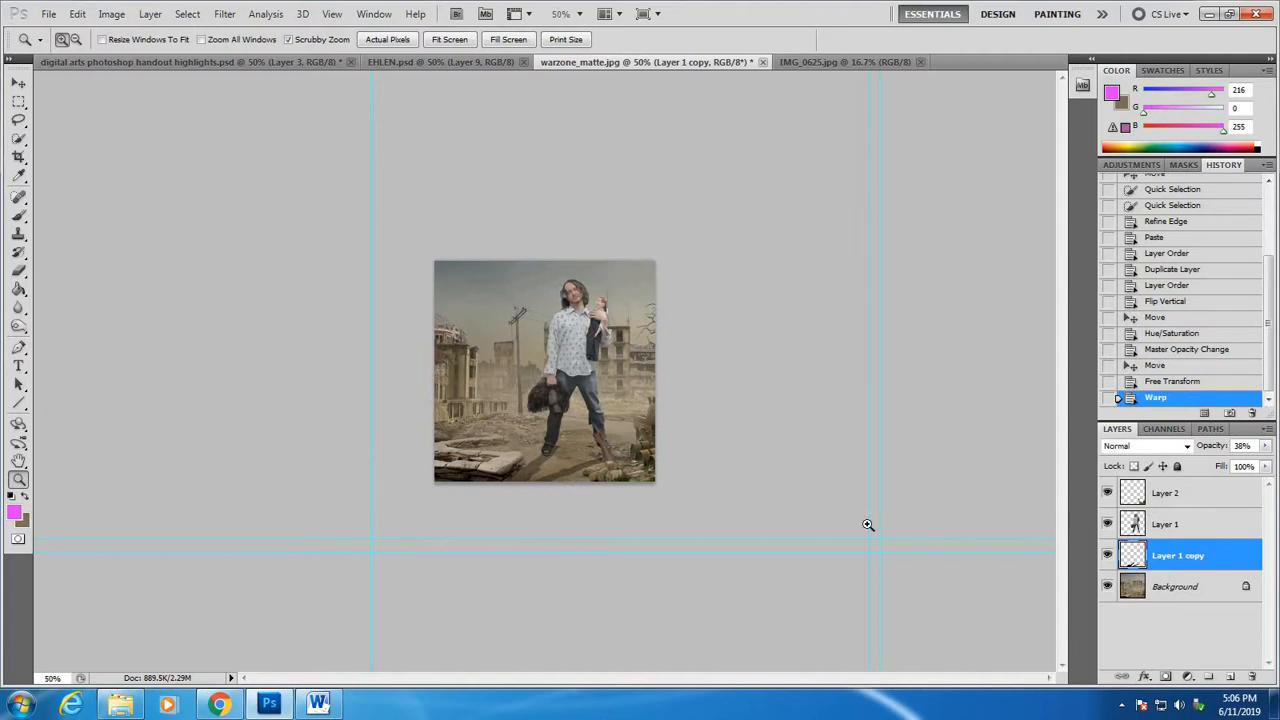
left_click(622, 459)
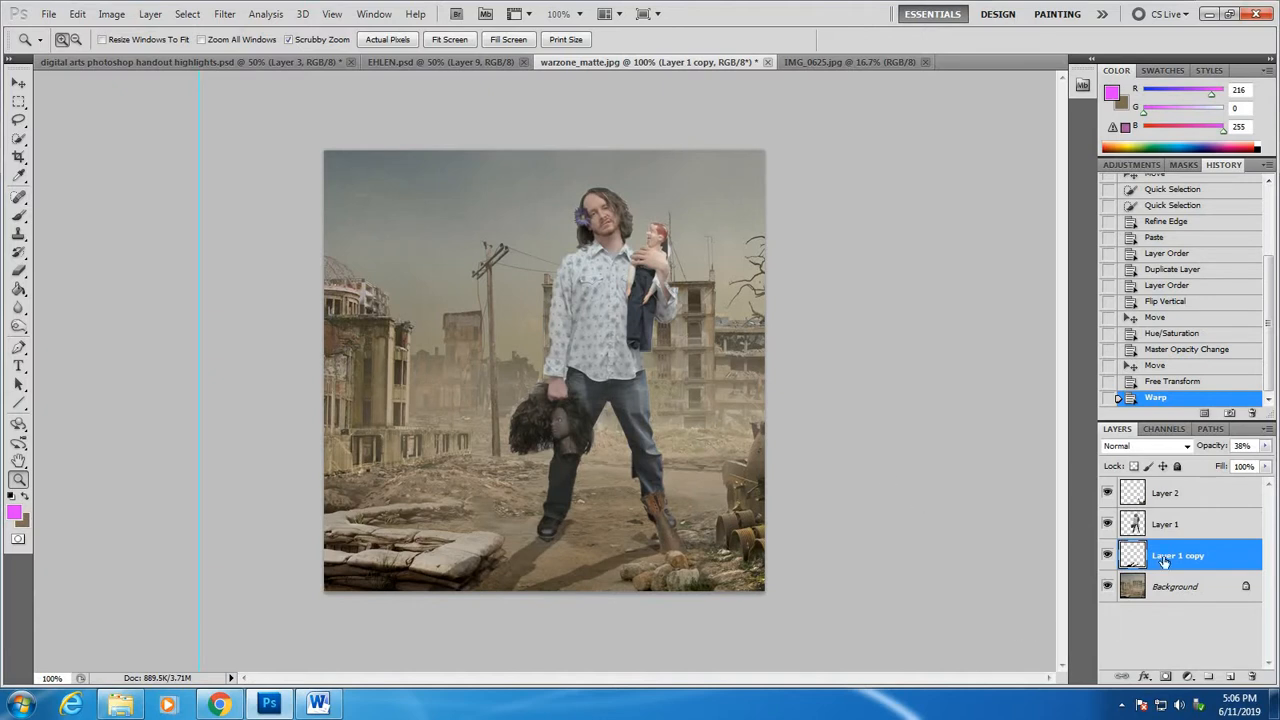
Delete the silhouette shadow layer and darken the background ground around the man's feet with the Burn tool, using the Shadows and Midtones ranges
left_click_drag(1120, 560, 1255, 679)
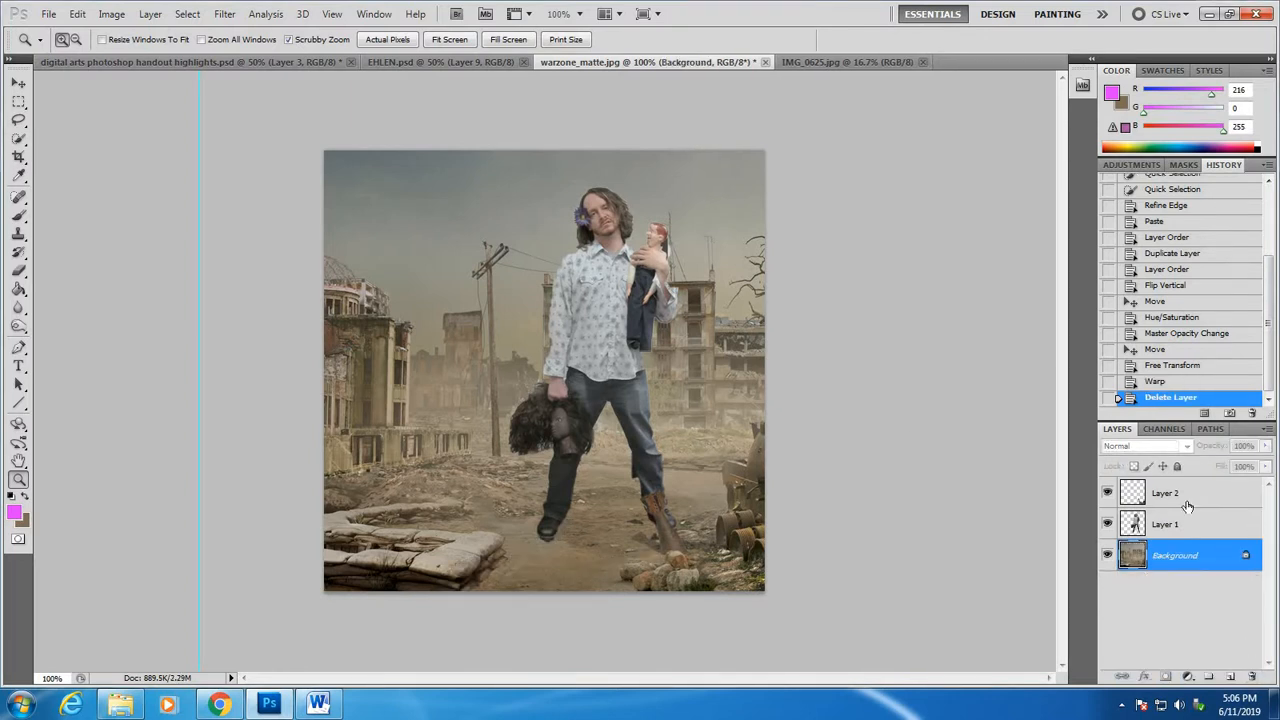
left_click(18, 325)
mouse_move(645, 521)
left_mouse_down()
mouse_move(524, 516)
mouse_move(628, 517)
left_mouse_up()
left_click(228, 42)
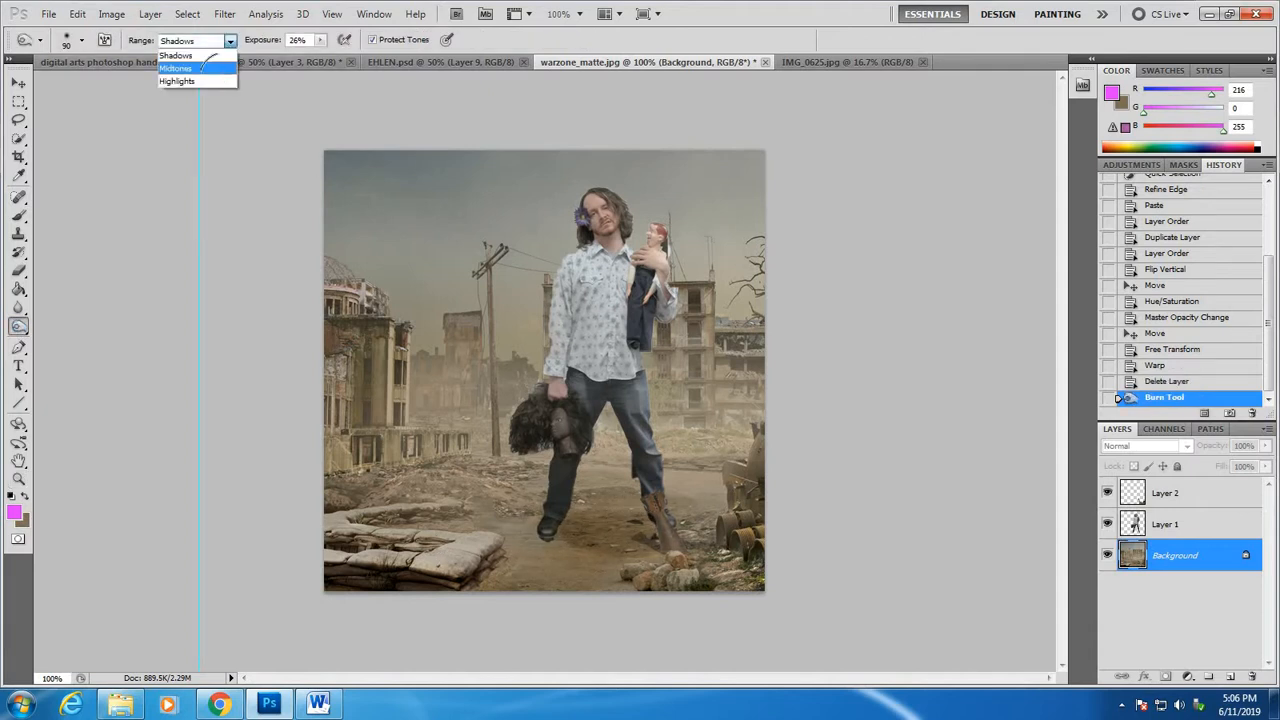
left_click(200, 67)
left_click_drag(552, 523, 511, 521)
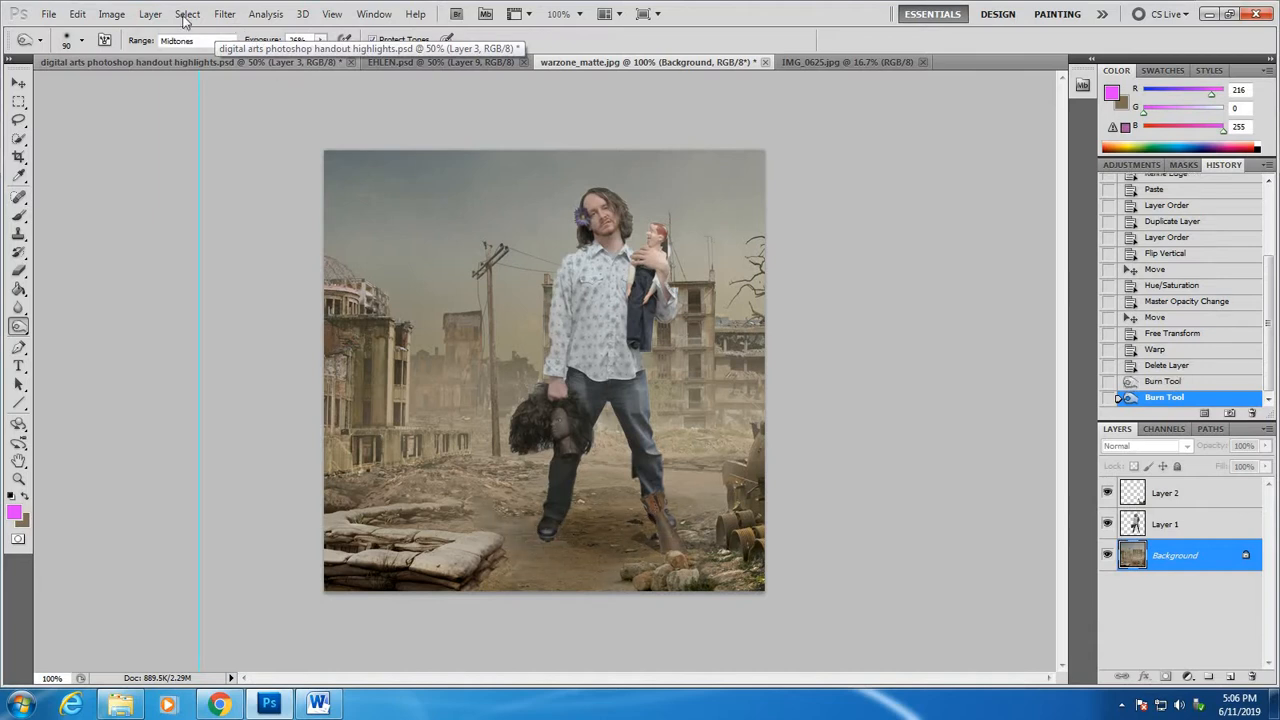
Compare the ground before and after burning by reverting to the state before the burn strokes and restoring them
left_click(229, 41)
left_click(224, 68)
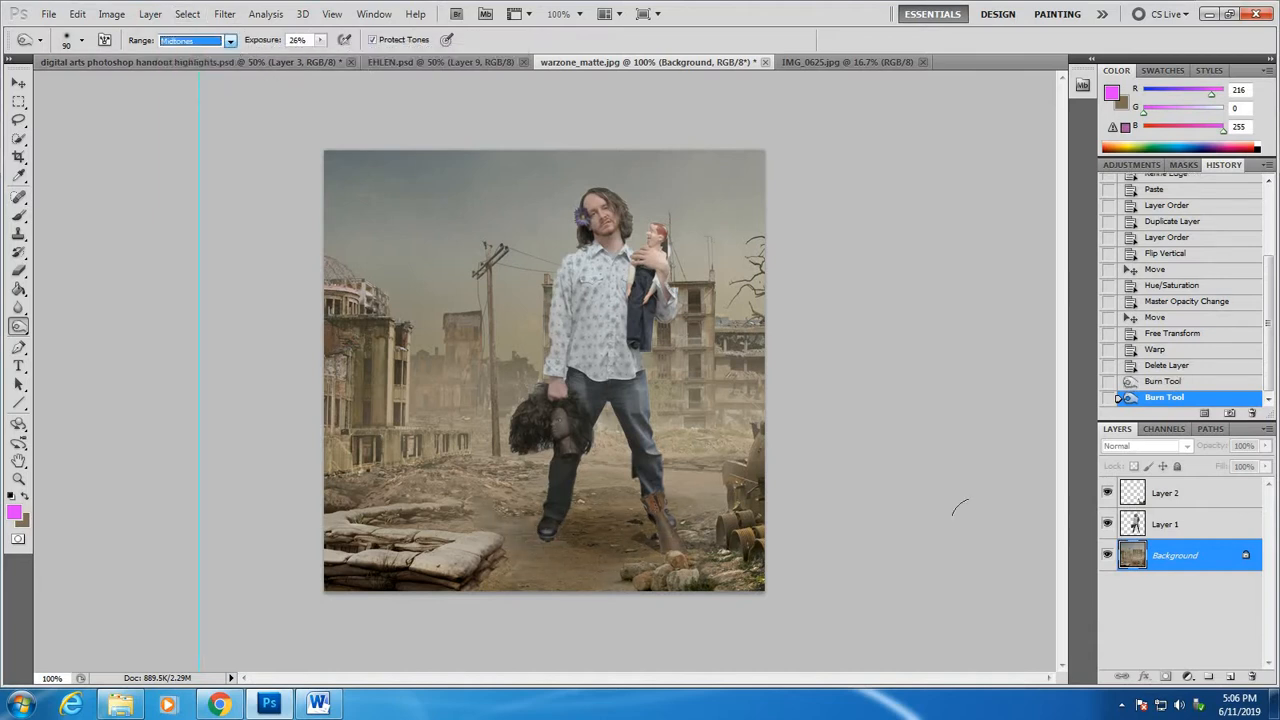
left_click(1120, 365)
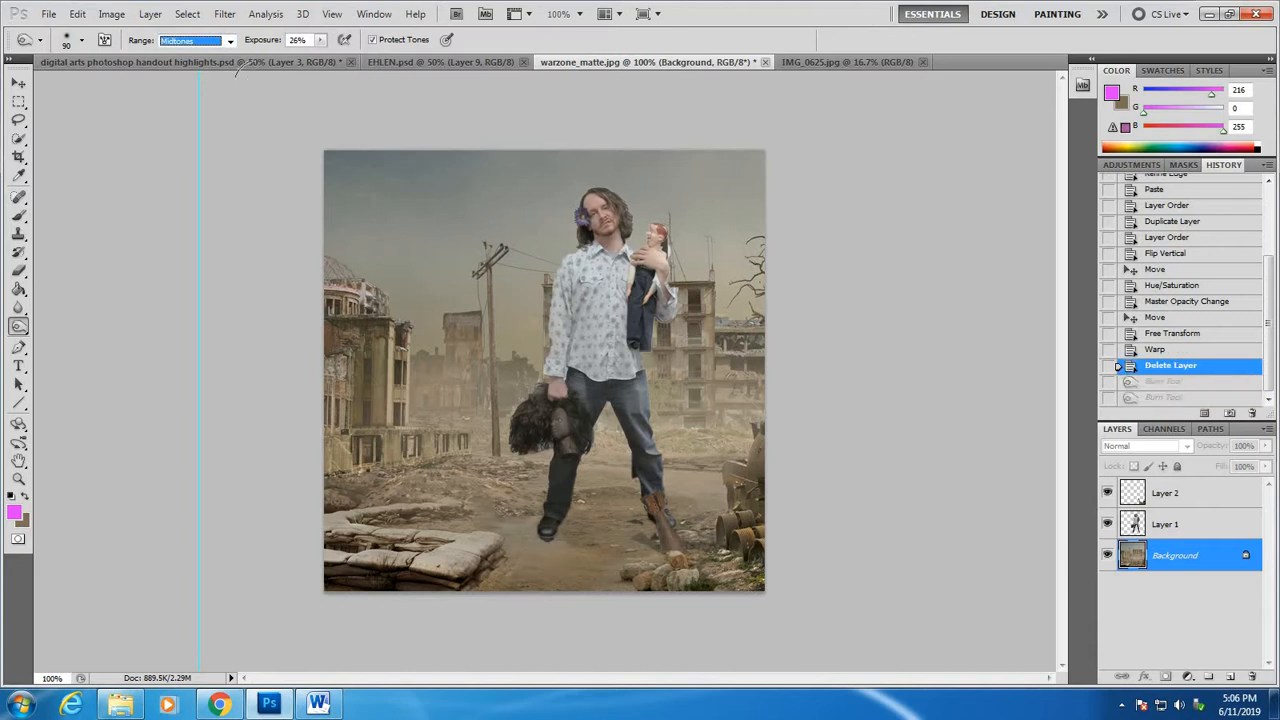
left_click(231, 41)
left_click(215, 68)
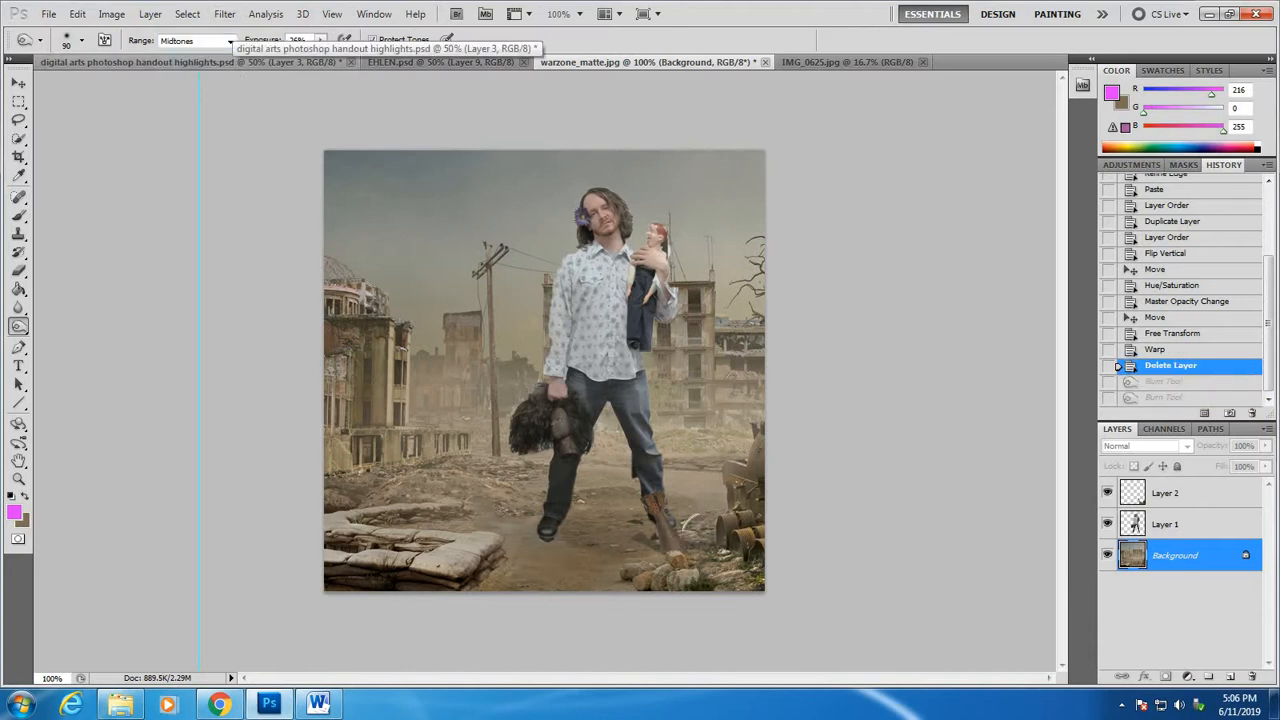
key("ctrl+z")
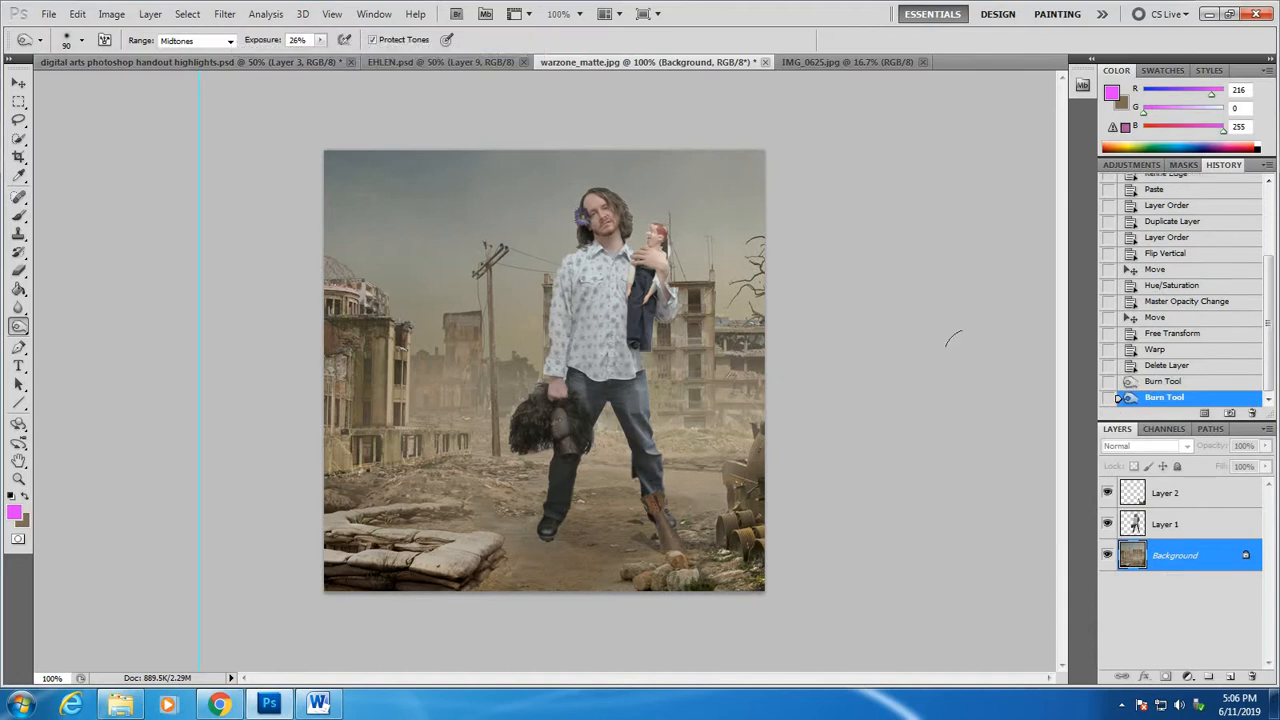
Burn the ground between and beside the man's feet with the range set to Shadows
left_click(229, 42)
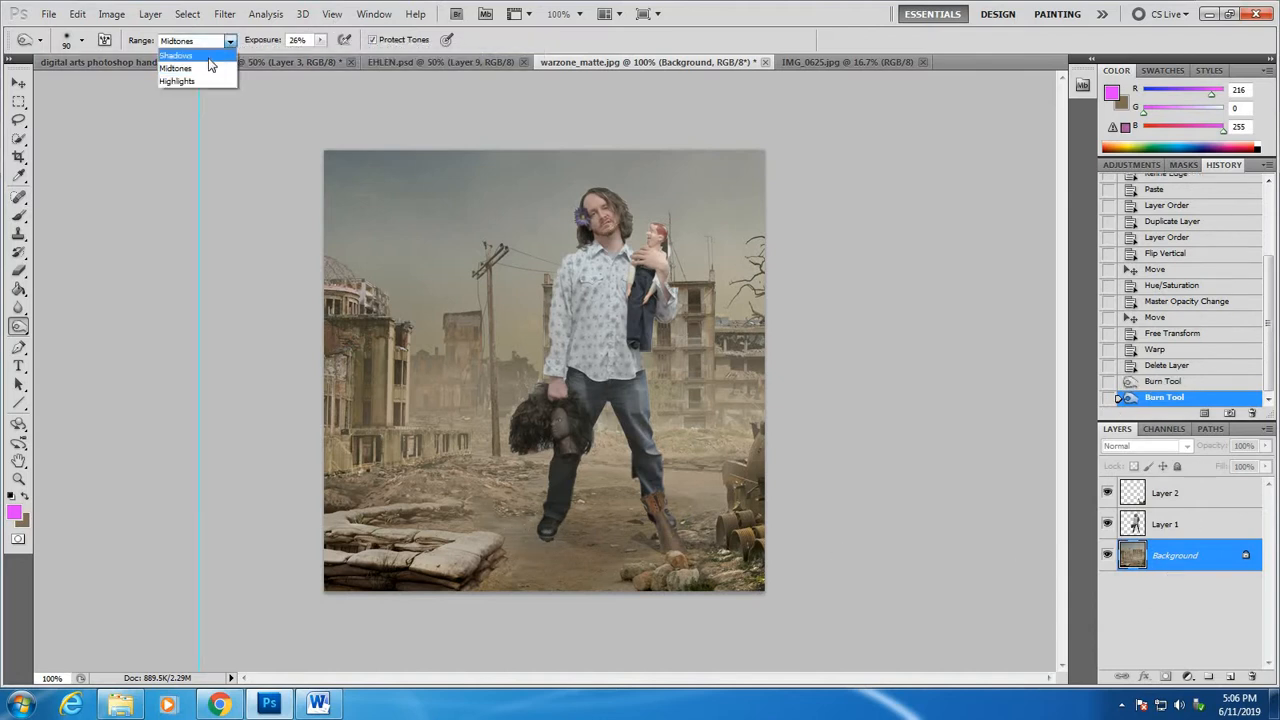
left_click(208, 55)
left_click_drag(610, 535, 483, 531)
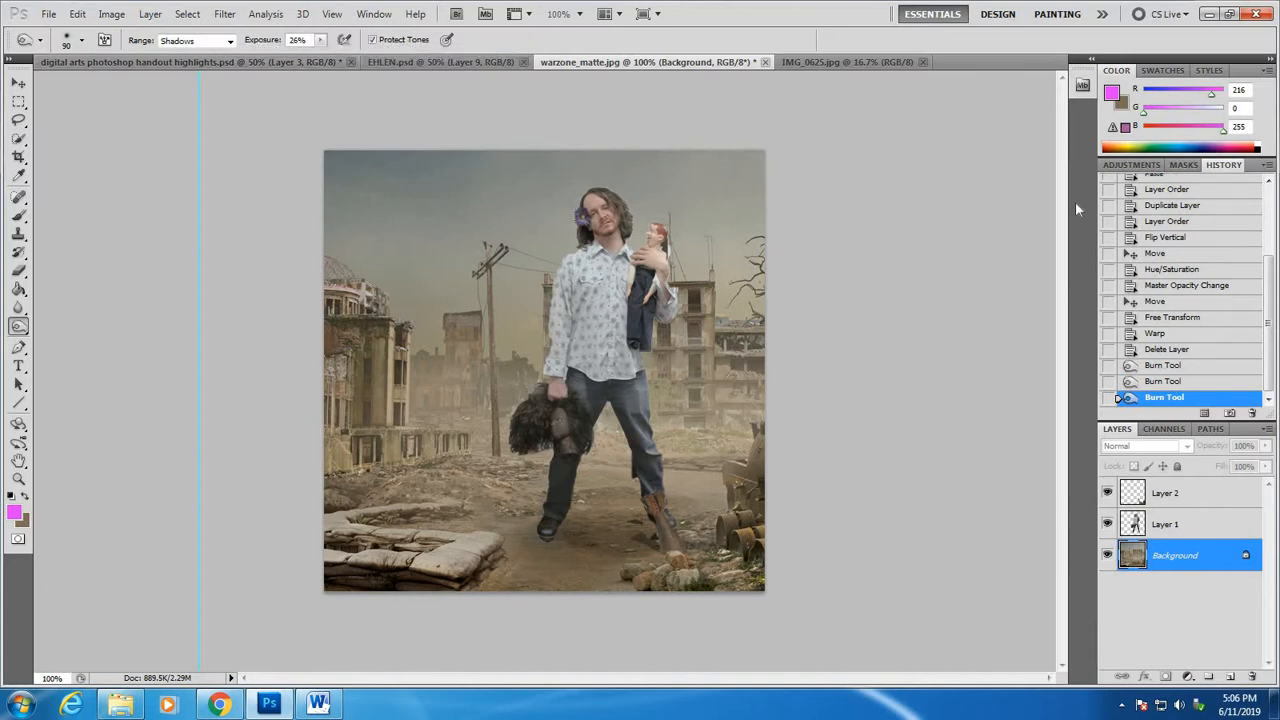
Close the IMG_0625.jpg source photo and bring up the finished example cover
left_click(814, 62)
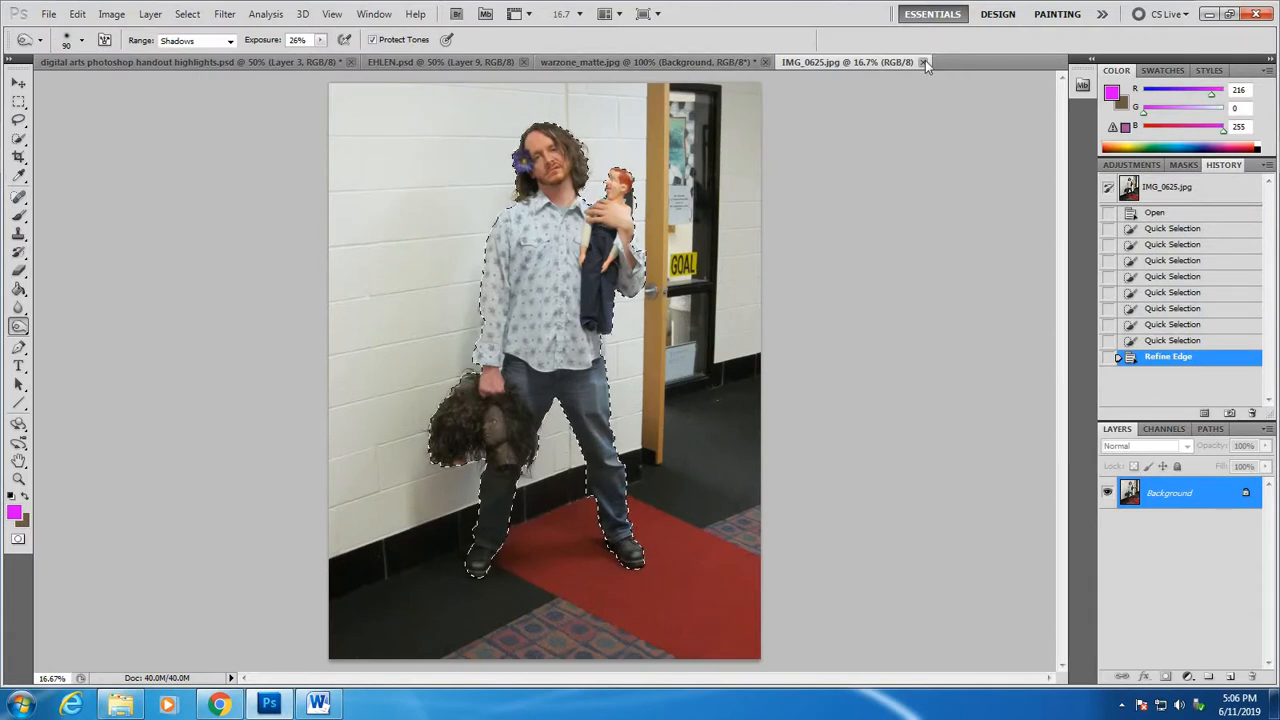
left_click(922, 62)
left_click(412, 67)
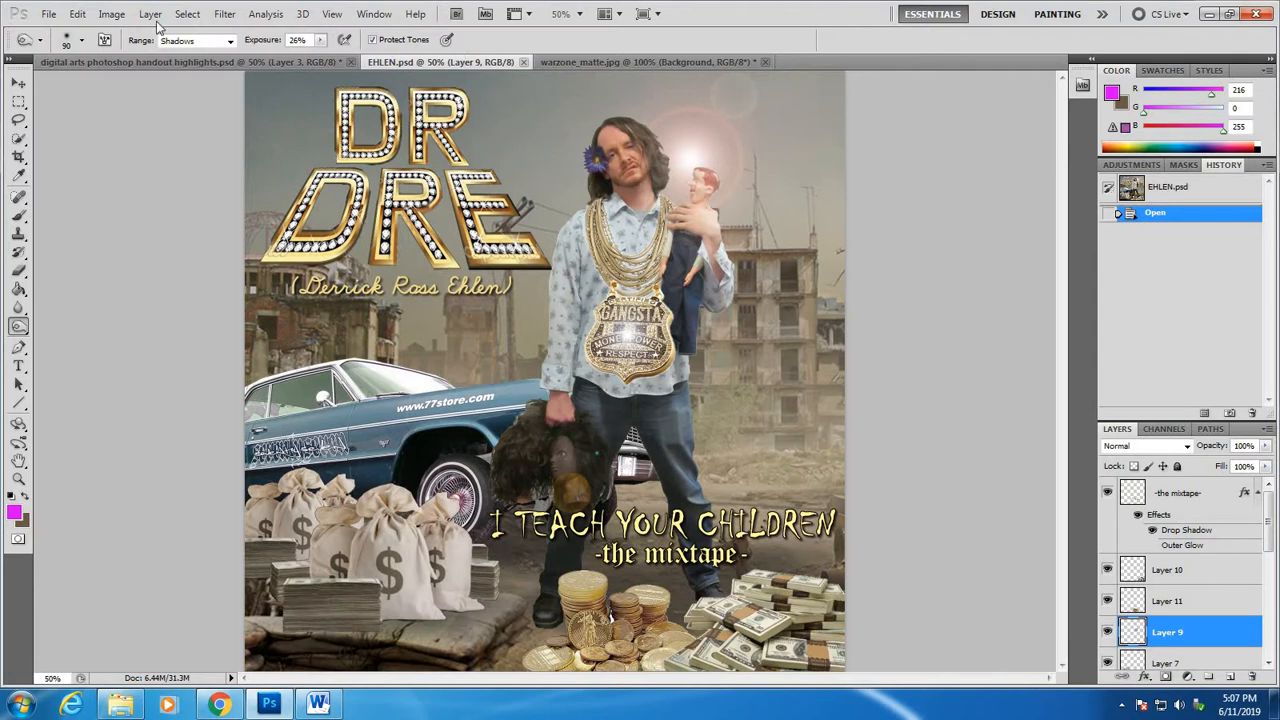
Review the available image adjustments on the finished example cover and compare the cover with the warzone composite
left_click(112, 14)
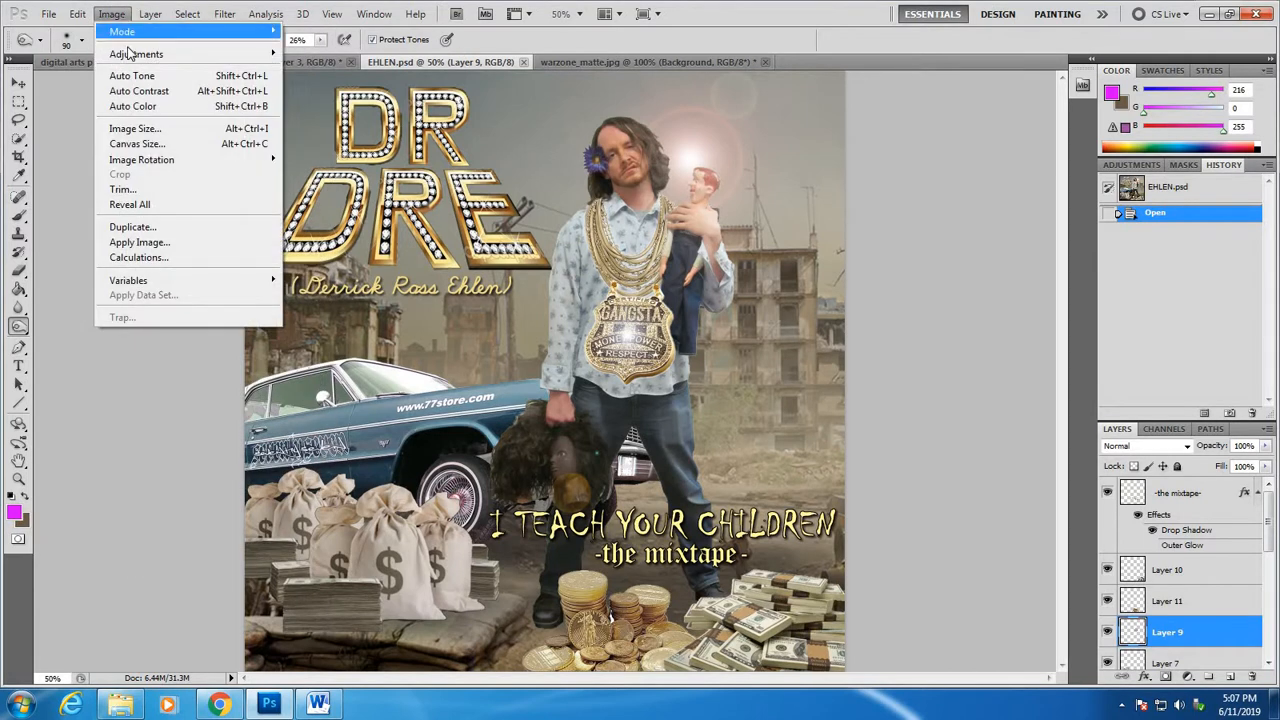
mouse_move(130, 54)
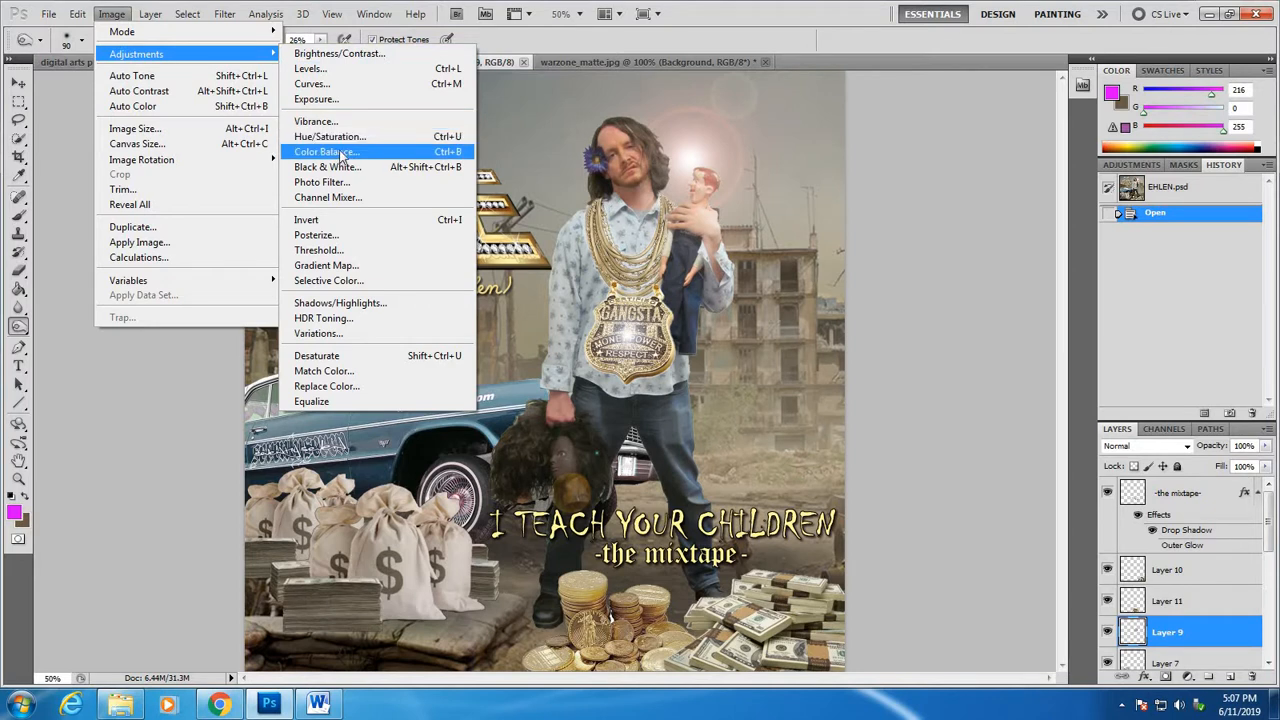
left_click(811, 18)
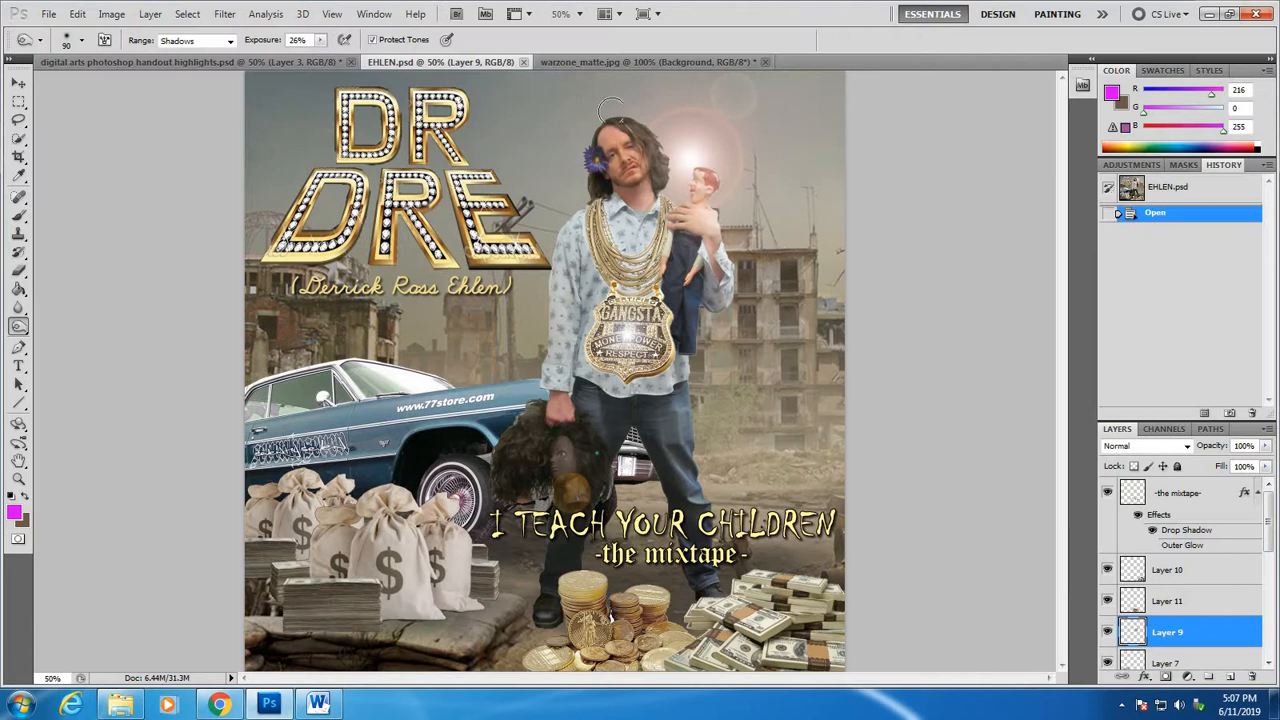
left_click(593, 63)
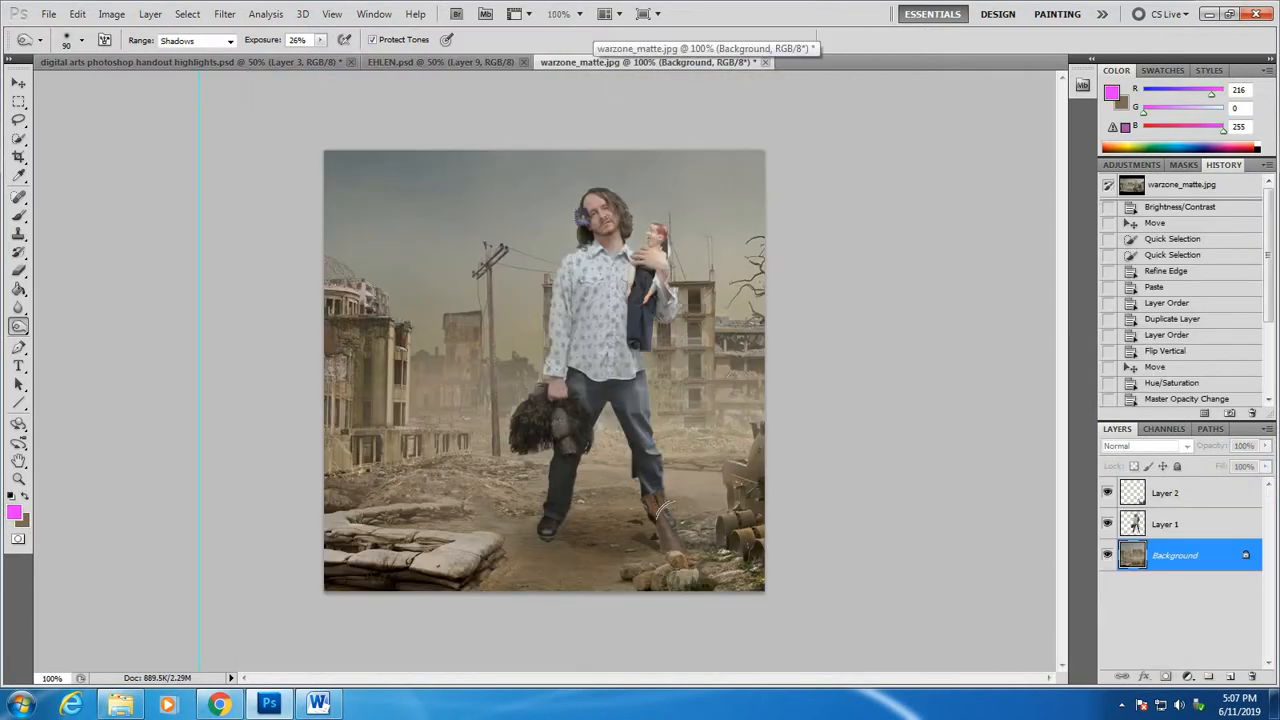
left_click(455, 61)
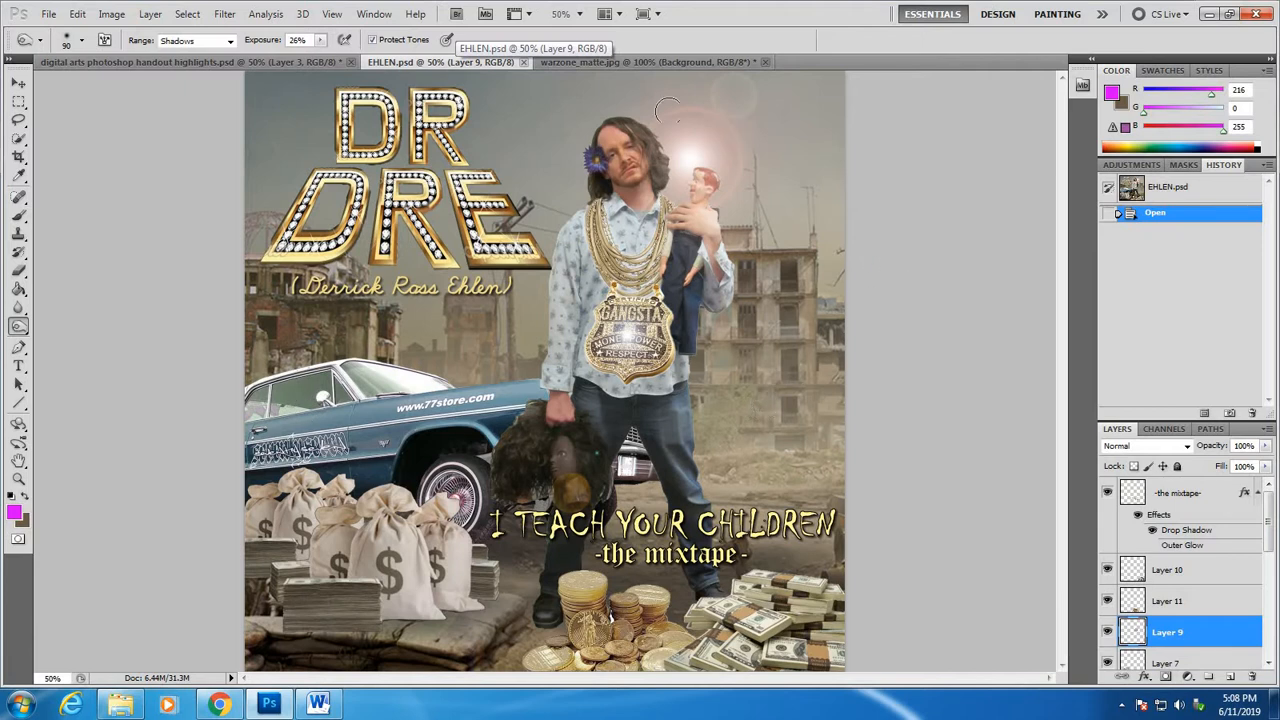
Open the gold snake chain torsade necklace image from the file browser as a new Photoshop document
left_click(120, 705)
left_click_drag(1247, 312, 1250, 283)
left_click_drag(995, 280, 851, 59)
left_click(500, 64)
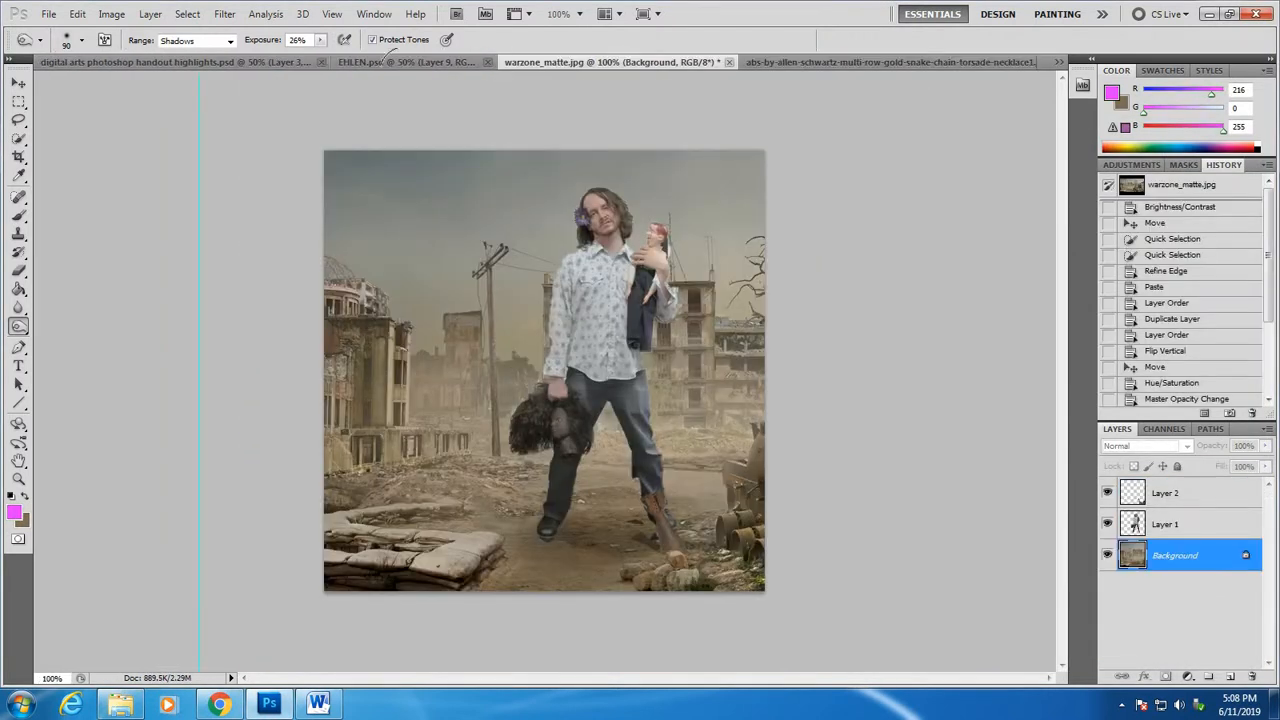
left_click(218, 62)
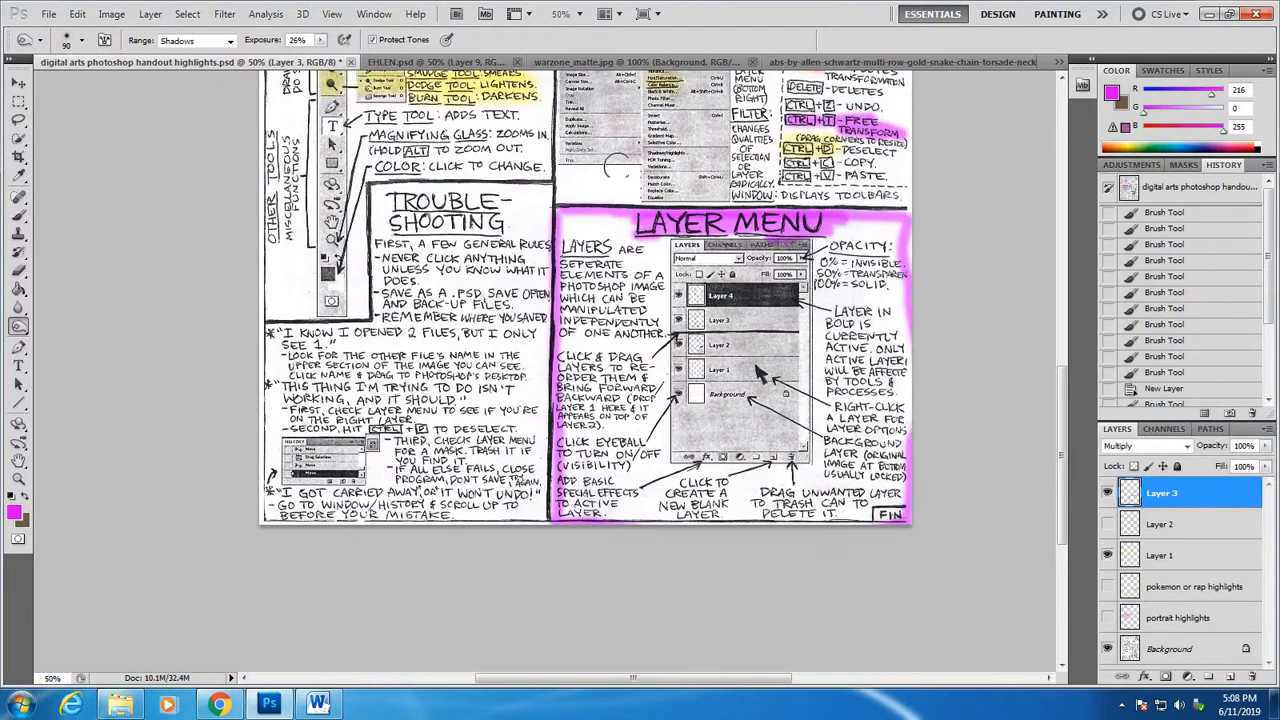
left_click(400, 62)
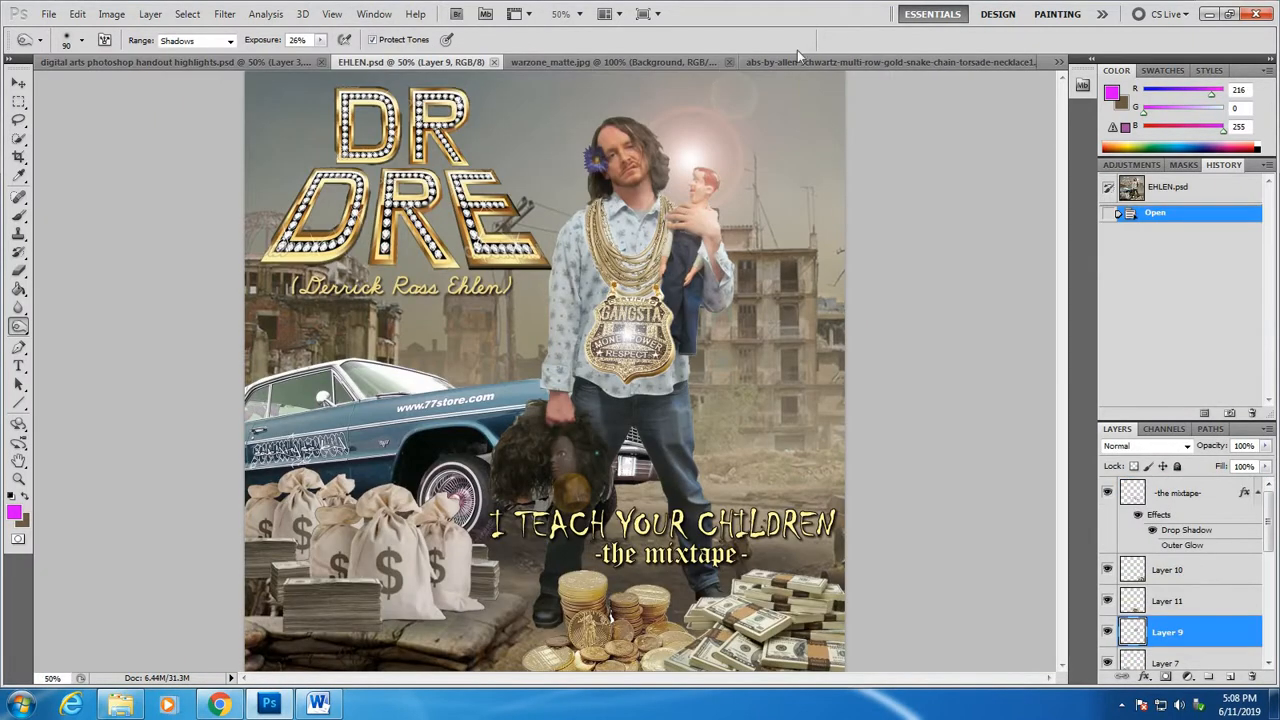
Try to select the gold strands of the necklace image with the Quick Selection tool, and clear the selection
left_click(820, 60)
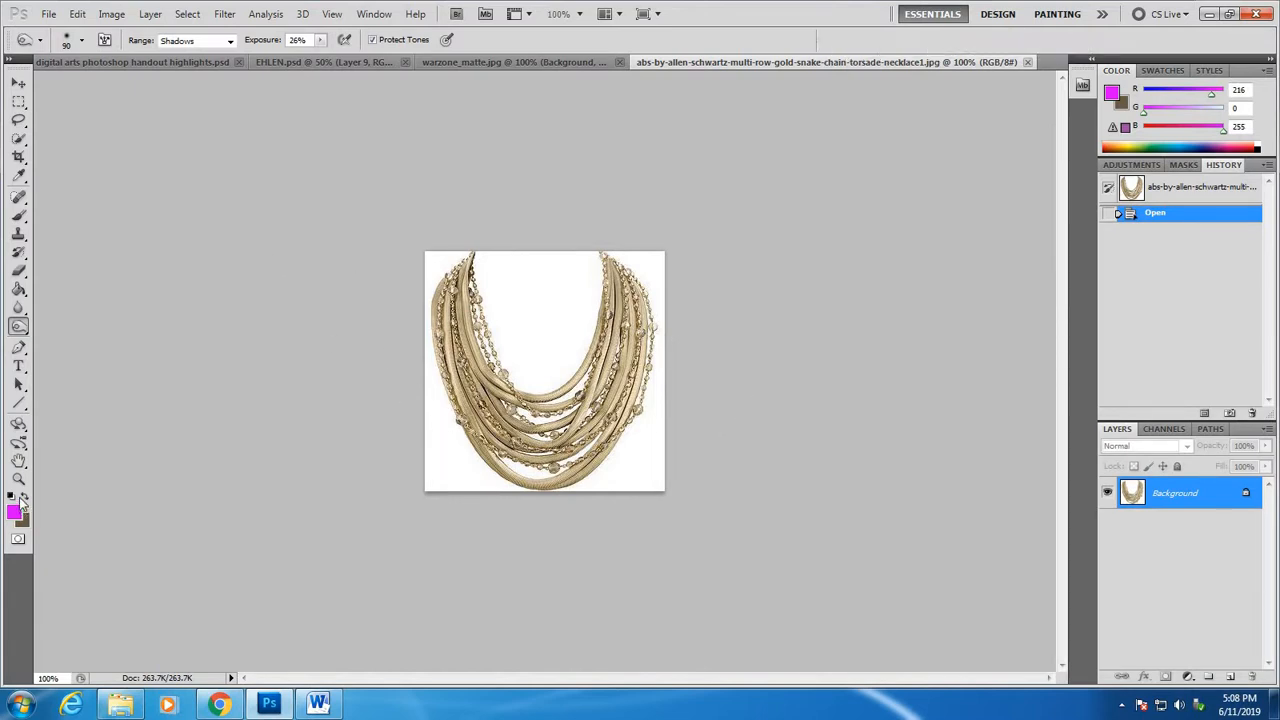
left_click(18, 479)
left_click(548, 395)
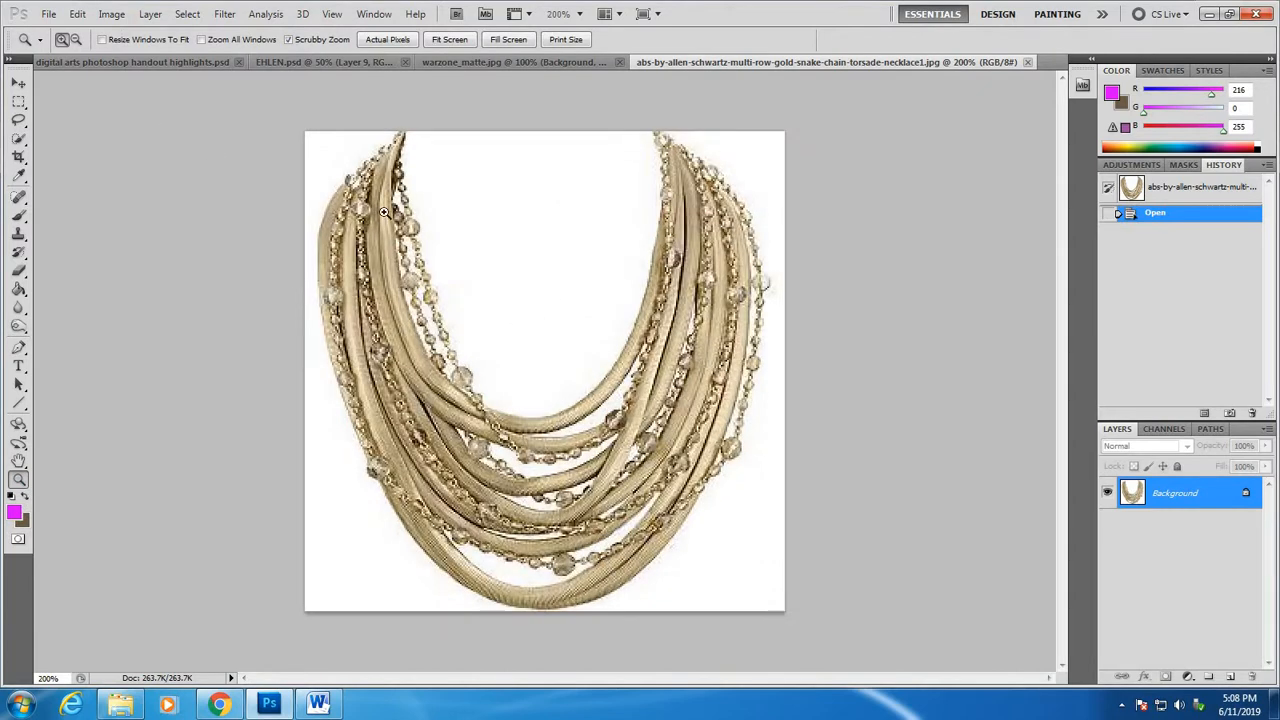
left_click(18, 138)
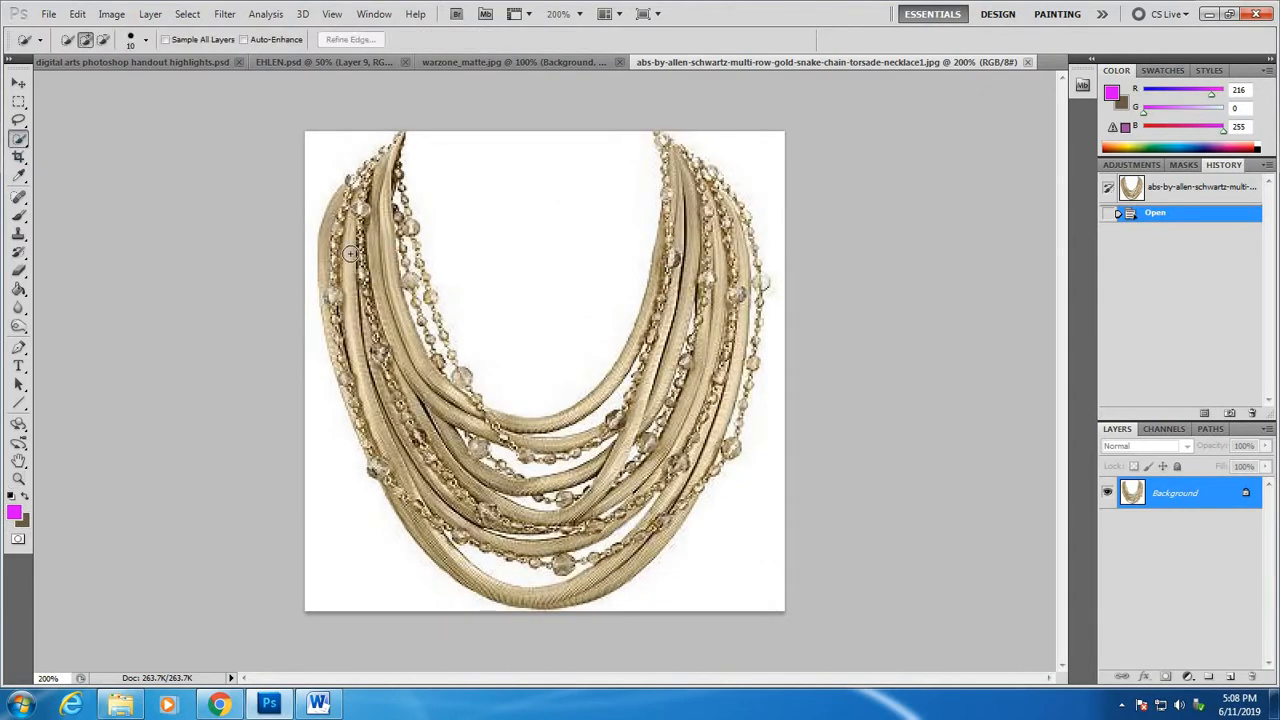
mouse_move(413, 407)
left_mouse_down()
mouse_move(472, 468)
mouse_move(436, 499)
mouse_move(518, 522)
mouse_move(600, 506)
mouse_move(569, 485)
mouse_move(605, 466)
mouse_move(525, 471)
mouse_move(606, 410)
left_mouse_up()
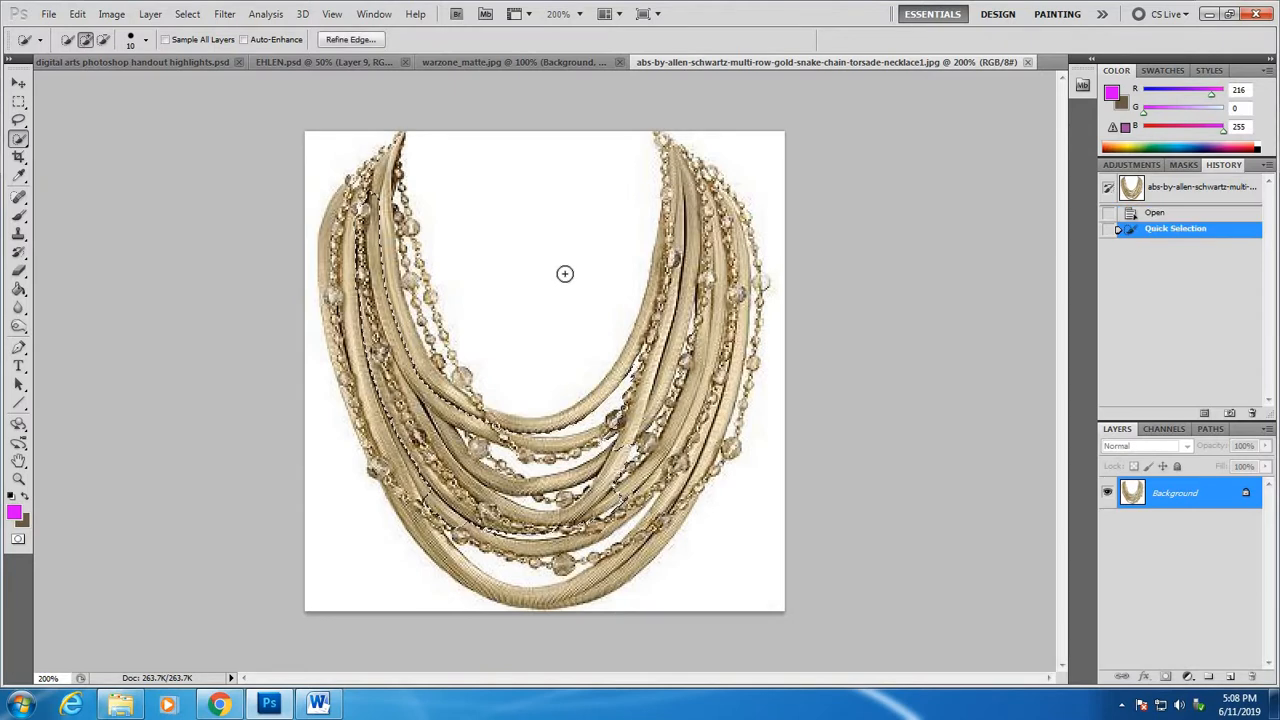
key("ctrl+d")
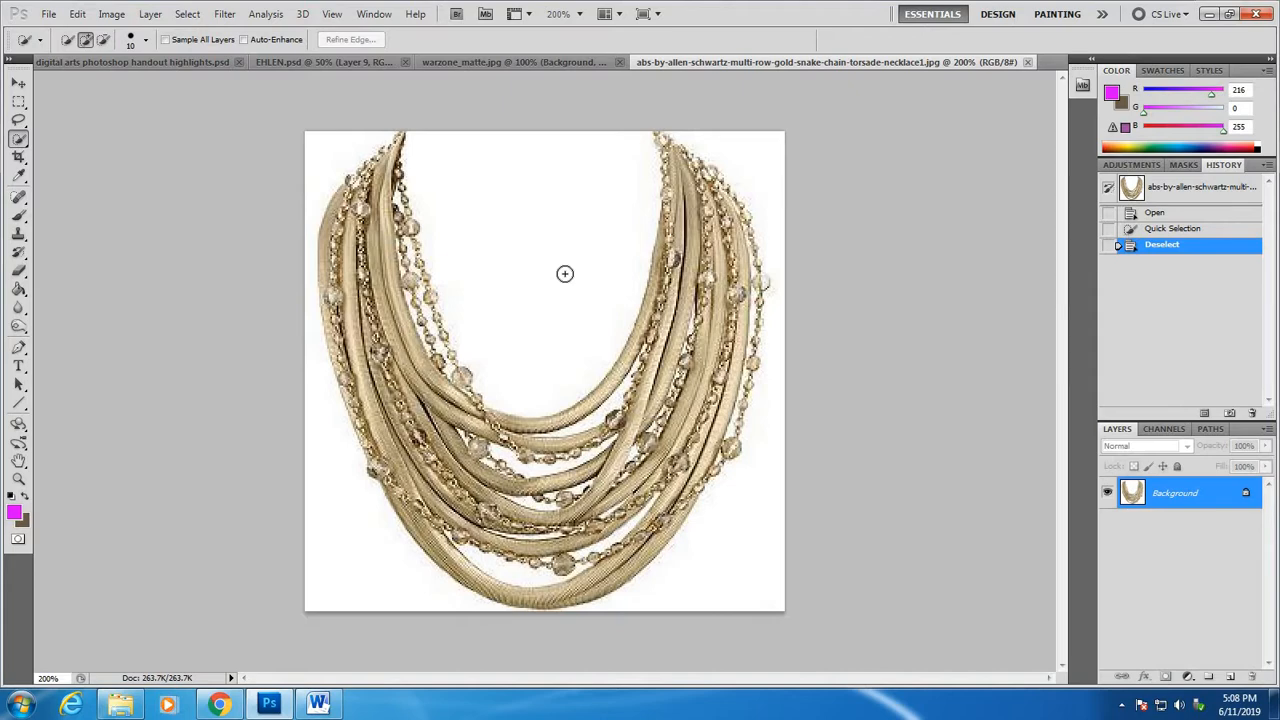
Highlight the Magic Wand entry and its "select by clicking an area" description in magenta on the Photoshop handout
left_click(155, 63)
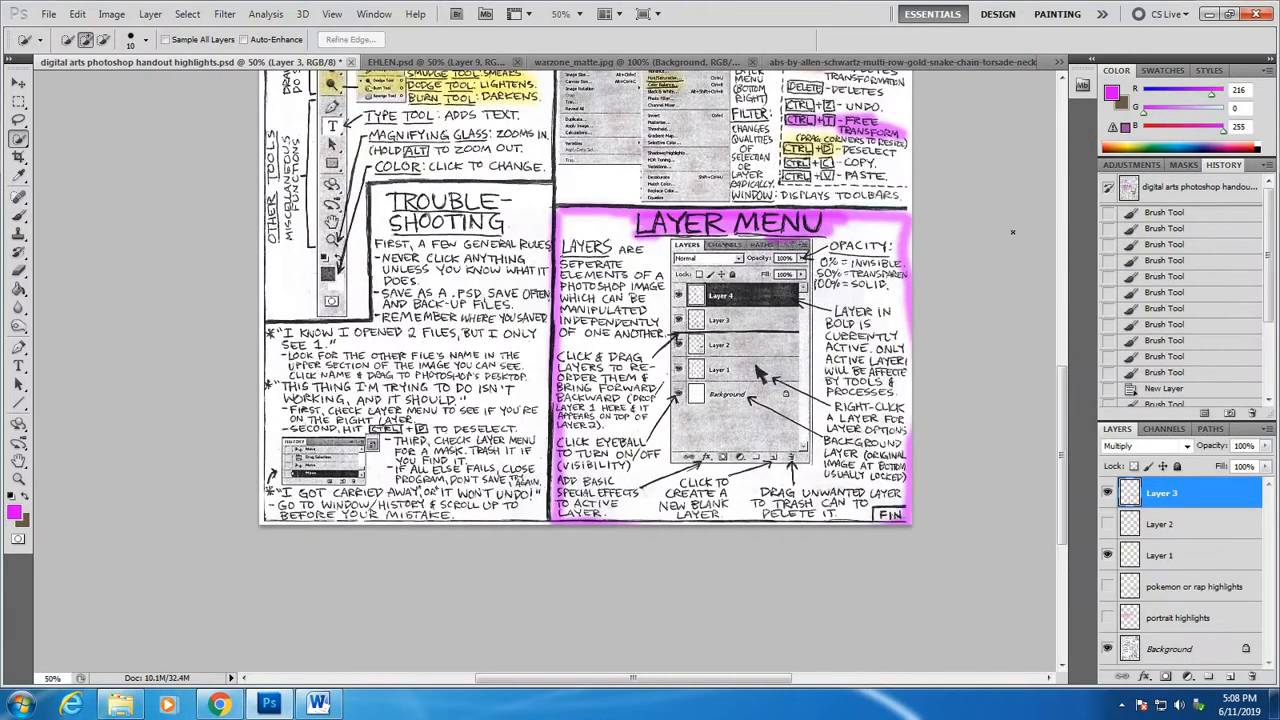
left_click_drag(1063, 440, 1075, 298)
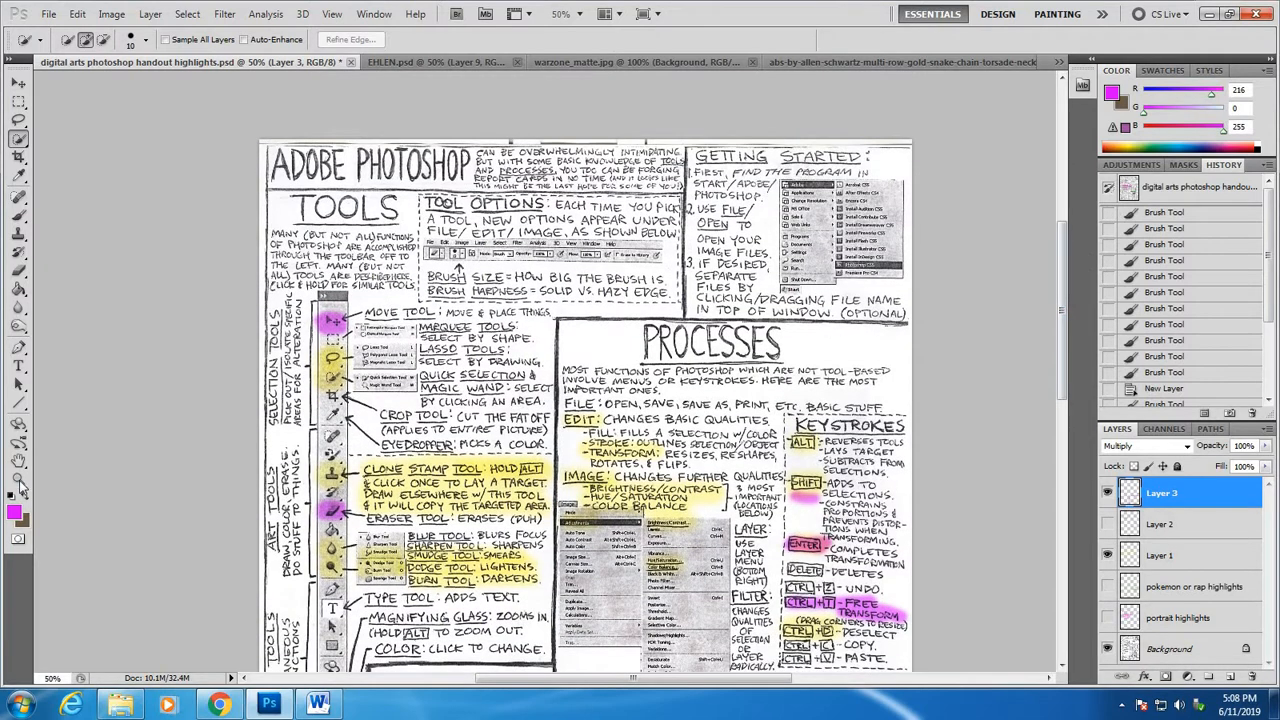
left_click(20, 487)
left_click(389, 378)
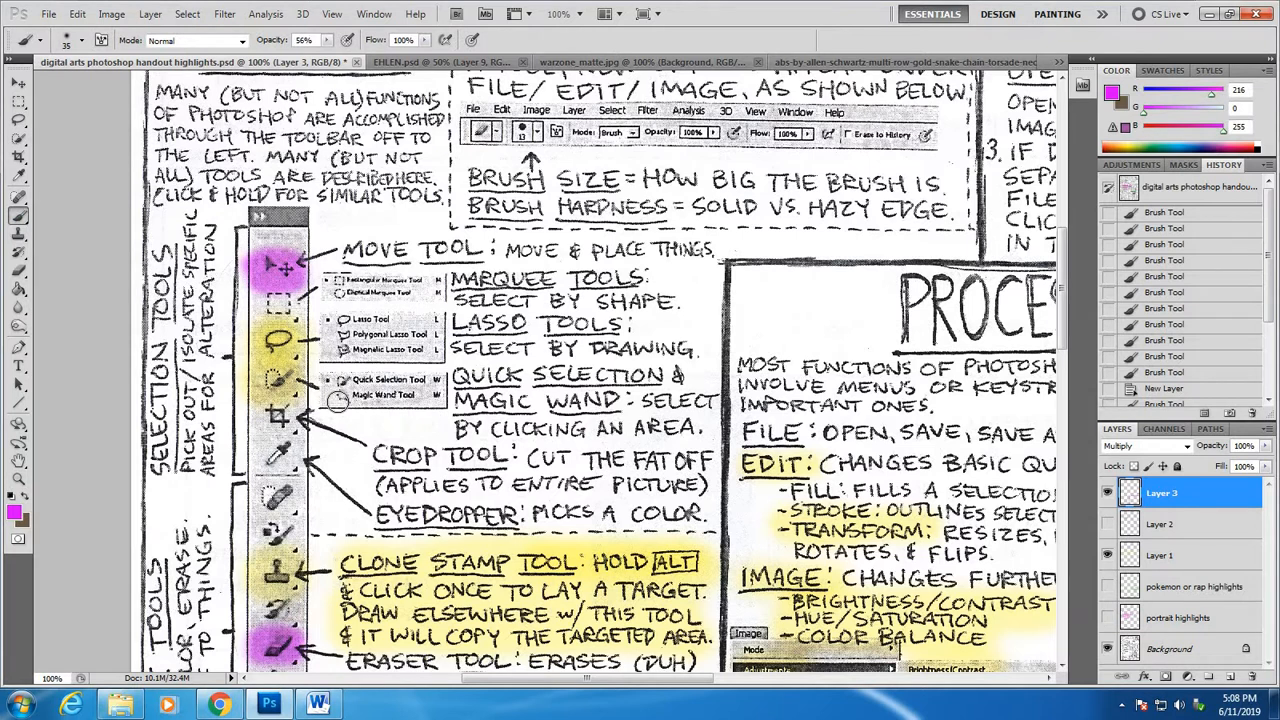
mouse_move(338, 400)
left_mouse_down()
mouse_move(654, 374)
mouse_move(691, 394)
left_mouse_up()
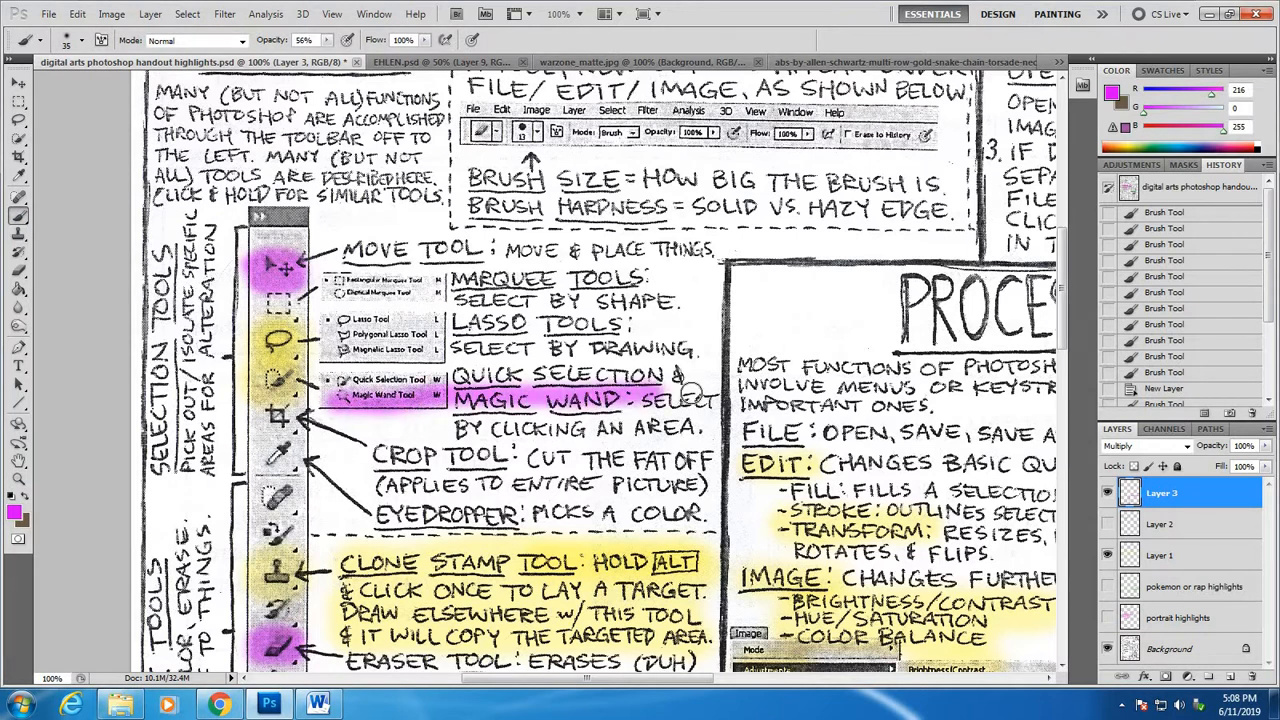
left_click_drag(476, 426, 690, 428)
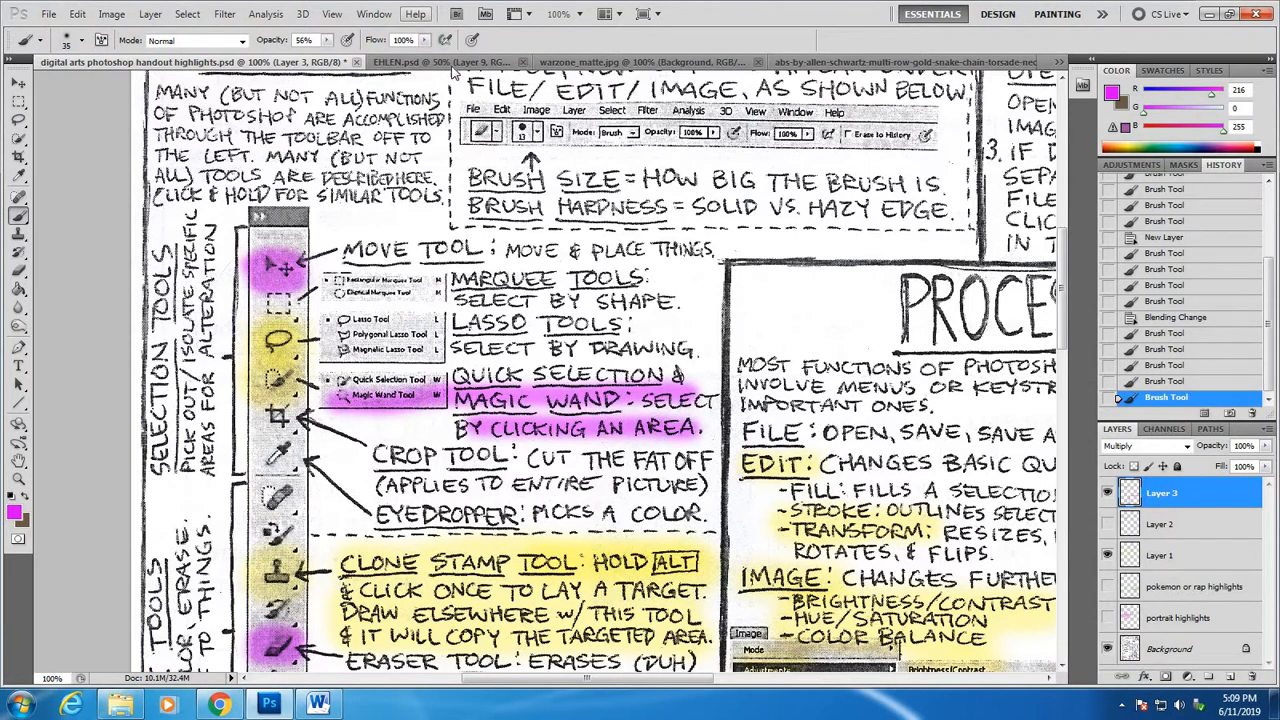
Return to the necklace image and select one of its gold strands with the Magic Wand
left_click(651, 62)
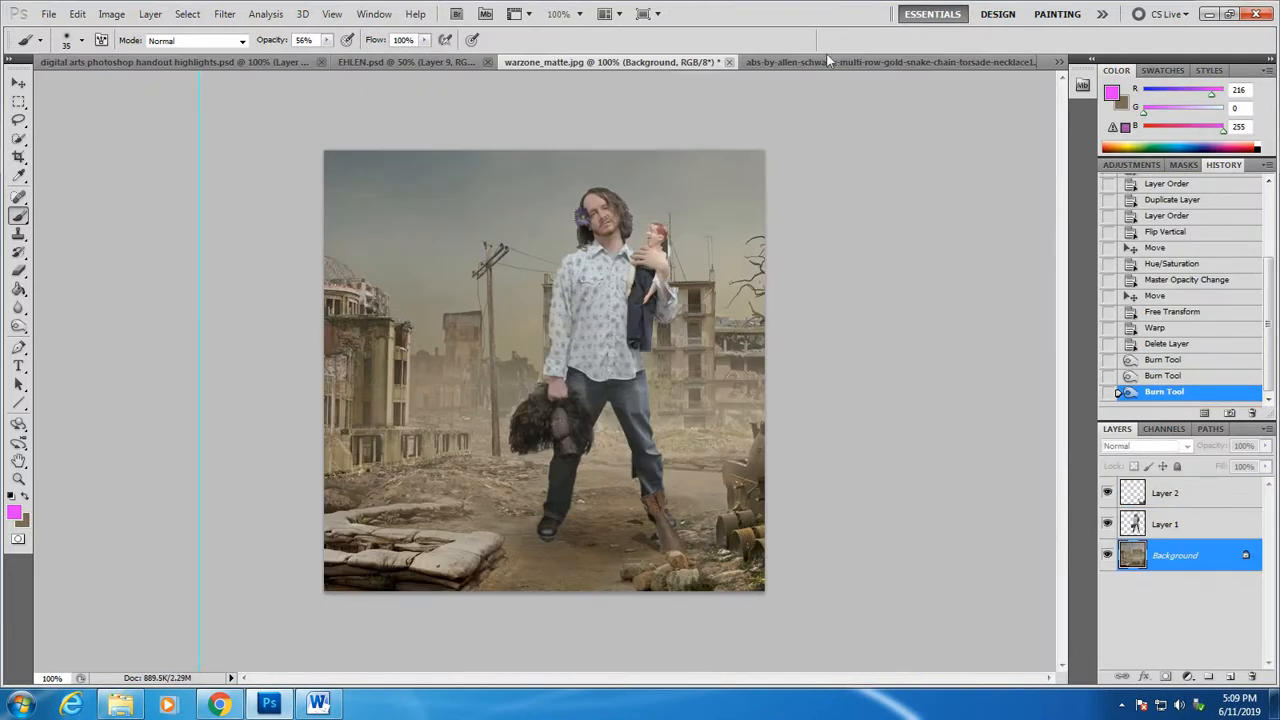
left_click(831, 63)
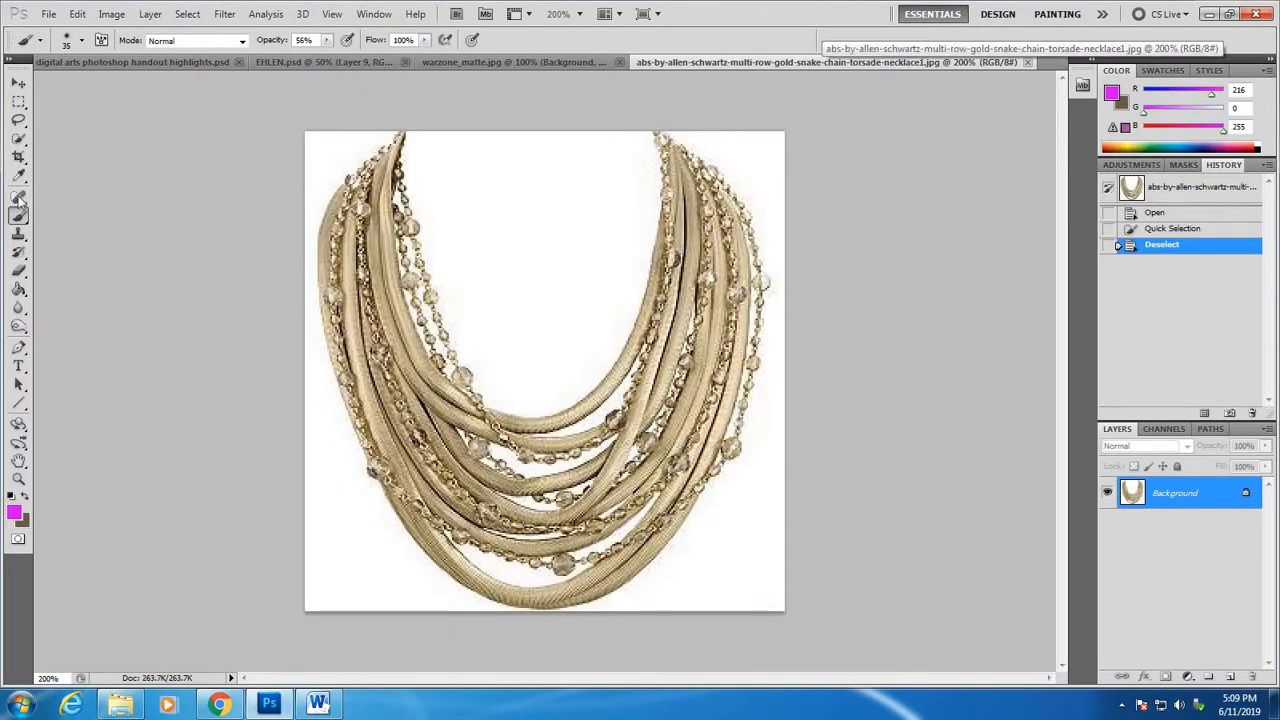
left_click(19, 140)
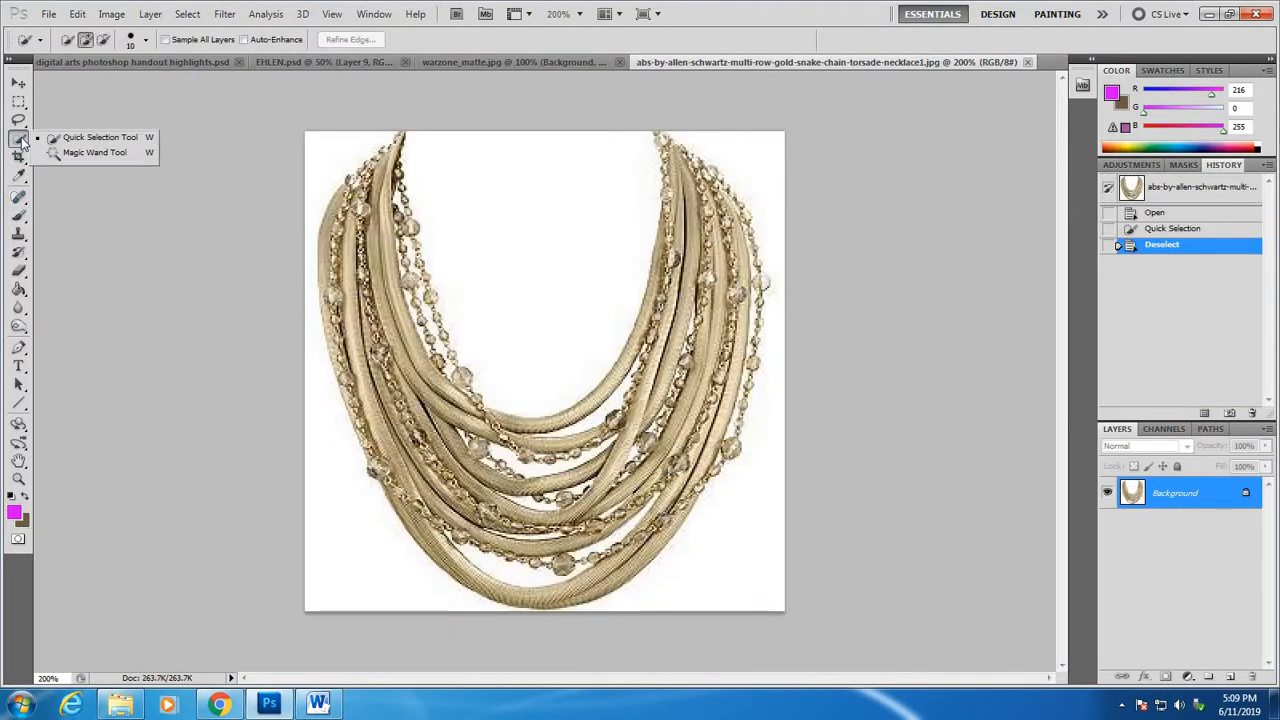
left_click(101, 153)
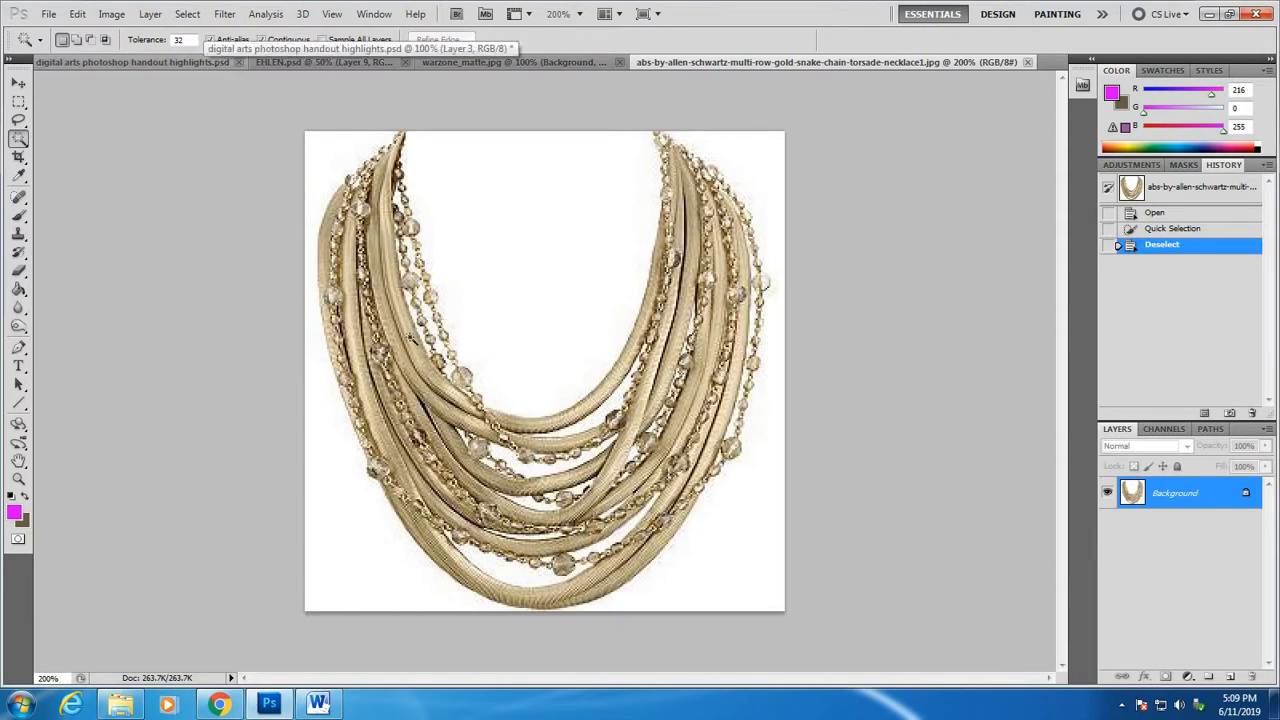
left_click(408, 330)
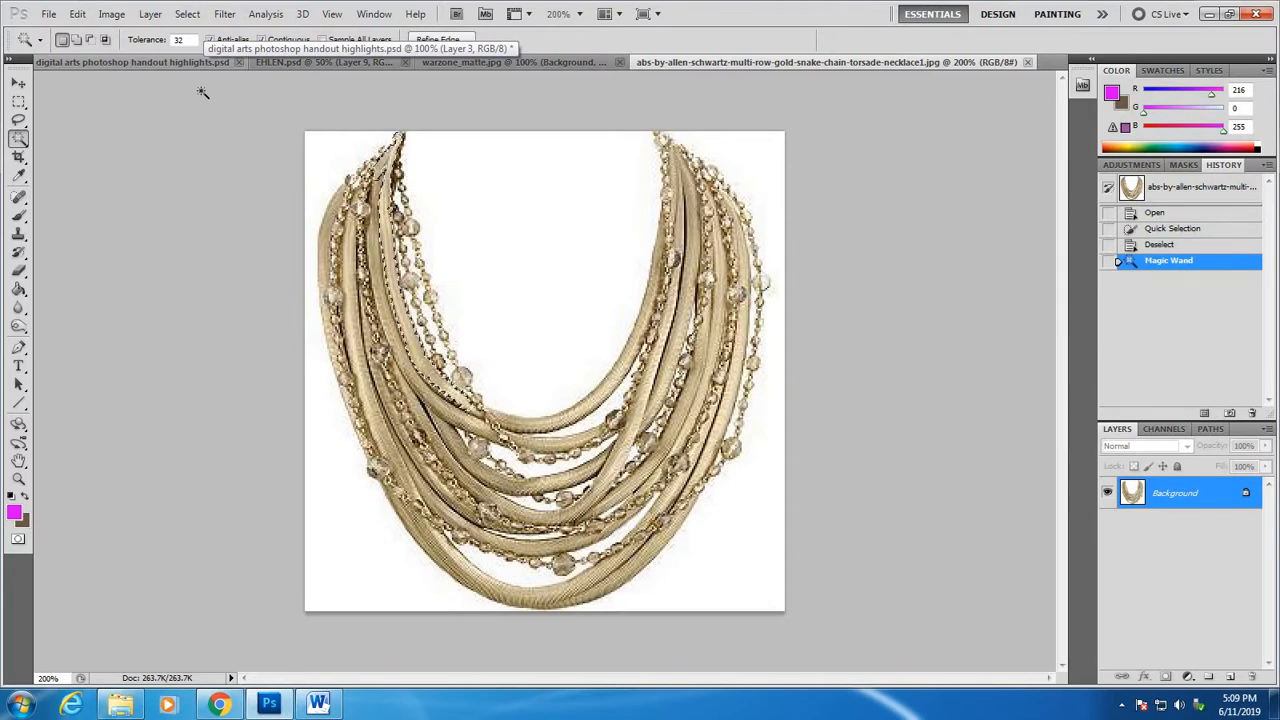
Try the Magic Wand on the necklace at tolerance 100, reset the tolerance to 32 and deselect
left_click(188, 40)
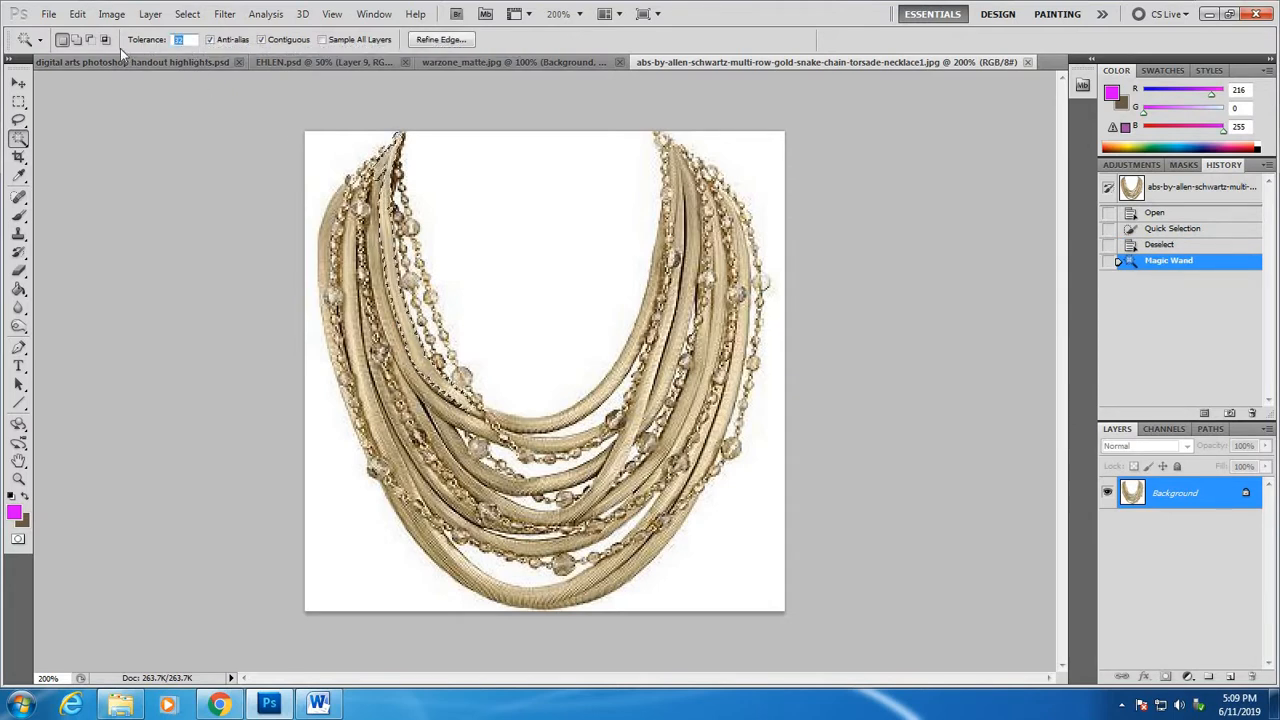
type("100")
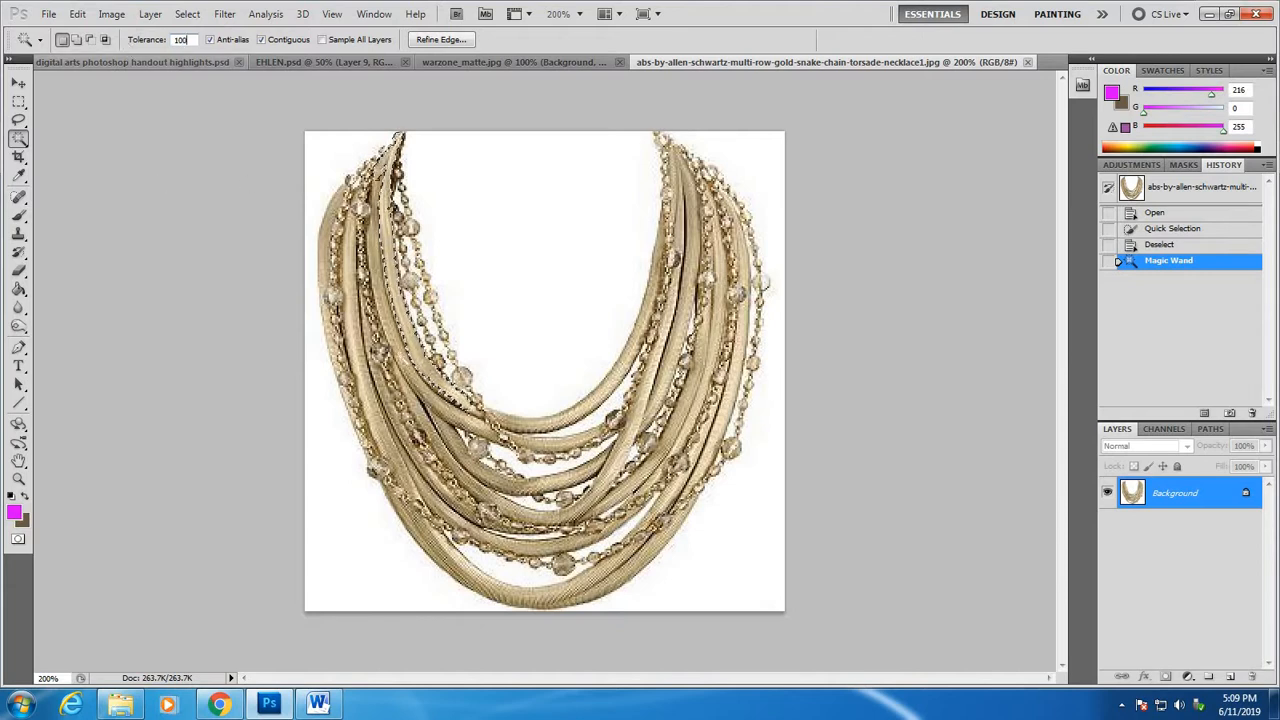
left_click(440, 386)
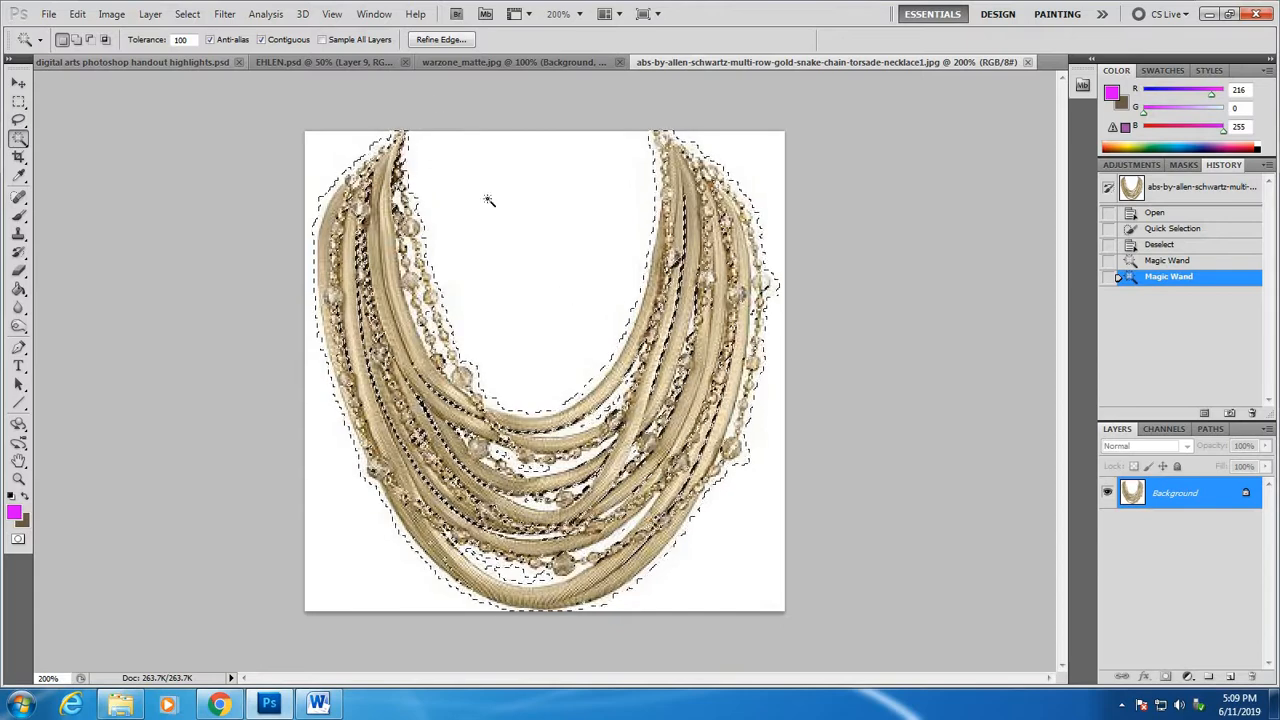
left_click(143, 44)
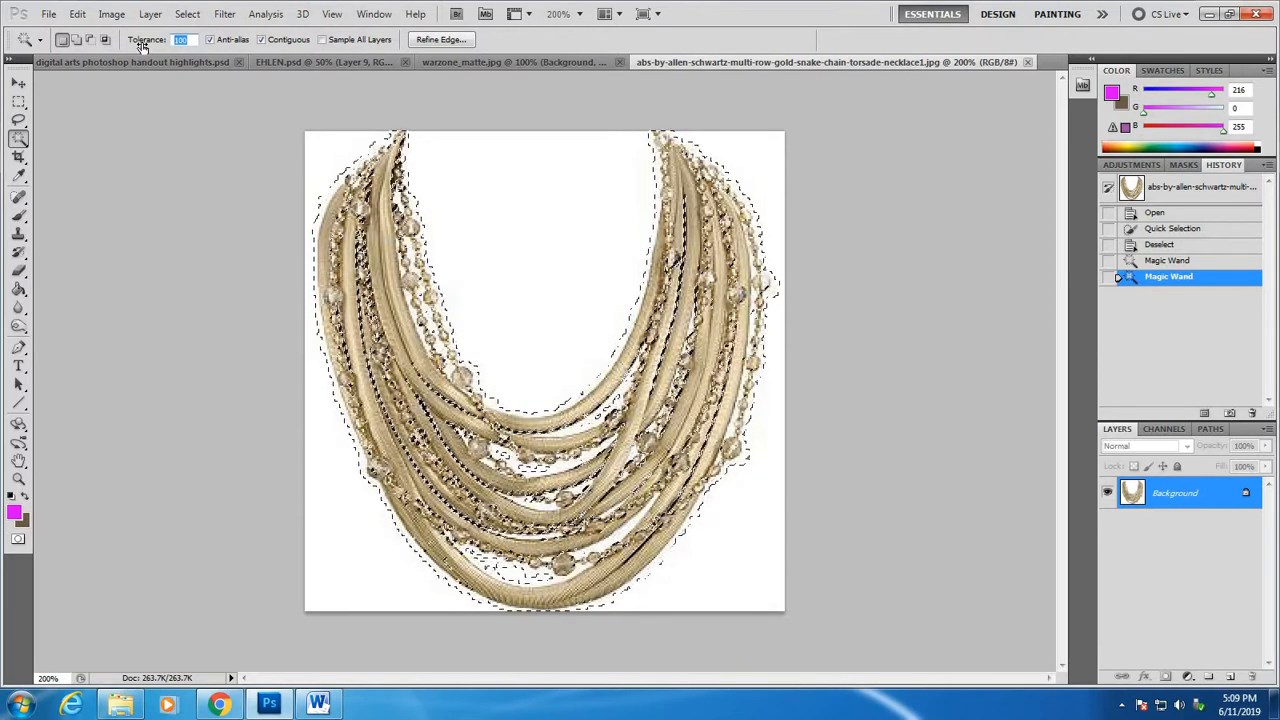
type("32")
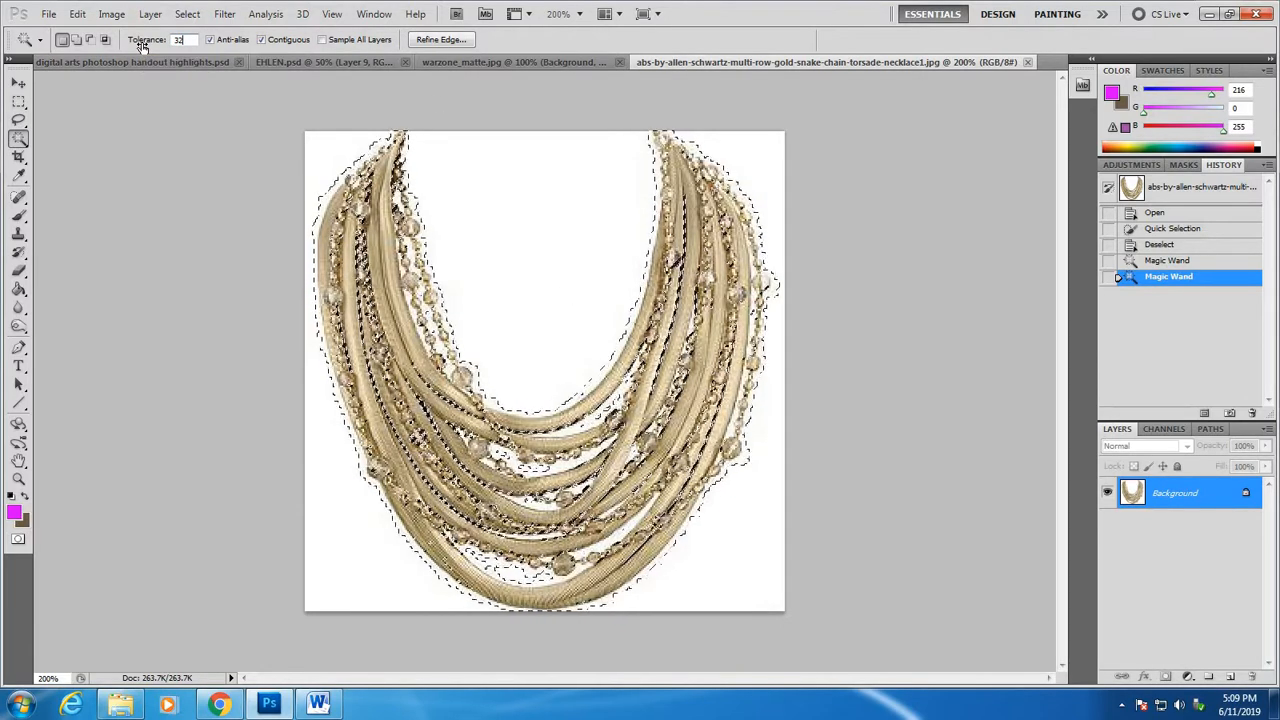
key("ctrl+d")
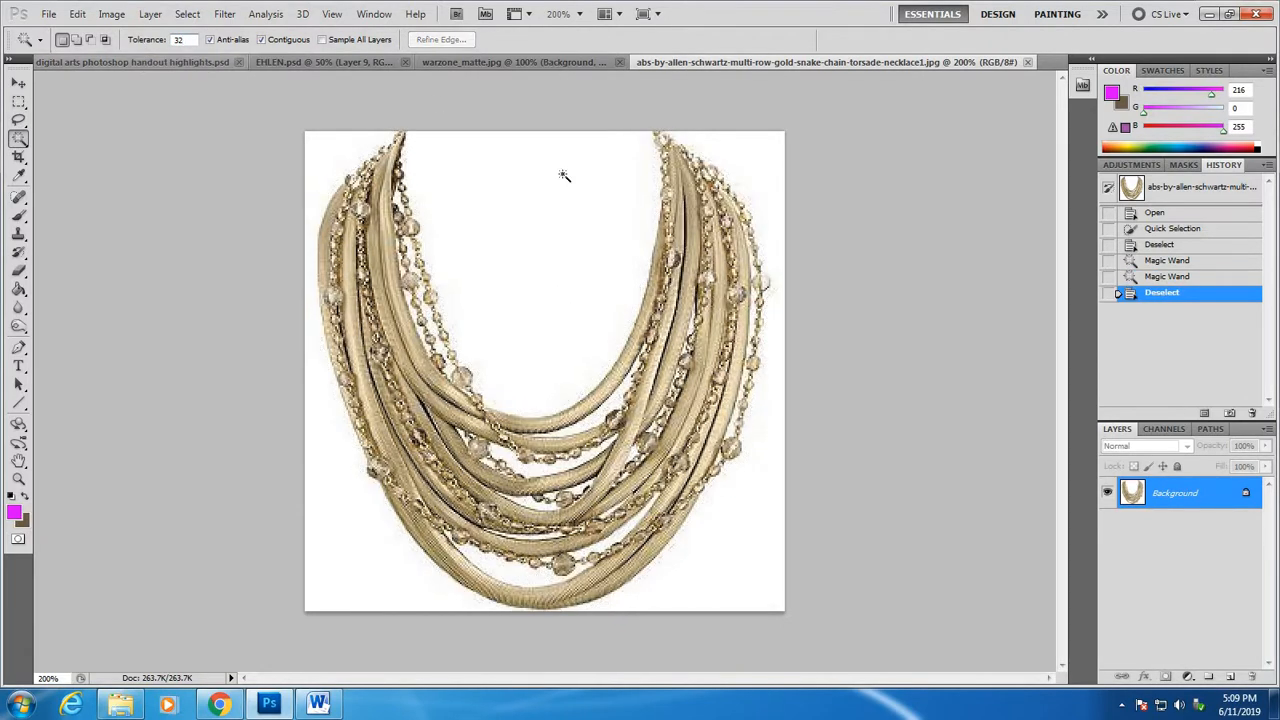
Select the white area inside the necklace and add the white areas outside it with the Magic Wand
left_click(535, 257)
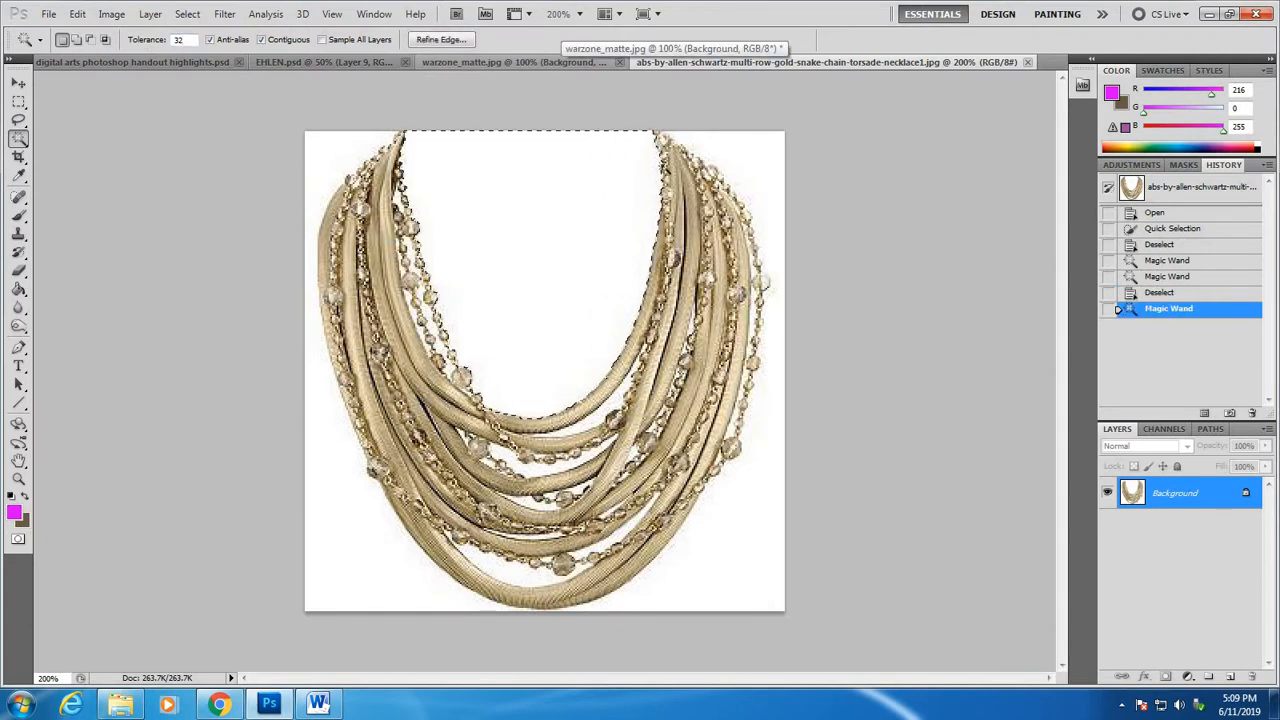
key("shift")
left_click(732, 150, "shift")
left_click(337, 157, "shift")
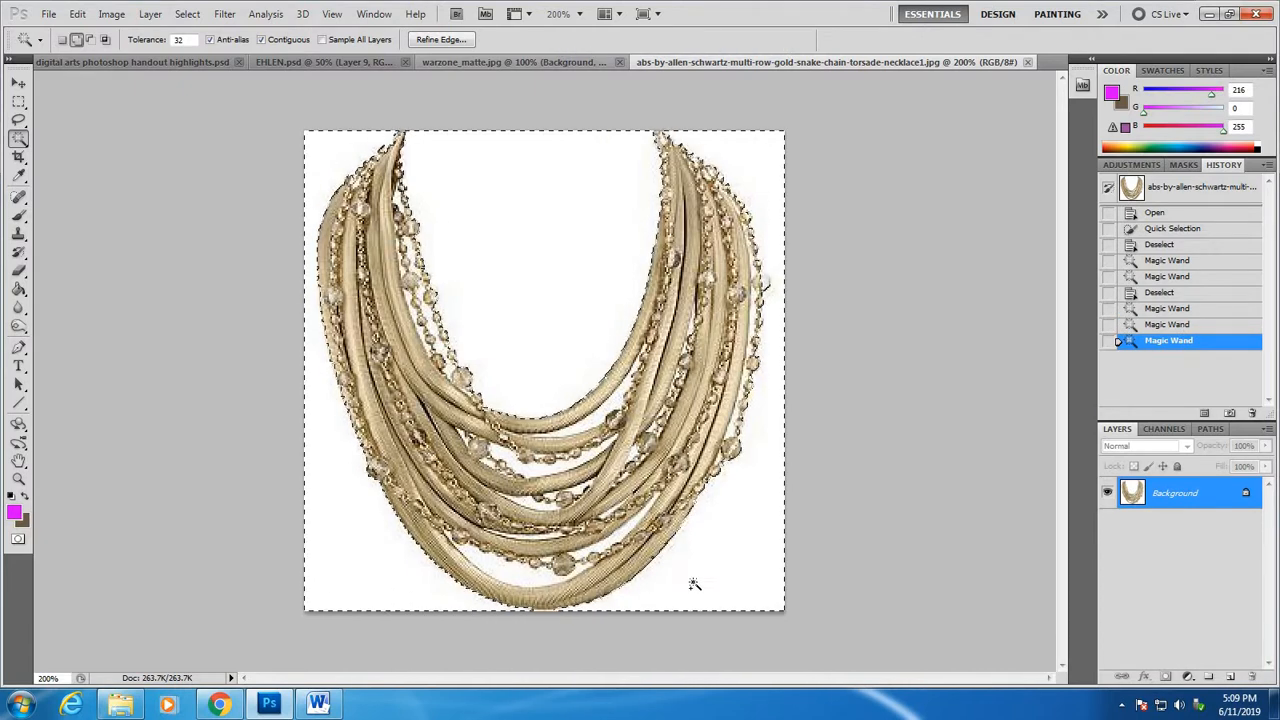
Add the small white gaps between the necklace's lower strands to the Magic Wand selection
left_click(386, 146, "shift")
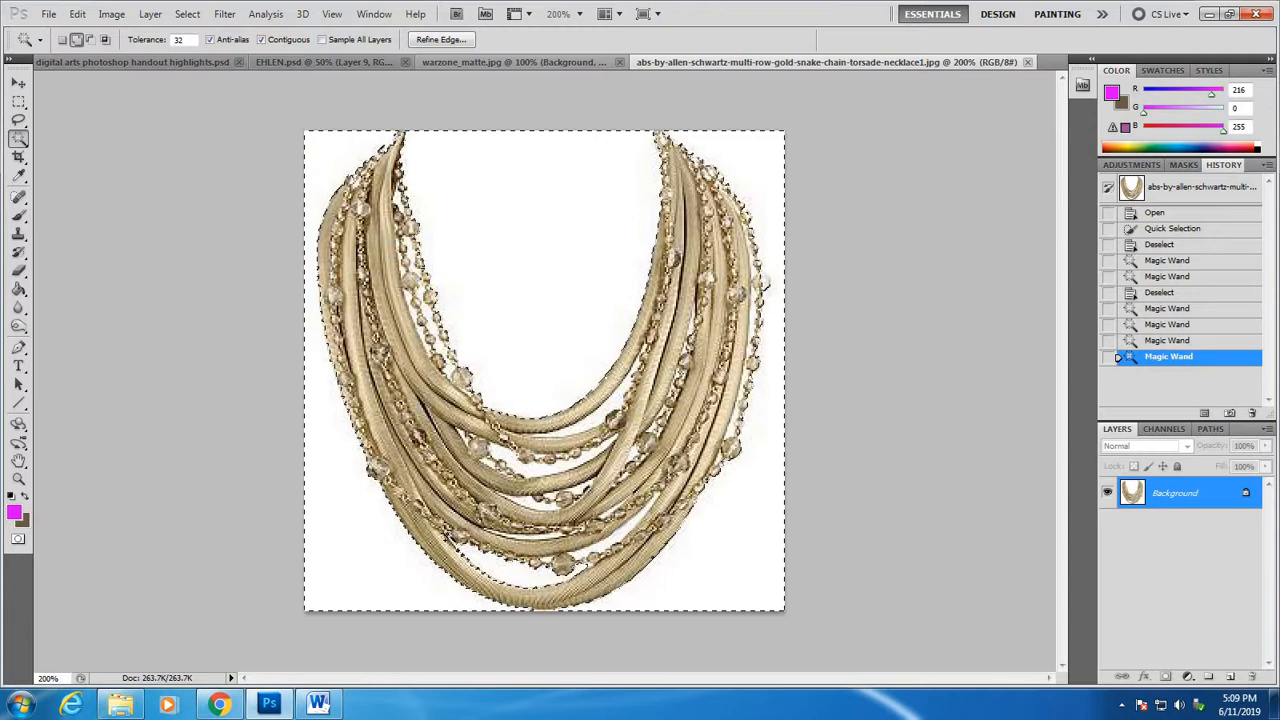
left_click(452, 540)
left_click(552, 539)
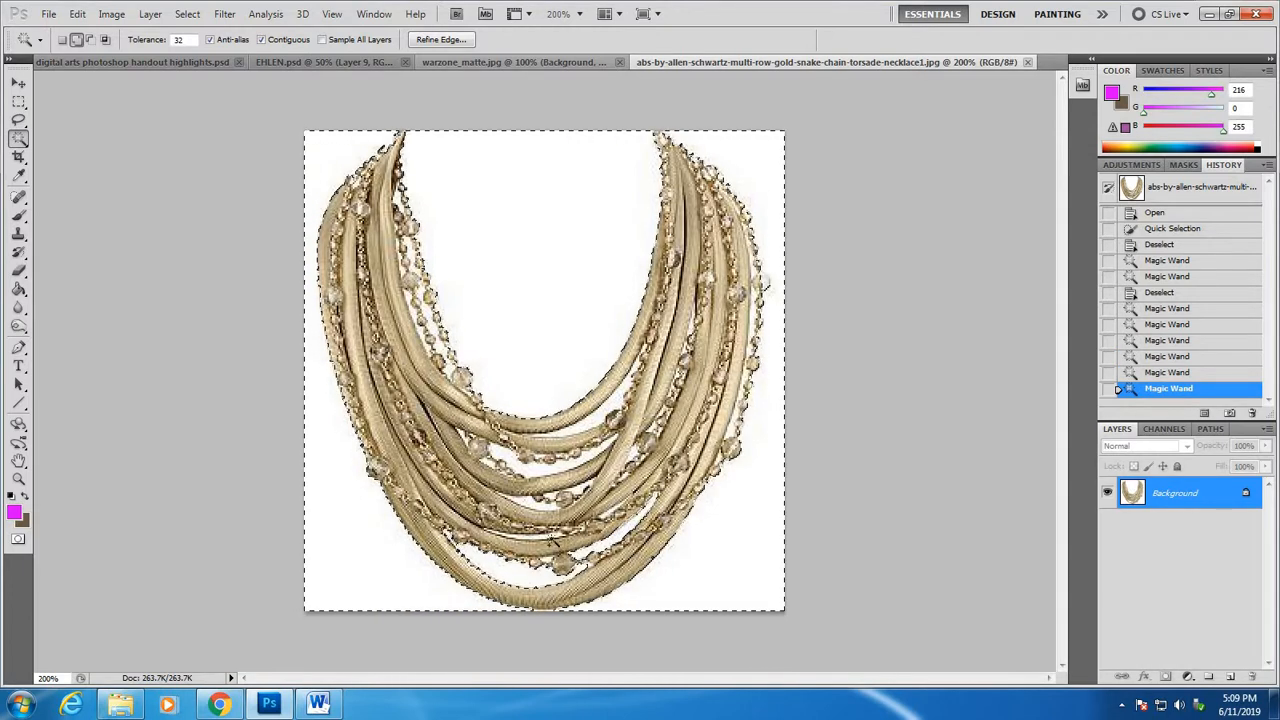
left_click(538, 508)
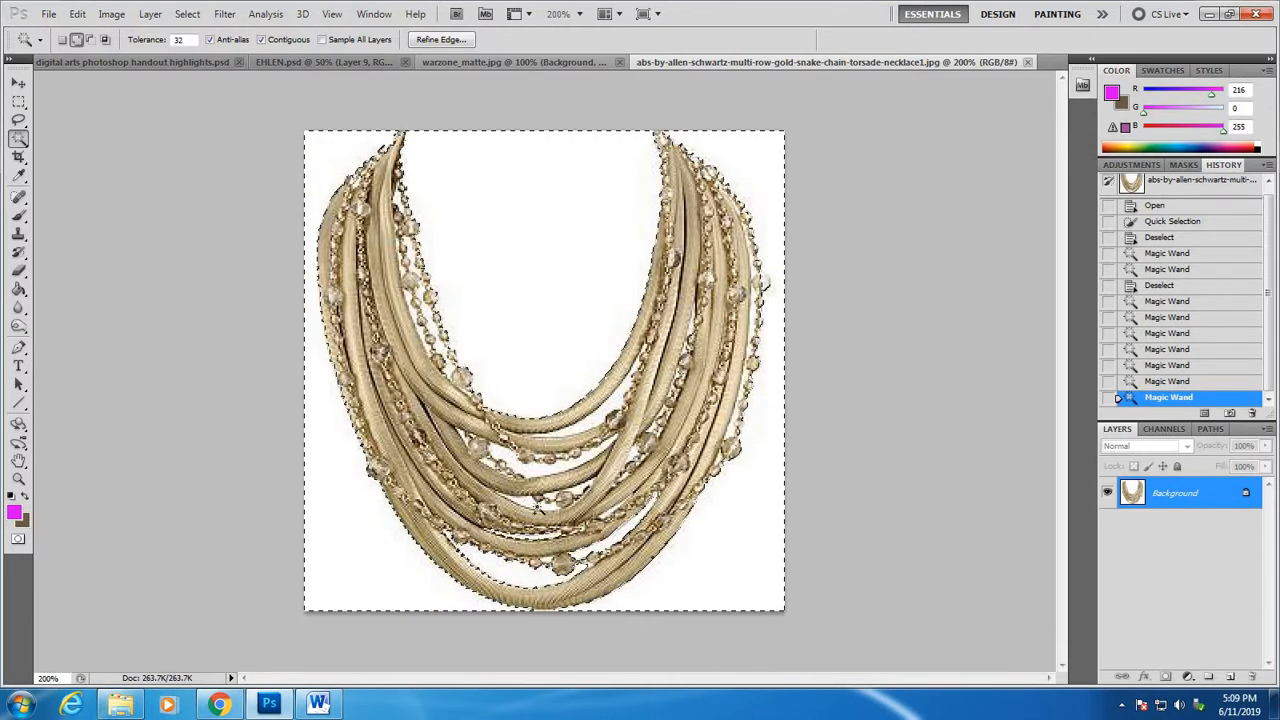
left_click(548, 503)
left_click(588, 491)
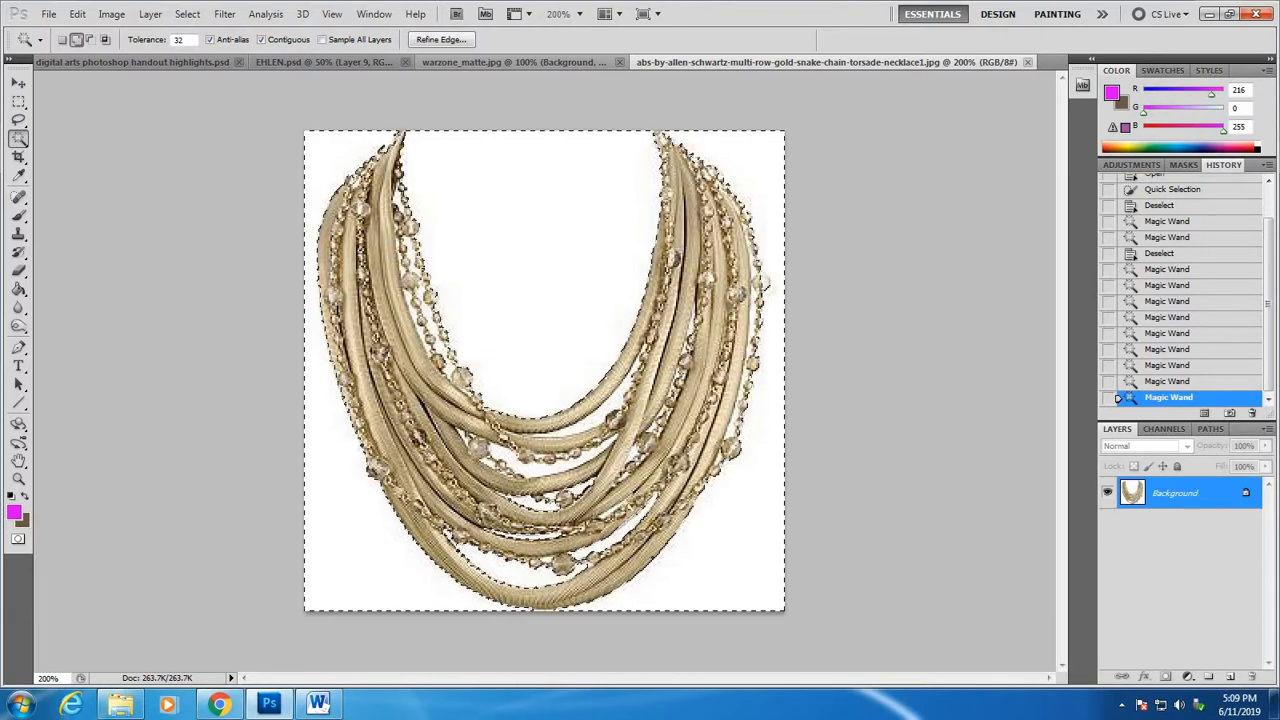
left_click(628, 460, "shift")
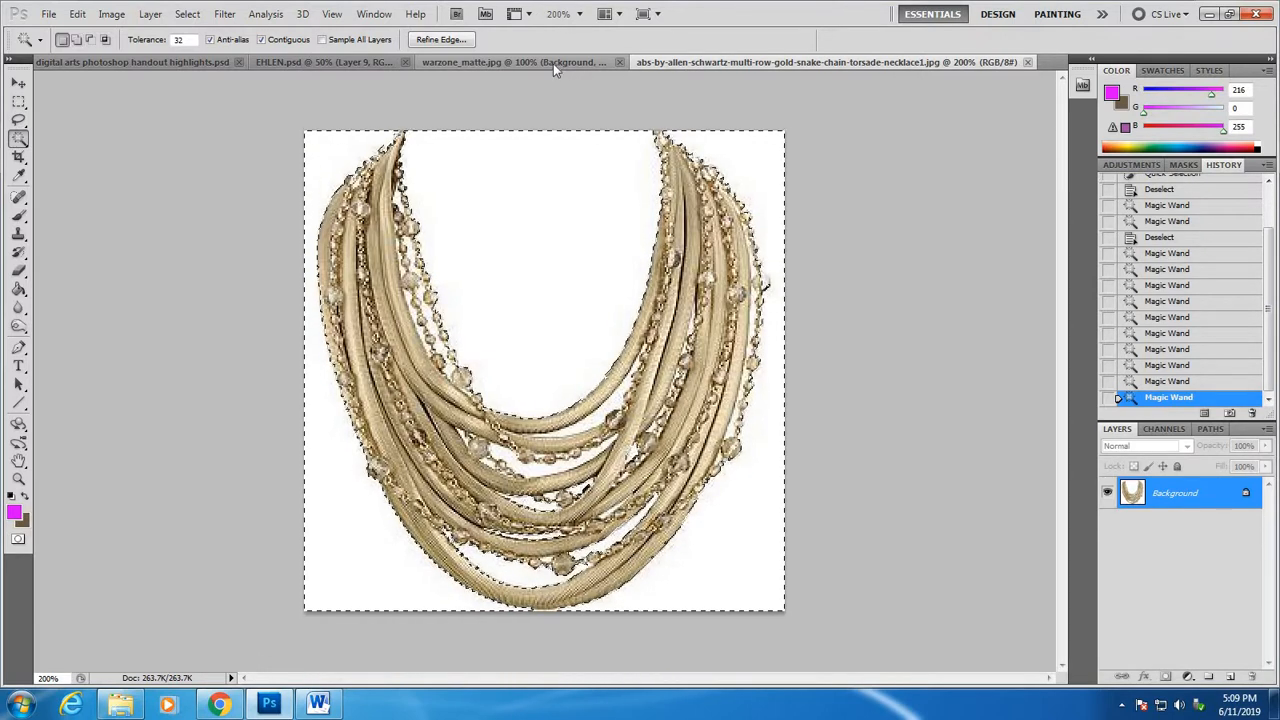
Bring up the man's feet in the warzone composite and set the Eraser to a 53 px brush
left_click(492, 63)
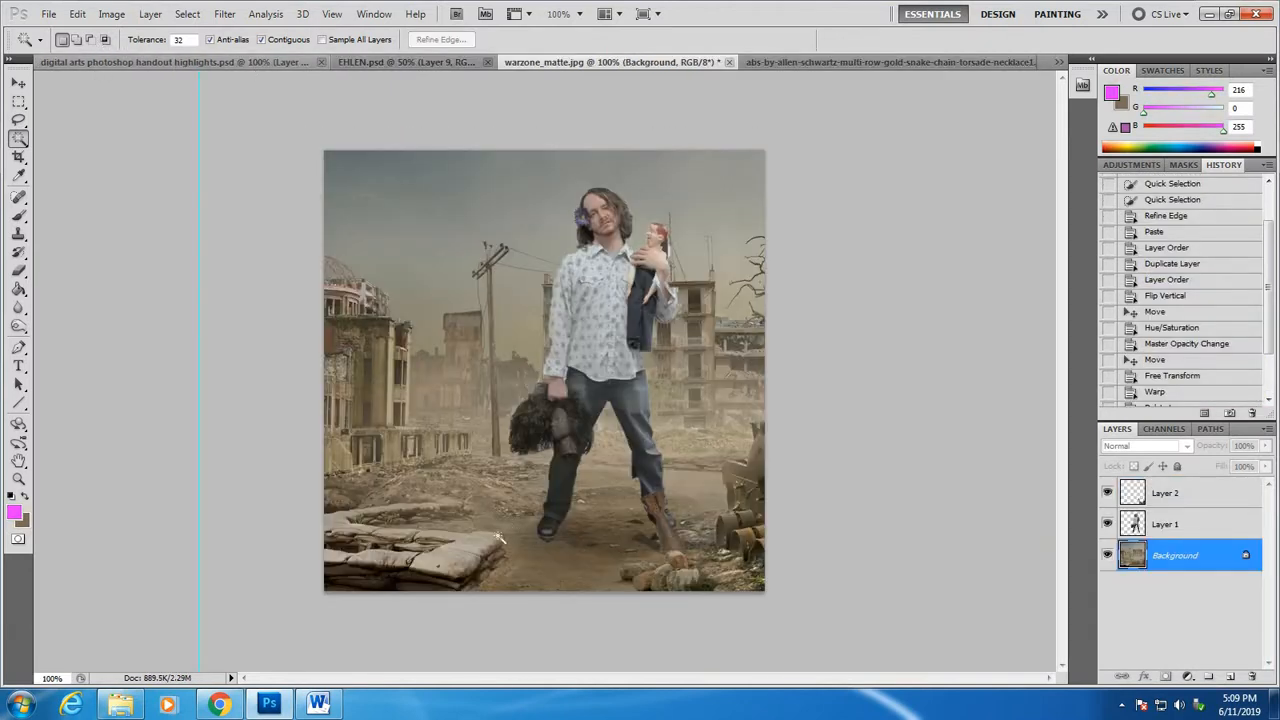
left_click(18, 480)
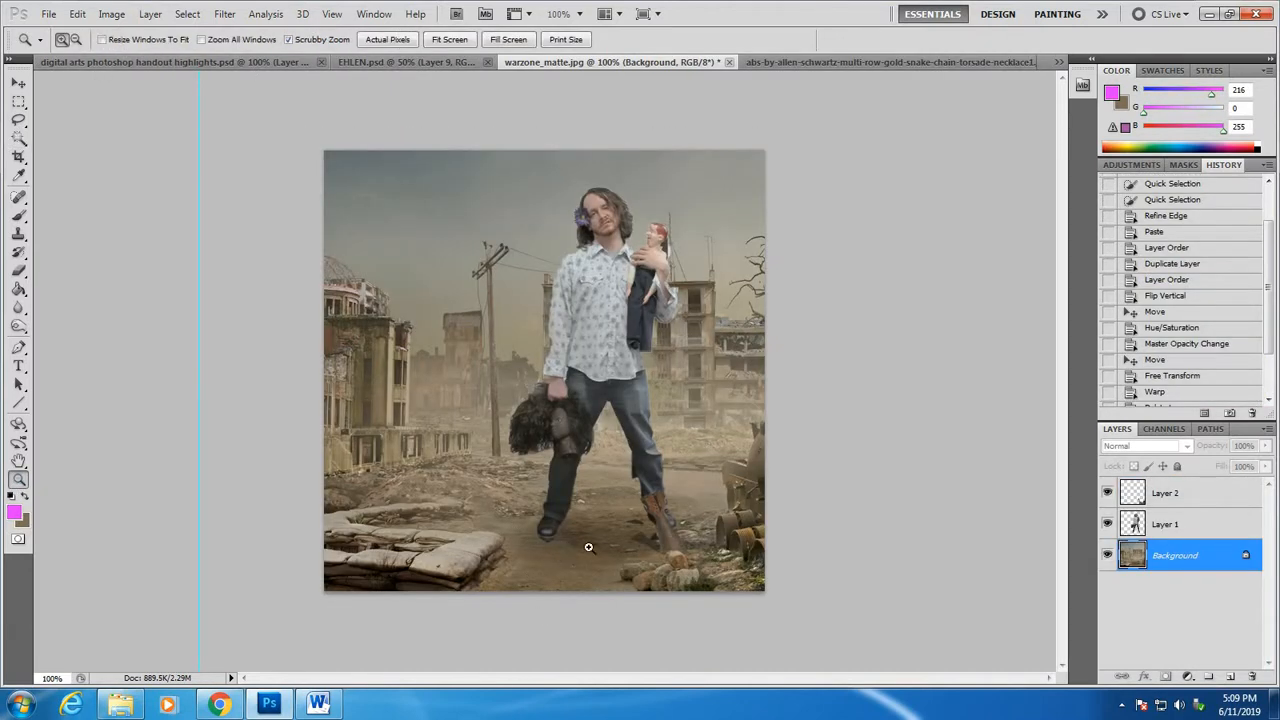
left_click(588, 547)
left_click(654, 560)
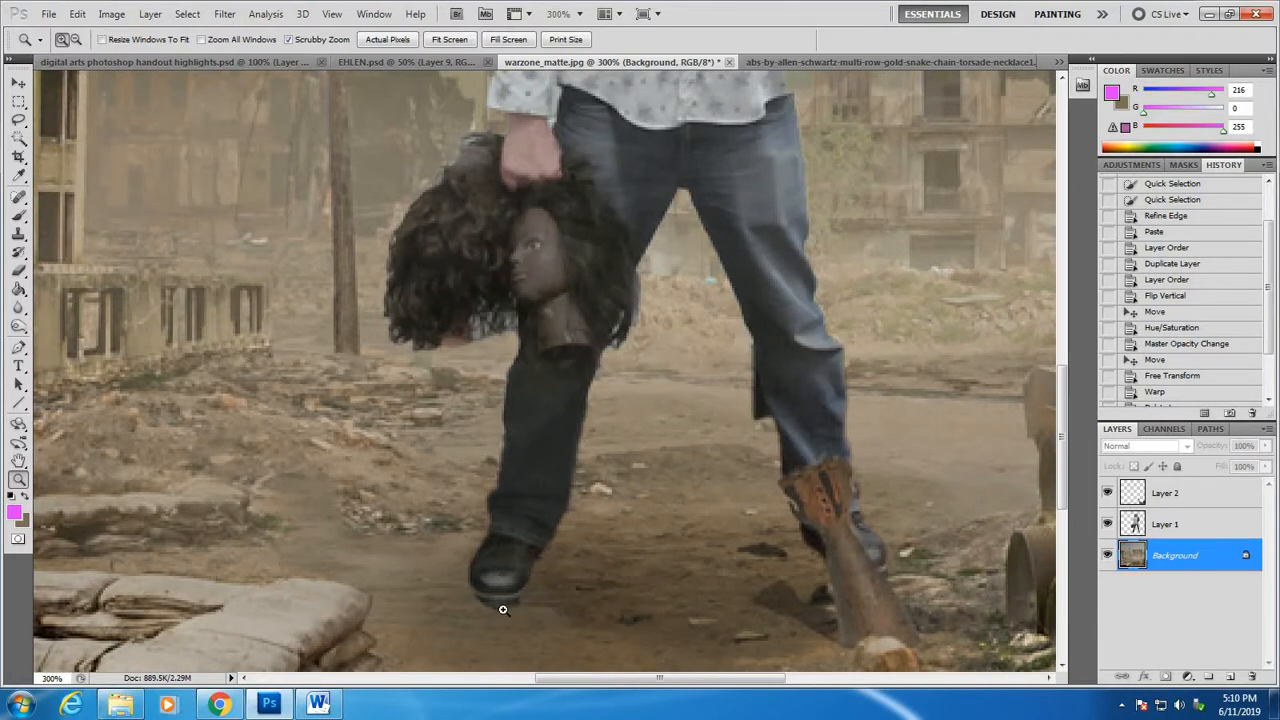
left_click(19, 271)
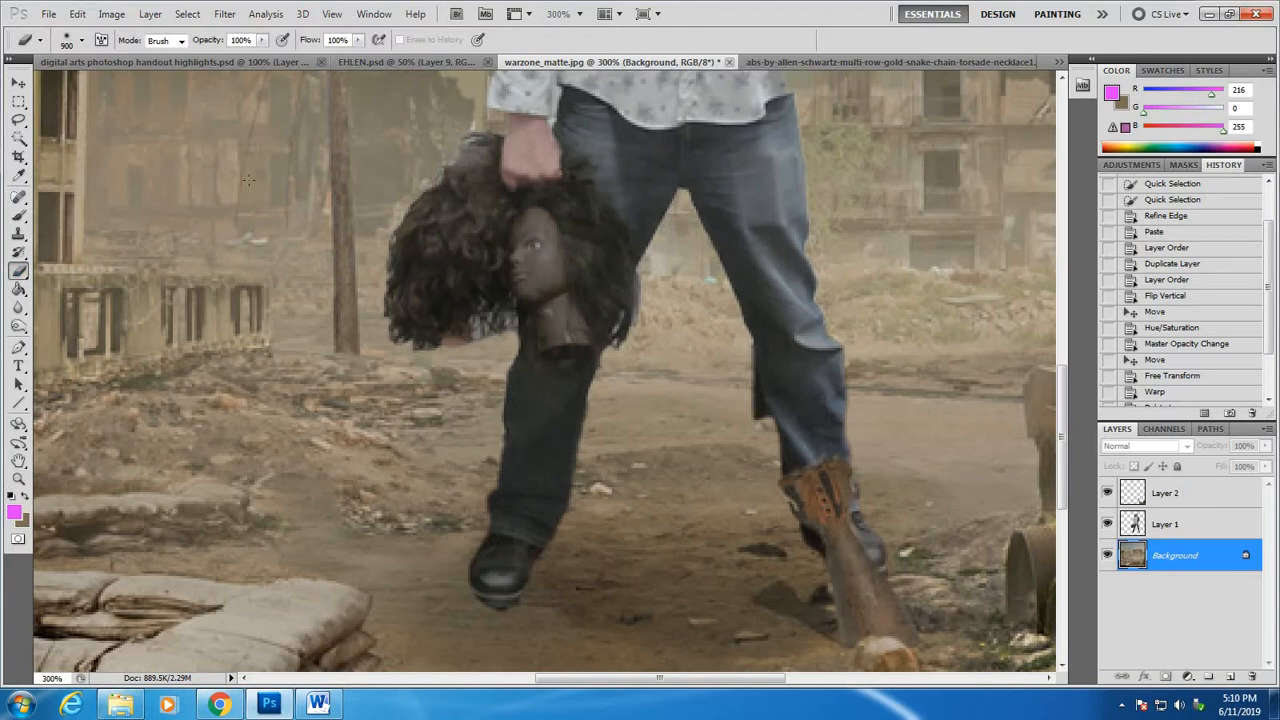
left_click(81, 40)
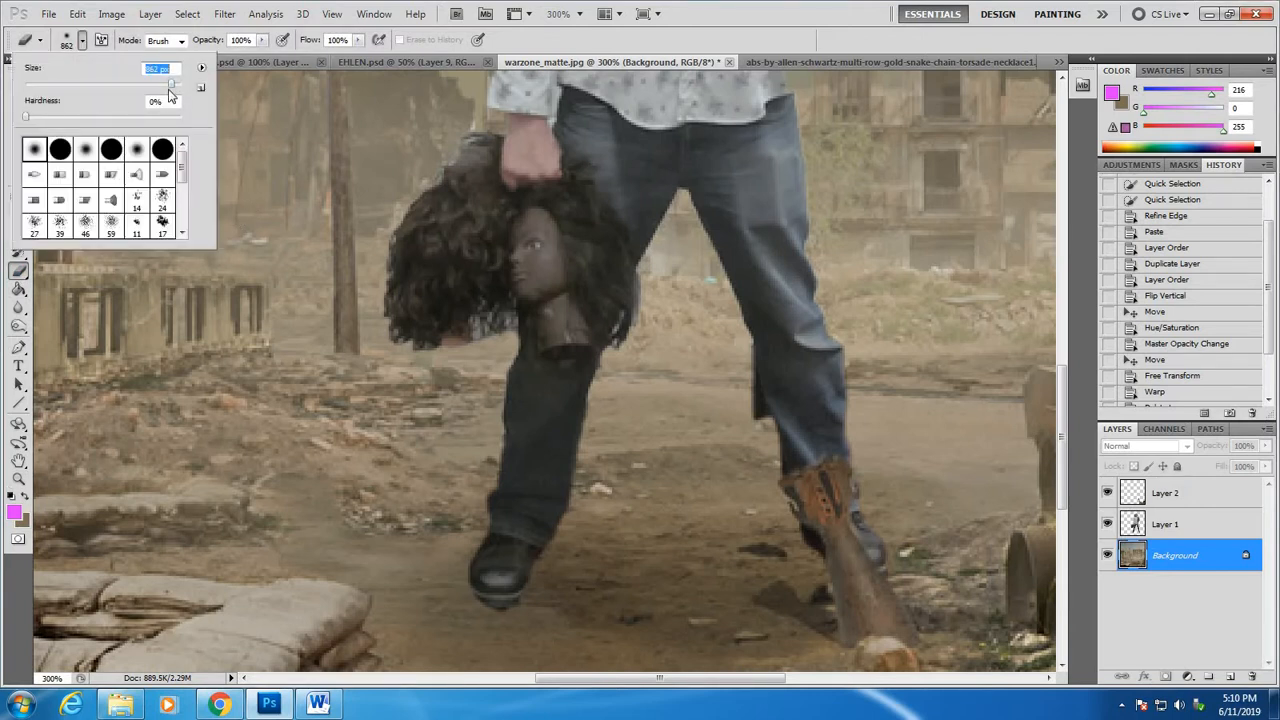
left_click_drag(111, 93, 69, 92)
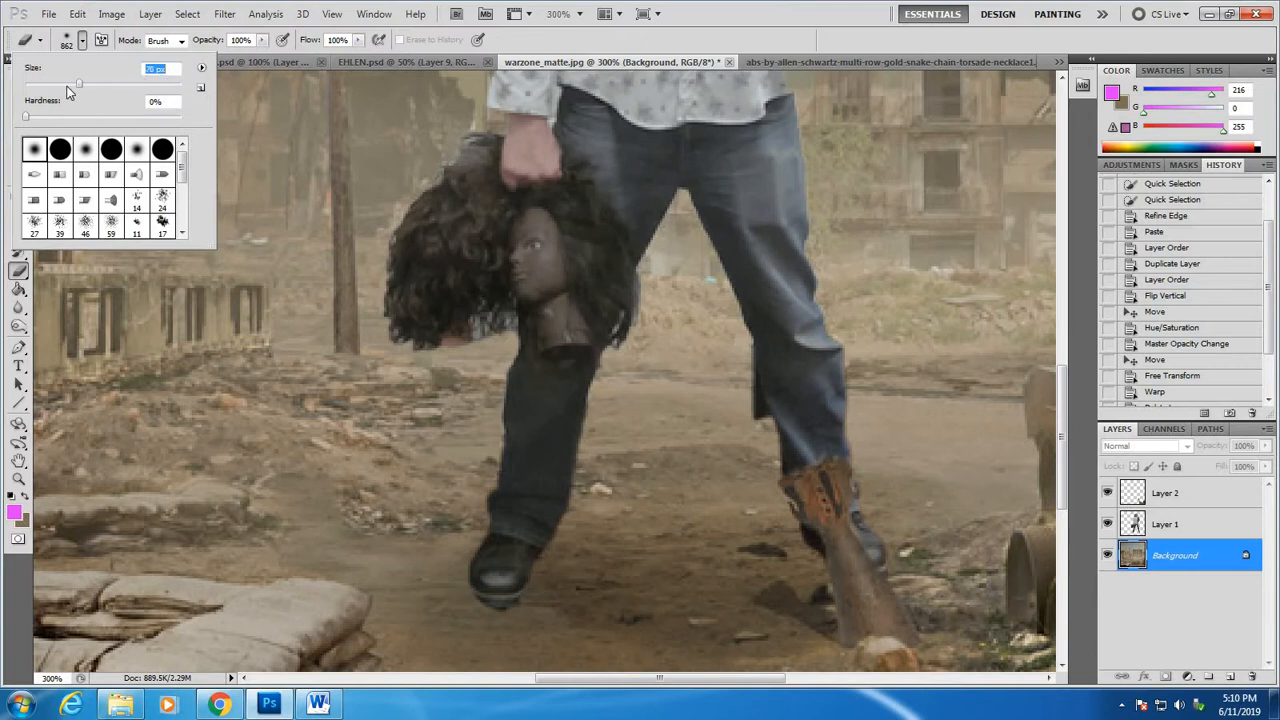
left_click(750, 20)
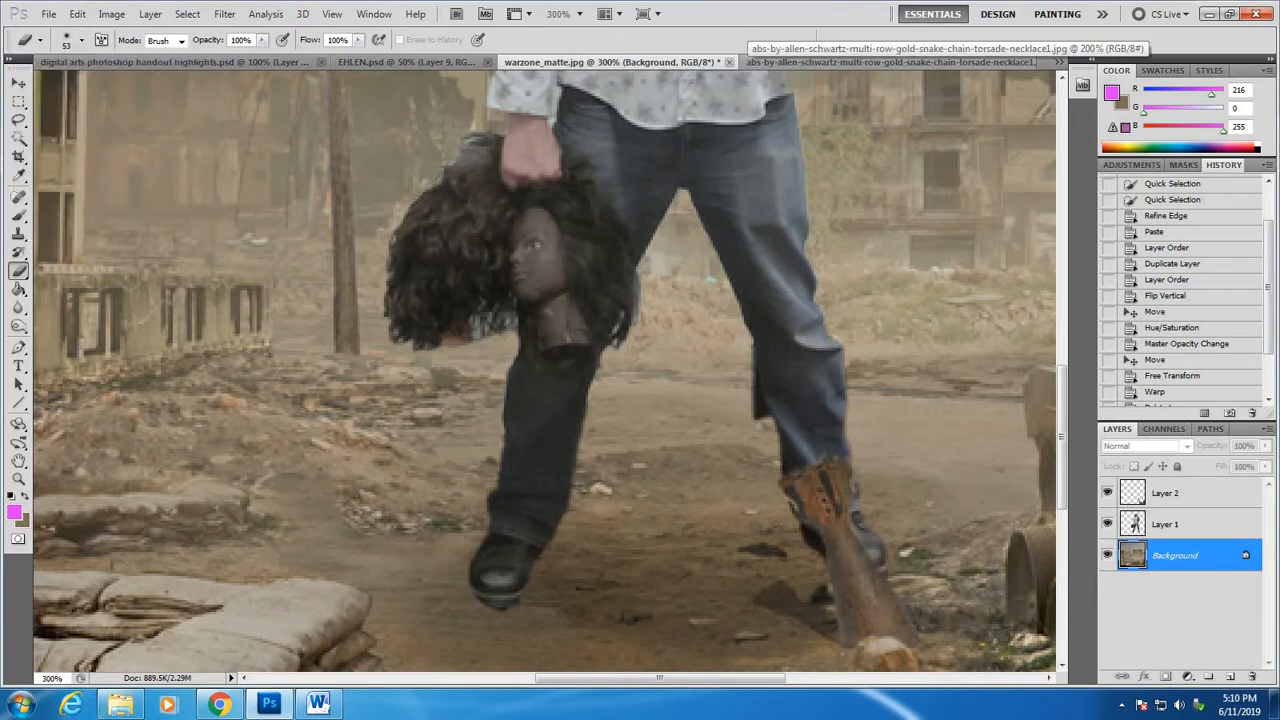
Reduce the Eraser to 10 px and erase the leftover edge beneath the man's front shoe on Layer 1
key("bracketleft")
key("bracketleft")
key("bracketleft")
key("bracketleft")
key("bracketleft")
left_click(1155, 525)
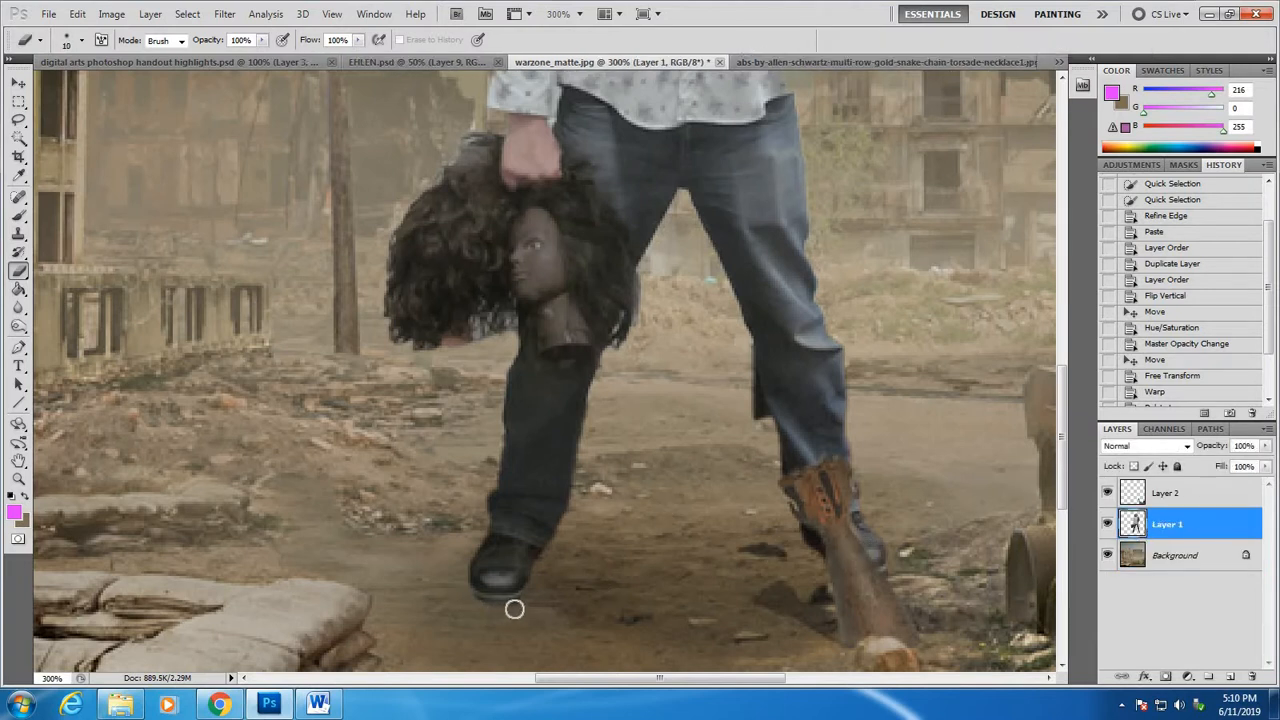
left_click_drag(464, 604, 592, 622)
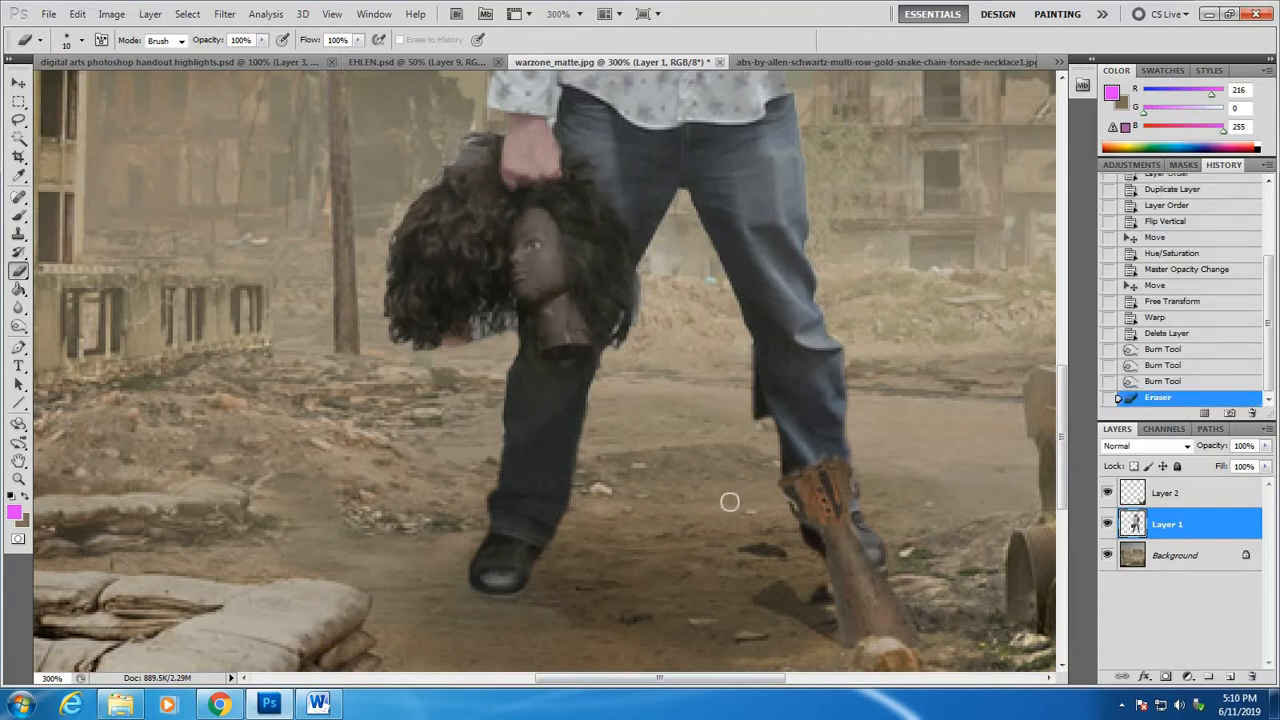
Erase the leftover fringe around the held wig, the doll's trousers and the man's shirt sleeve on Layer 1
left_click(505, 334)
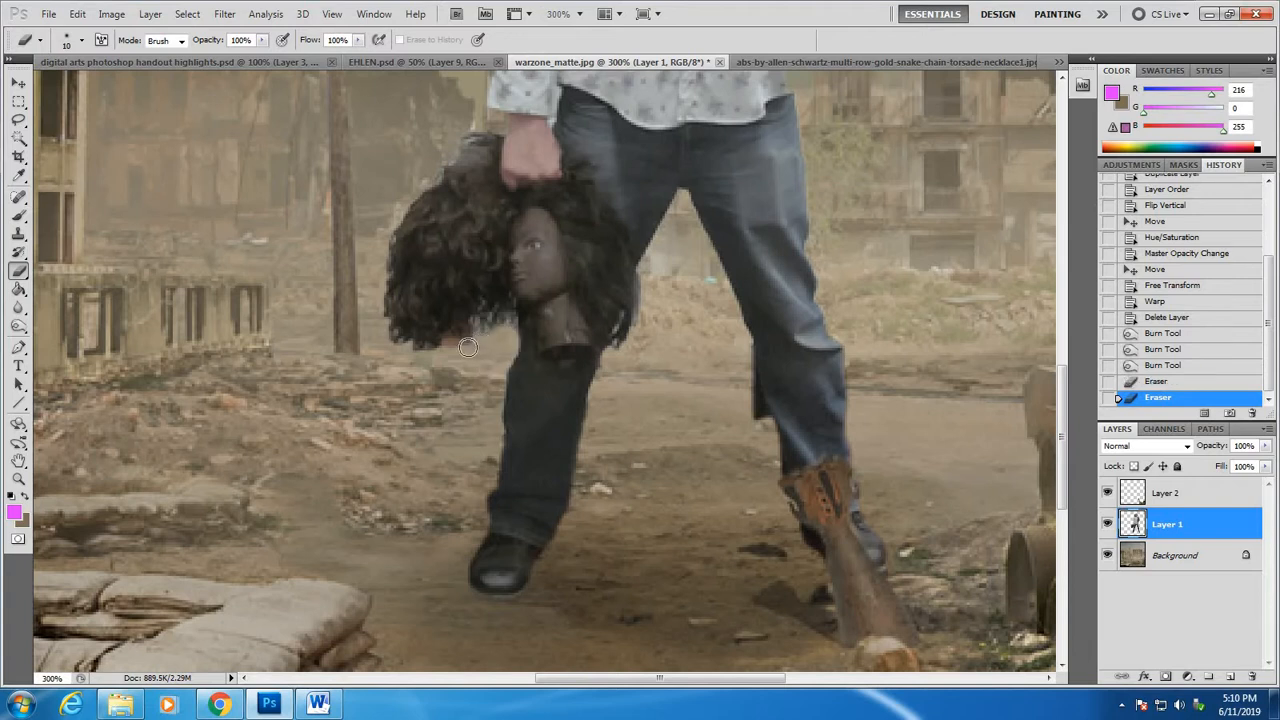
left_click(661, 265)
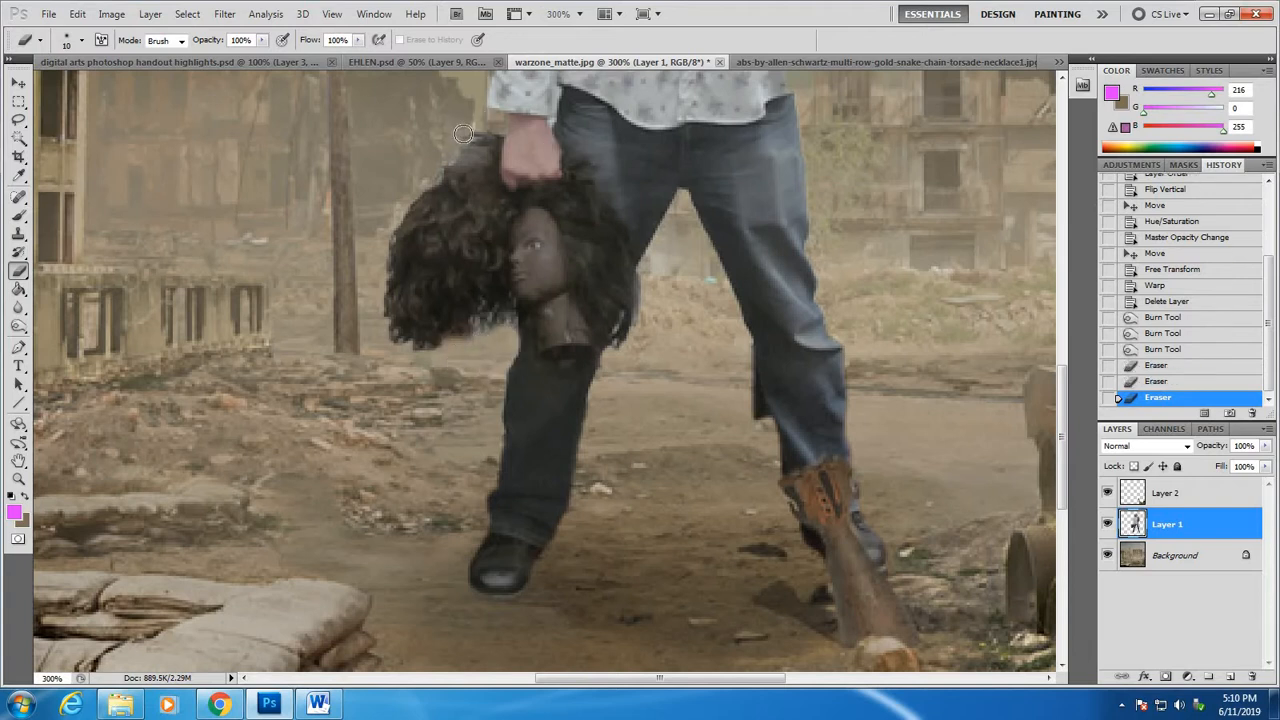
left_click(449, 141)
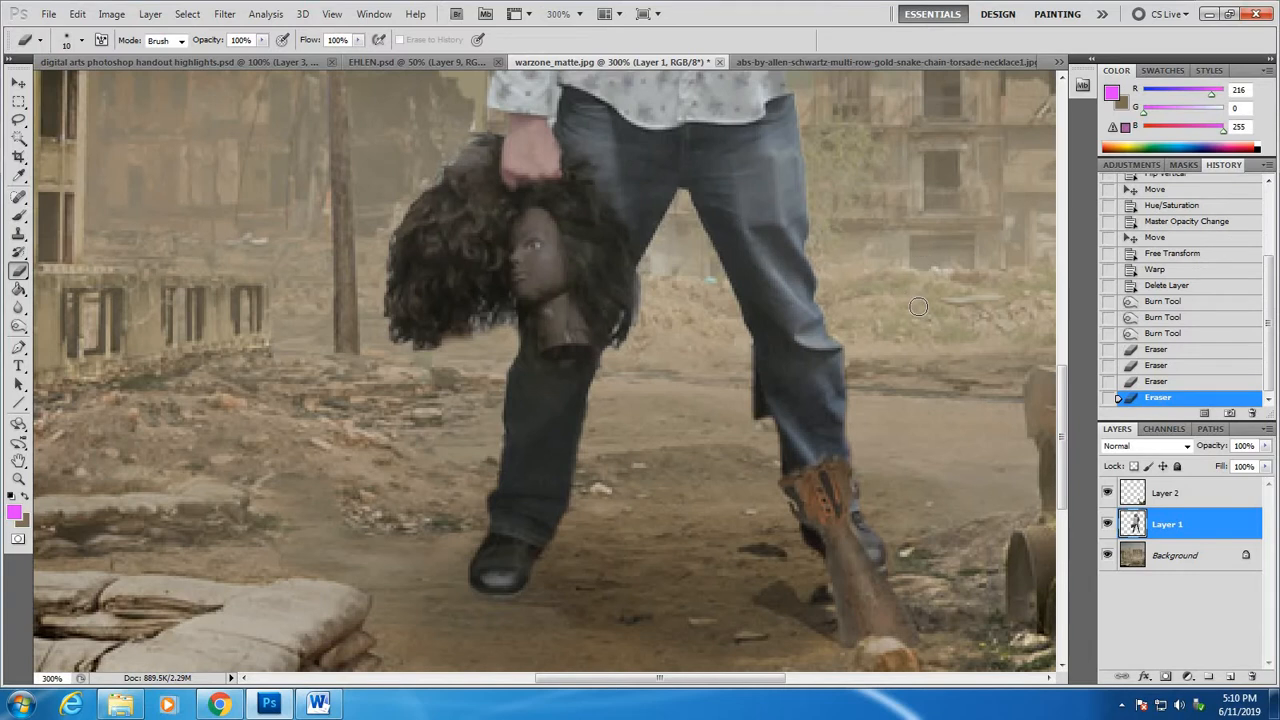
scroll(918, 307, "up", 10)
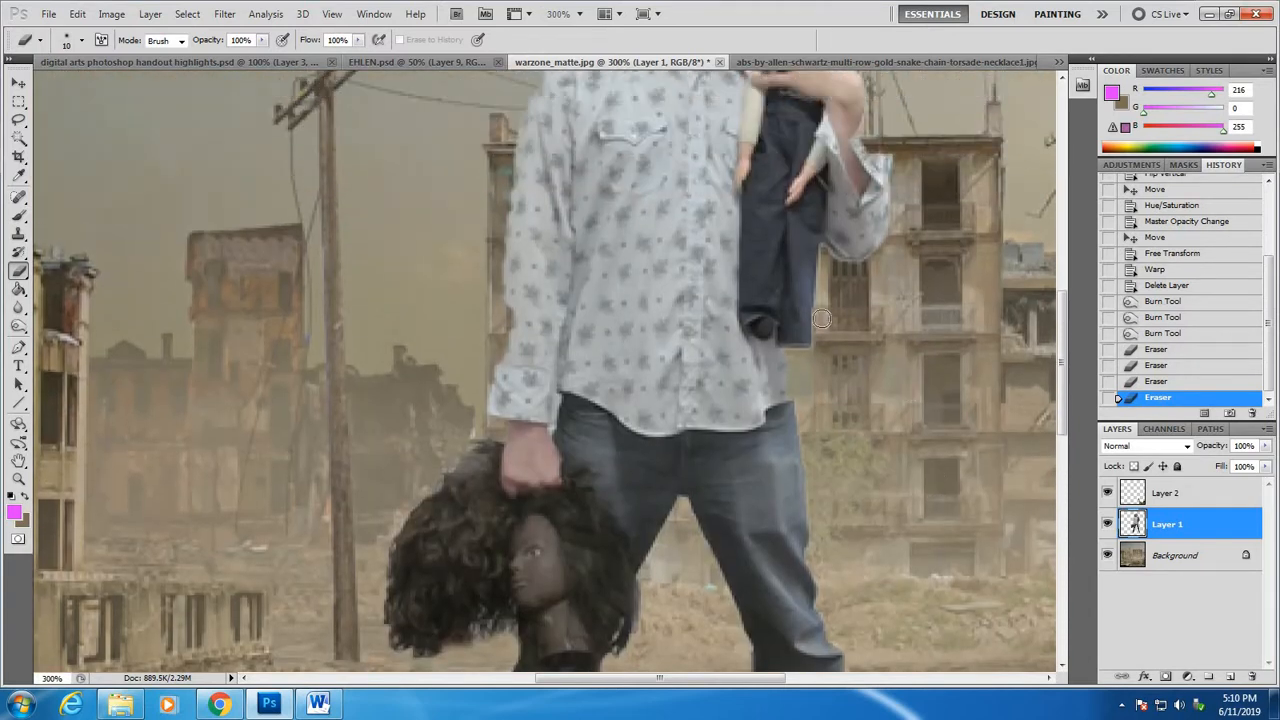
left_click(484, 399)
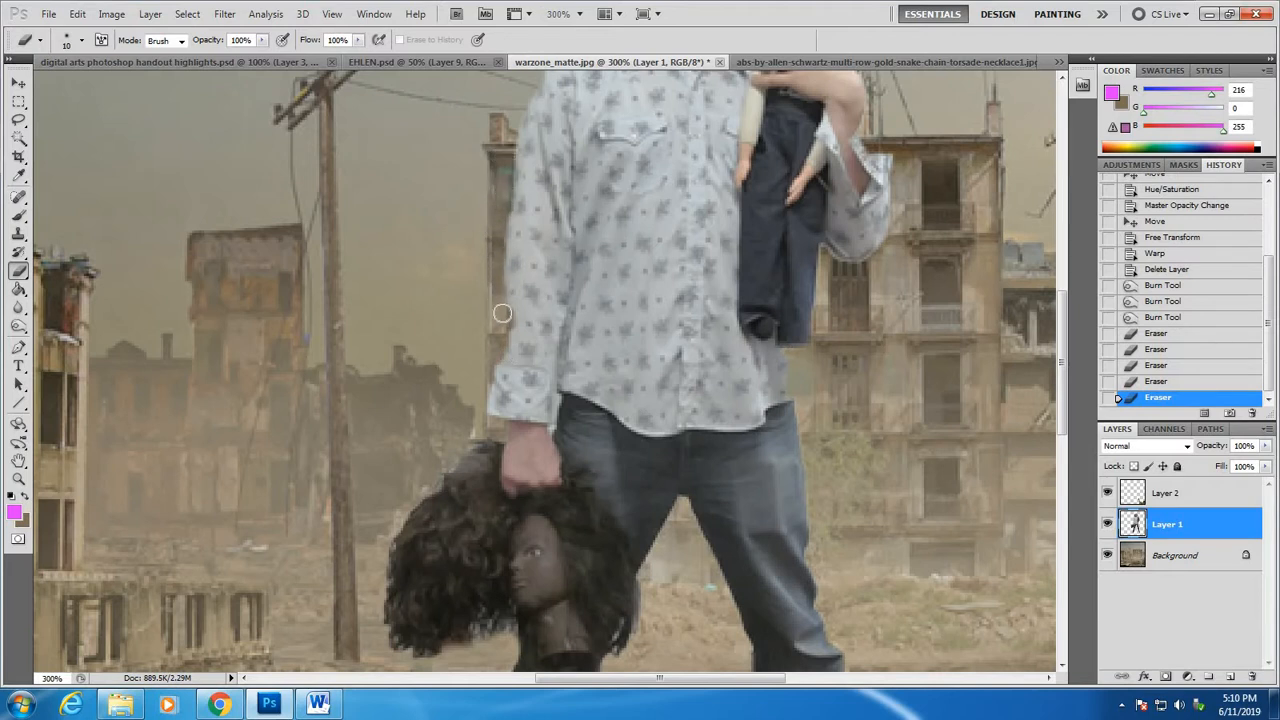
left_click(335, 189)
left_click(82, 40)
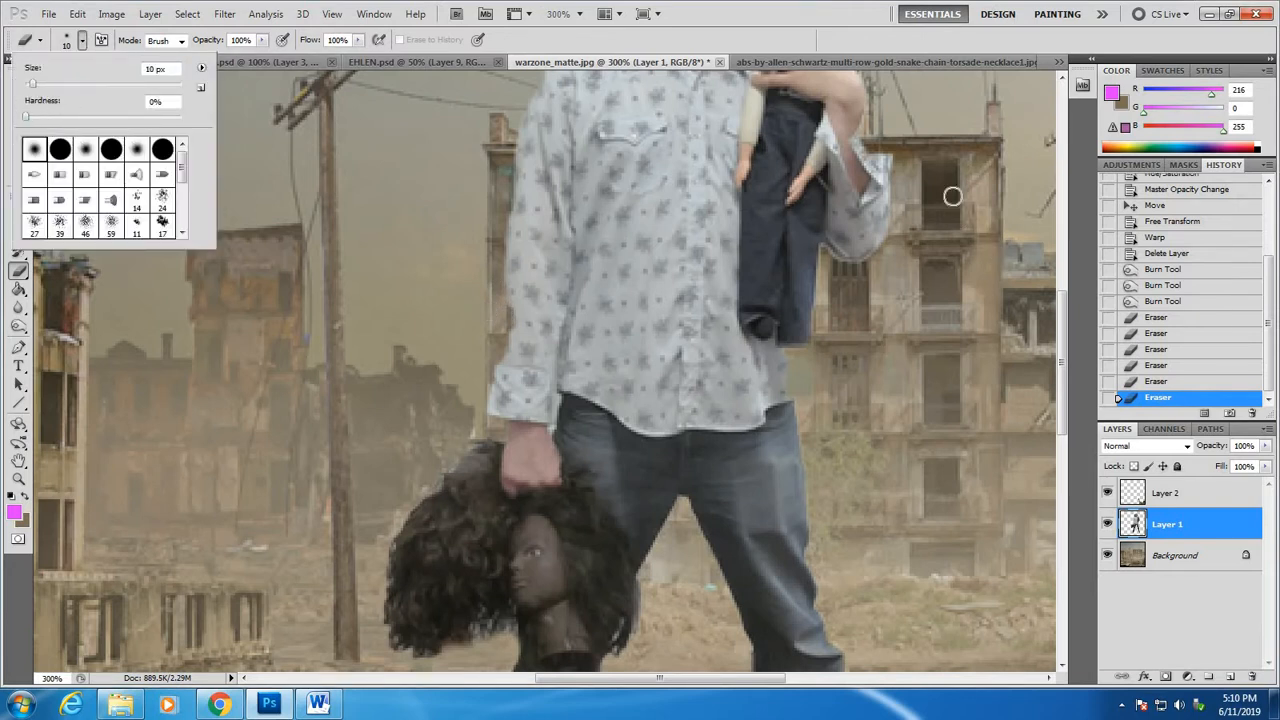
In the necklace image, add more small white gaps between the strands to the selection with the Magic Wand at tolerance 32
left_click(800, 60)
left_click(811, 62)
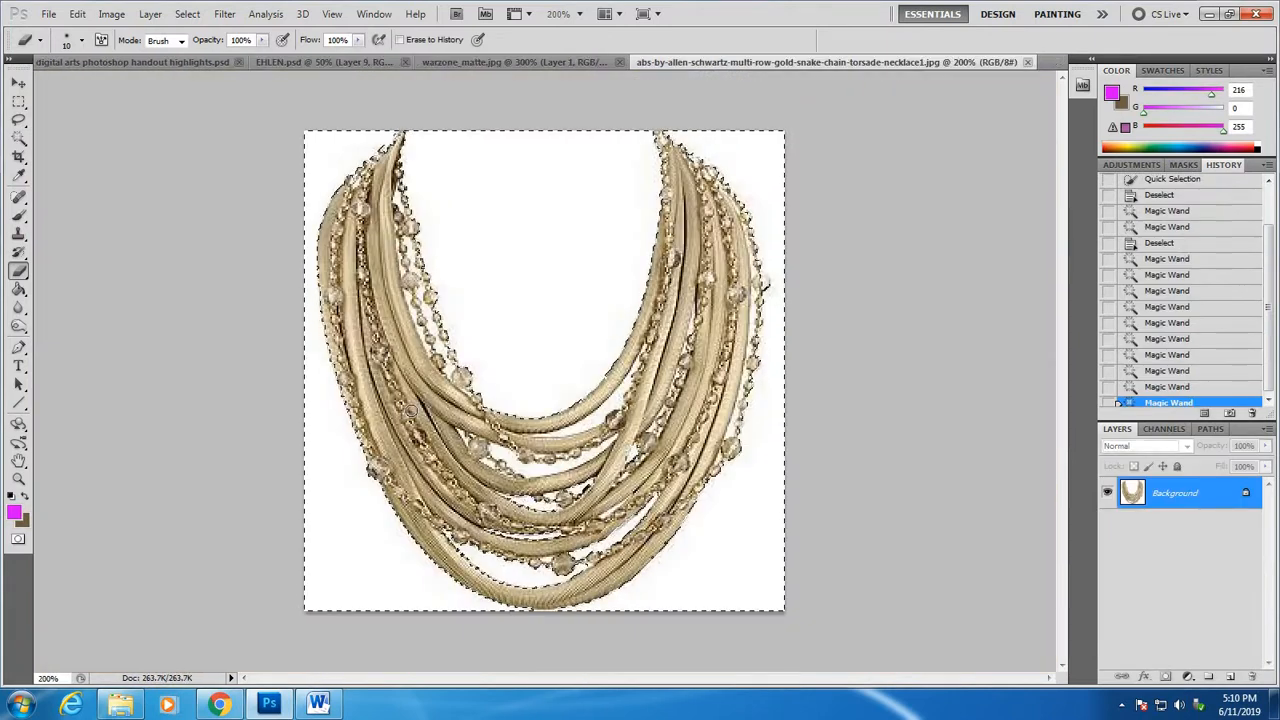
left_click(19, 137)
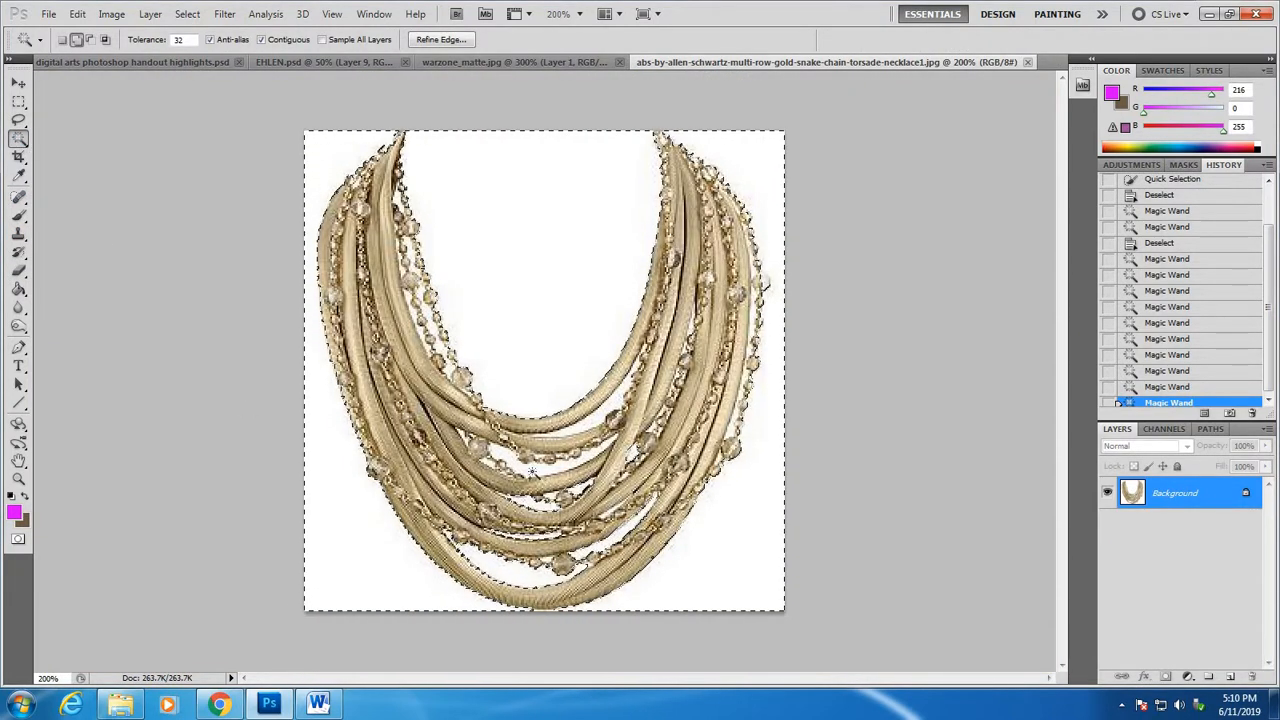
left_click(532, 471)
left_click(590, 421)
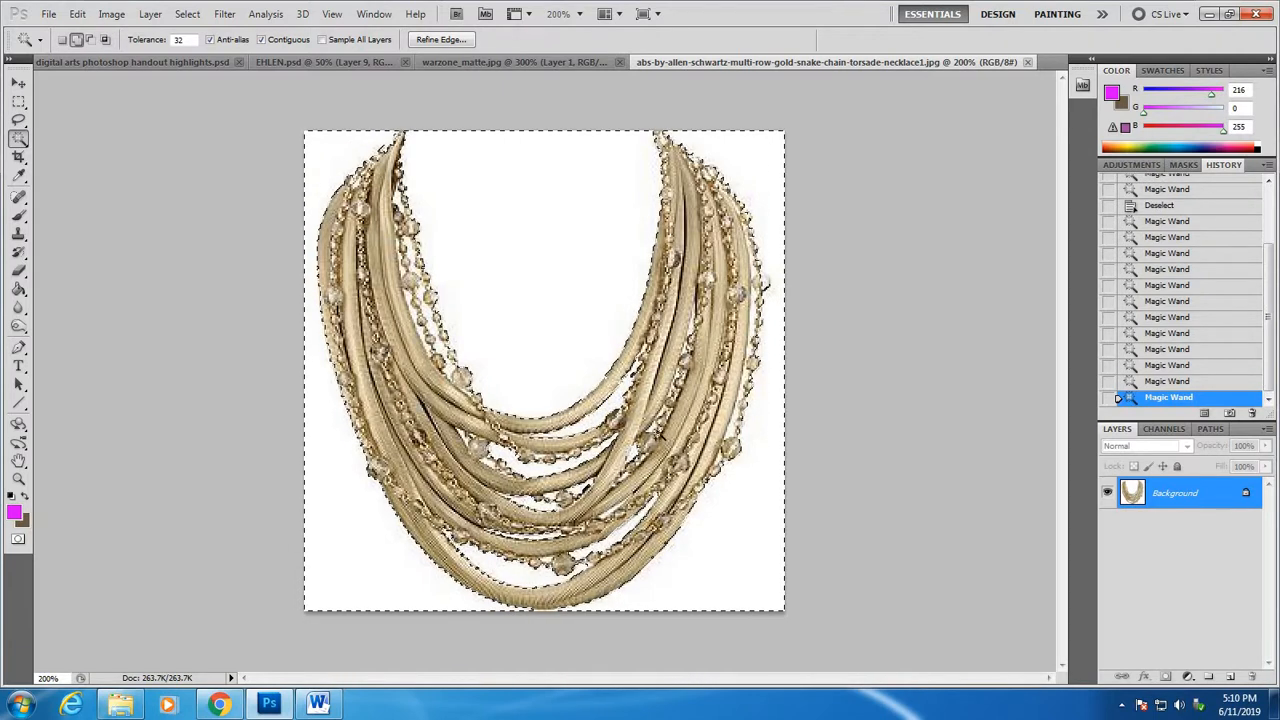
left_click(723, 517)
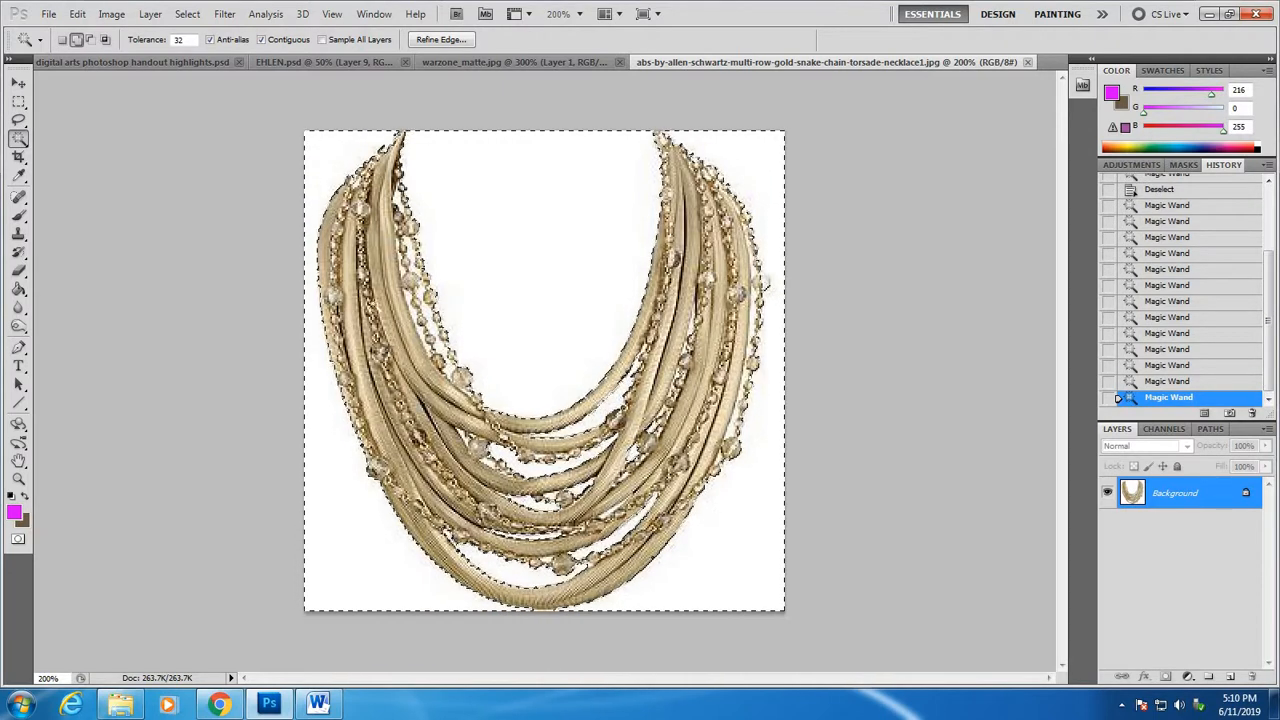
left_click(461, 355)
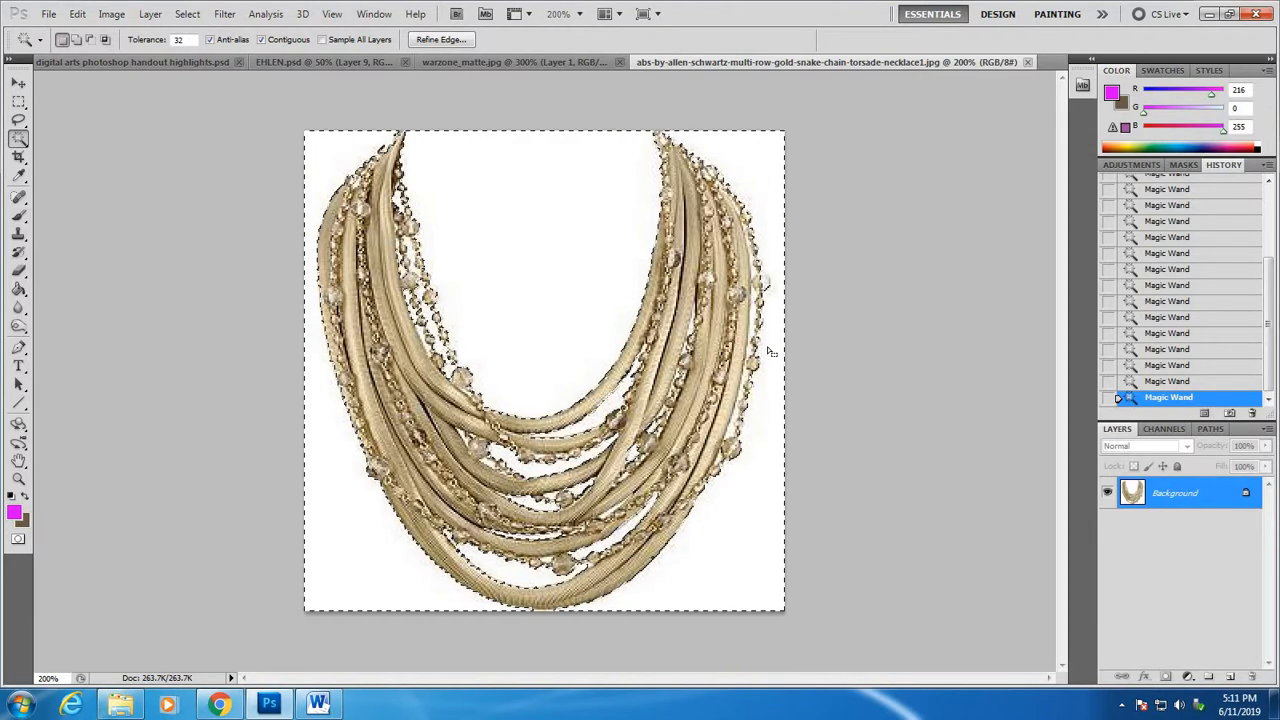
Invert the selection so that it covers the necklace instead of the white background
key("shift")
left_click(189, 15)
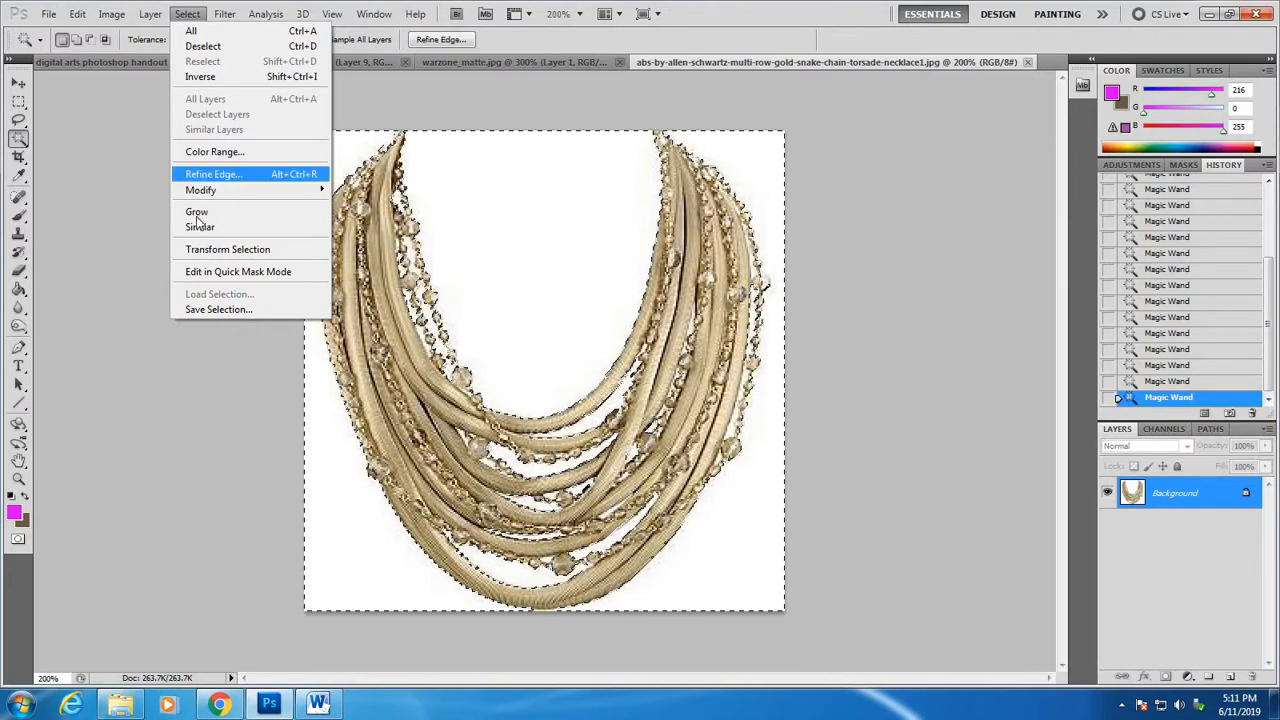
left_click(197, 78)
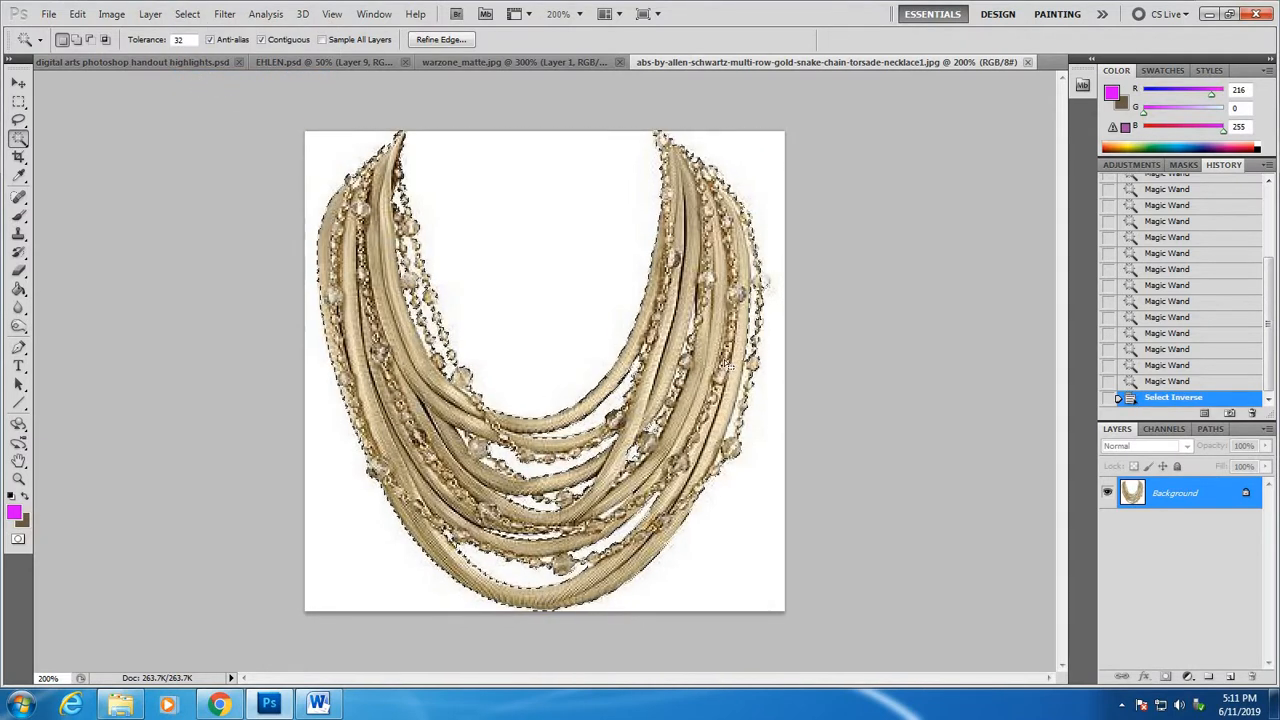
Copy the selected necklace into warzone_matte.jpg, dock its source window again and return to the composite
key("v")
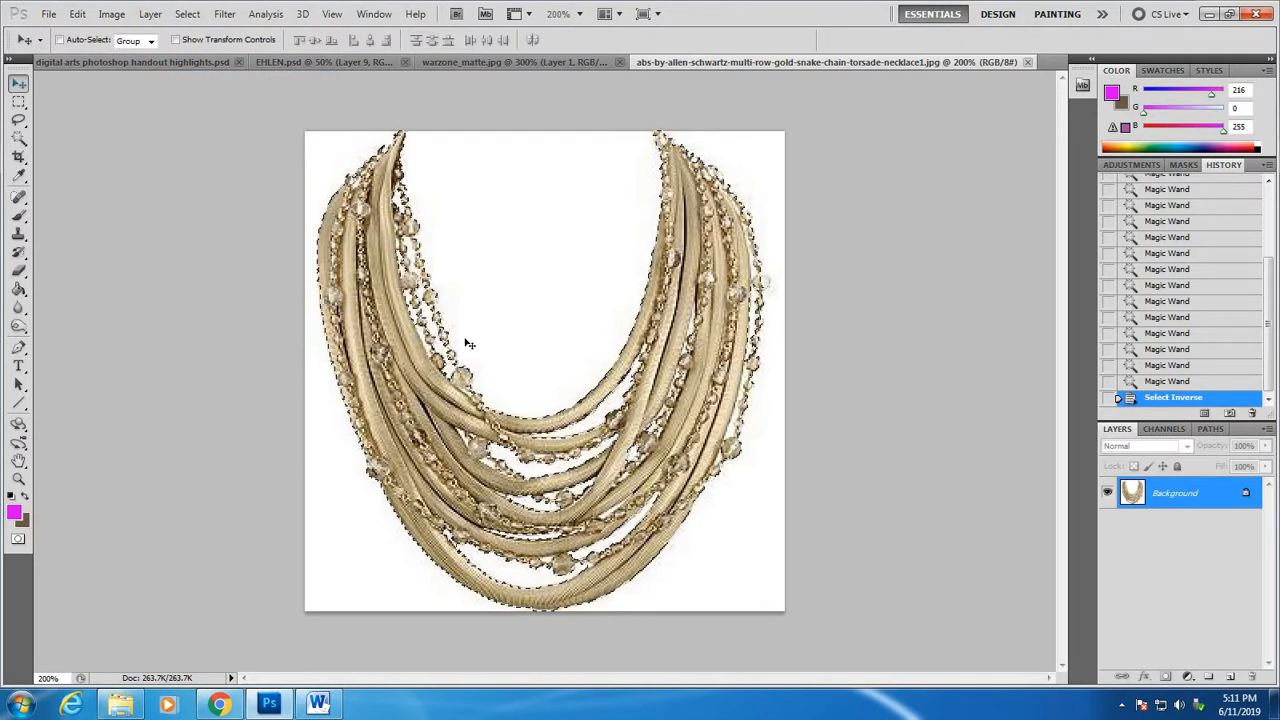
left_click_drag(800, 62, 357, 318)
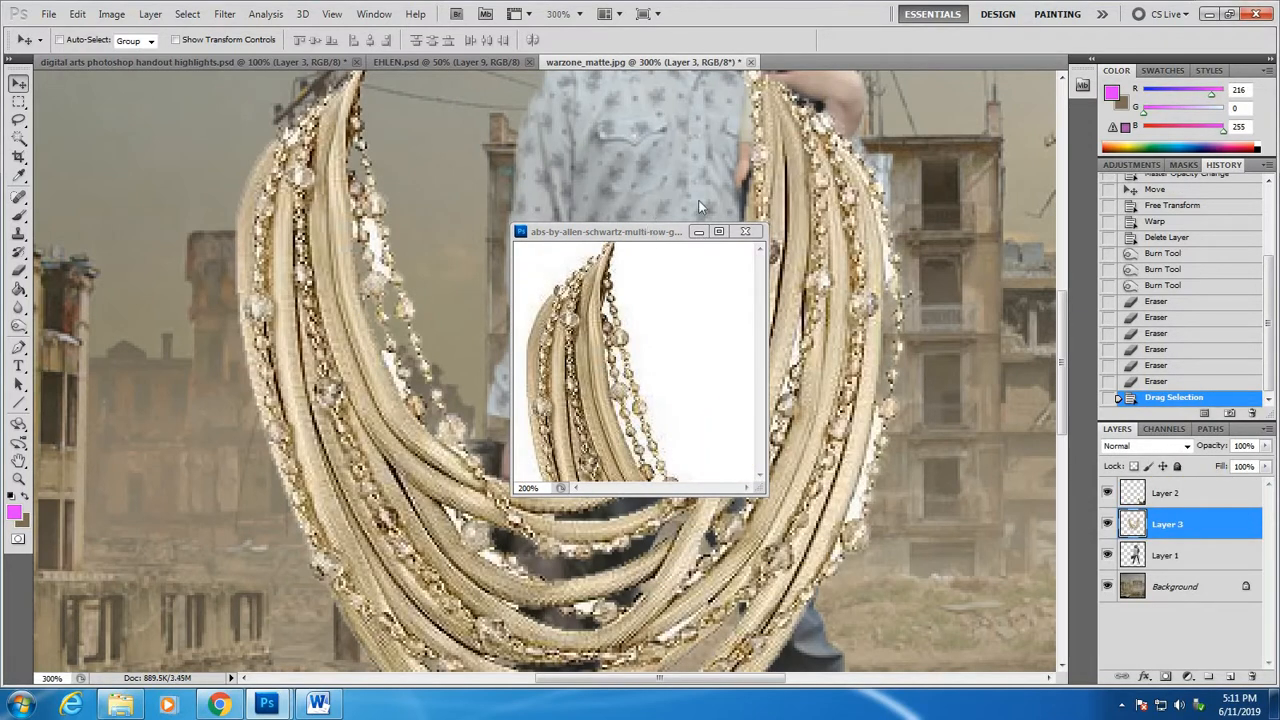
left_click_drag(648, 233, 896, 66)
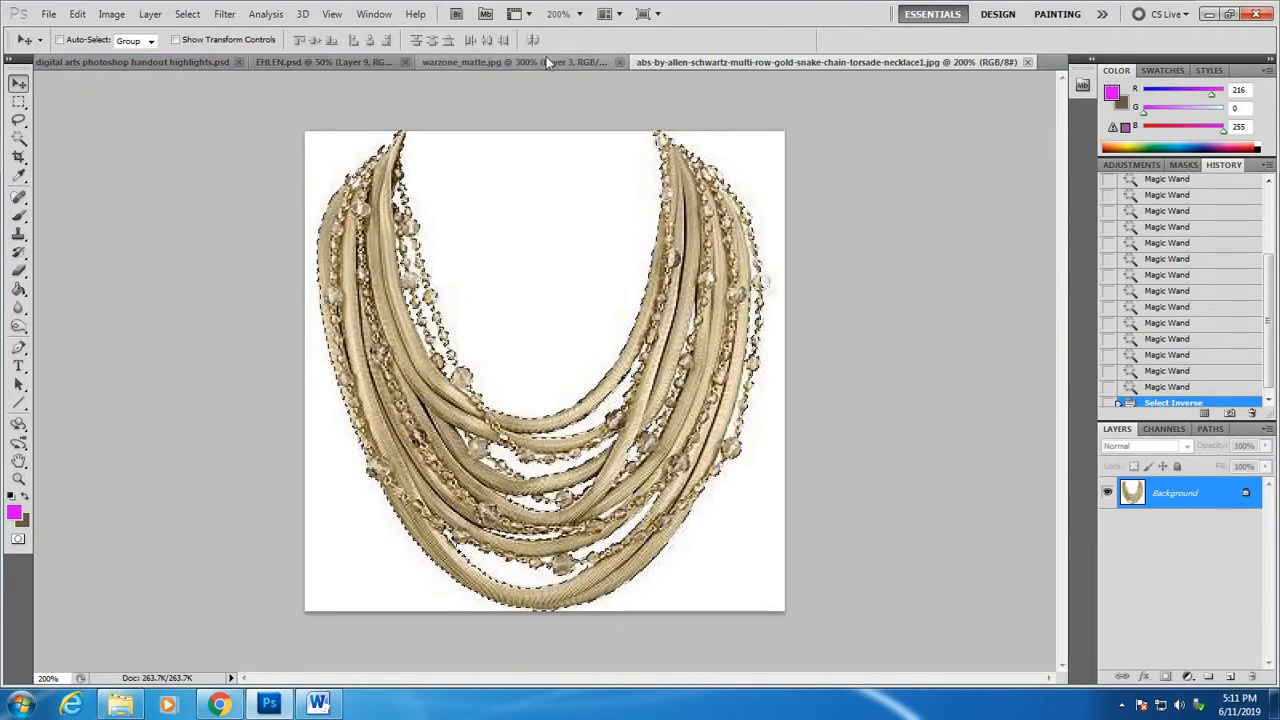
left_click(514, 62)
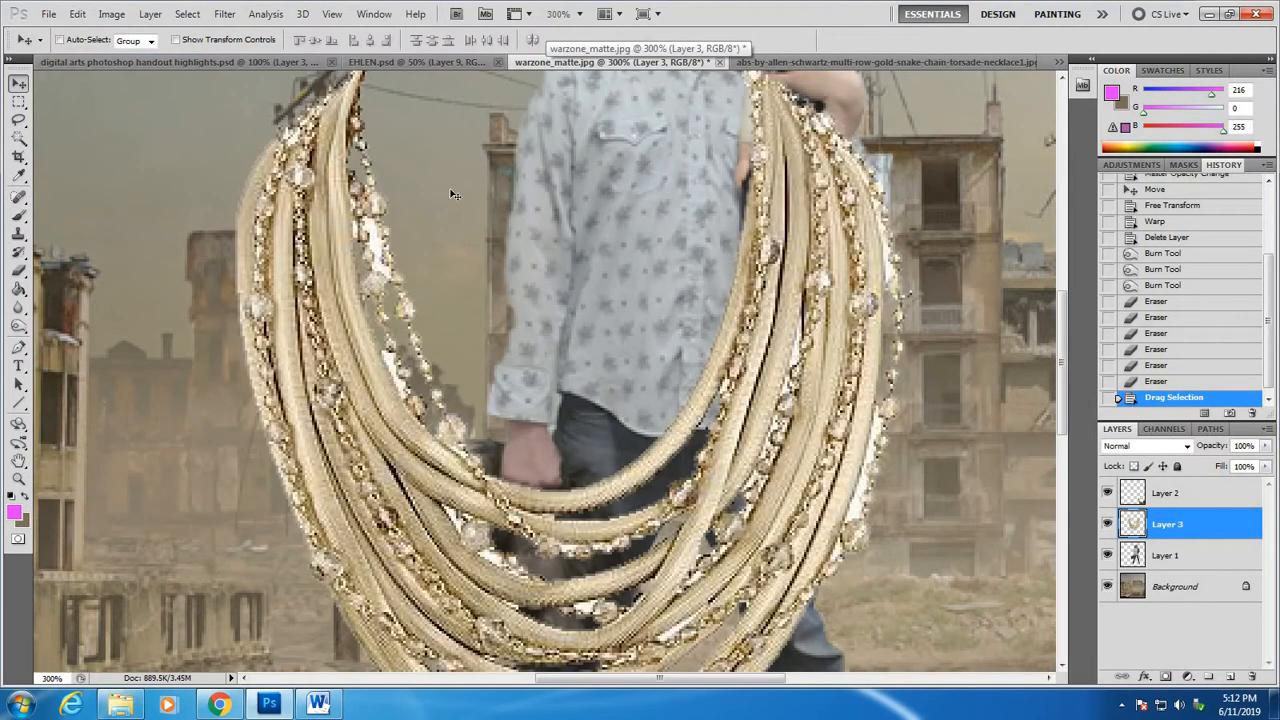
Select and delete the white patches between the strands on the left side of the necklace with the Magic Wand
left_click(18, 137)
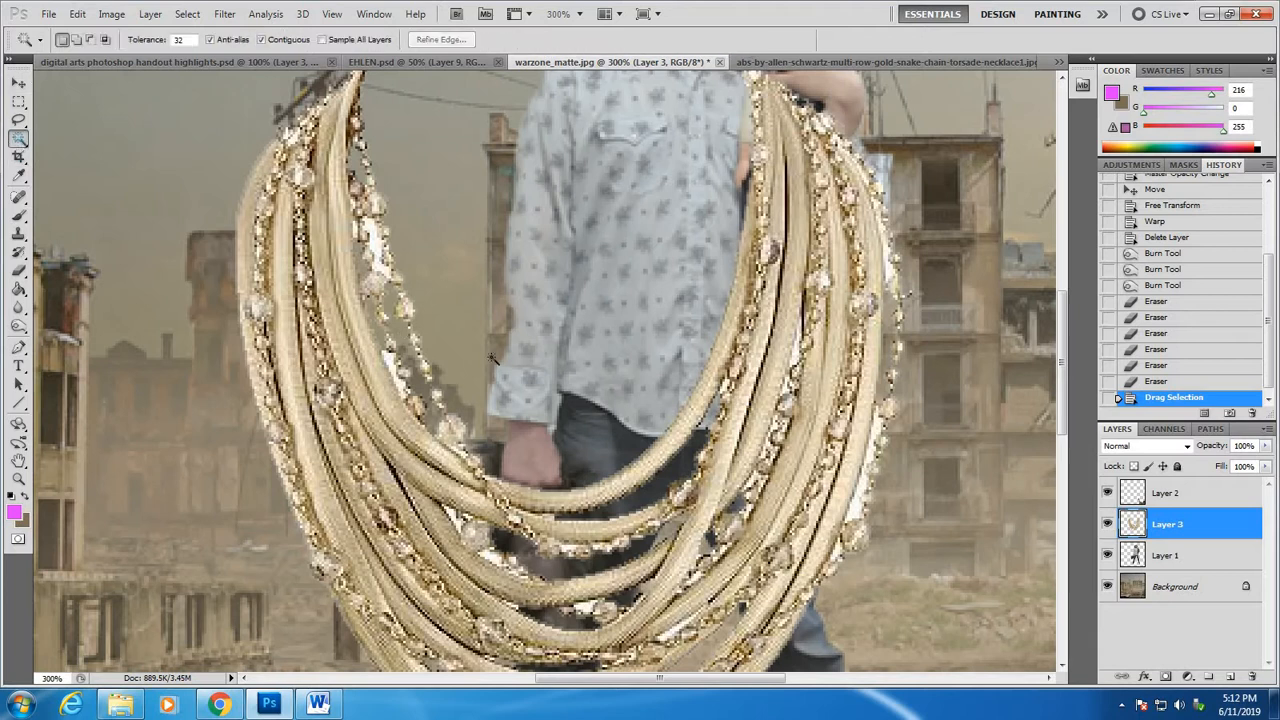
left_click(372, 236)
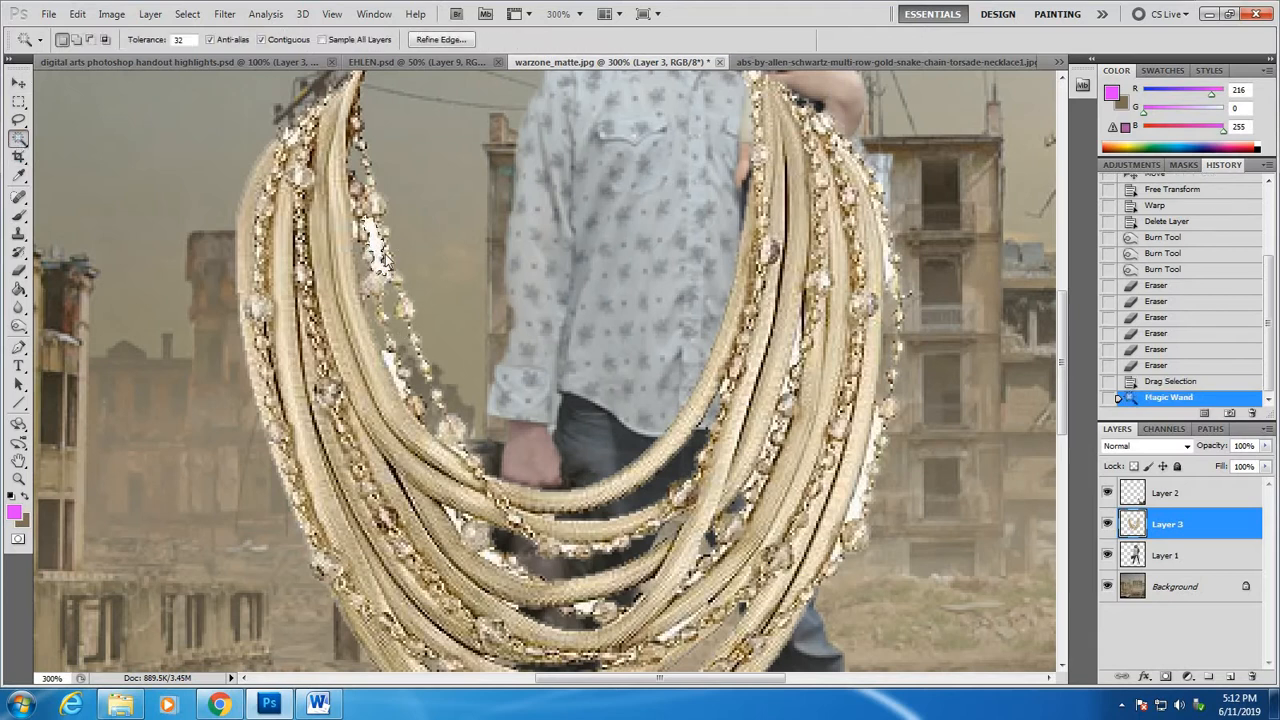
key("Delete")
left_click(392, 365)
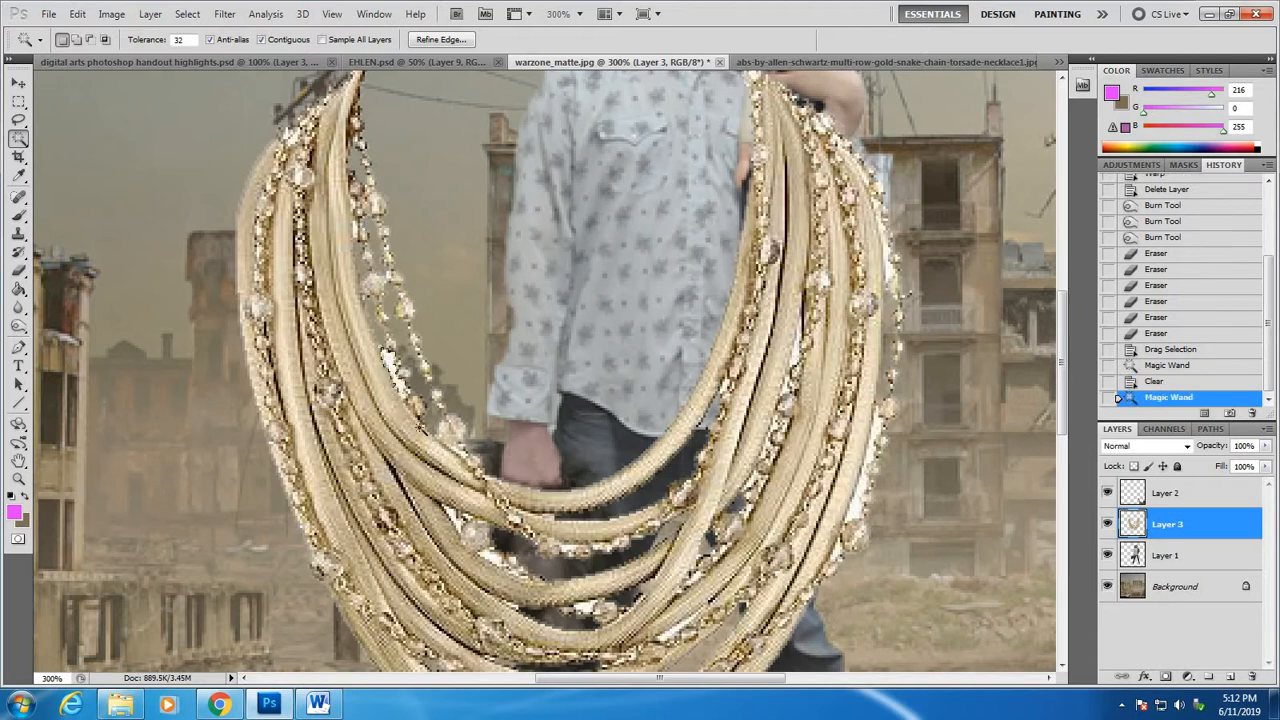
key("Delete")
left_click(452, 518)
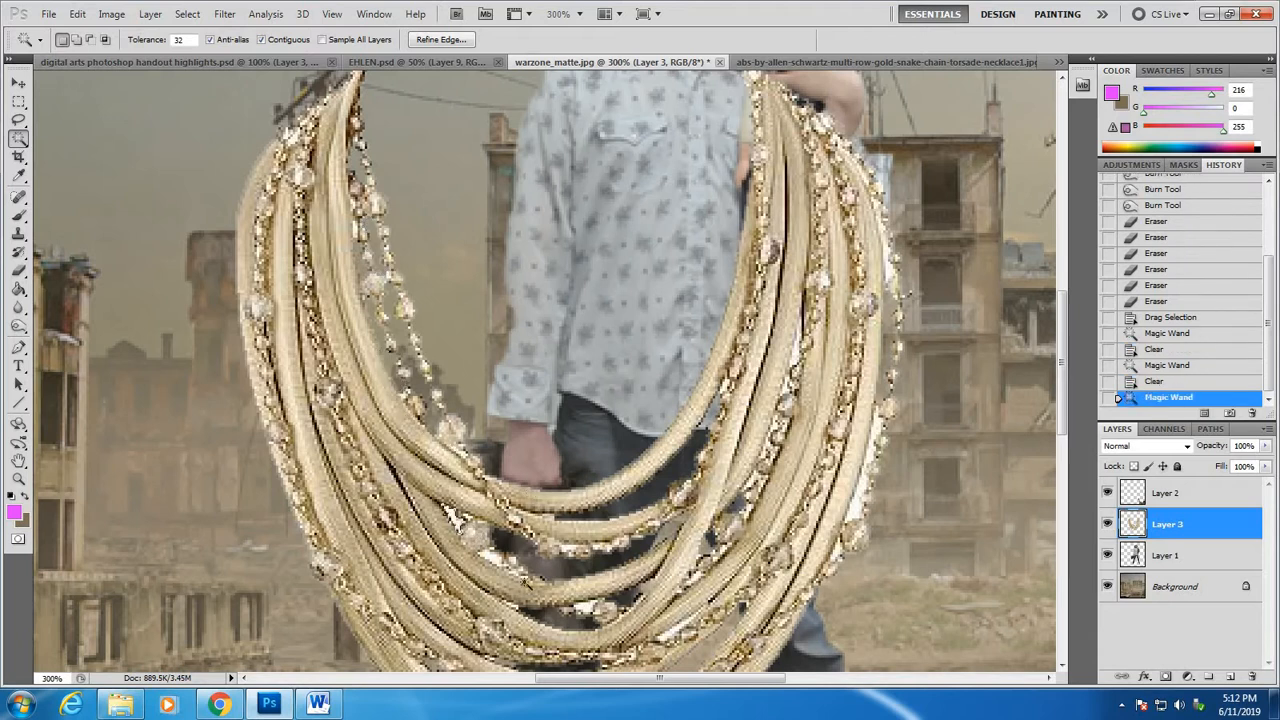
key("Delete")
left_click(495, 560)
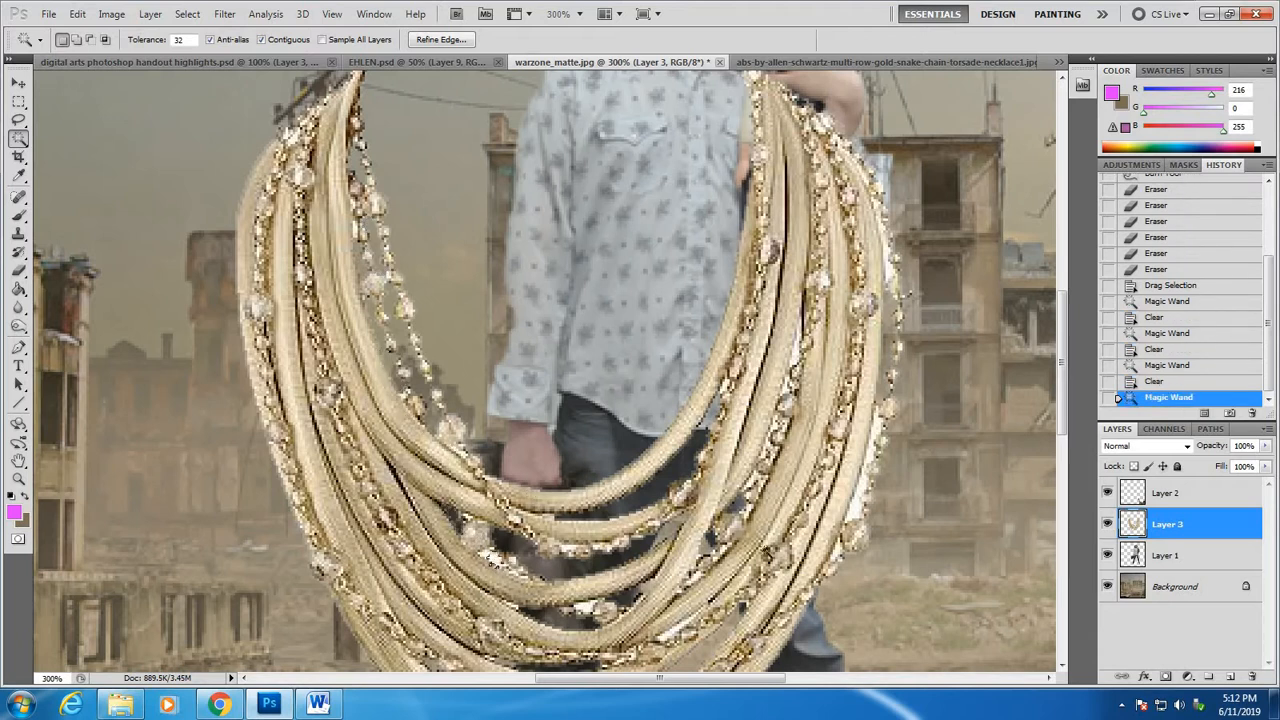
key("Delete")
Select and delete the white patches beside the outer bead strand on the right side of the necklace
left_click(856, 511)
key("Delete")
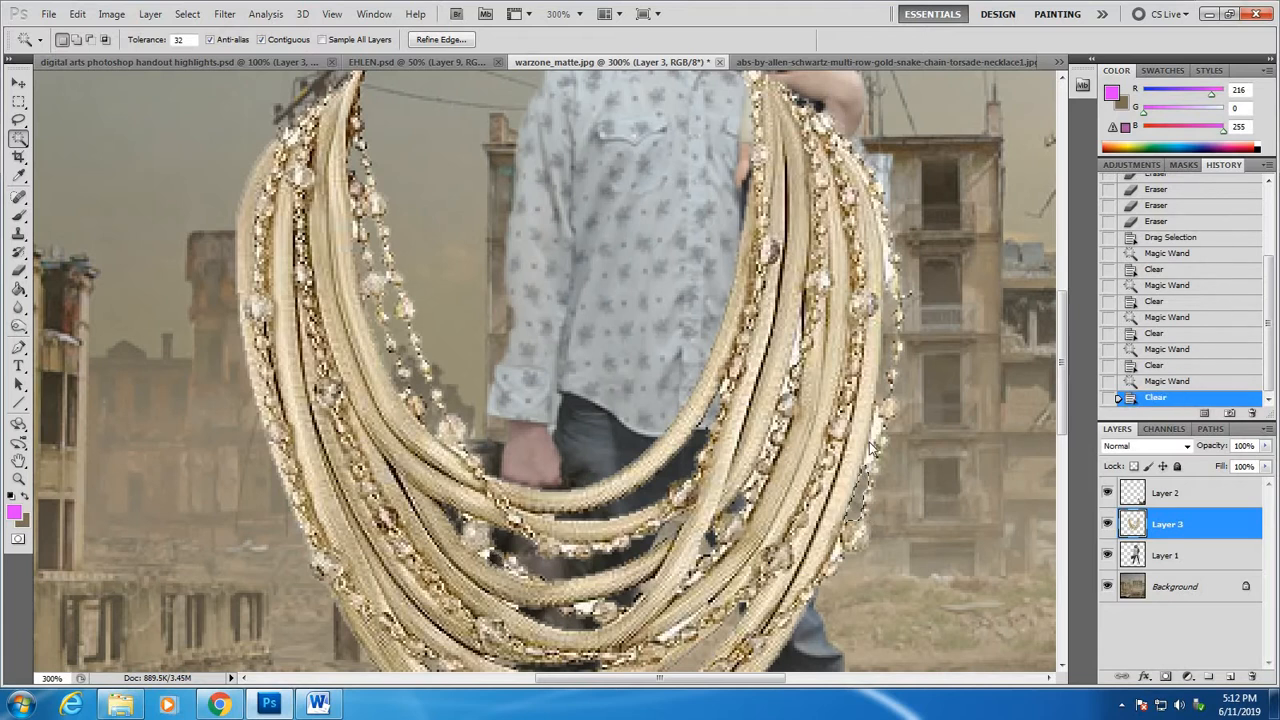
left_click(872, 444)
key("Delete")
left_click(889, 271)
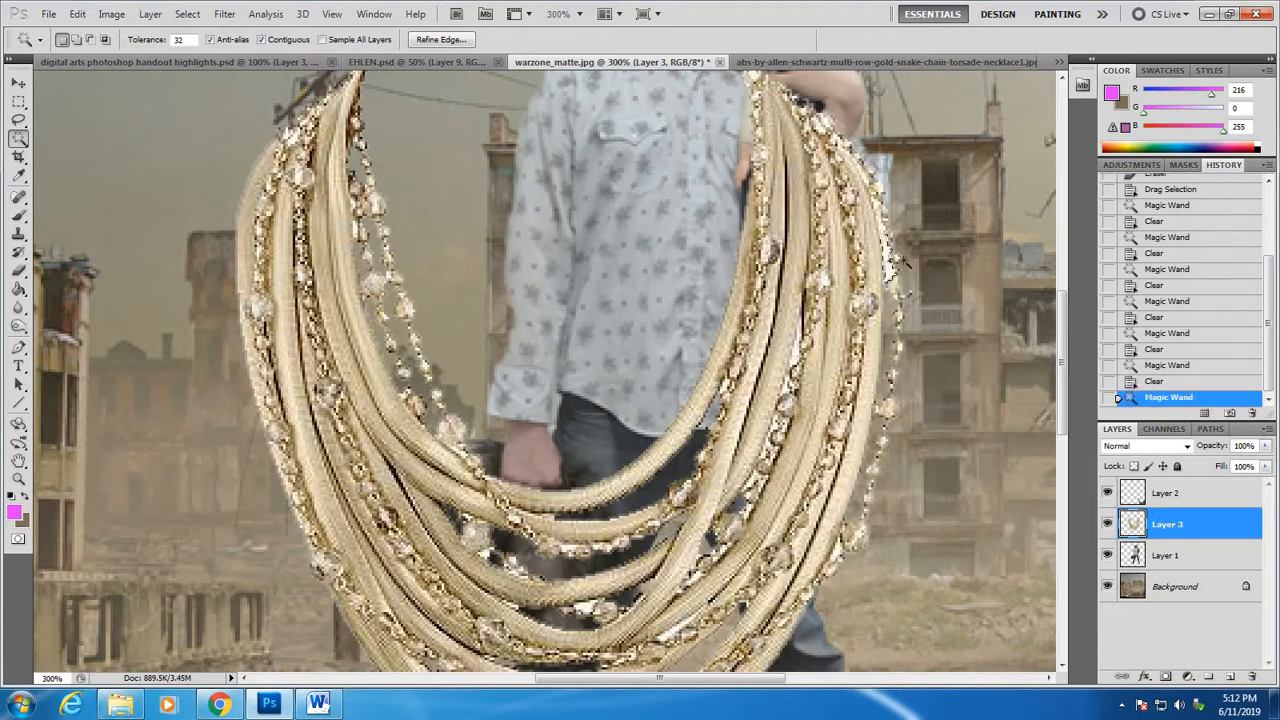
key("Delete")
left_click(888, 262)
key("Delete")
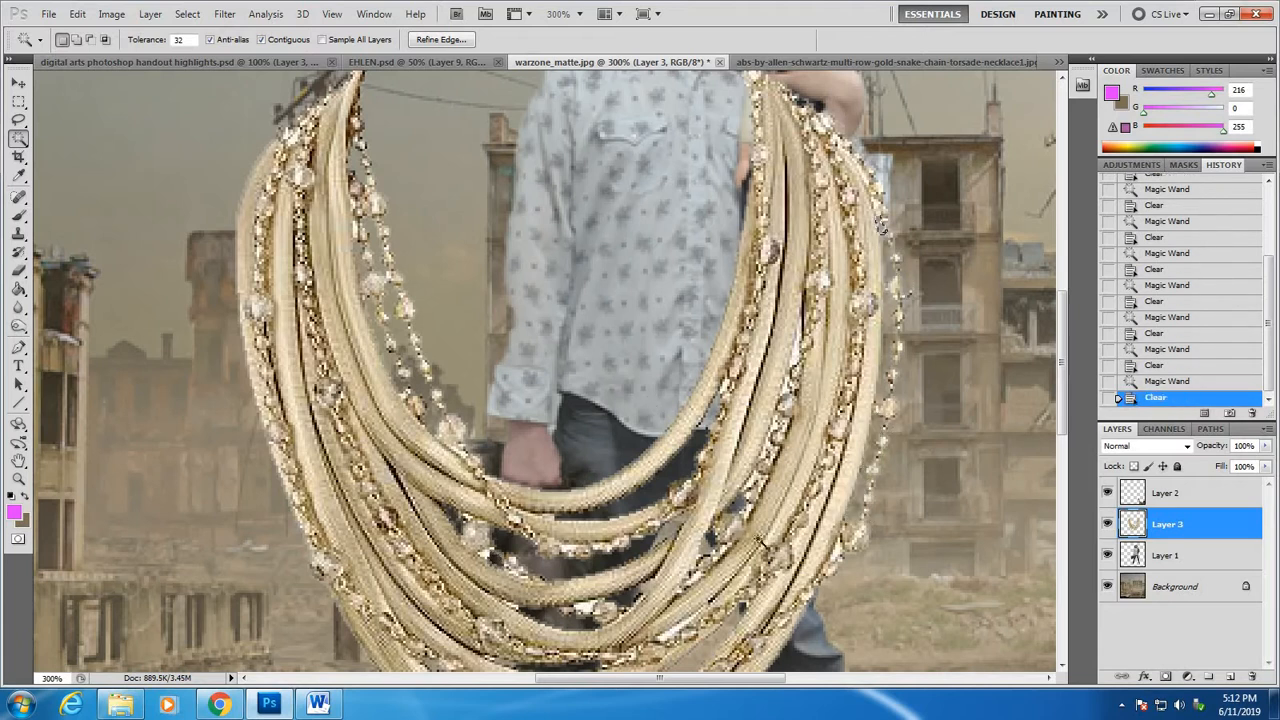
Select and delete the white patches between the lower middle strands of the necklace
left_click(586, 606)
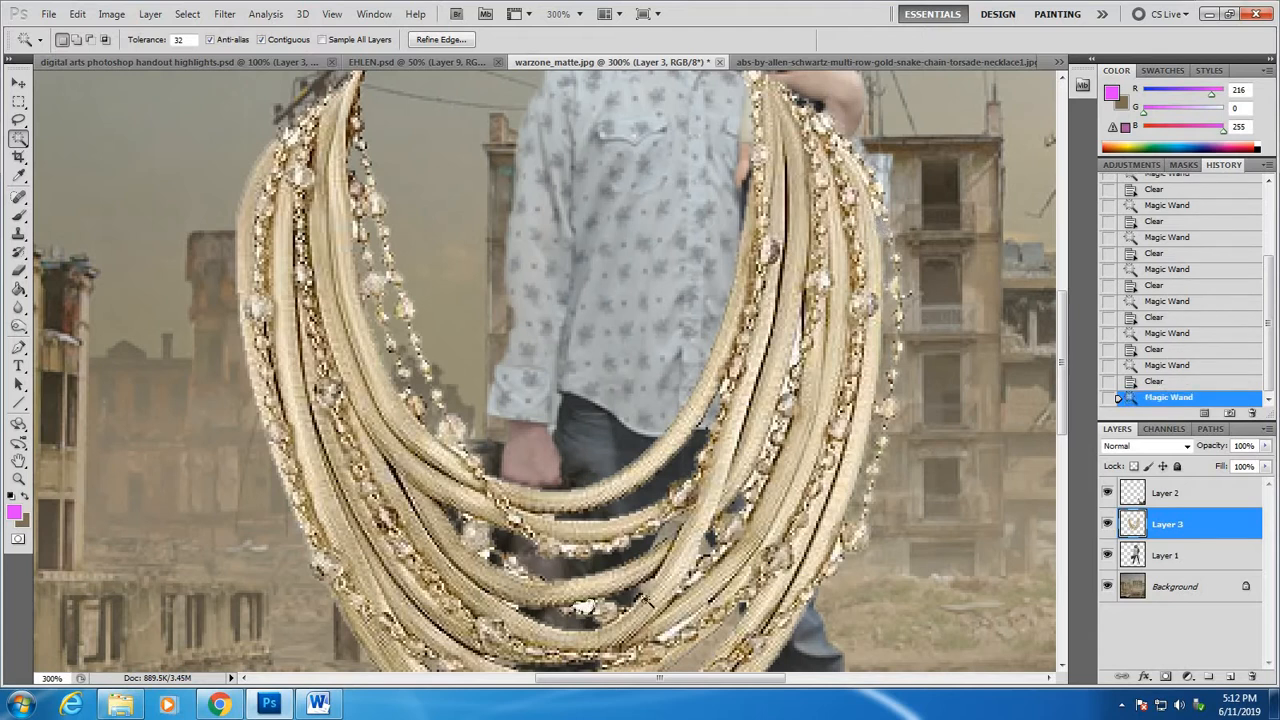
key("Delete")
left_click(672, 630)
key("Delete")
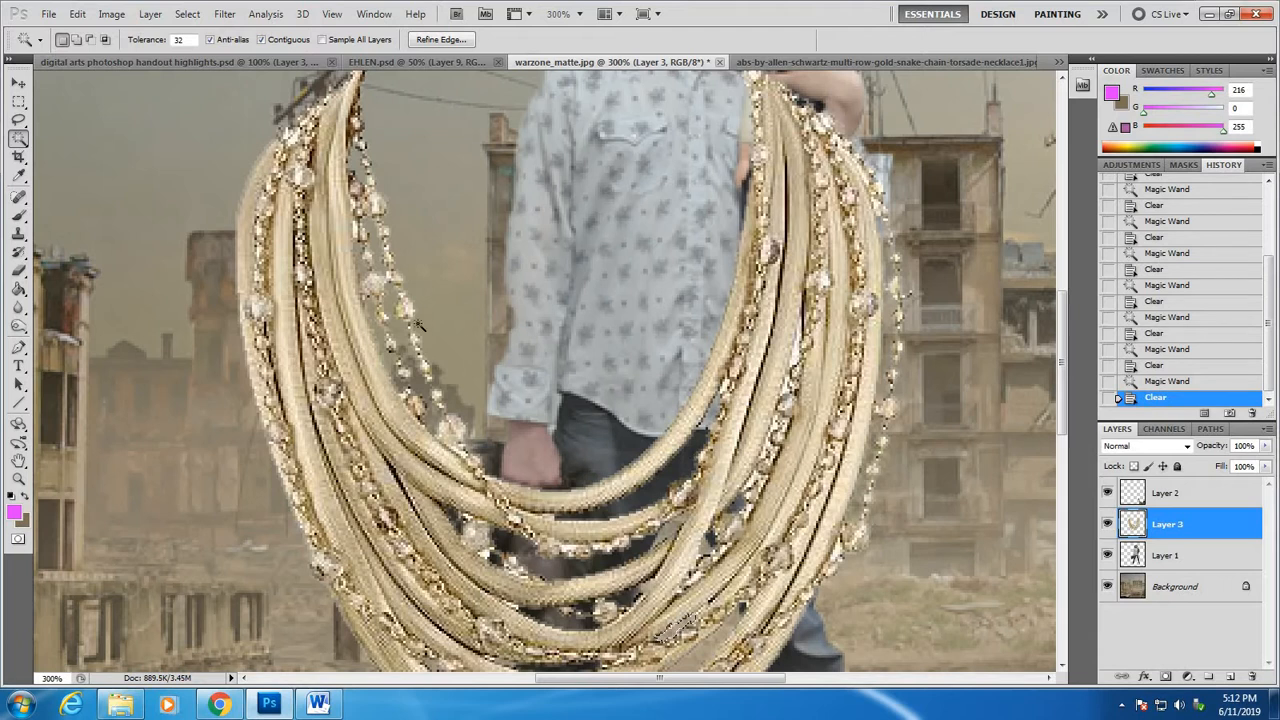
scroll(451, 375, "down", 7)
scroll(3, 305, "up", 6)
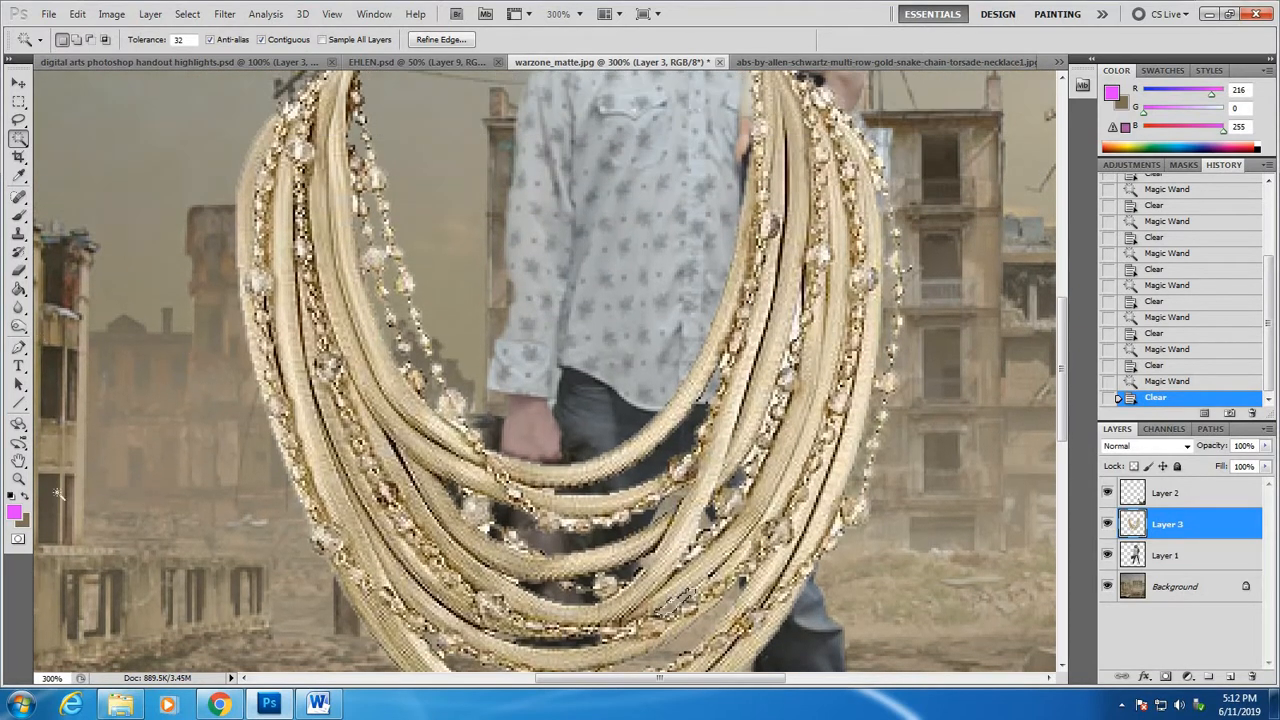
left_click(18, 479)
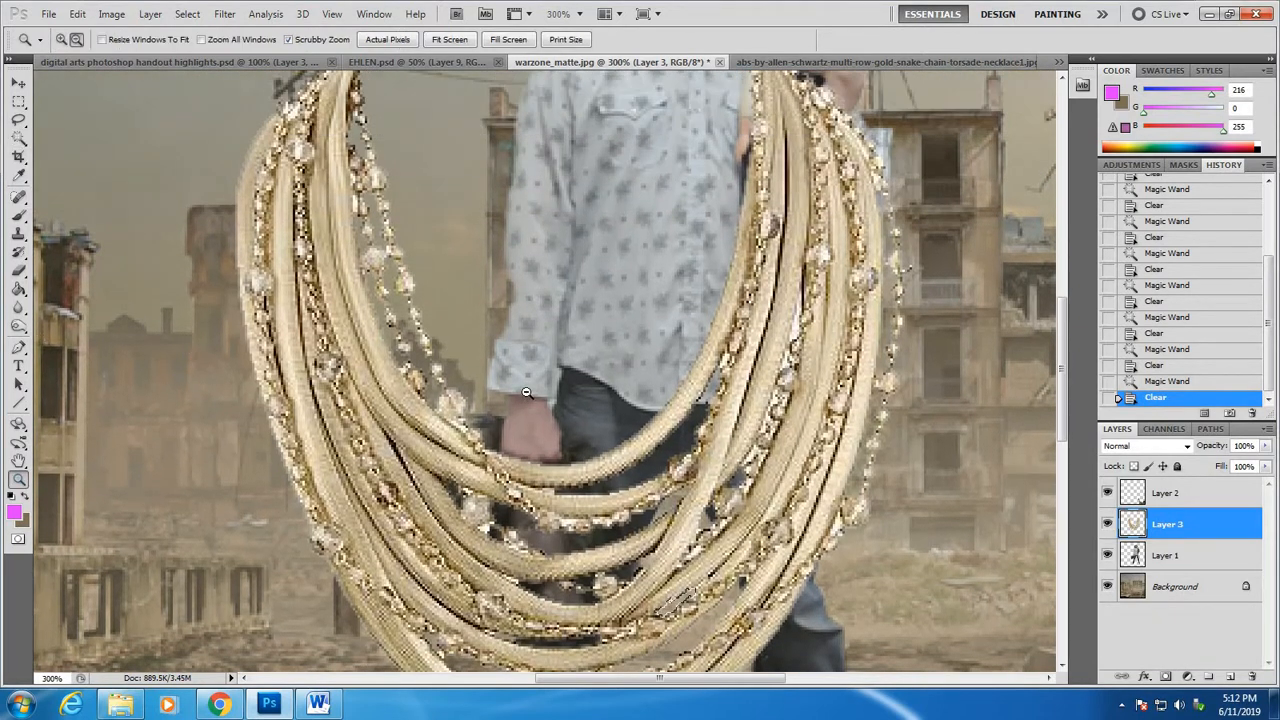
left_click(525, 393, "alt")
left_click(525, 393, "alt")
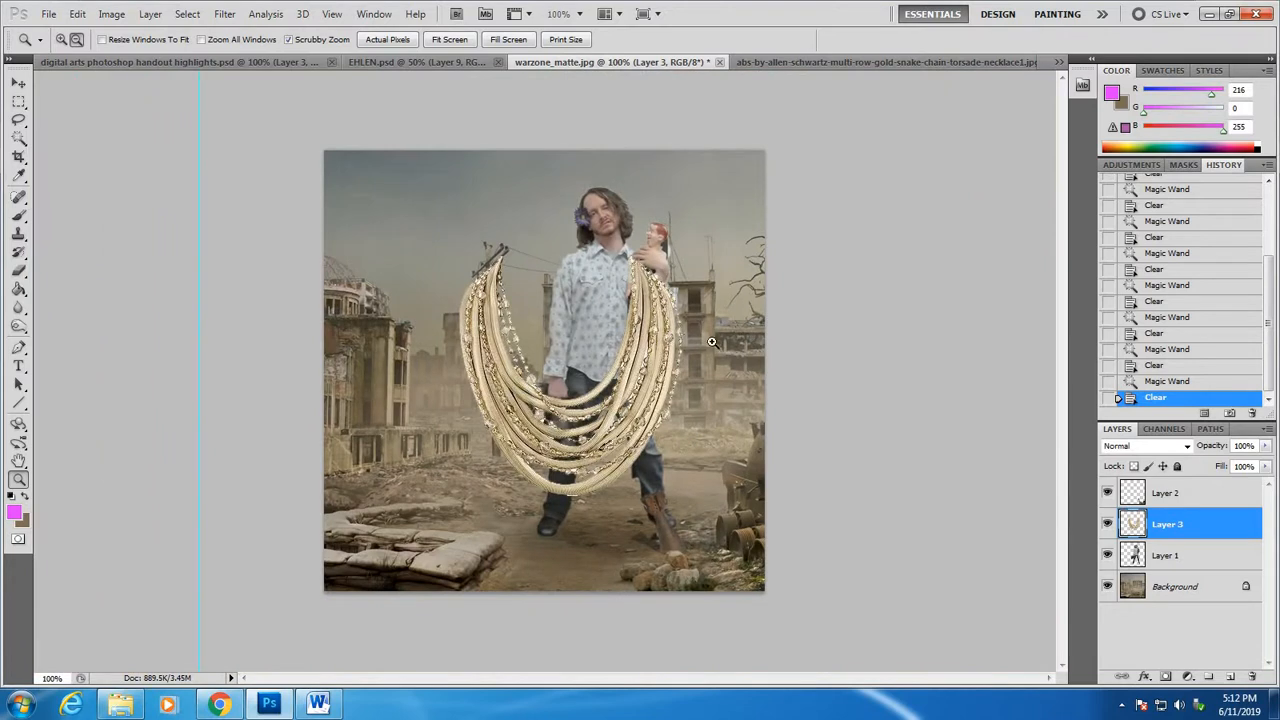
left_click(19, 83)
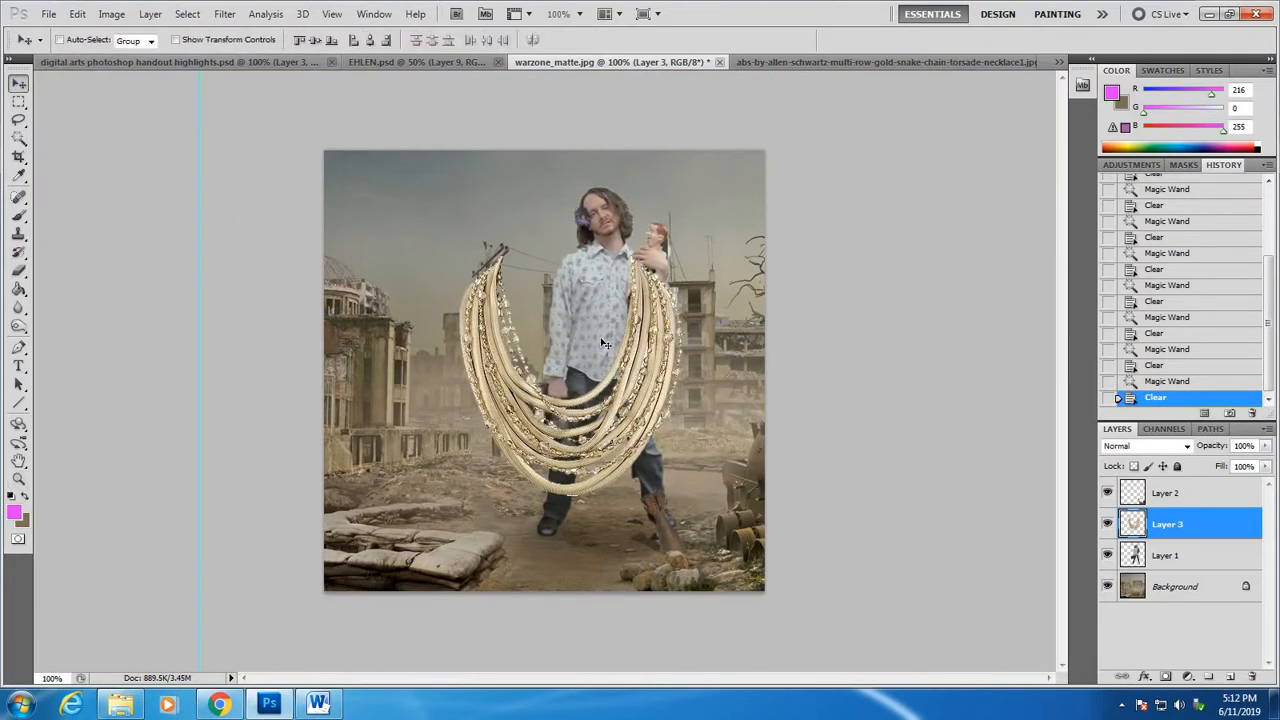
key("ctrl+t")
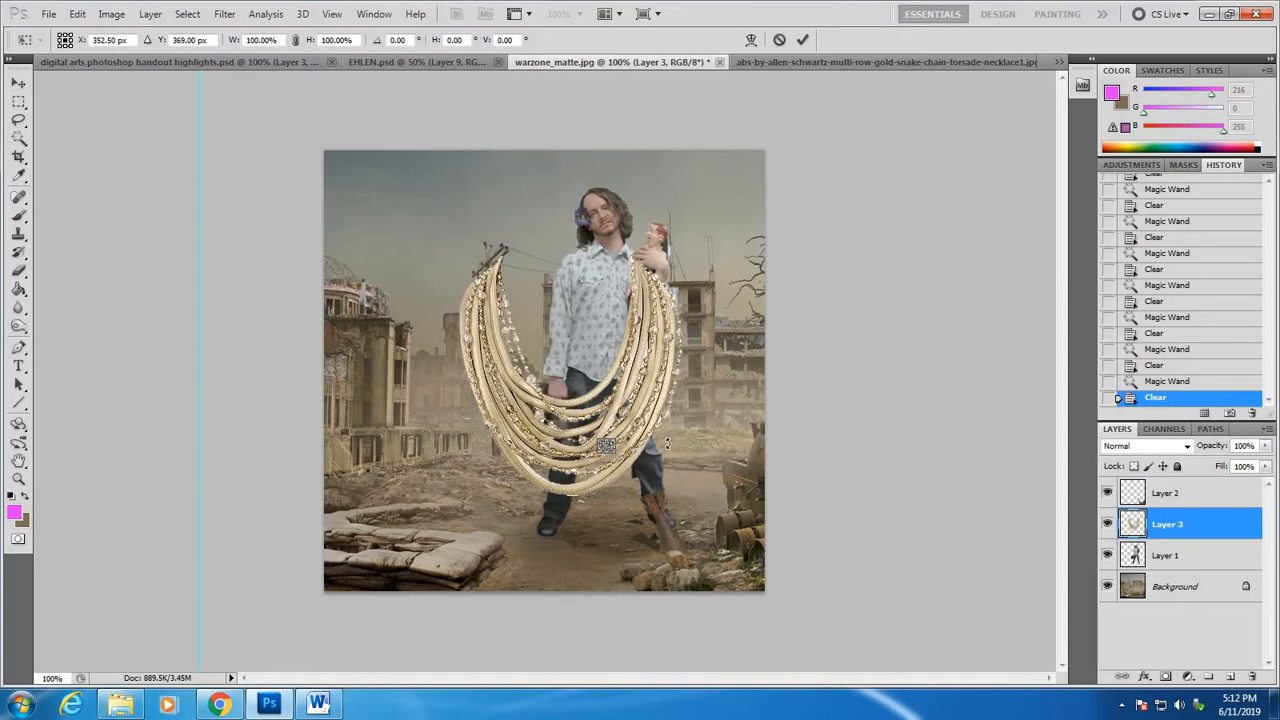
key("Return")
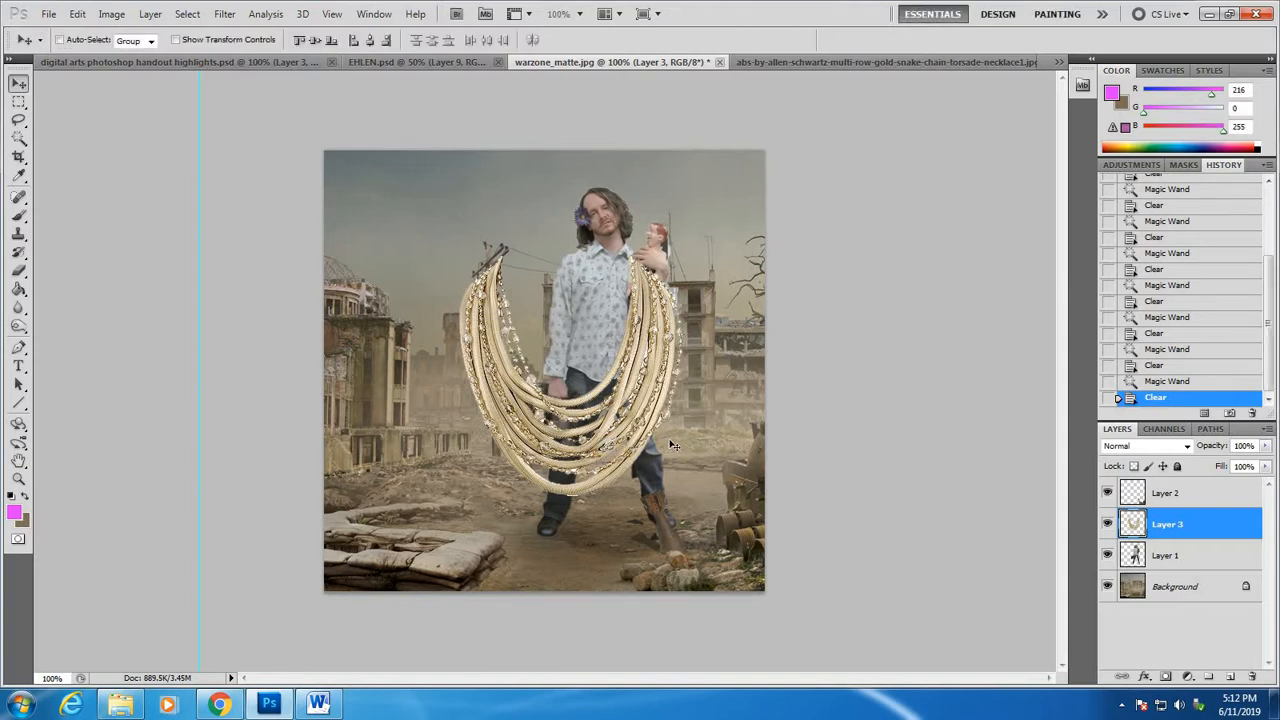
Deselect, scale the necklace down to about 32% and position it around the man's neck and chest
key("ctrl+d")
key("ctrl+t")
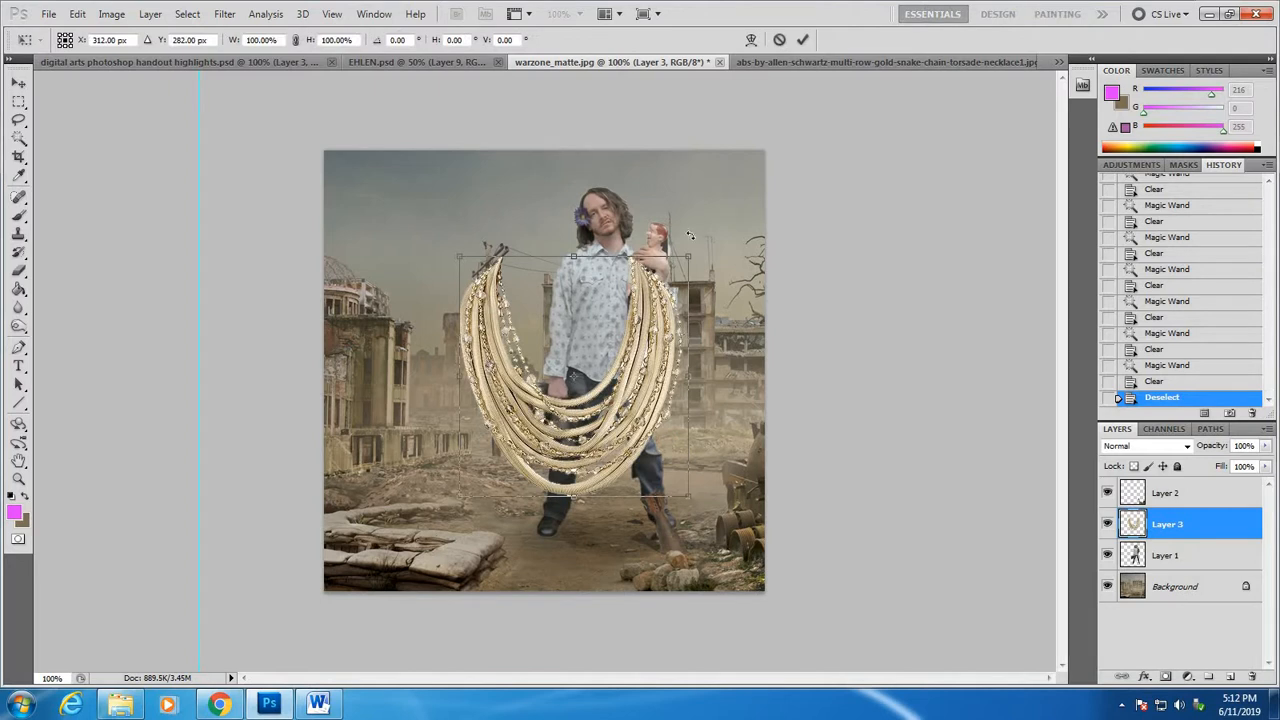
left_click_drag(689, 255, 538, 414)
left_click_drag(521, 458, 648, 324)
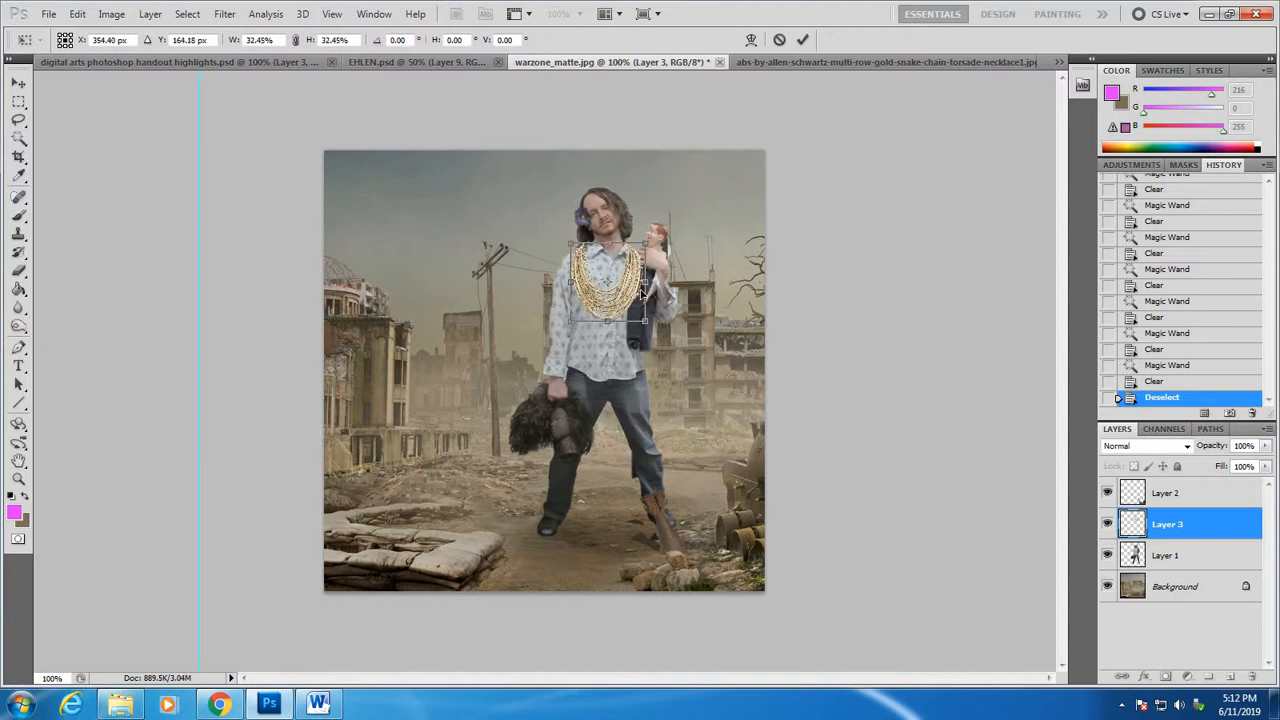
key("Return")
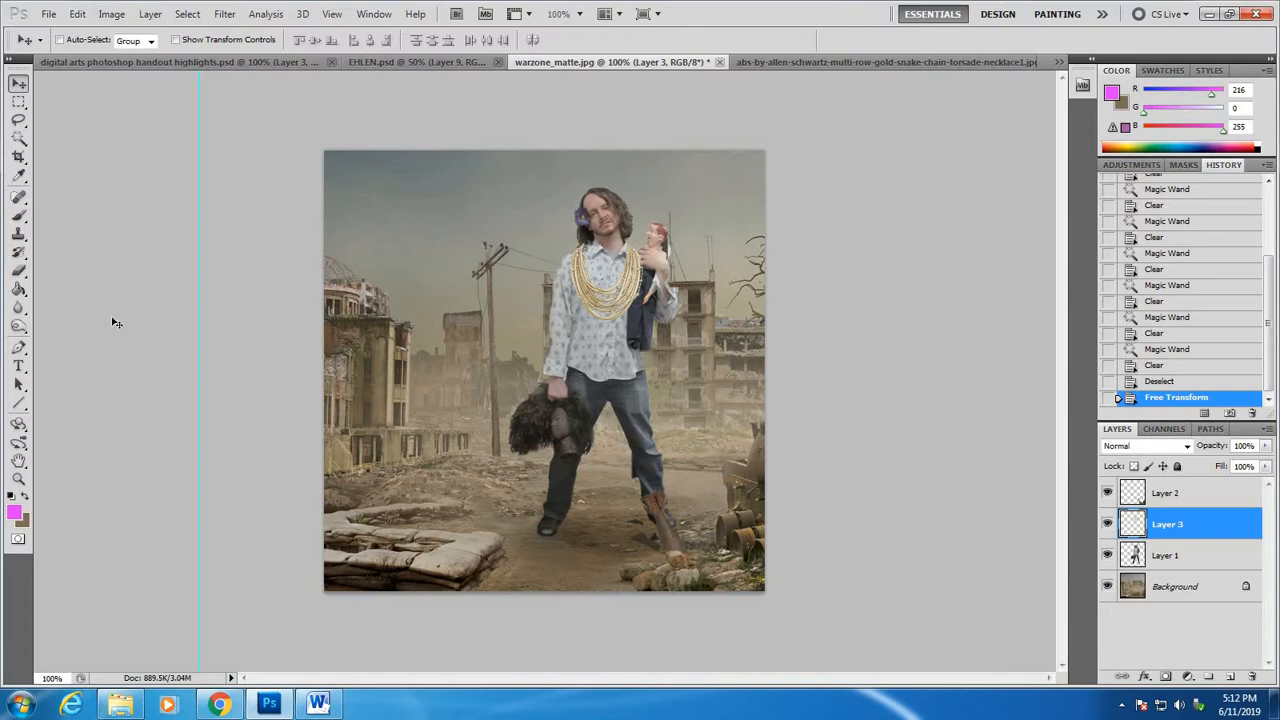
Erase the outer bead strand of the necklace where it overlaps the man's hand and the doll
left_click(19, 480)
left_click(654, 293)
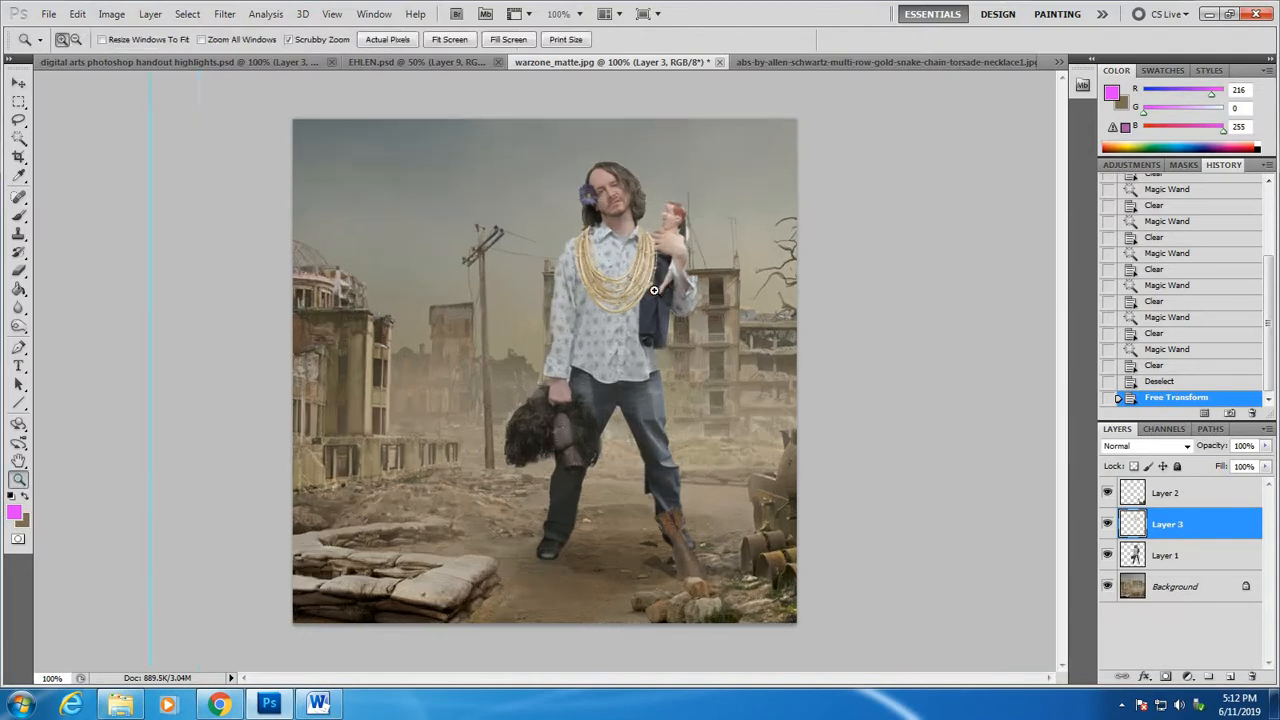
left_click(650, 297)
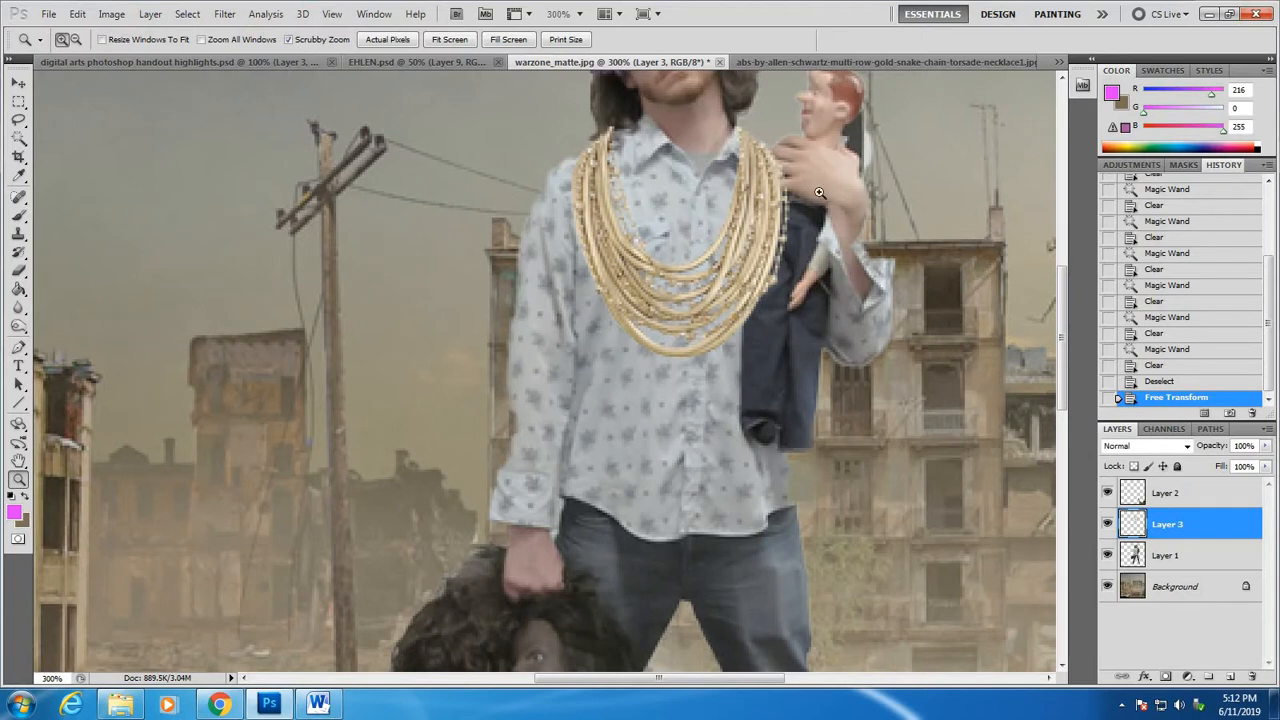
left_click(18, 270)
mouse_move(788, 222)
left_mouse_down()
mouse_move(756, 311)
mouse_move(784, 166)
mouse_move(774, 160)
mouse_move(786, 175)
mouse_move(773, 306)
left_mouse_up()
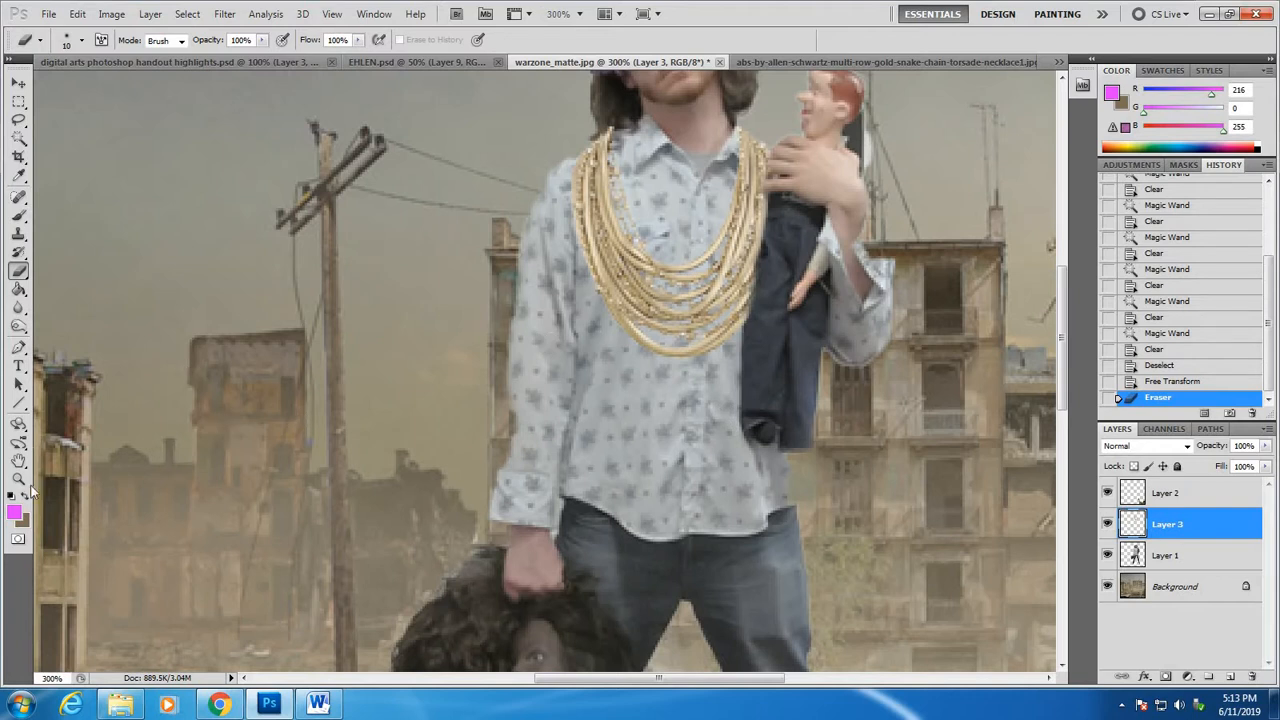
left_click(18, 481)
left_click(547, 365, "alt")
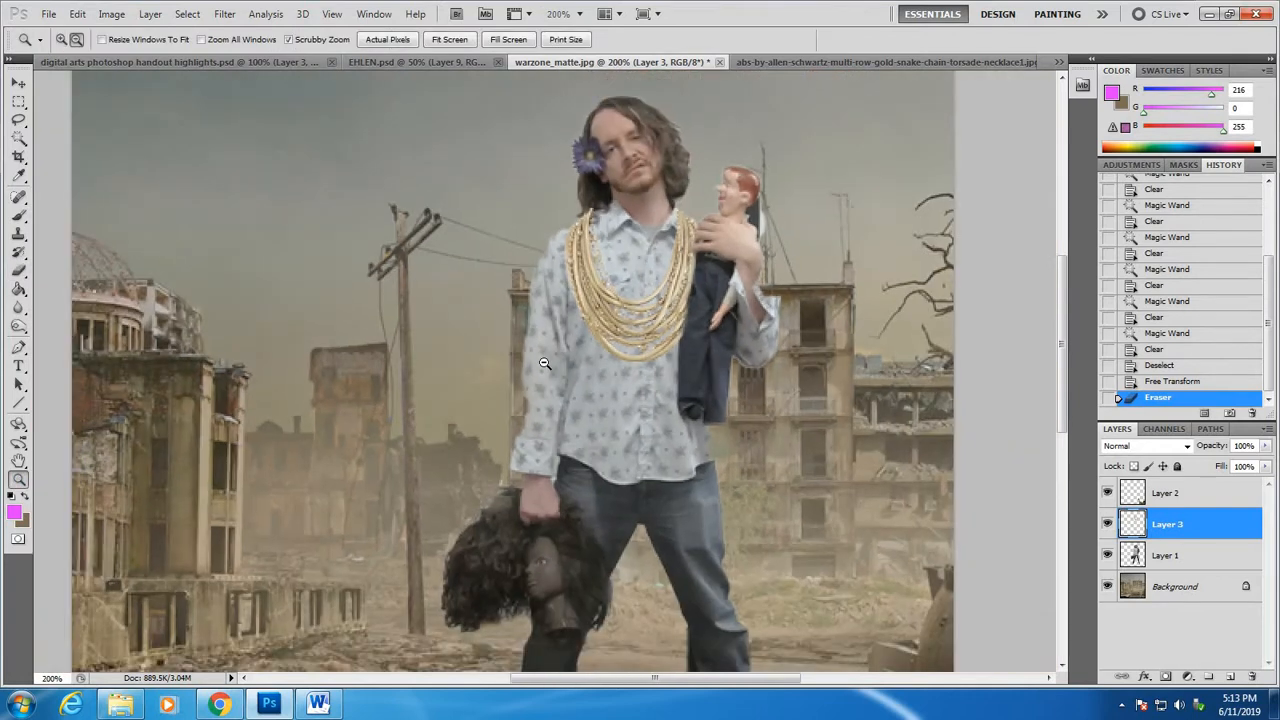
left_click(547, 365, "alt")
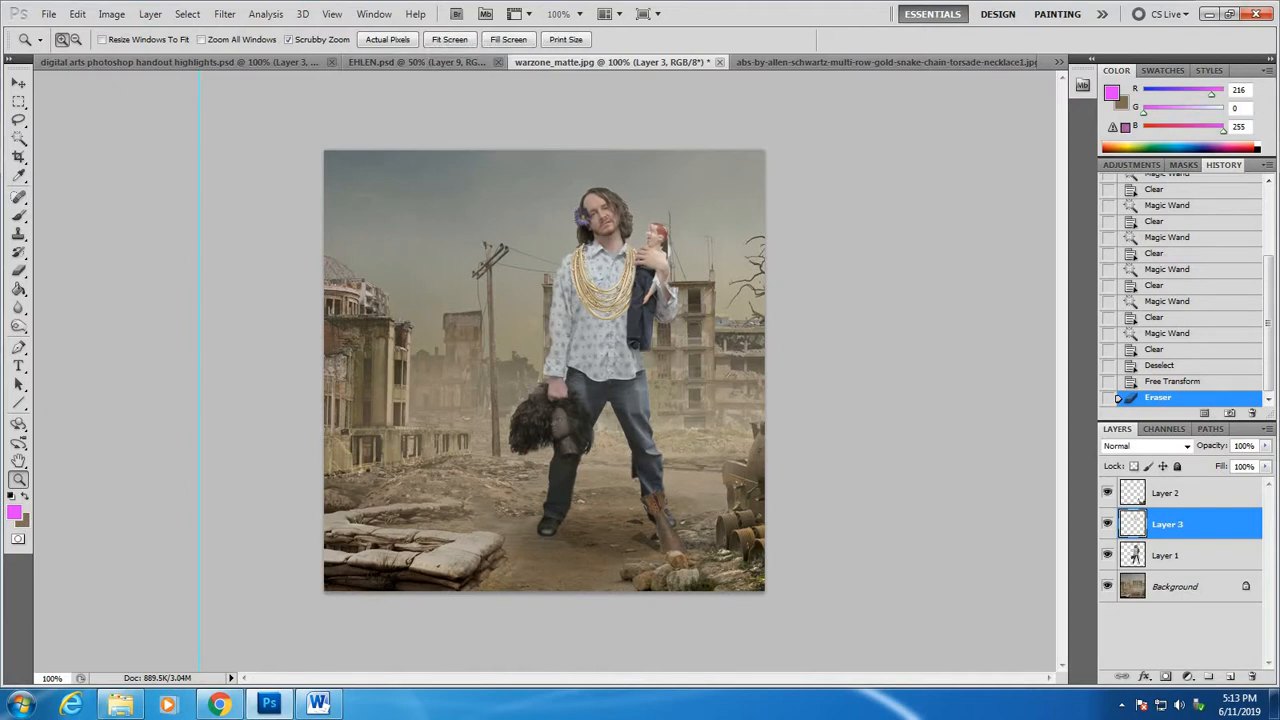
Switch to the Word document on rap album covers and review its planning requirements for layer images, color scheme and logo
left_click(318, 704)
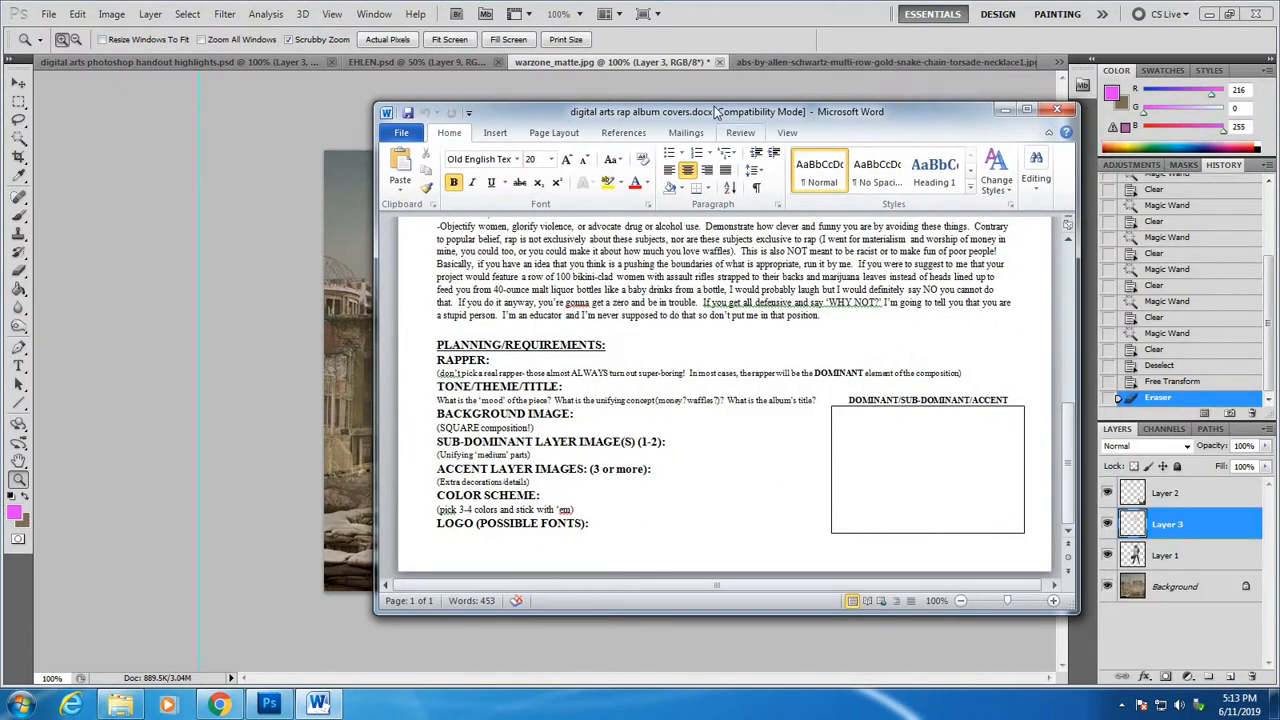
left_click_drag(724, 119, 651, 157)
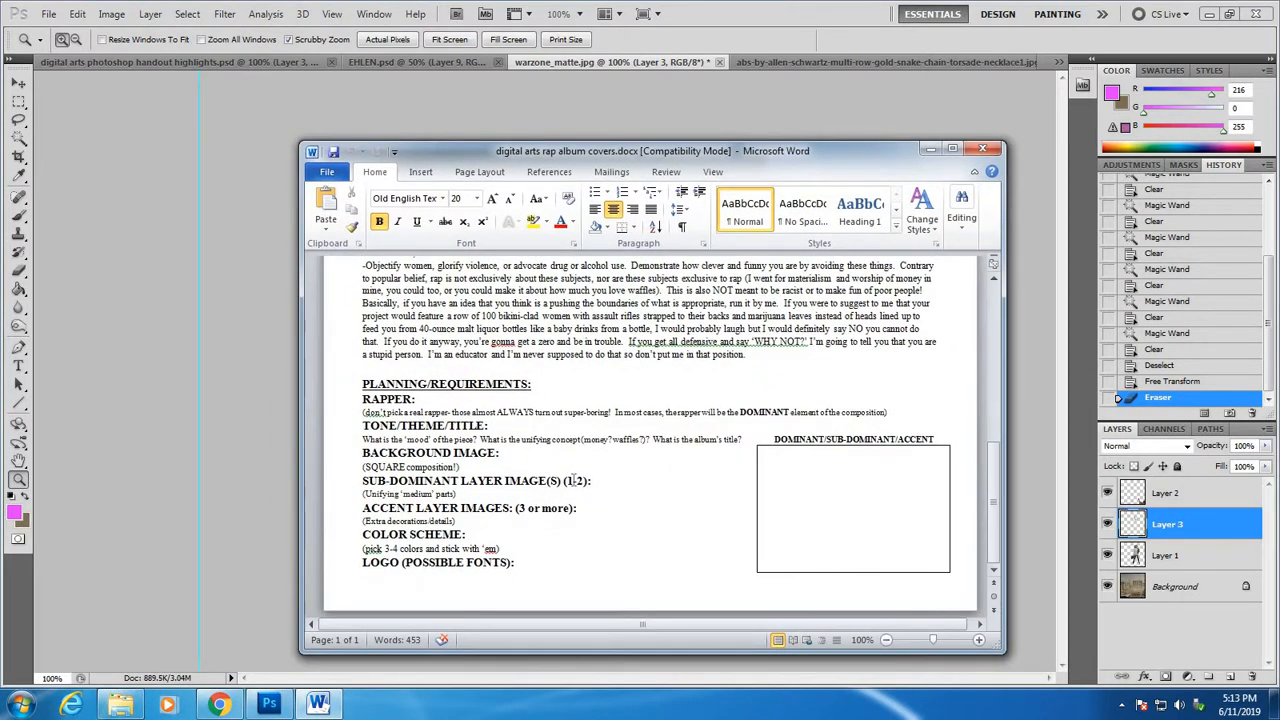
In EHLEN.psd, try shrinking the man on Layer 5 and placing him lower in front of the car
left_click(397, 63)
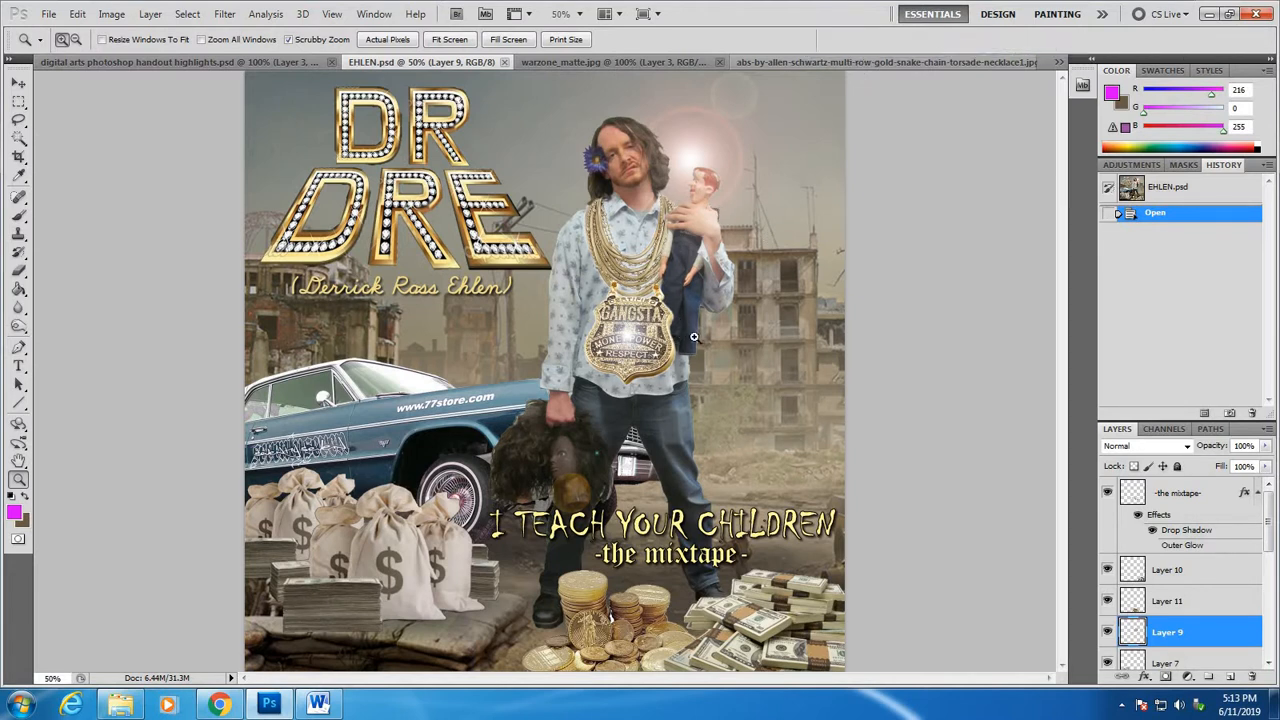
left_click(19, 83)
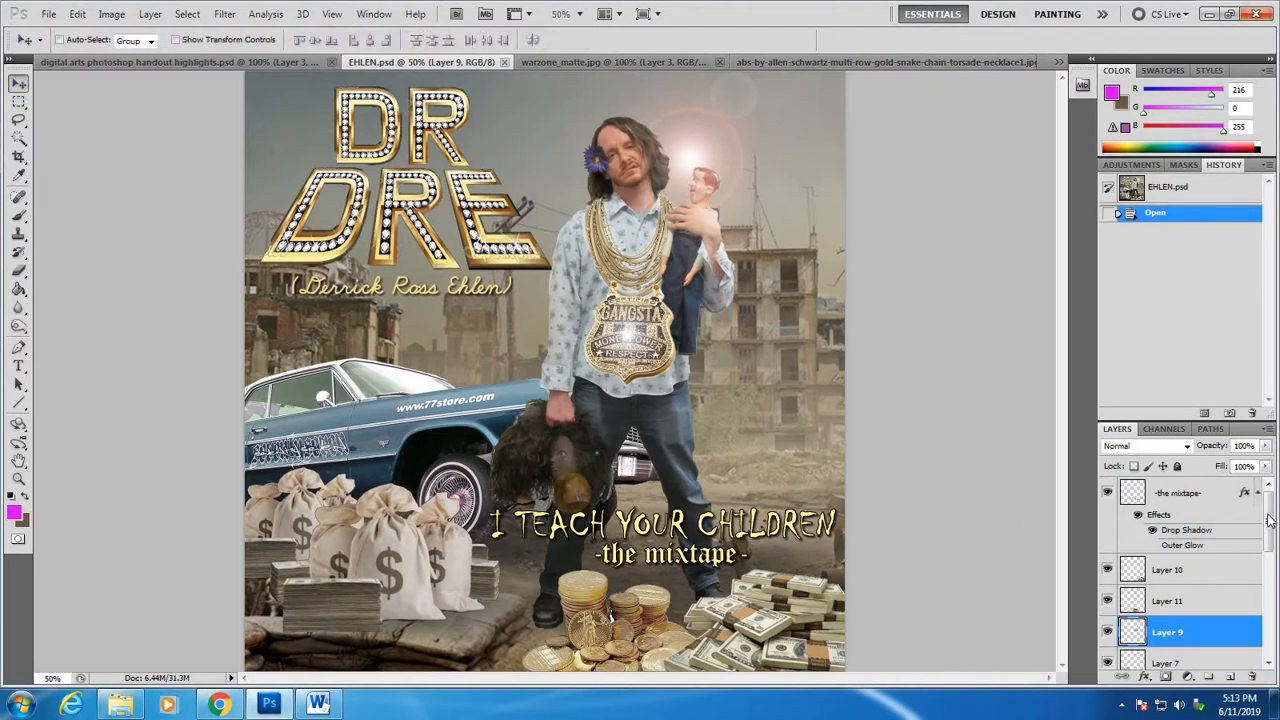
left_click_drag(1271, 520, 1275, 572)
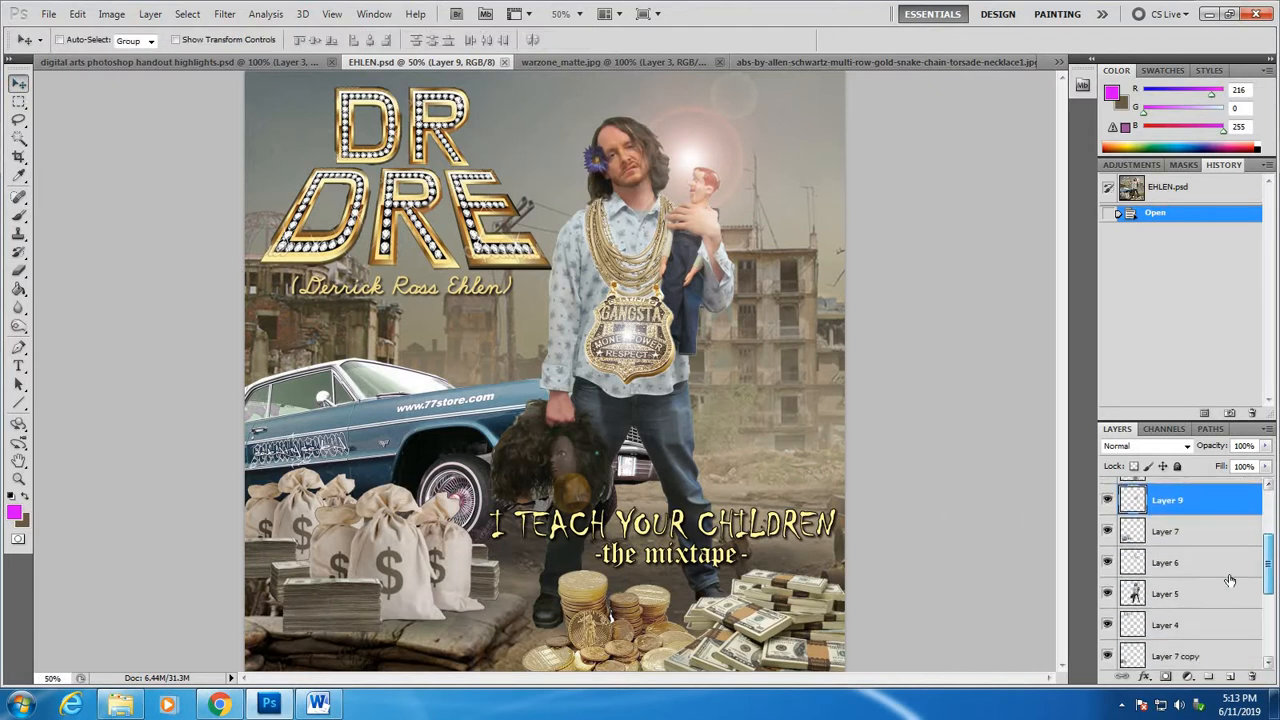
left_click(1170, 594)
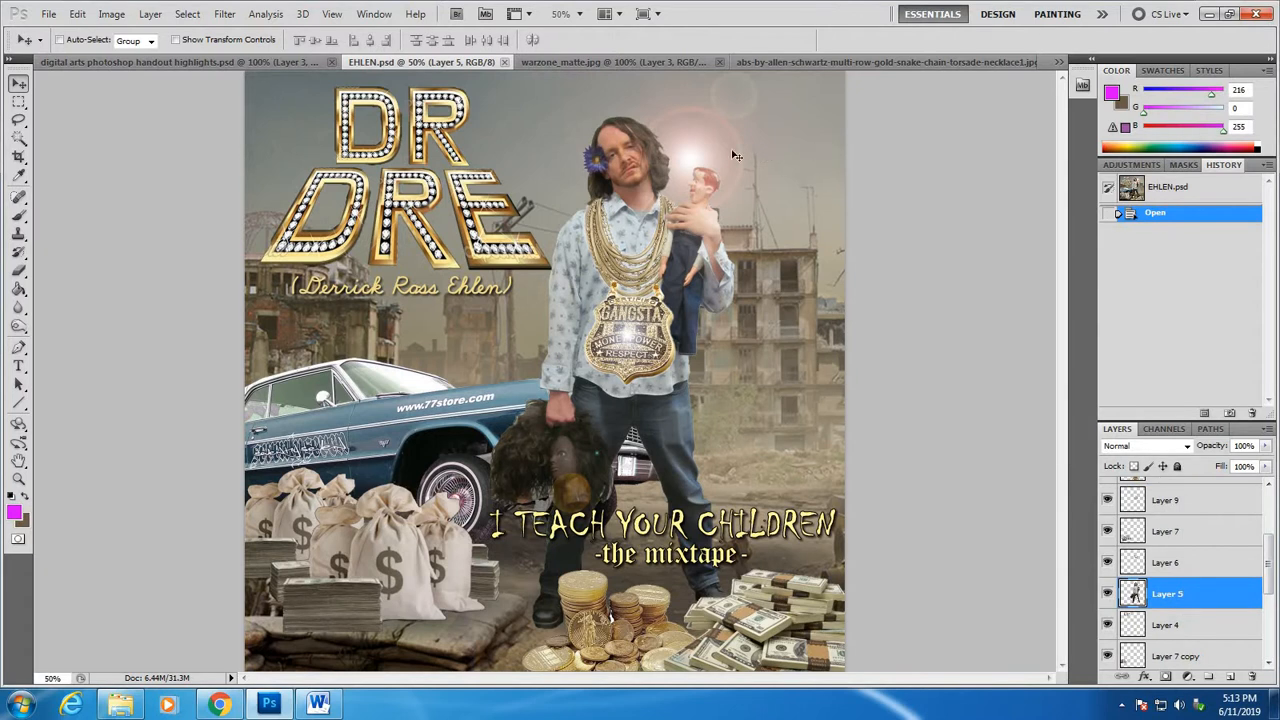
key("ctrl+t")
left_click_drag(735, 118, 610, 377)
key("Return")
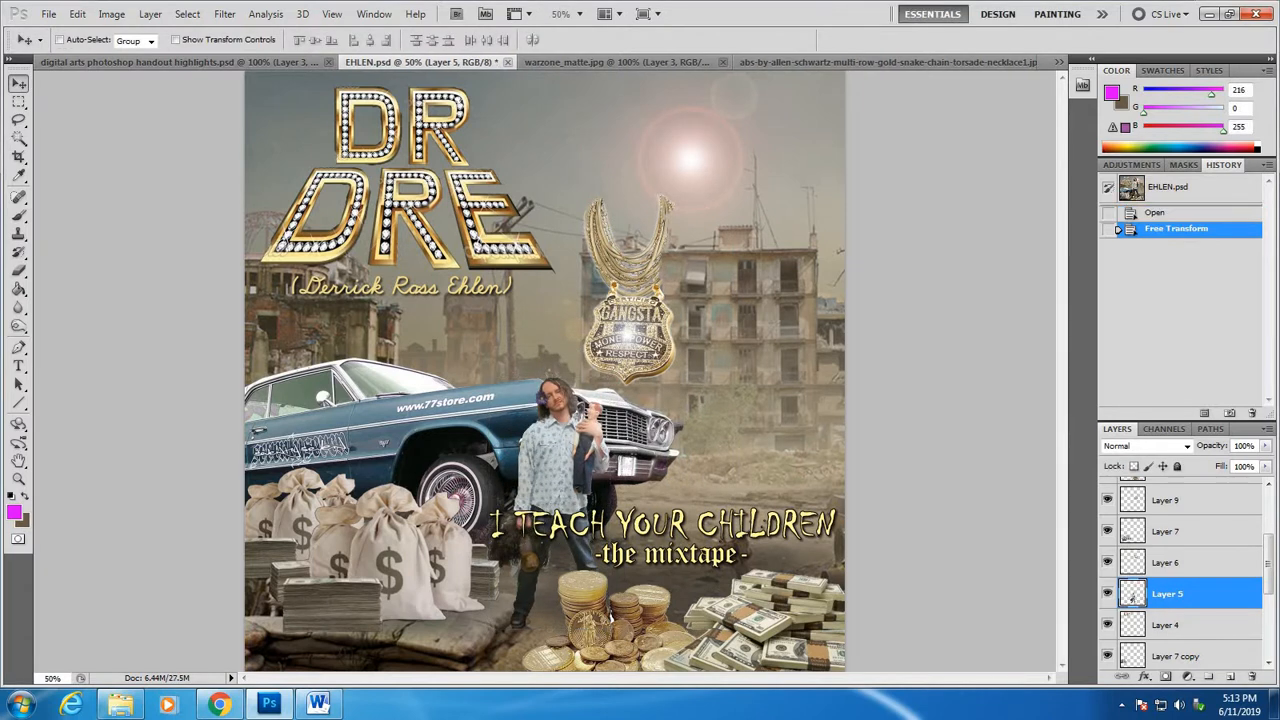
Try enlarging and tilting the blue car on Layer 8, undo the trial changes and return to warzone_matte.jpg
mouse_move(1271, 549)
left_mouse_down()
mouse_move(1271, 519)
mouse_move(1278, 572)
left_mouse_up()
left_click(1106, 580)
left_click(1106, 580)
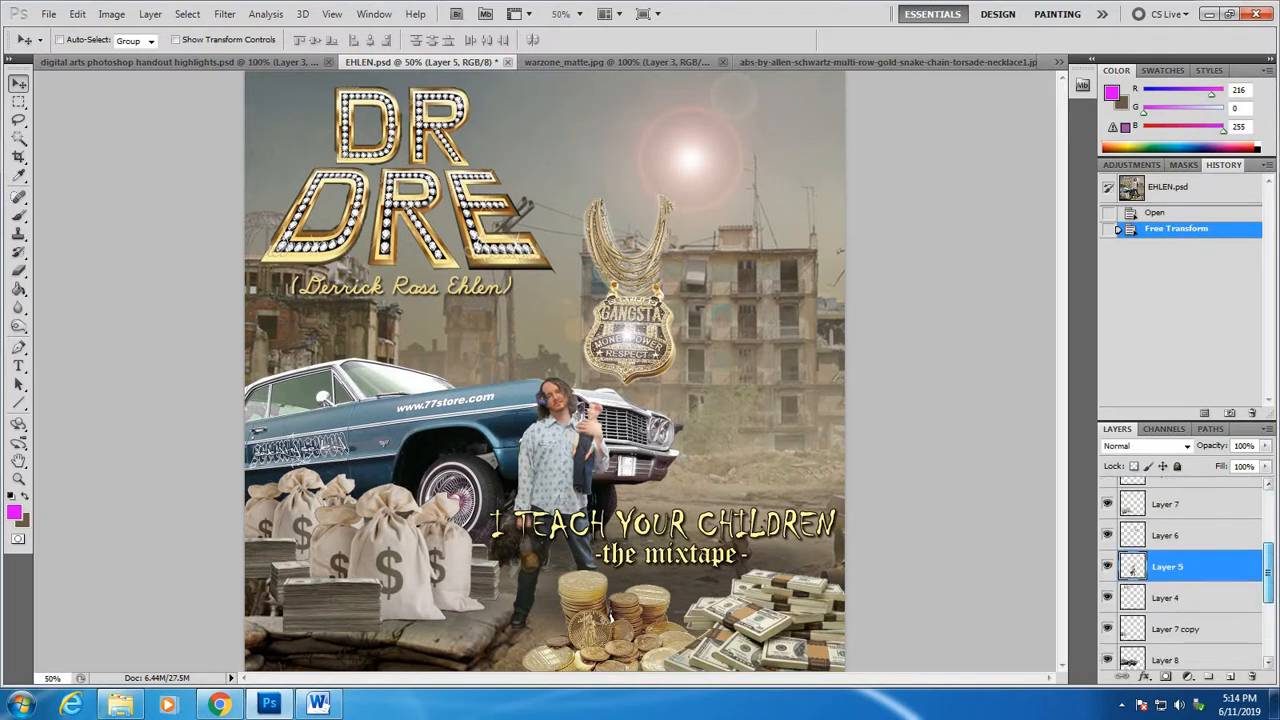
left_click(515, 420, "ctrl")
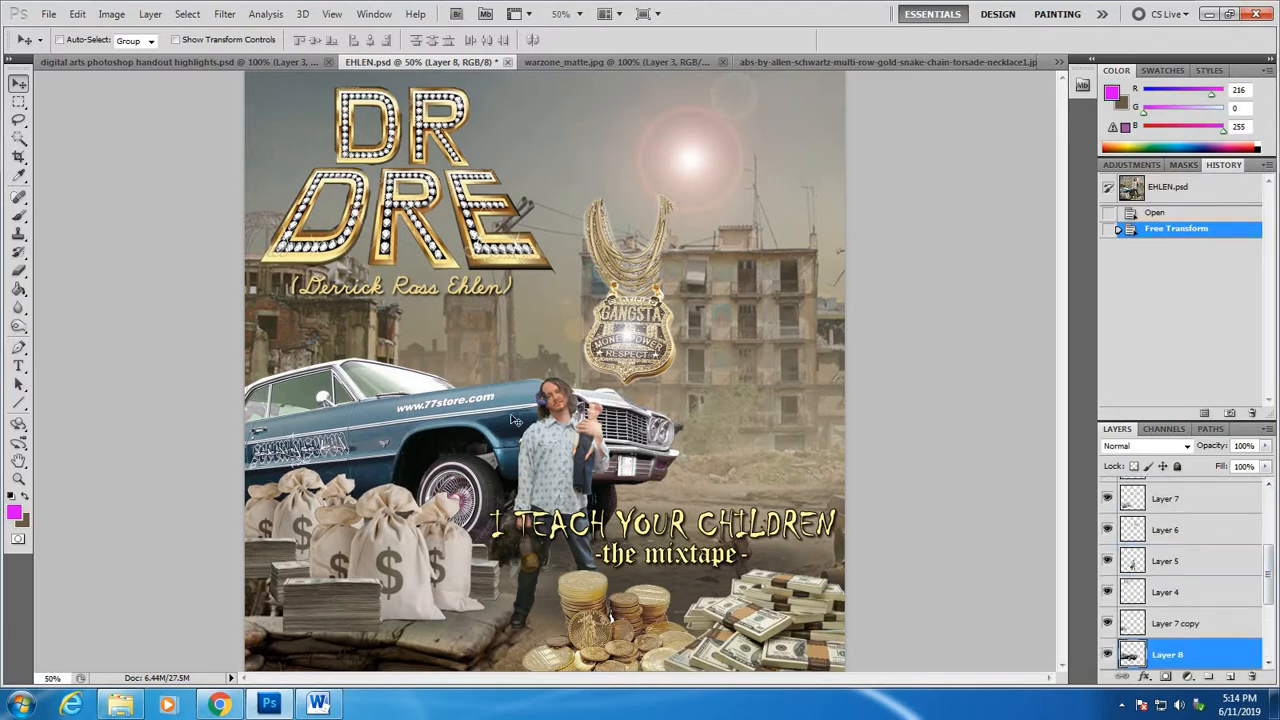
key("ctrl+t")
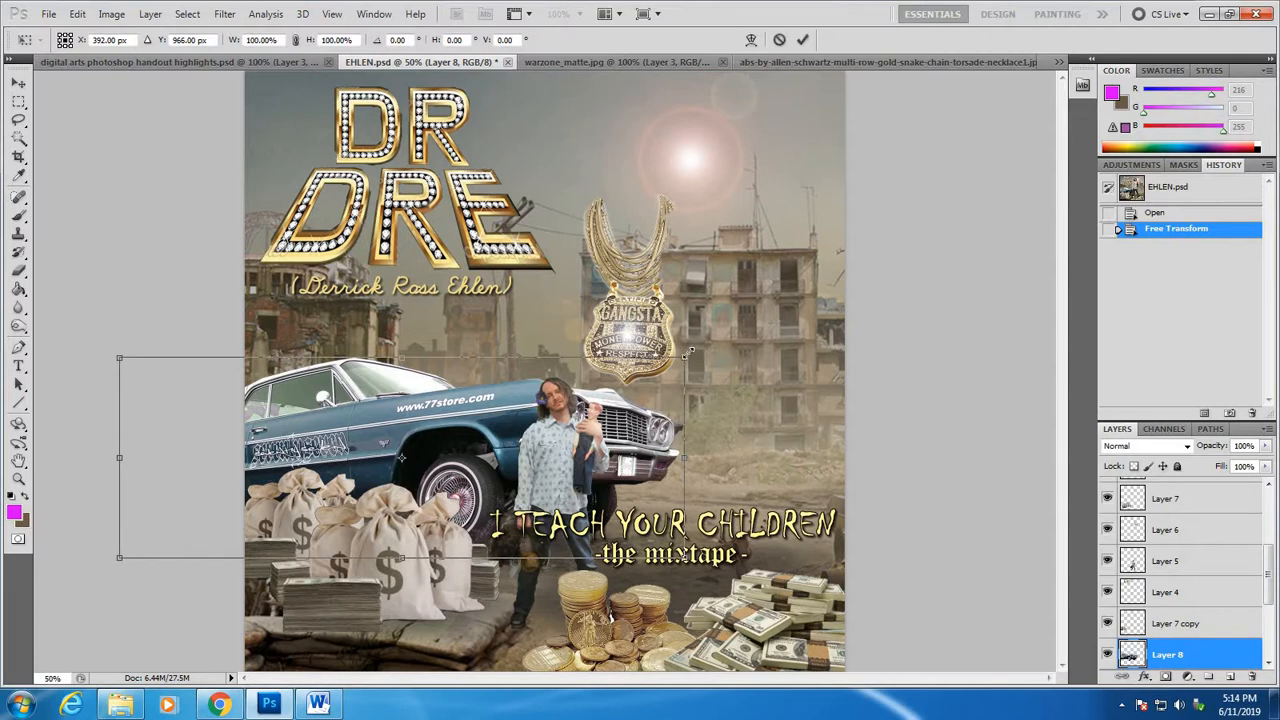
left_click_drag(688, 352, 838, 198)
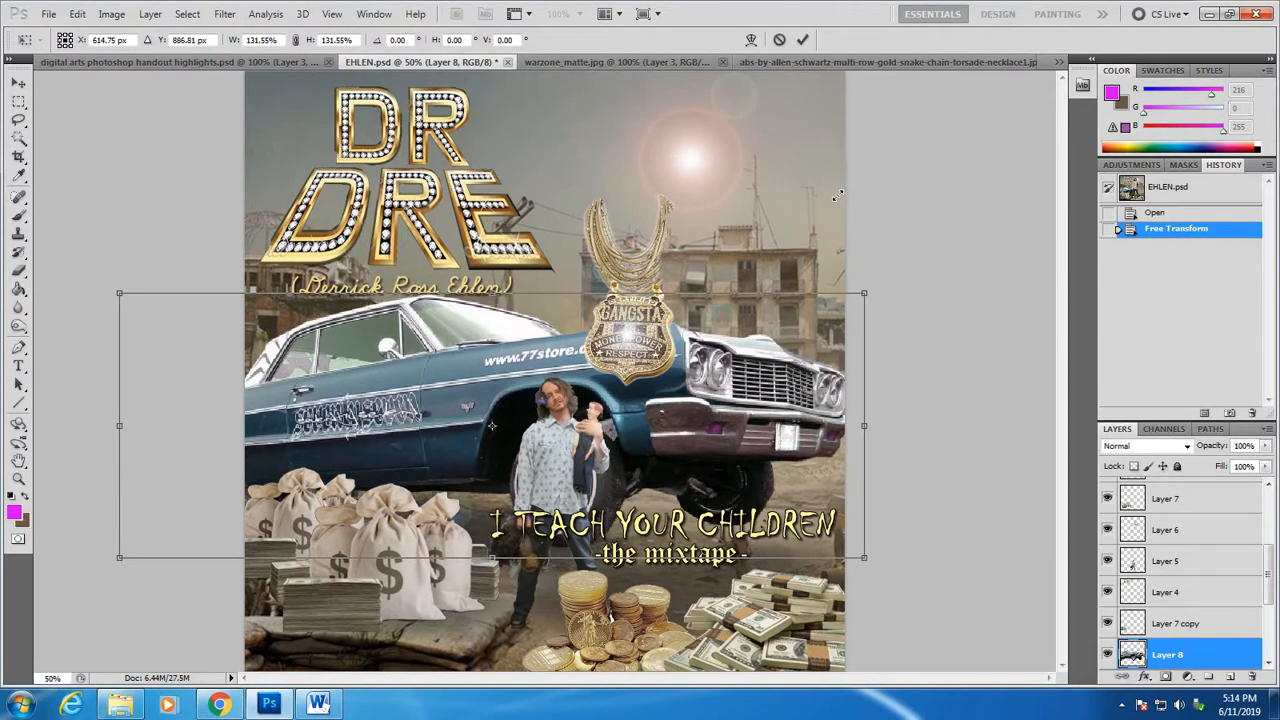
left_click_drag(912, 286, 912, 119)
key("Return")
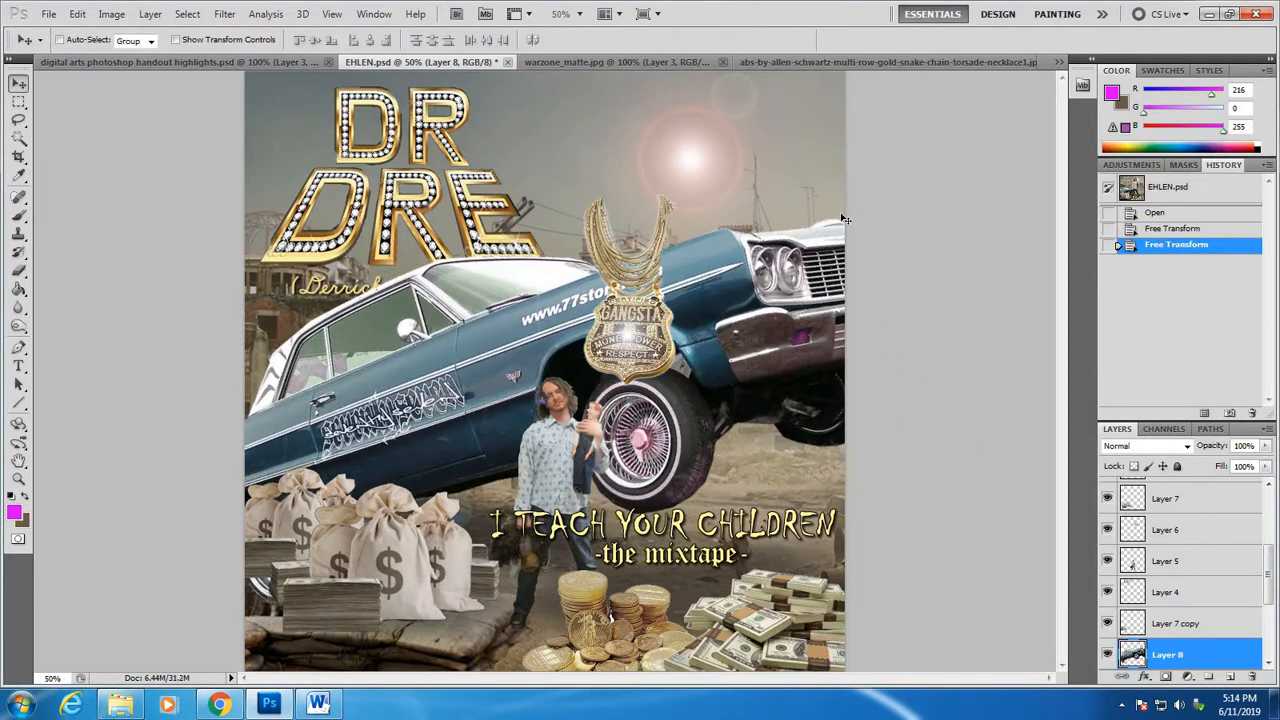
left_click_drag(717, 272, 712, 248)
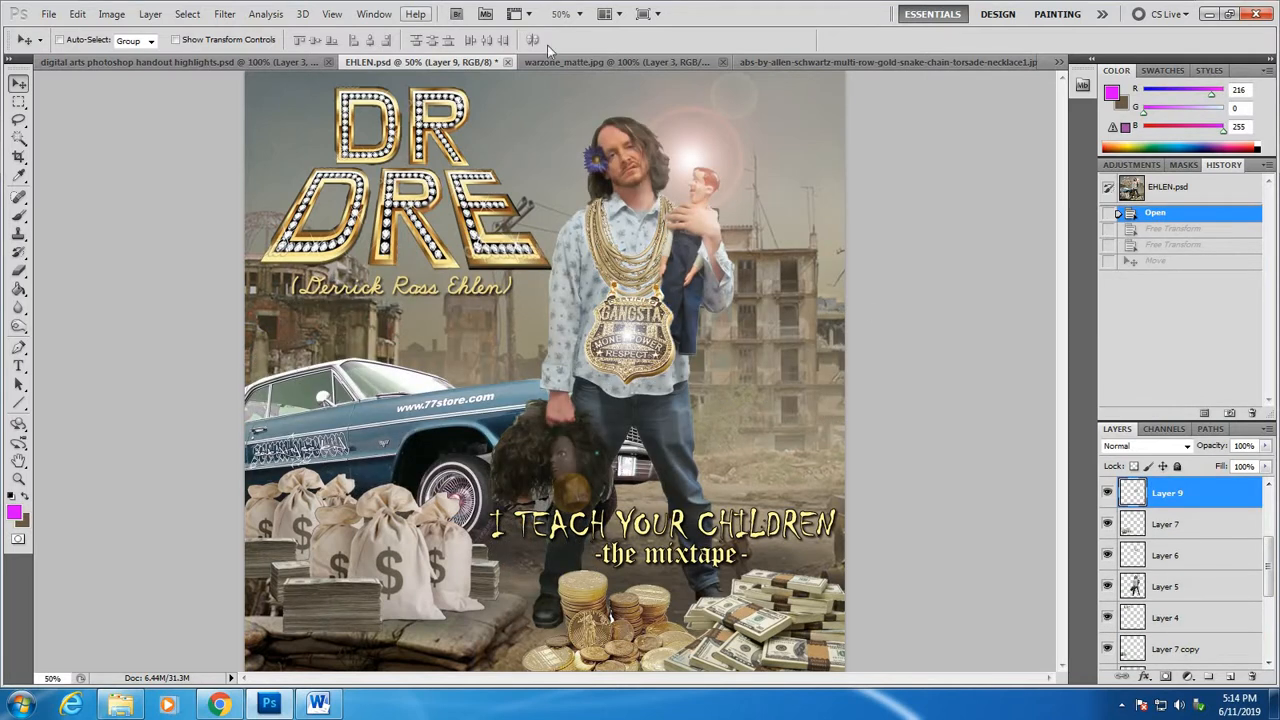
left_click(594, 62)
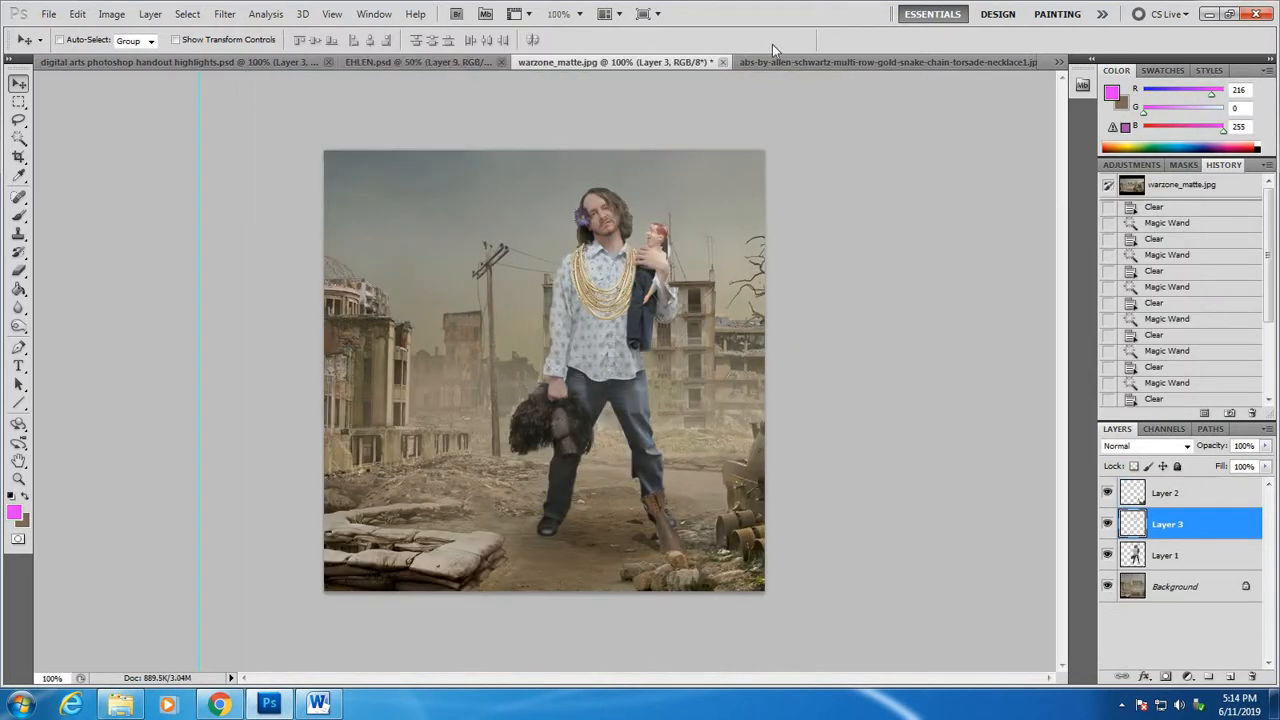
left_click(18, 366)
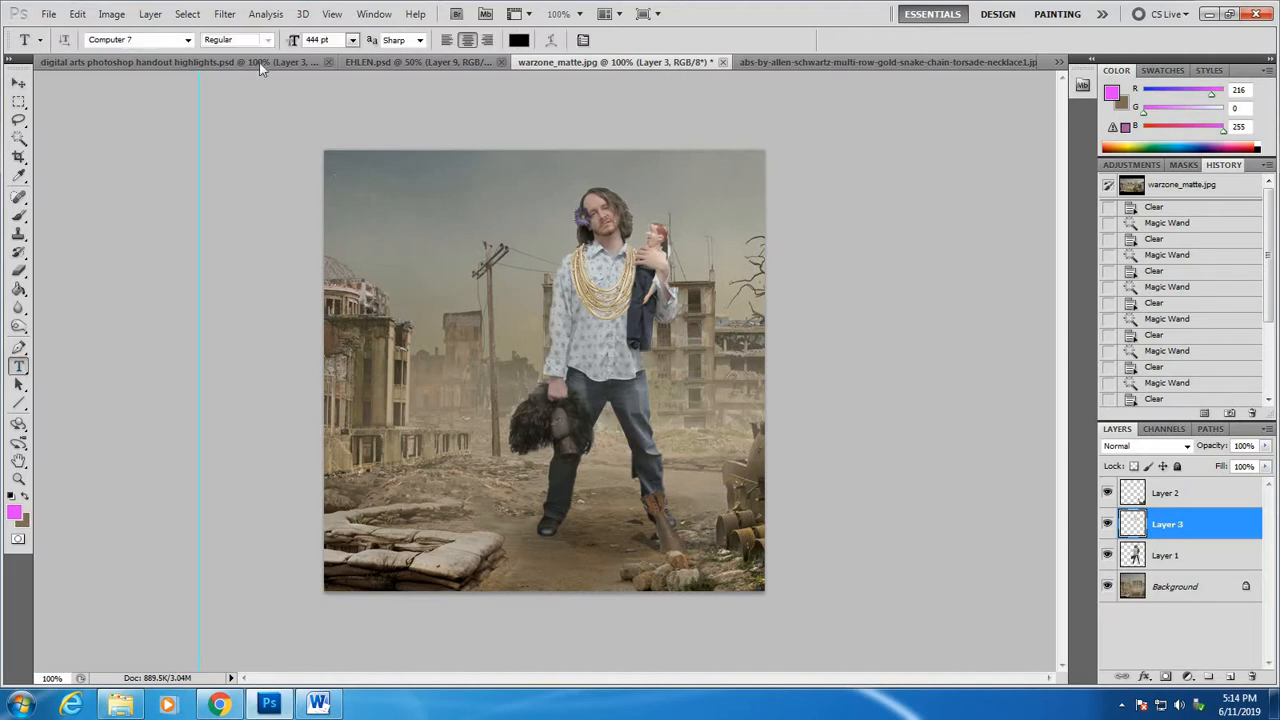
left_click(367, 220)
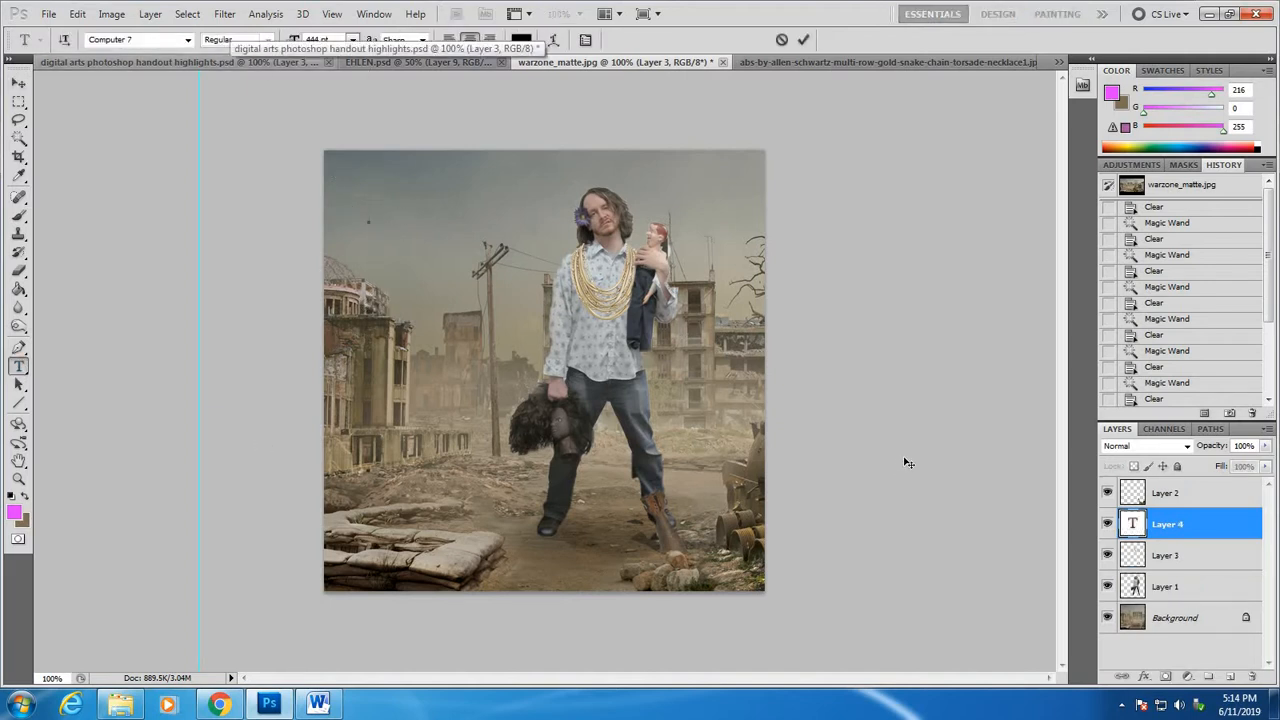
type("ingp")
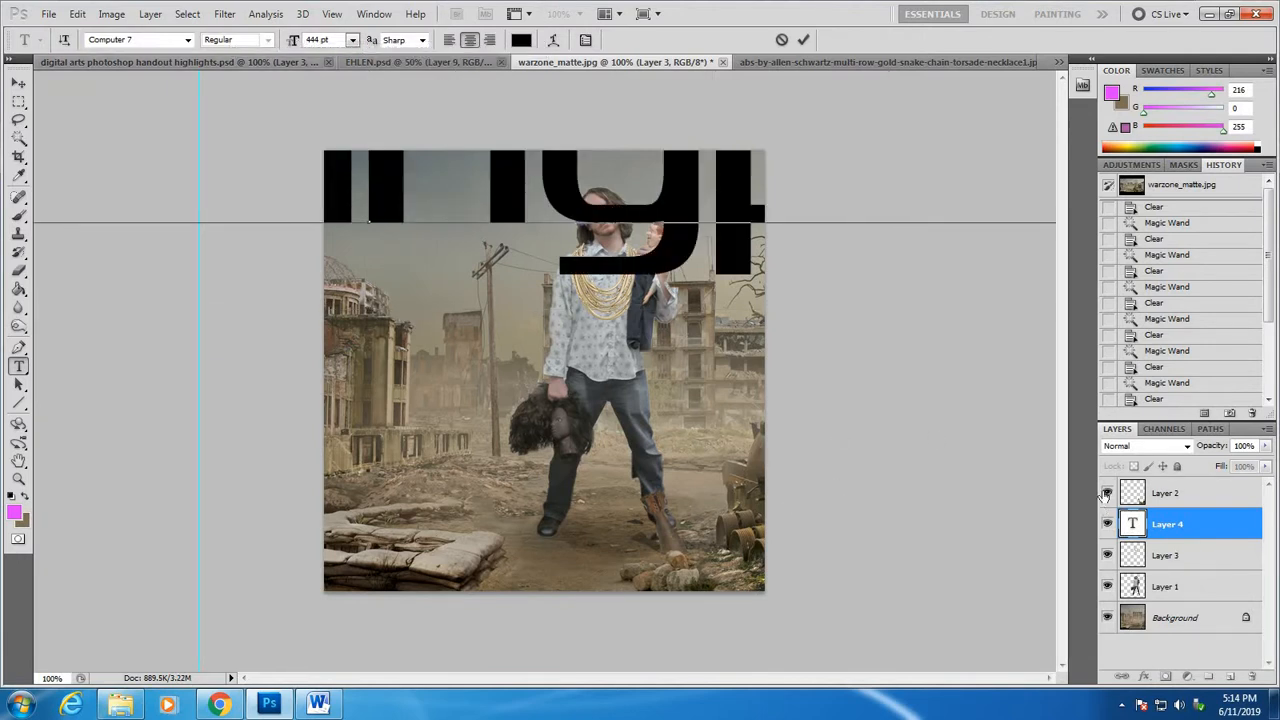
left_click_drag(1226, 575, 1252, 677)
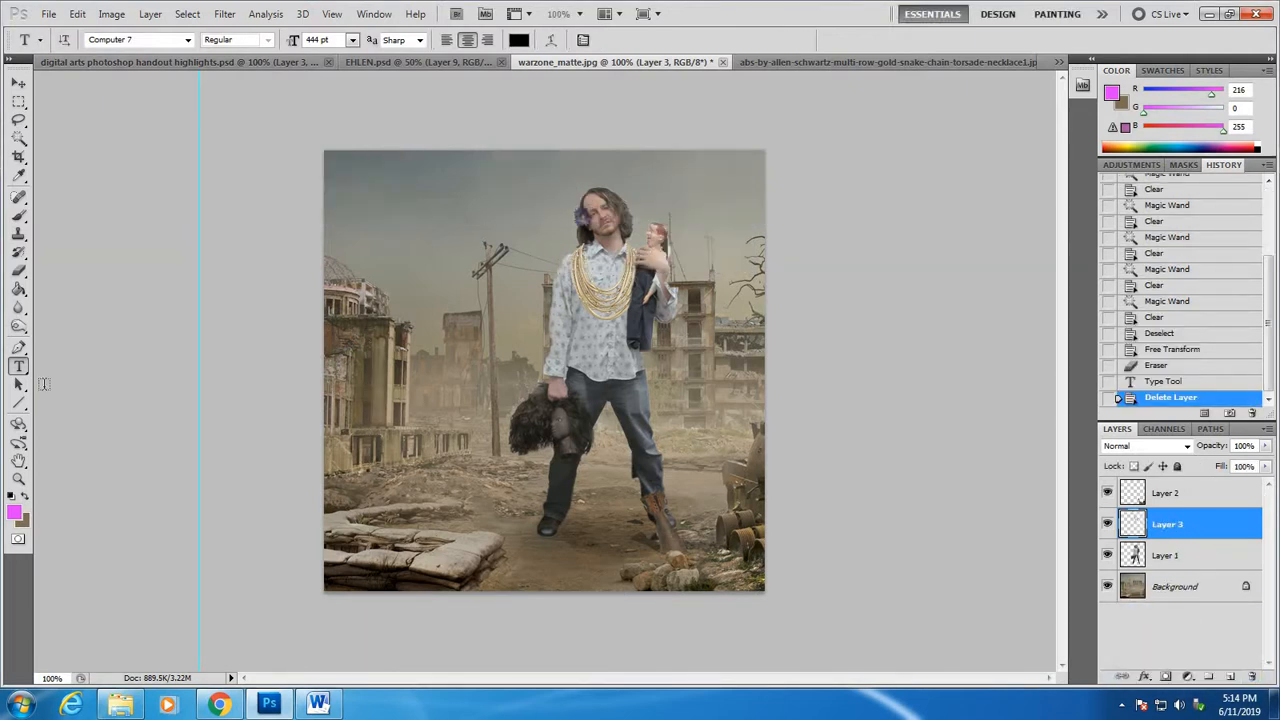
Add the text "RAP ALBUM" at 60 pt in the sky beside the man's head
left_click(352, 40)
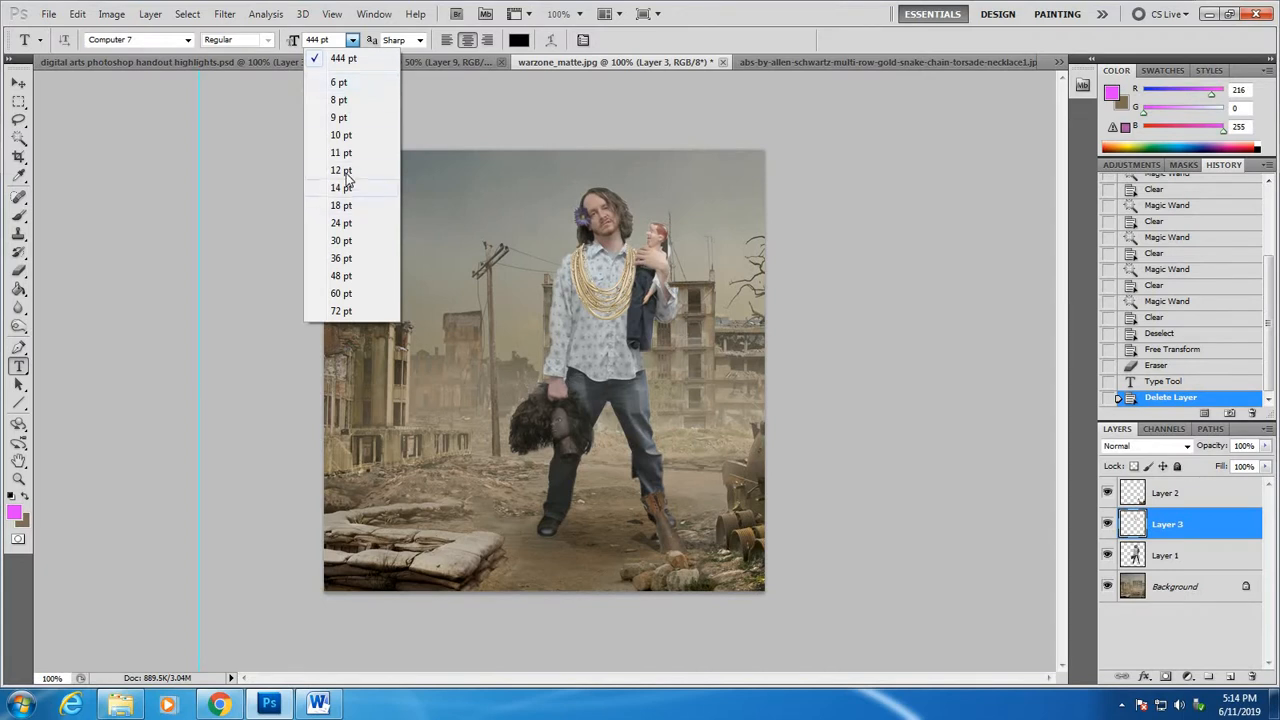
left_click(340, 293)
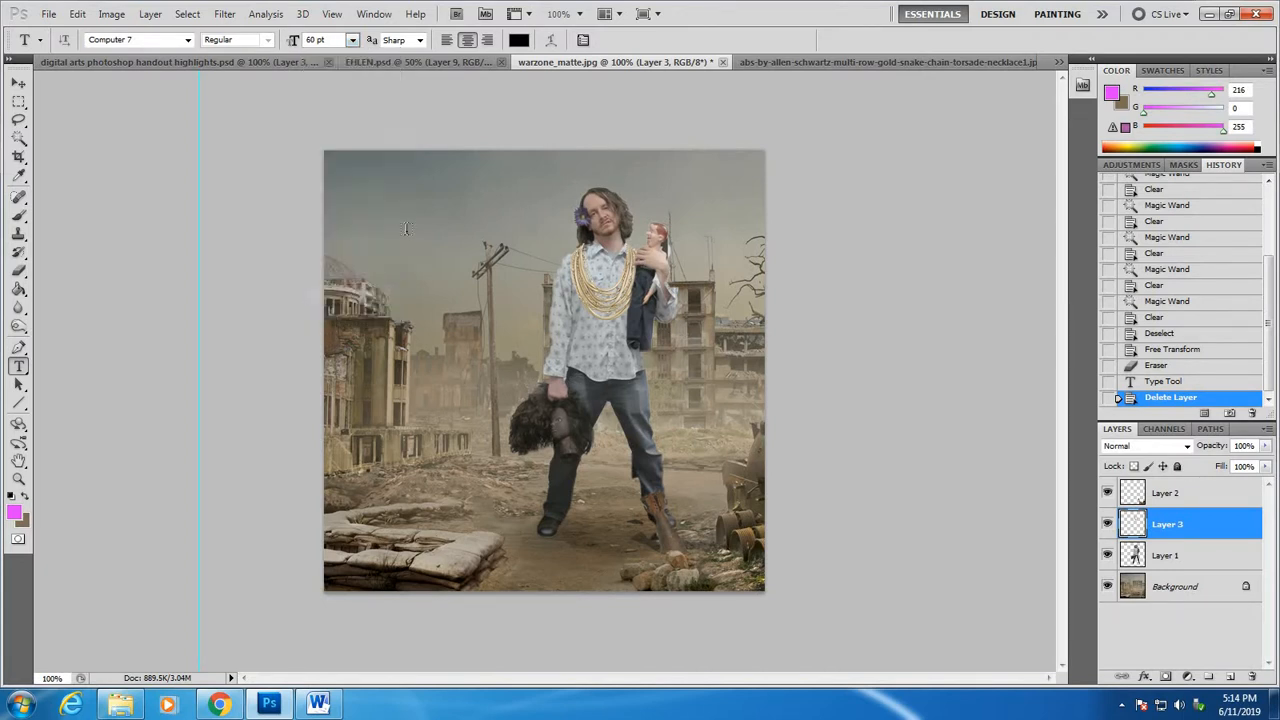
left_click(405, 233)
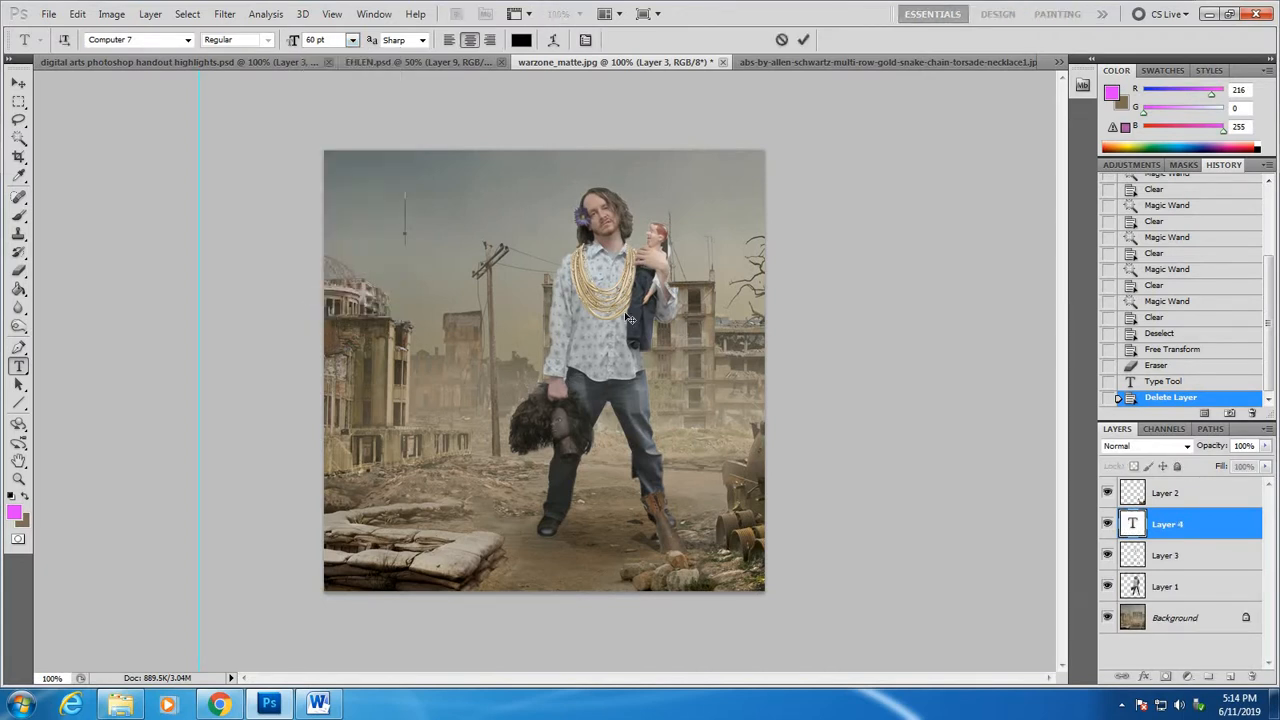
type("RAP")
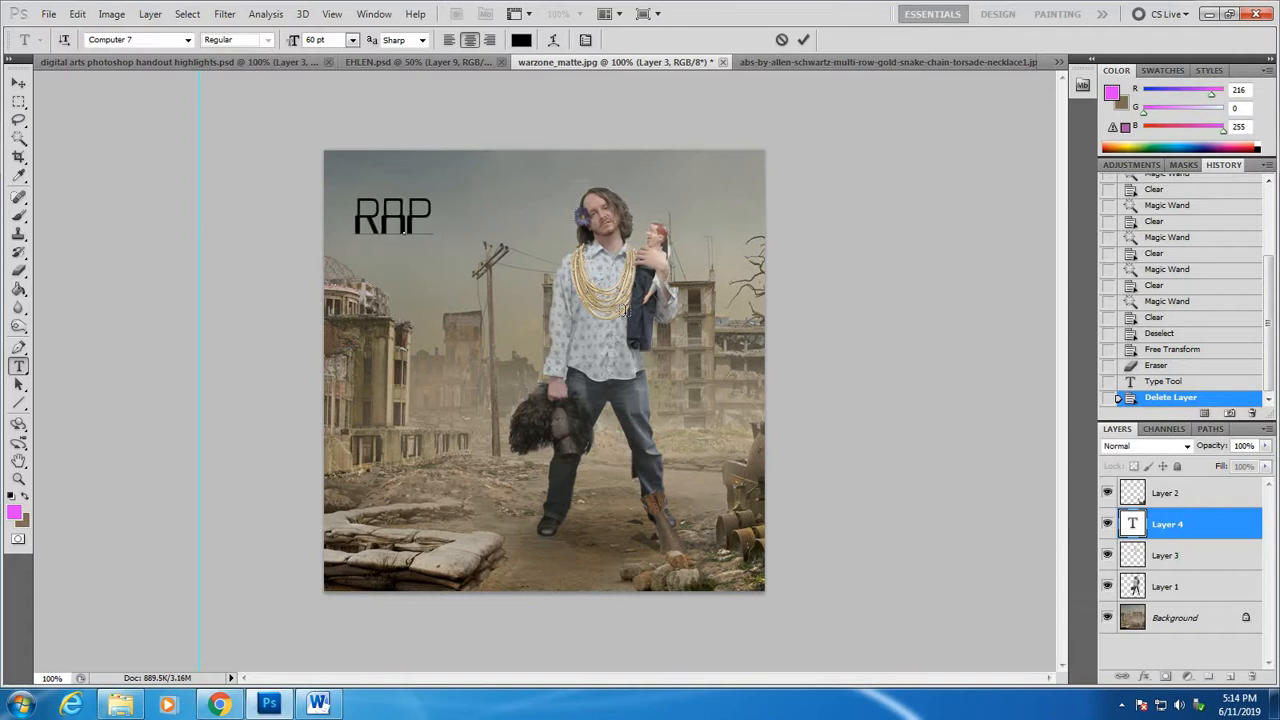
type(" ALBUM")
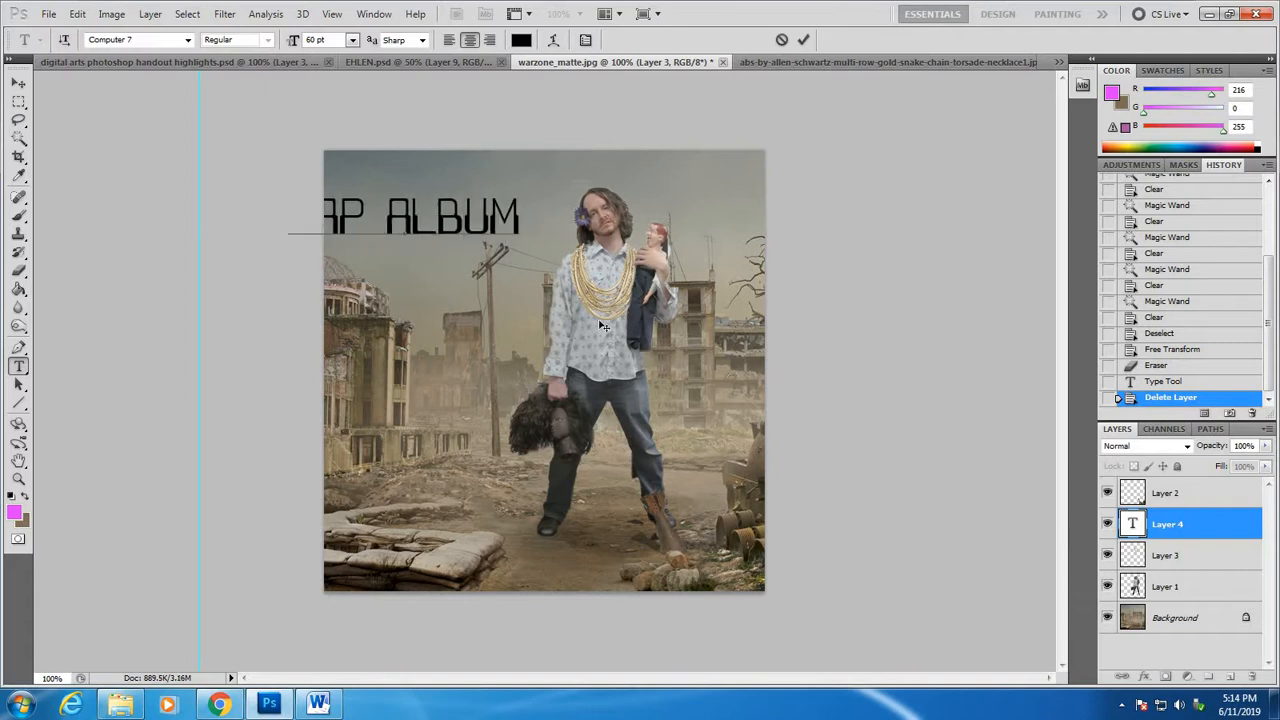
left_click_drag(466, 332, 520, 338)
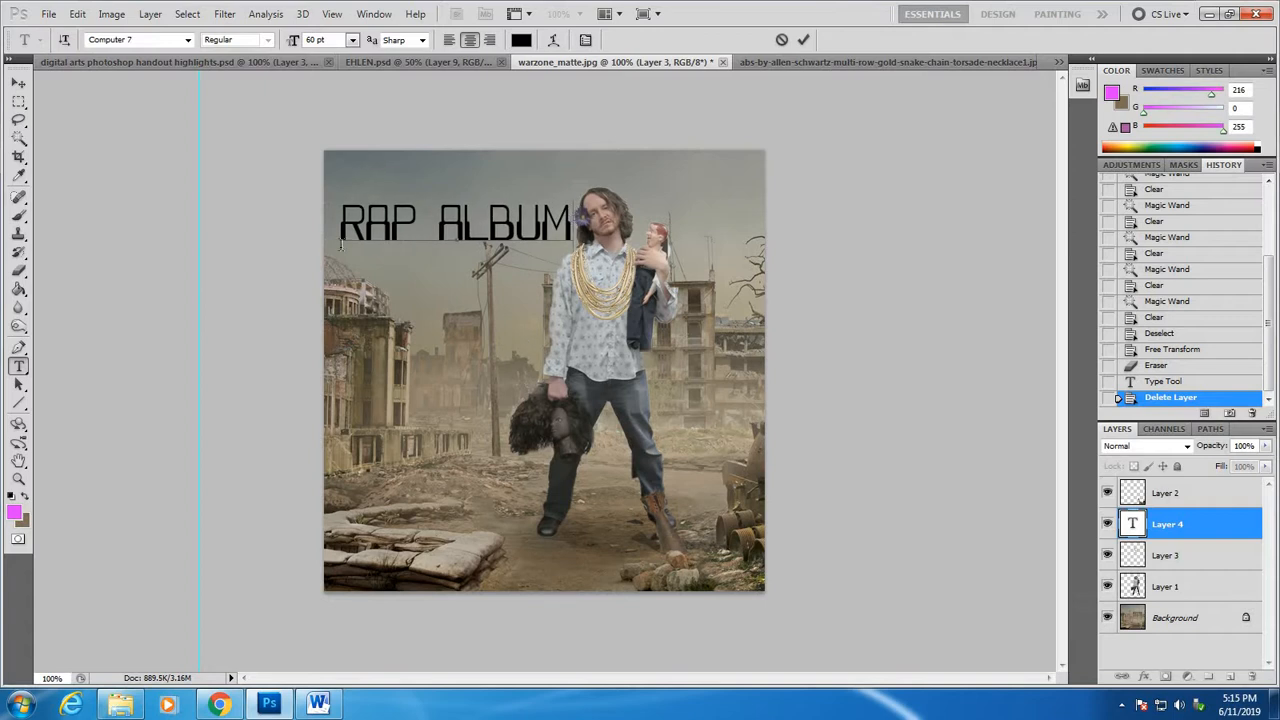
Change the font of the whole "RAP ALBUM" text to Cooper Black
left_click_drag(341, 245, 279, 245)
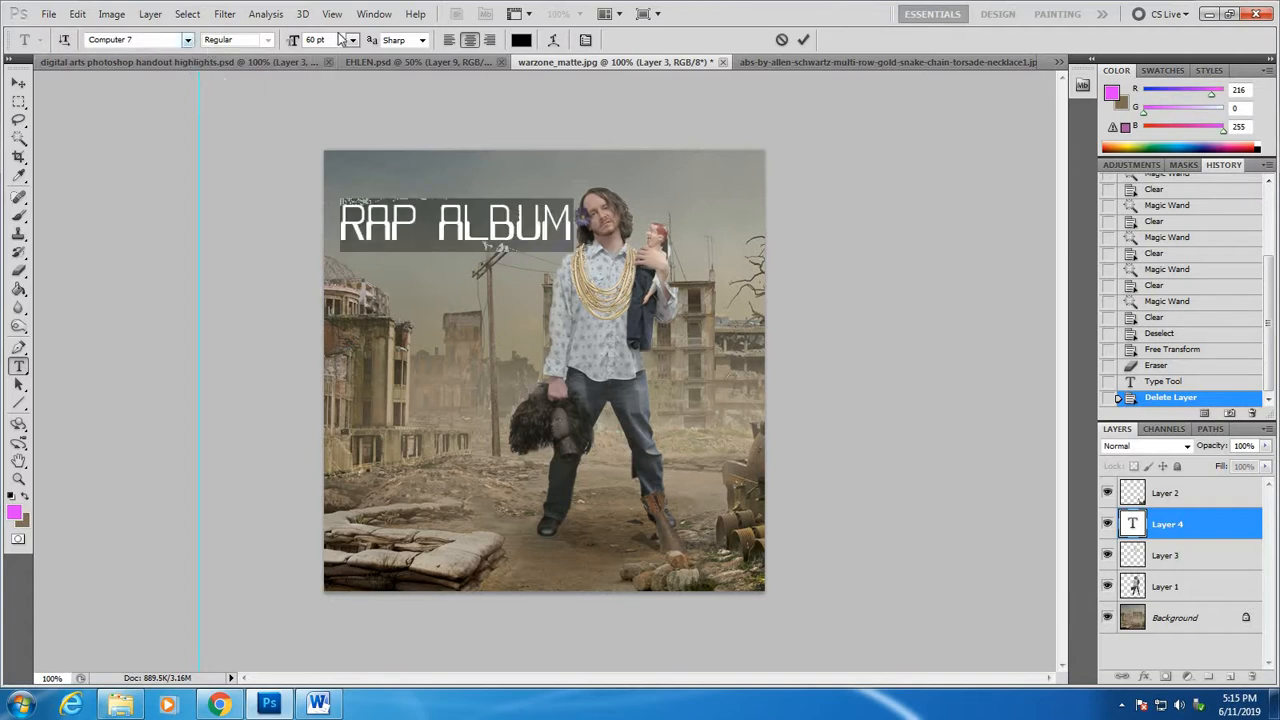
left_click(189, 39)
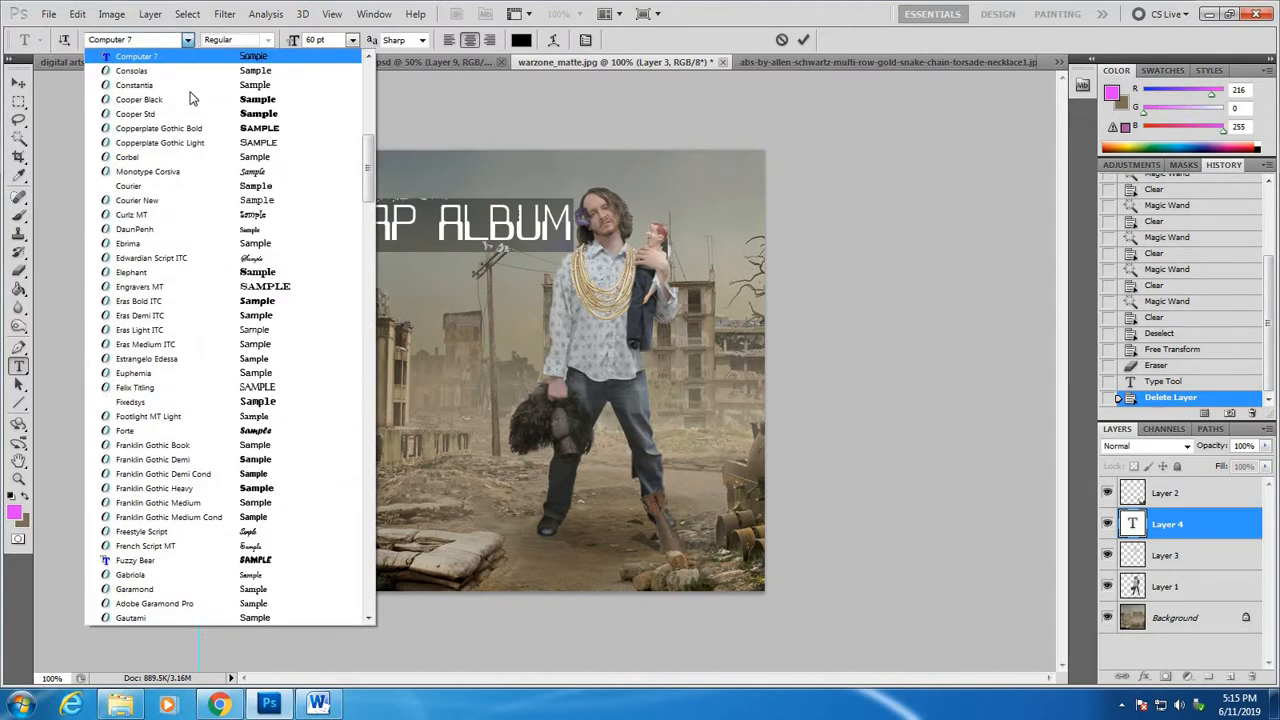
left_click(152, 99)
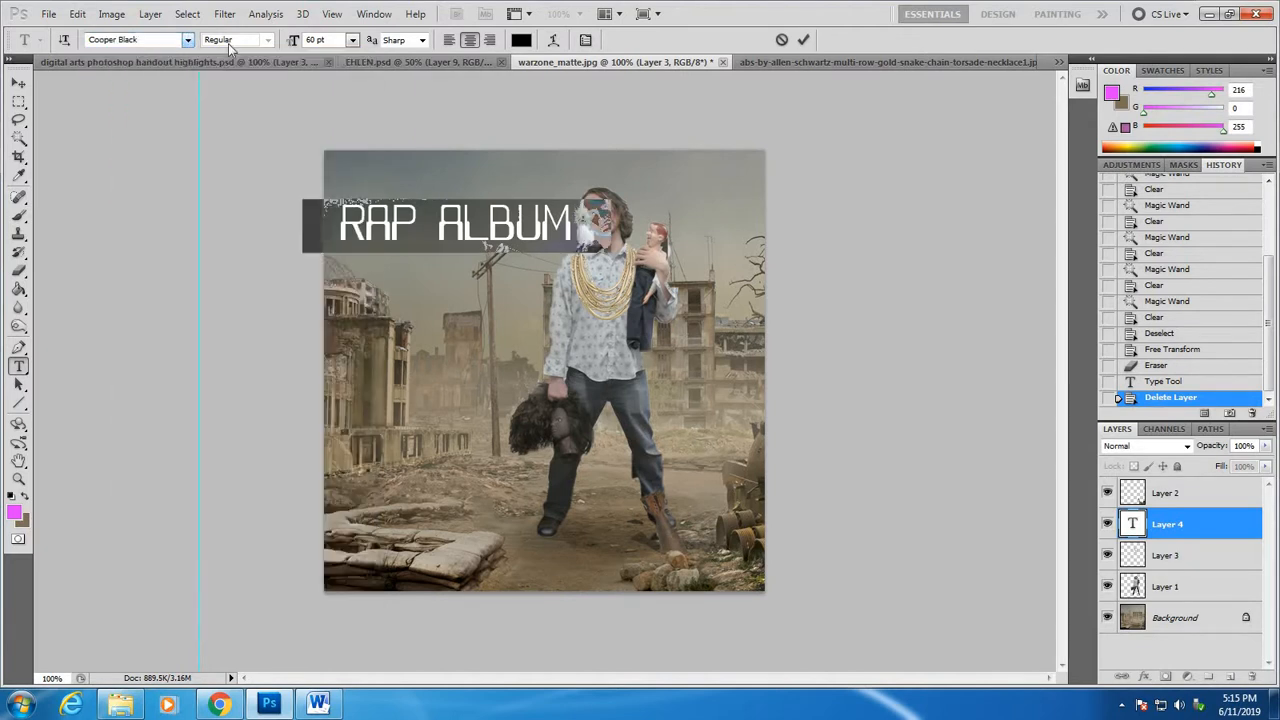
Try fonts adjacent to Cooper Black, such as Monotype Corsiva, on the "RAP ALBUM" text and return to Cooper Black
left_click(148, 39)
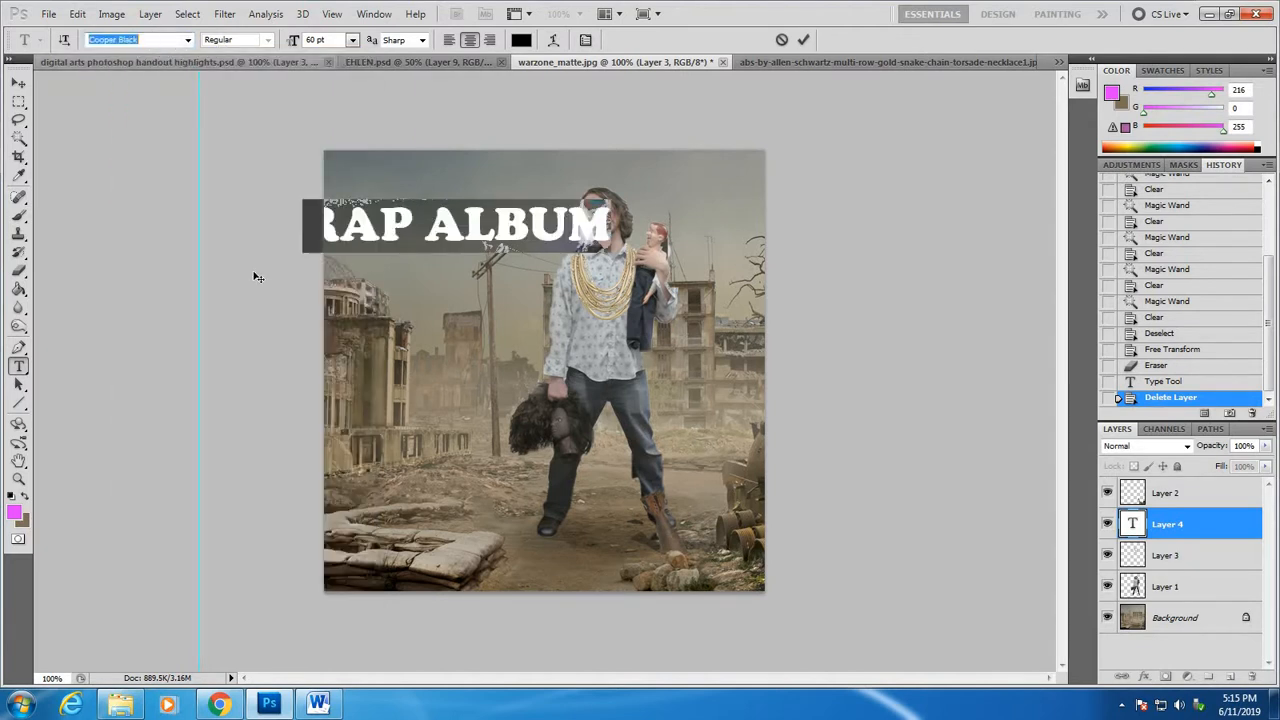
key("Down")
key("Down")
key("Down")
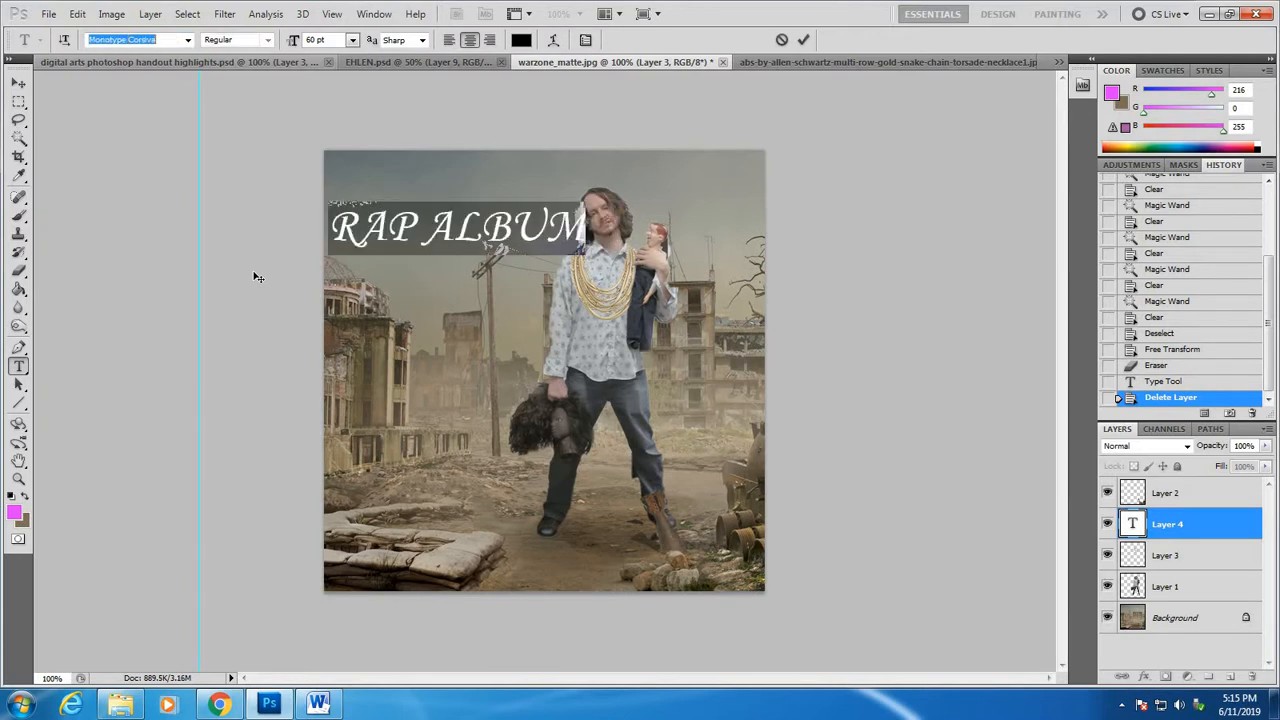
key("Up")
key("Up")
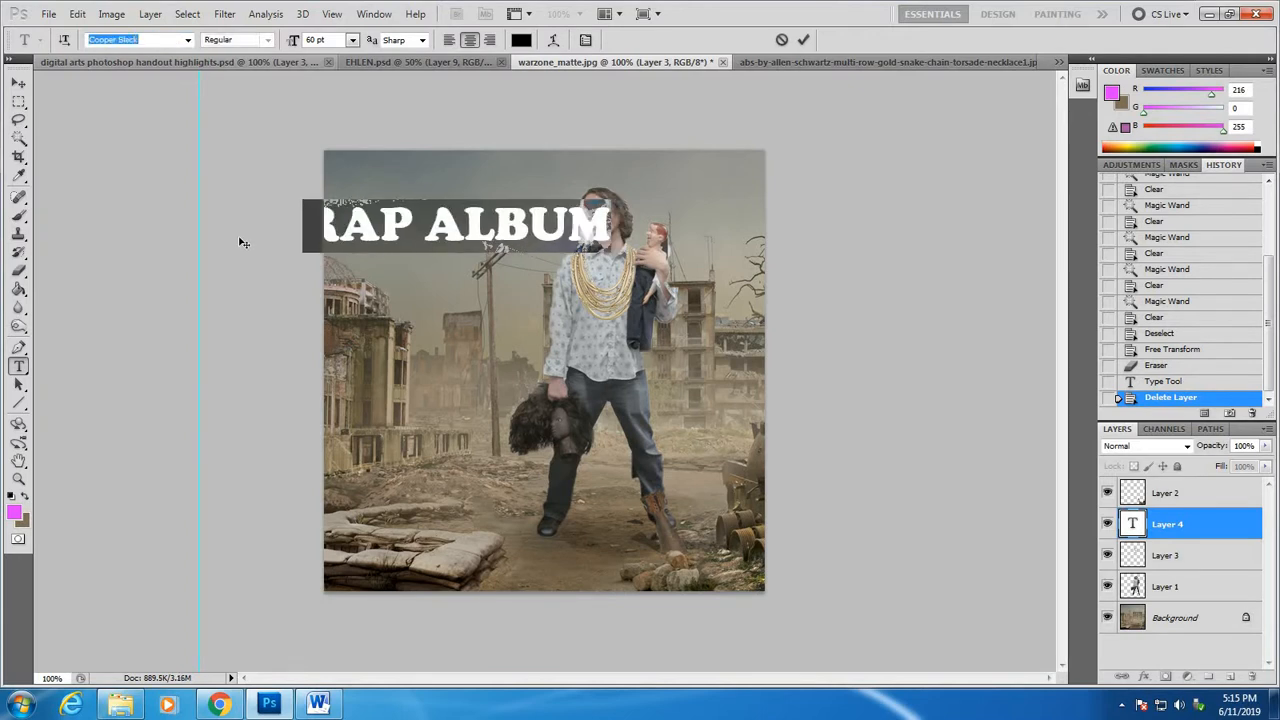
Move the "RAP ALBUM" text down across the man's chest and change its color to gold, aa8541
left_click(19, 83)
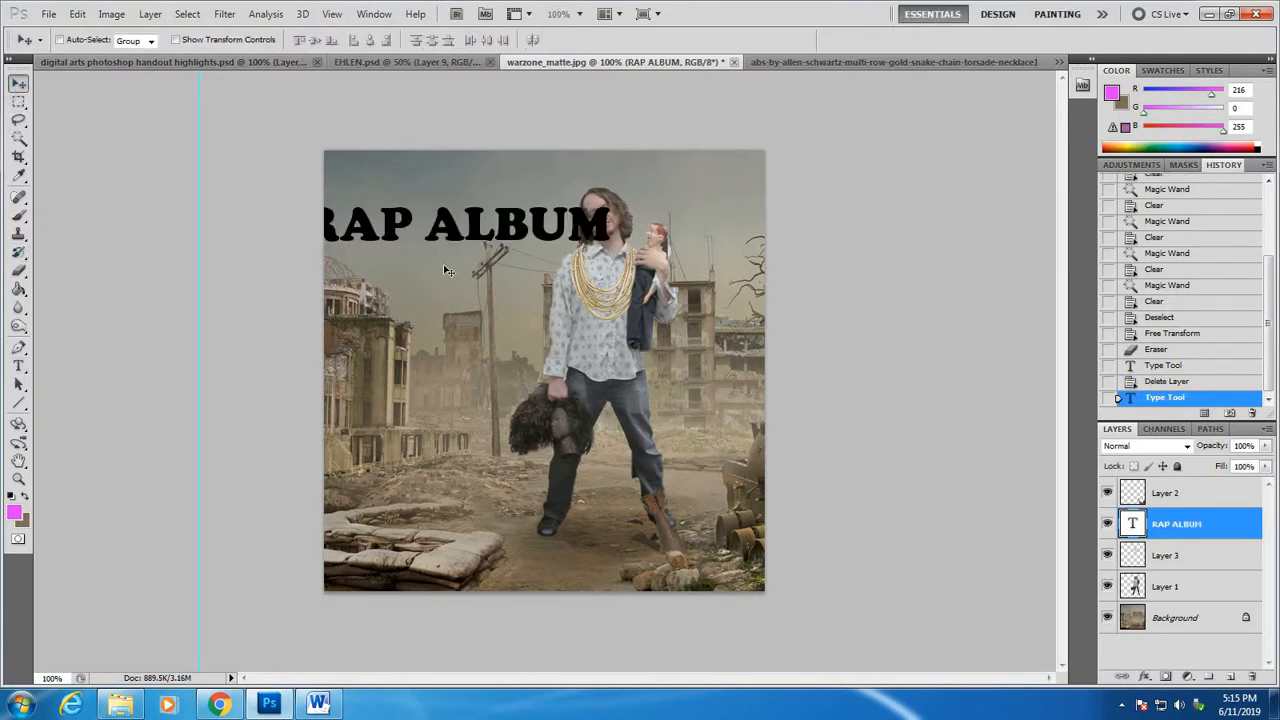
left_click_drag(503, 261, 535, 318)
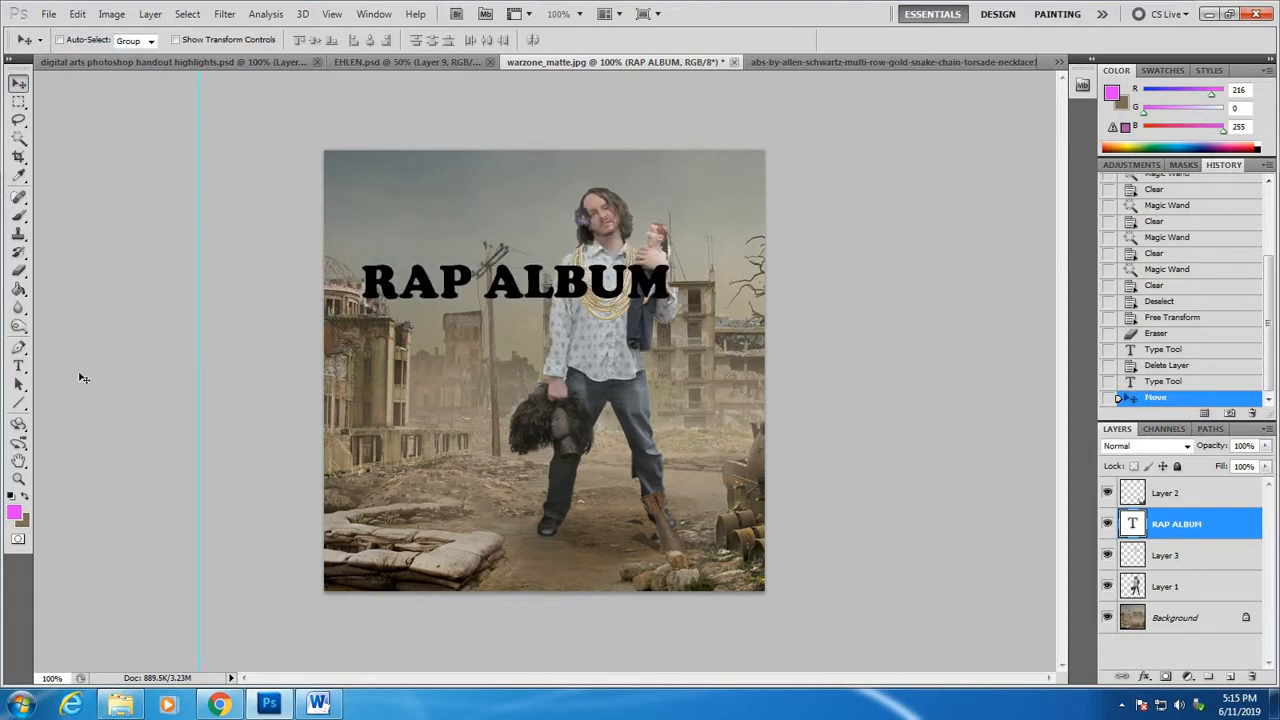
left_click(18, 366)
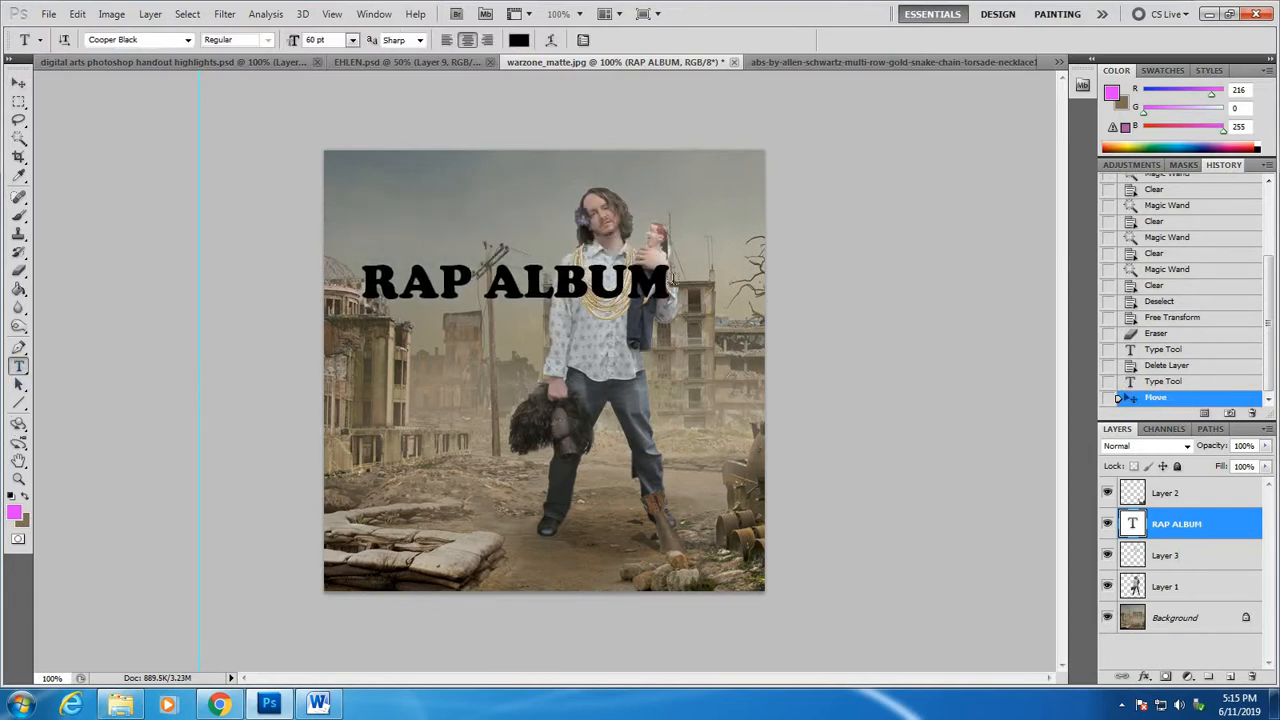
left_click_drag(668, 285, 871, 127)
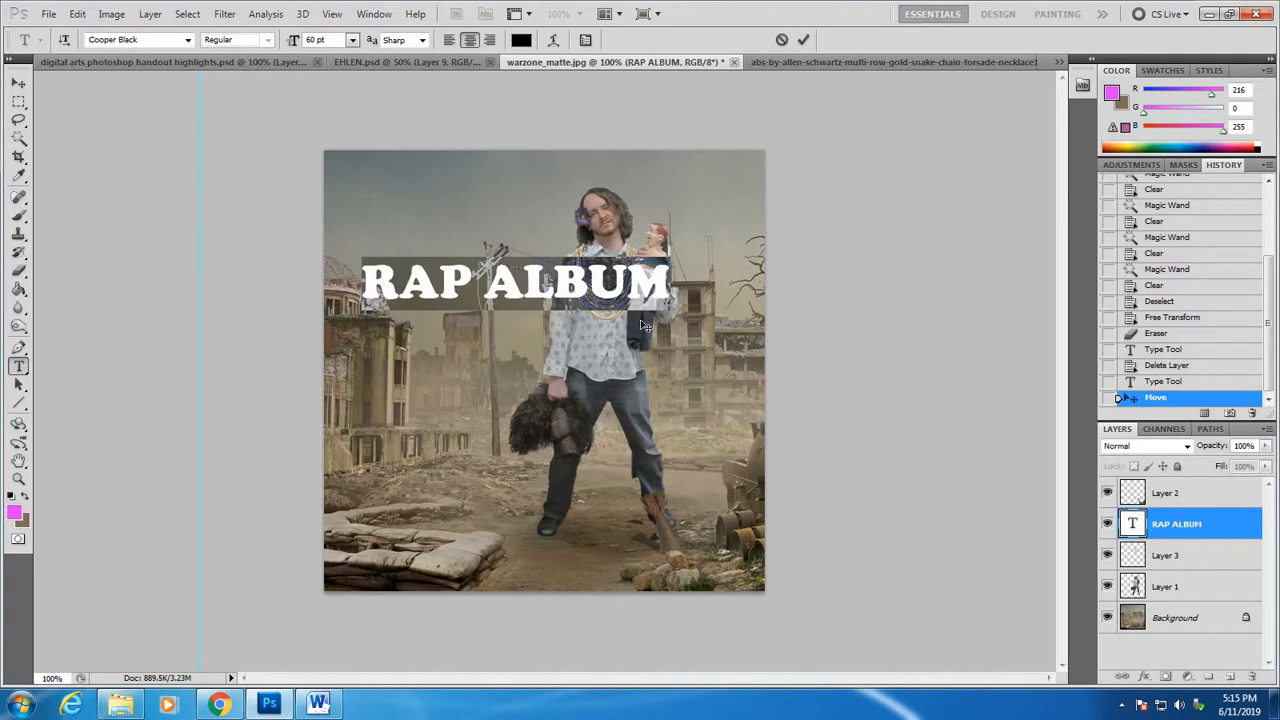
left_click(521, 40)
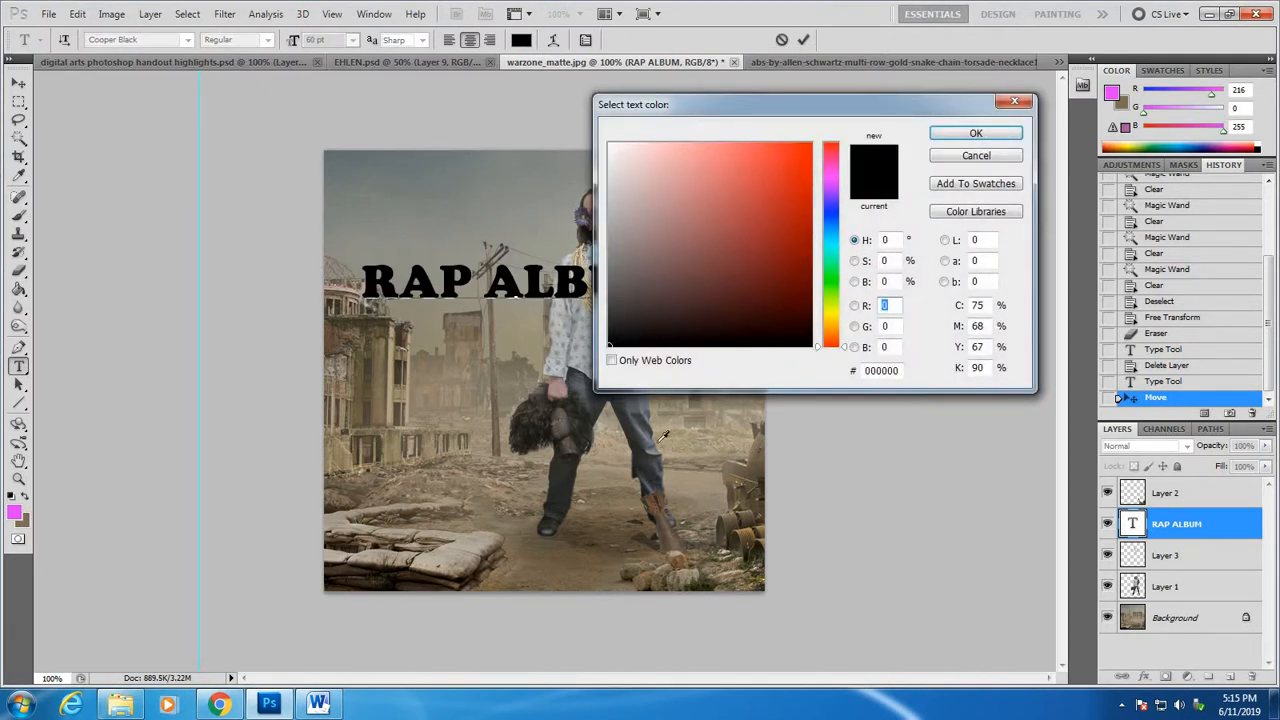
left_click(525, 522)
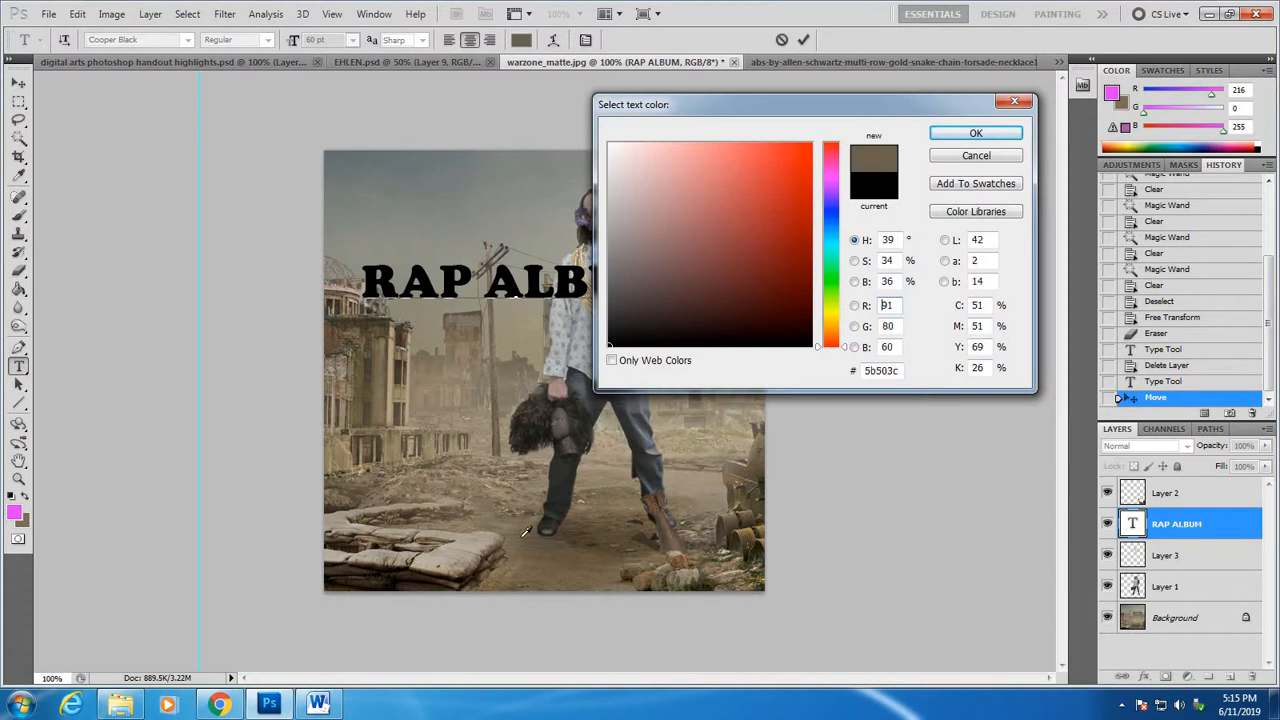
left_click(694, 243)
left_click(734, 209)
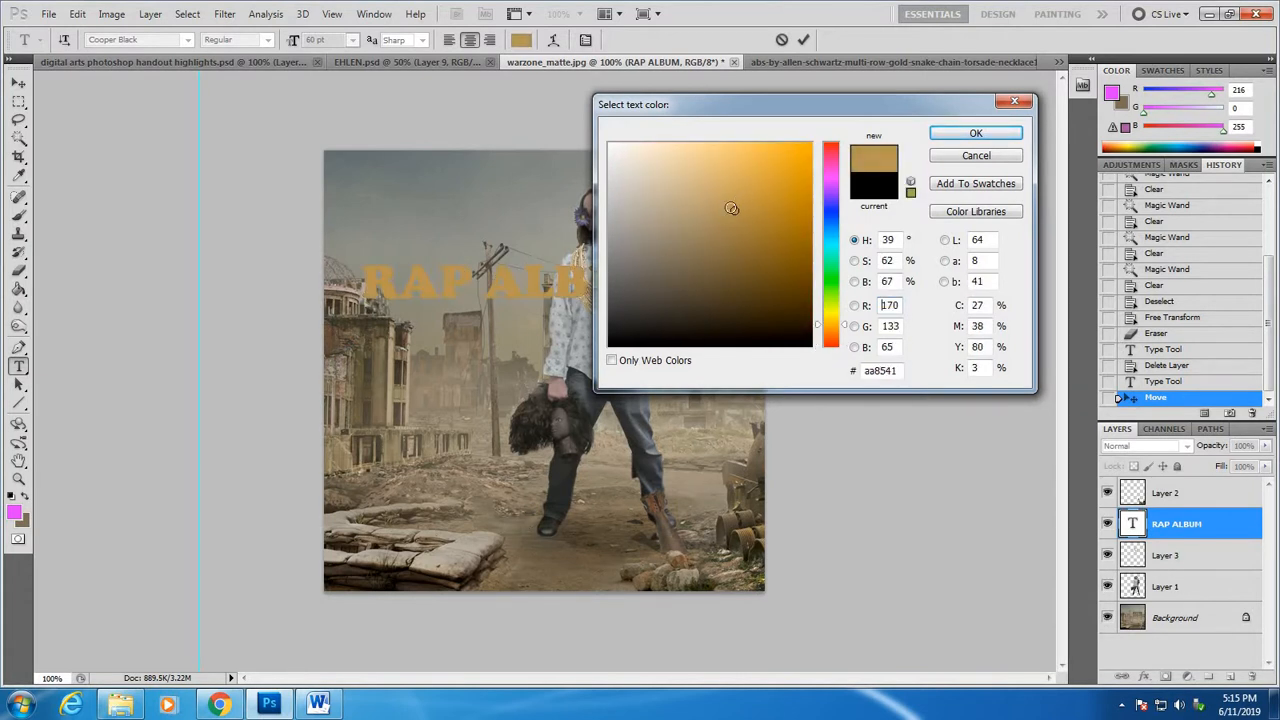
left_click(955, 135)
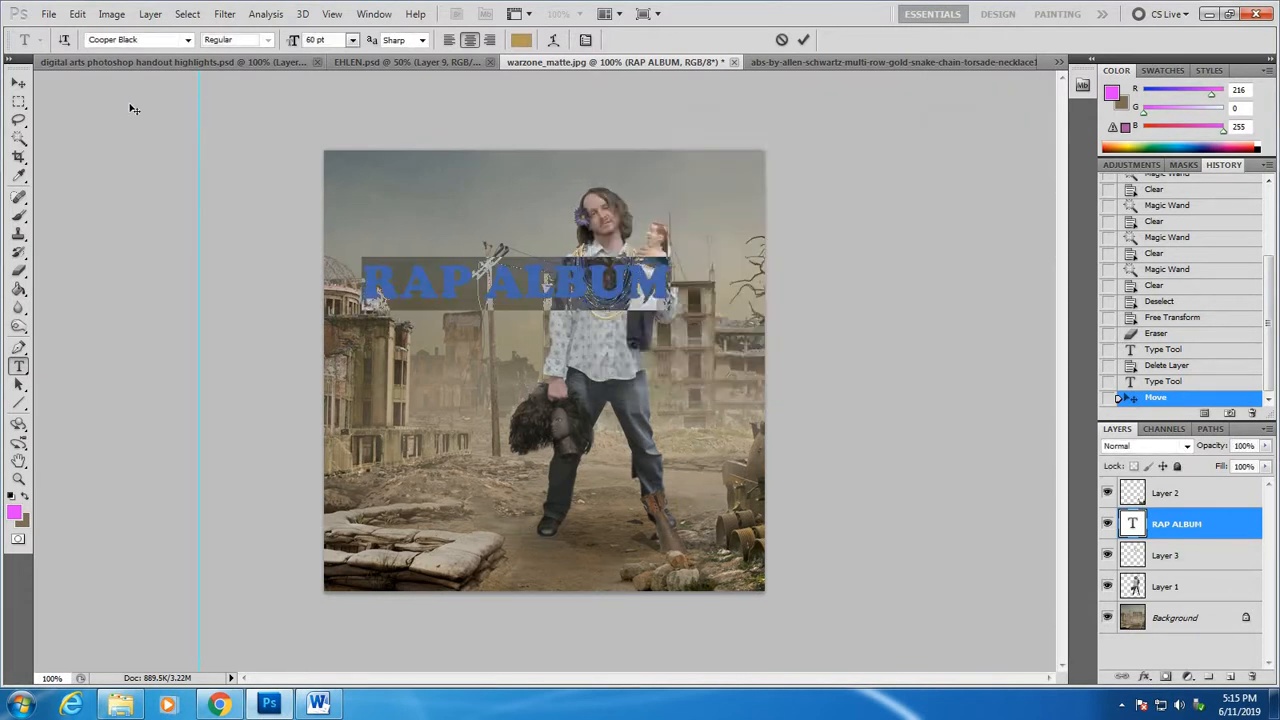
Move the gold "RAP ALBUM" text to the lower part of the cover, across the man's lower legs
left_click(17, 82)
left_click_drag(632, 292, 684, 390)
left_click_drag(657, 452, 628, 575)
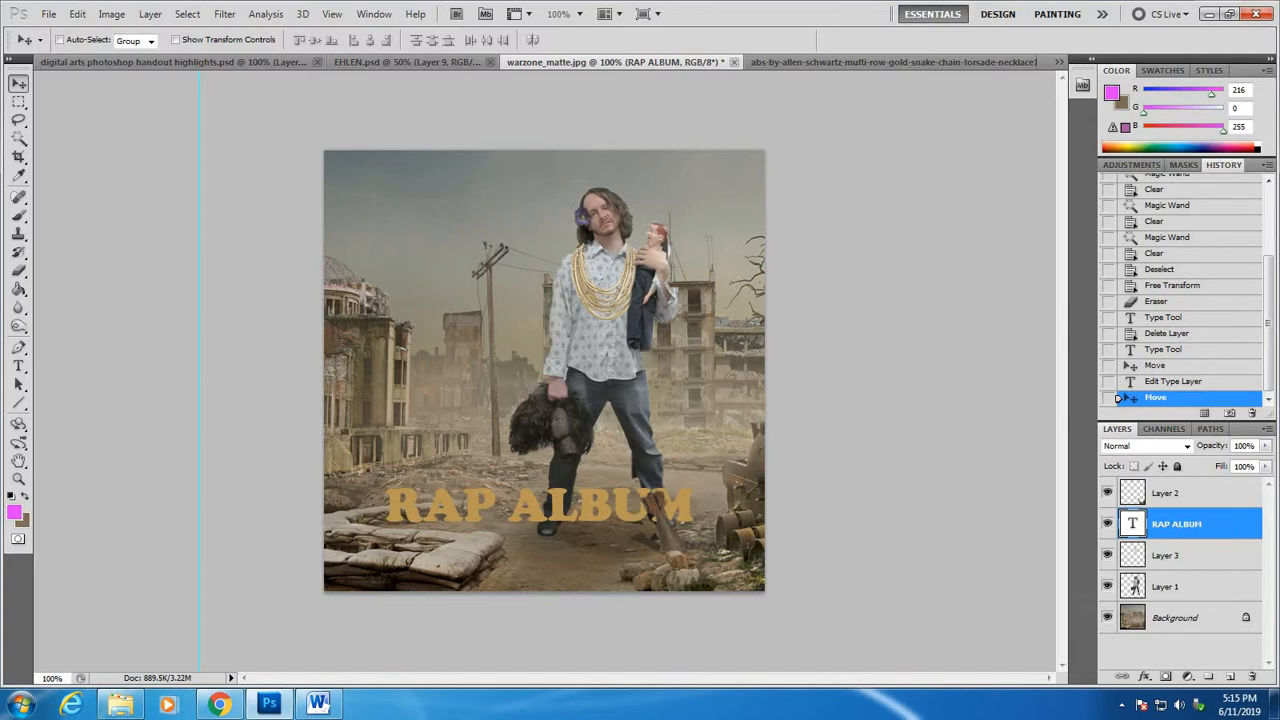
left_click_drag(650, 500, 650, 482)
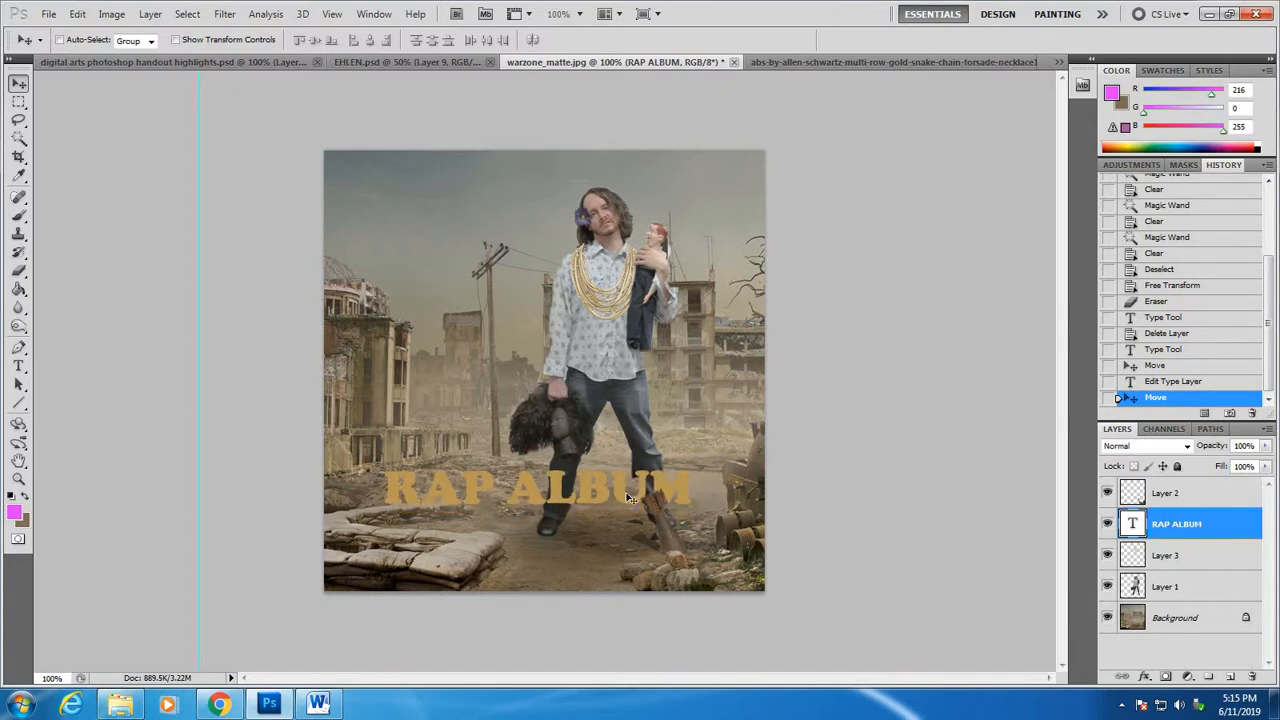
Try a drop shadow at 12 px distance, Bevel and Emboss and a stroke on the "RAP ALBUM" layer, and discard the effects
right_click(1217, 526)
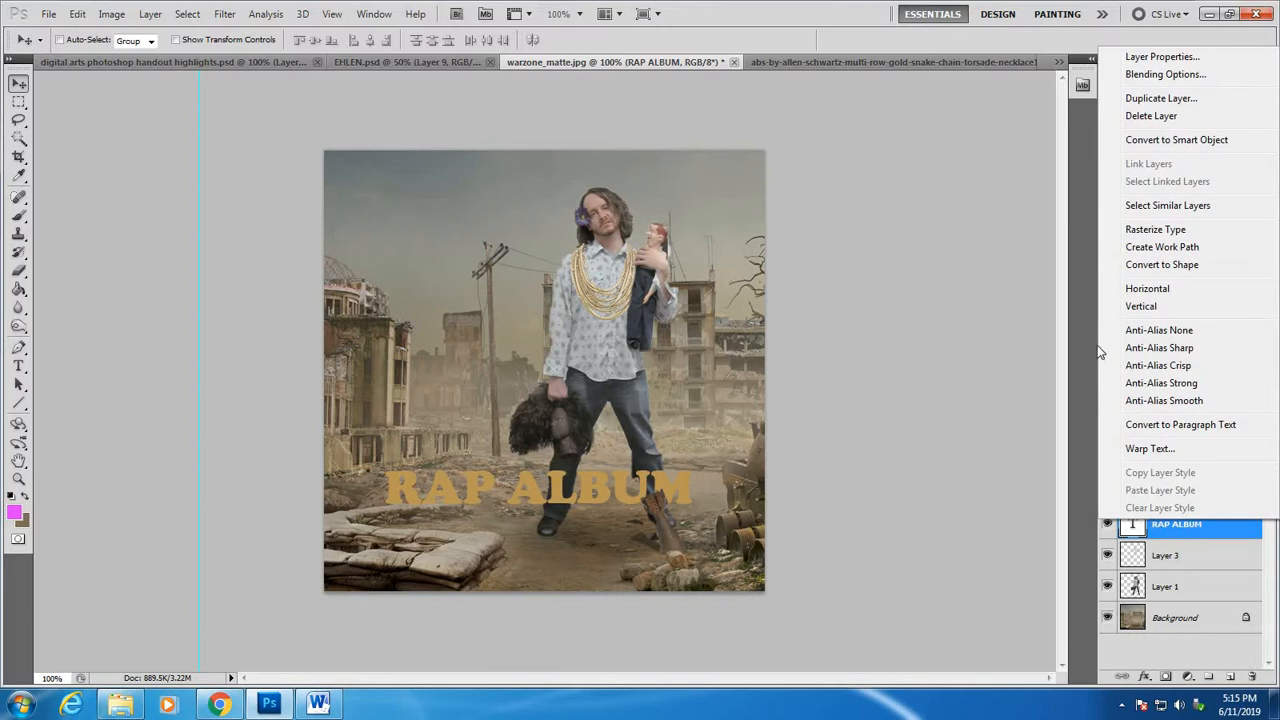
left_click(1165, 75)
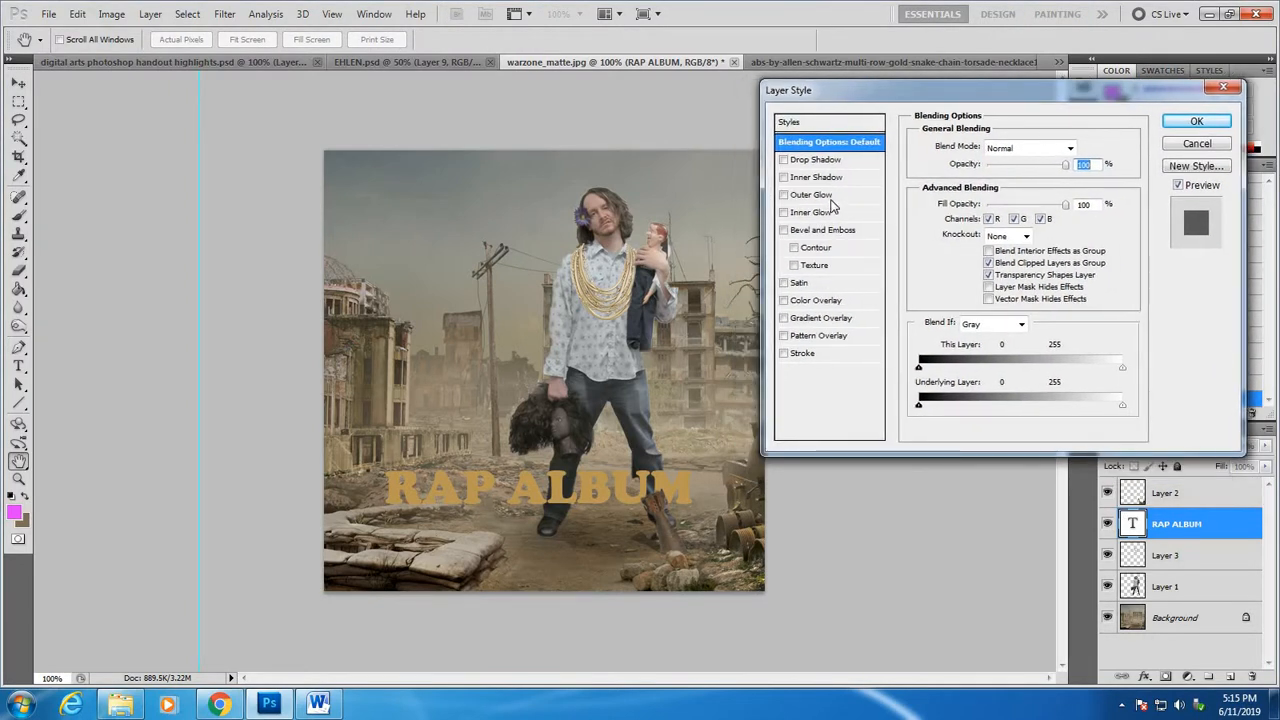
left_click(785, 161)
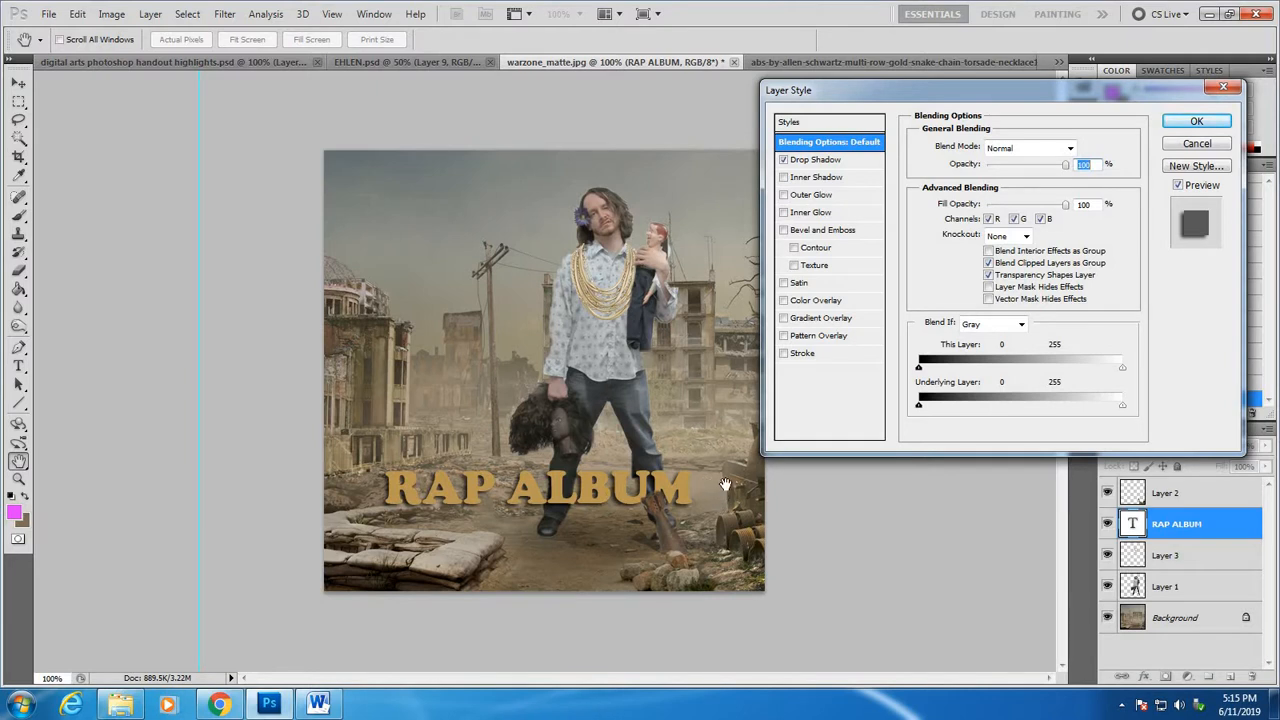
left_click(815, 162)
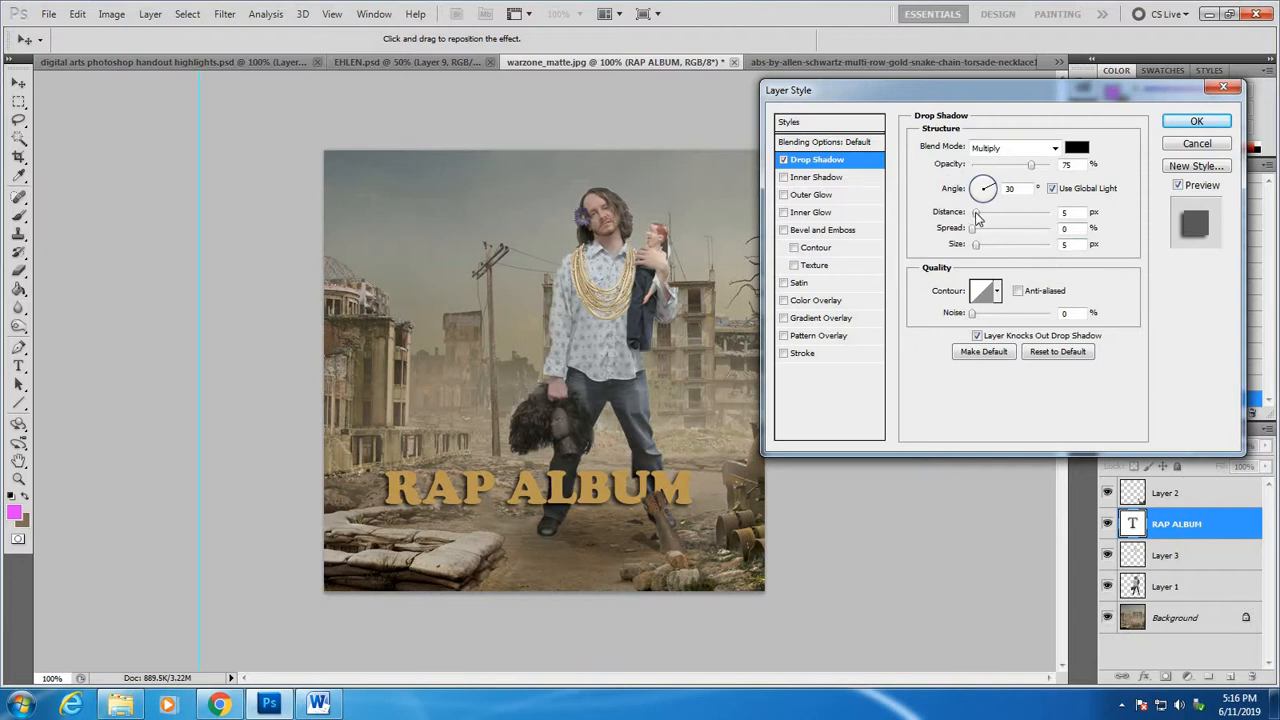
mouse_move(978, 218)
left_mouse_down()
mouse_move(1000, 218)
mouse_move(983, 219)
left_mouse_up()
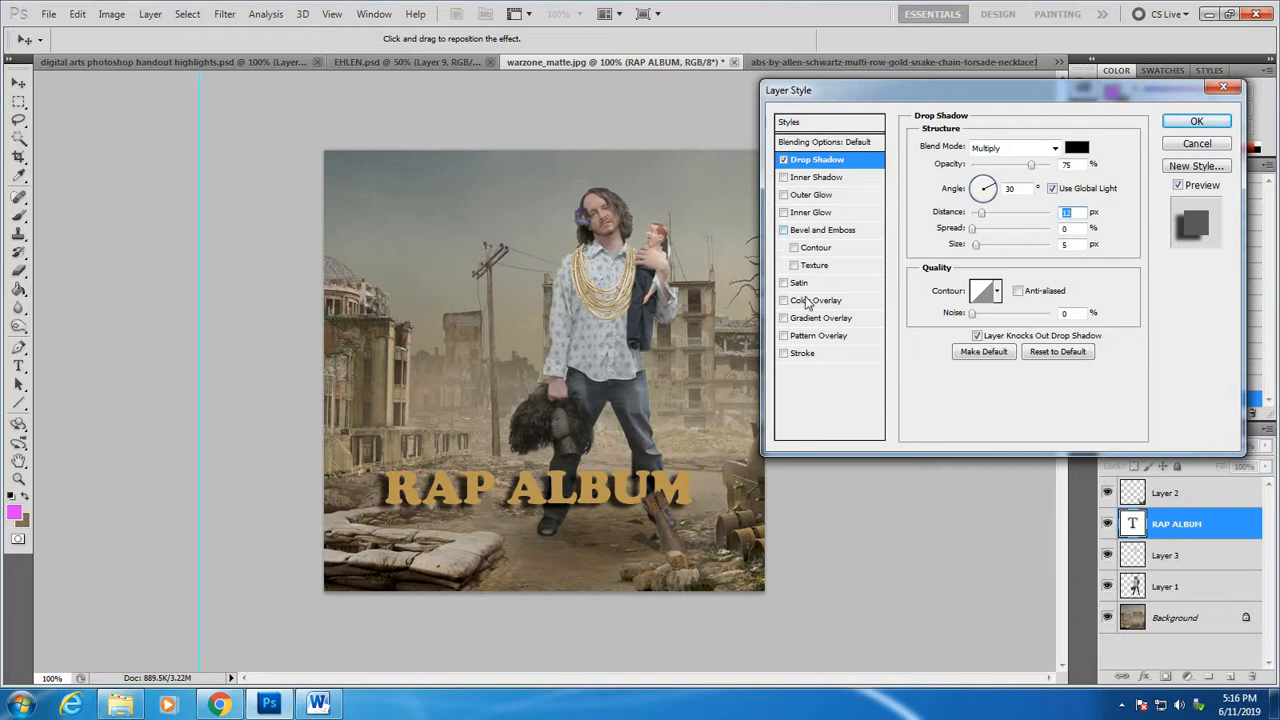
left_click(784, 230)
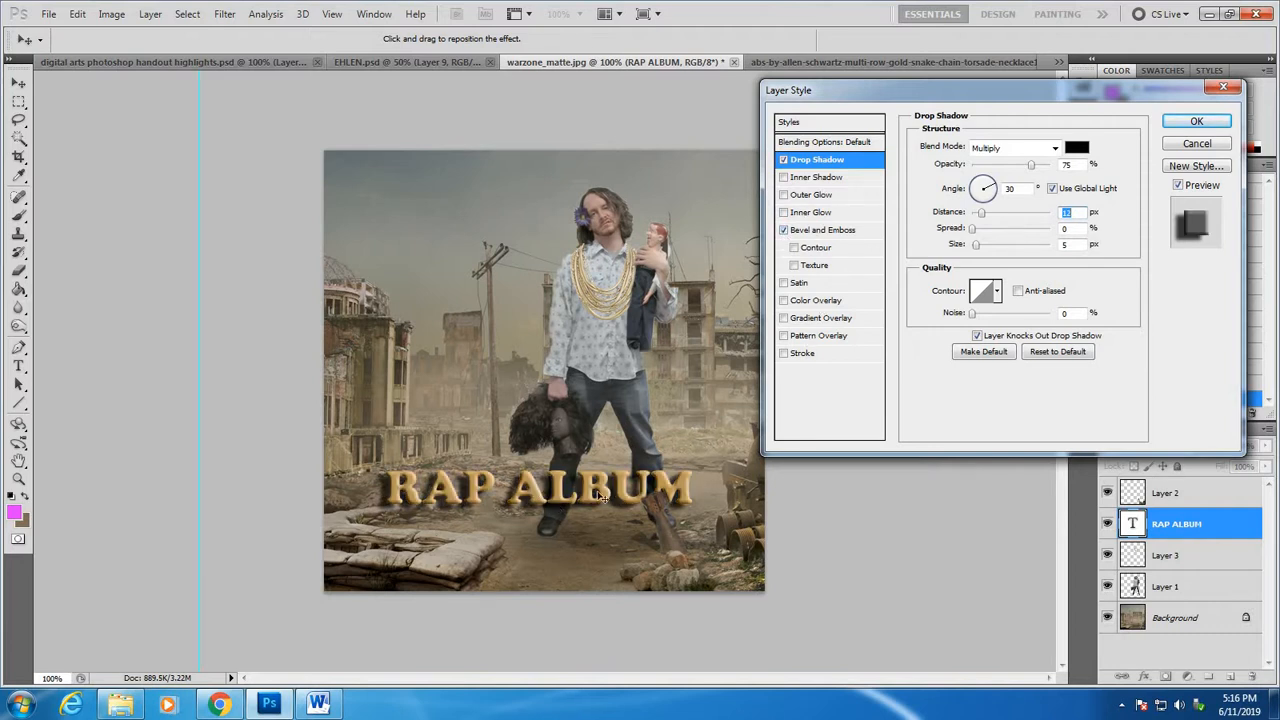
left_click(784, 354)
left_click(784, 354)
left_click(1198, 145)
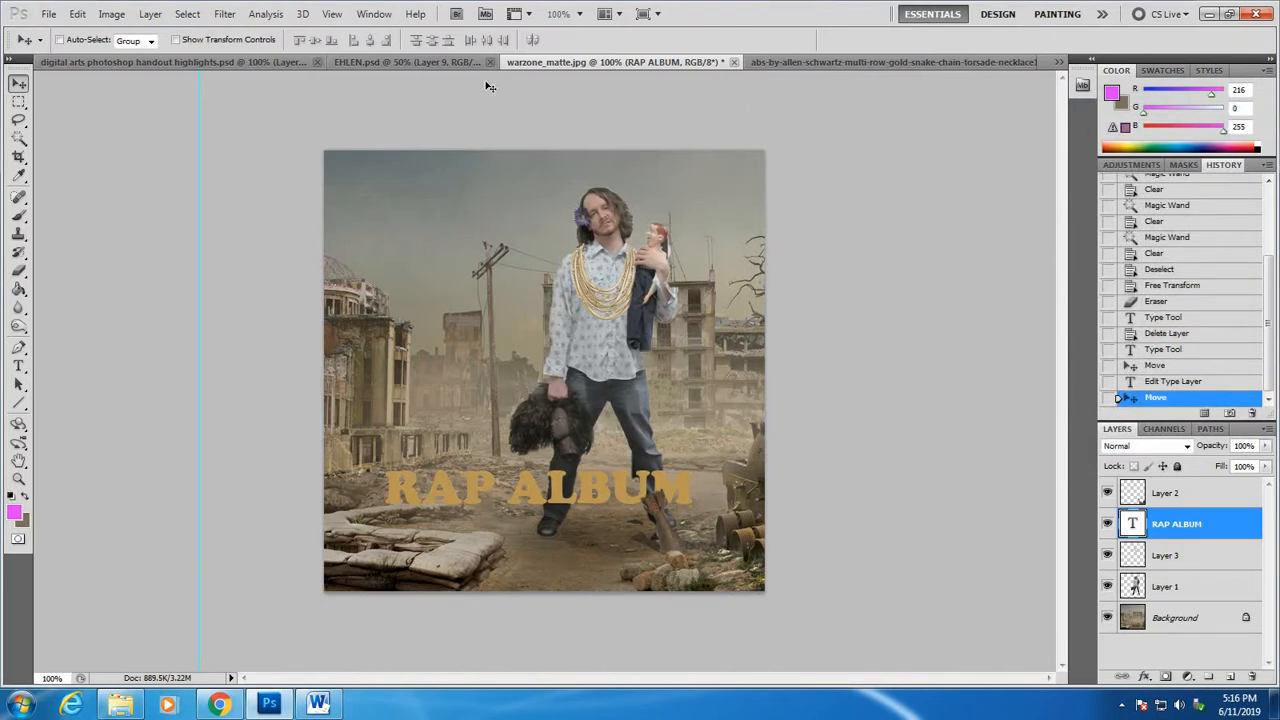
Switch to the finished example cover in EHLEN.psd
left_click(435, 63)
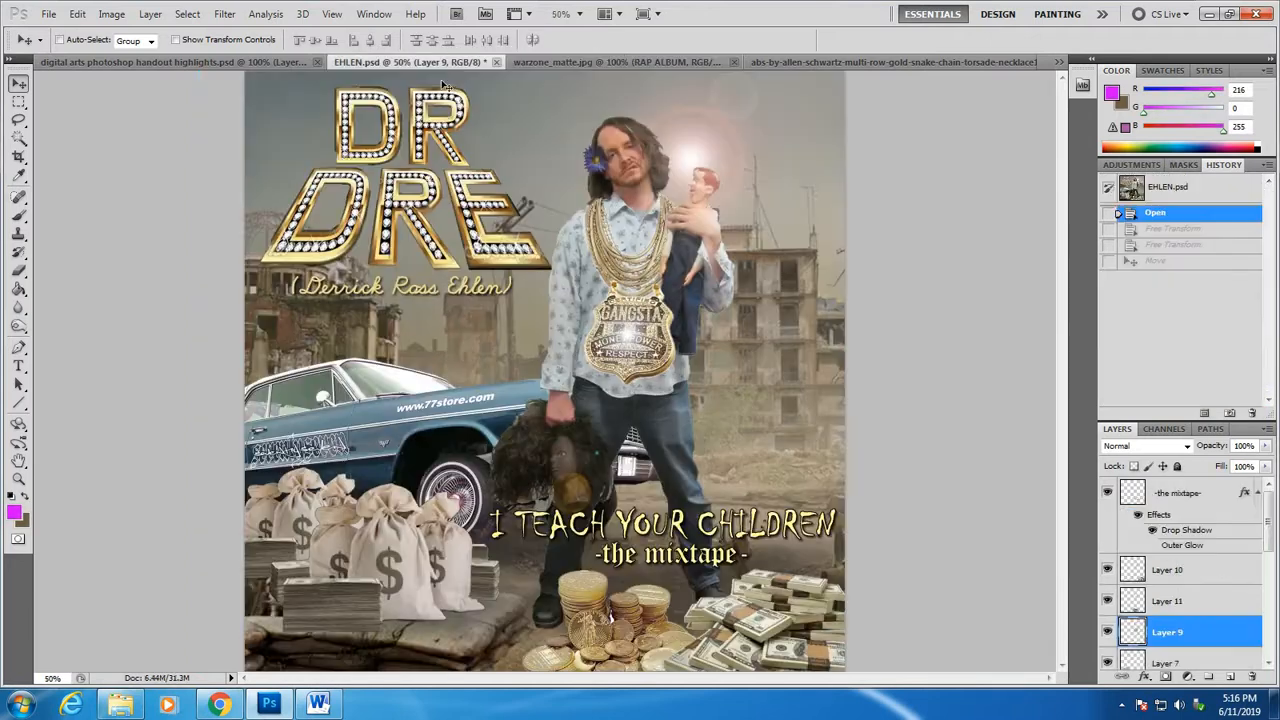